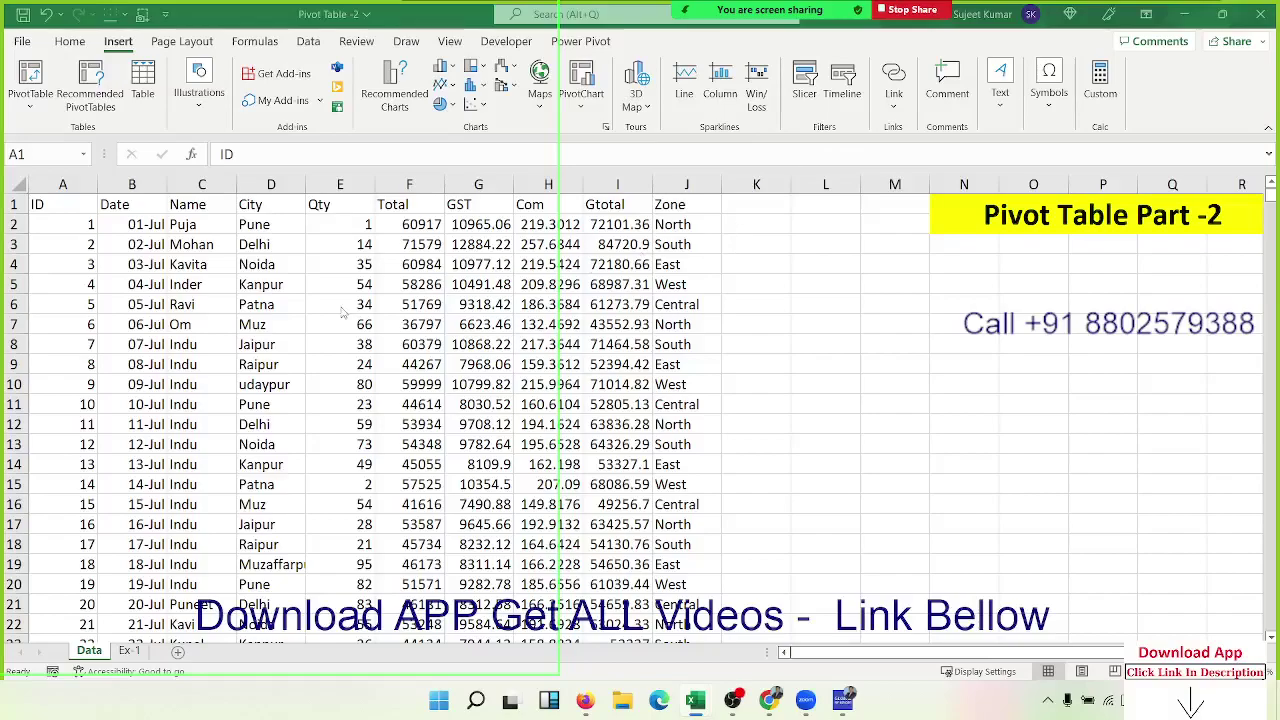
Insert a PivotTable from the Data range onto a new worksheet.
{"action": "scroll", "coordinate": [315, 304], "scroll_direction": "down", "scroll_amount": 3}
{"action": "scroll", "coordinate": [315, 304], "scroll_direction": "down", "scroll_amount": 8}
{"action": "scroll", "coordinate": [315, 304], "scroll_direction": "up", "scroll_amount": 10}
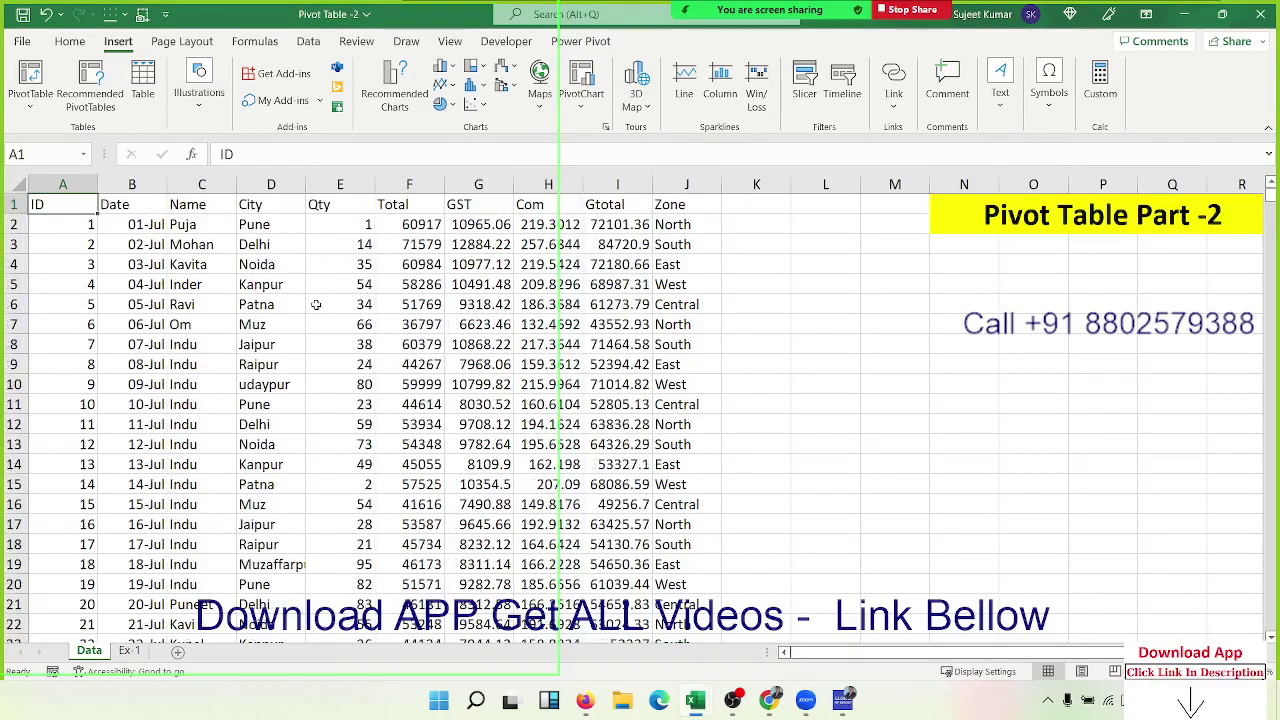
{"action": "left_click", "coordinate": [30, 80]}
{"action": "left_click", "coordinate": [923, 423]}
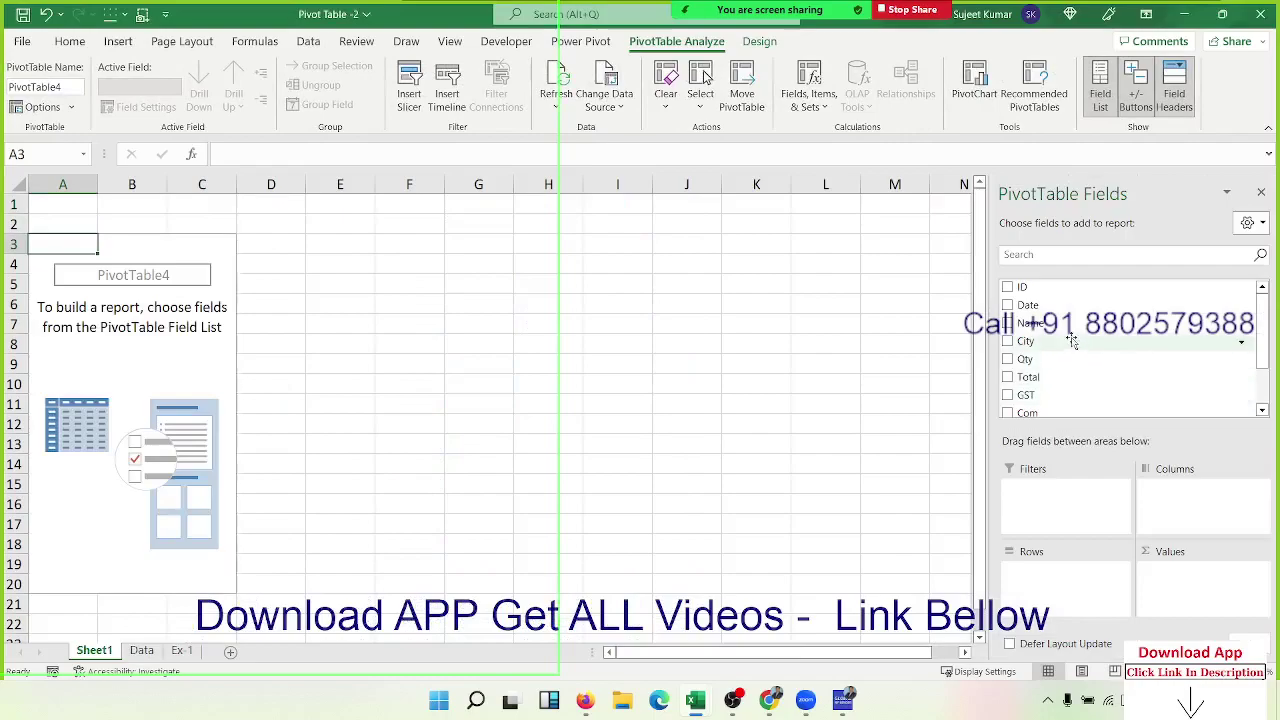
Put Name in Rows and Sum of Qty in Values, giving a Grand Total of 38546.
{"action": "left_click_drag", "start_coordinate": [1068, 333], "coordinate": [1080, 568]}
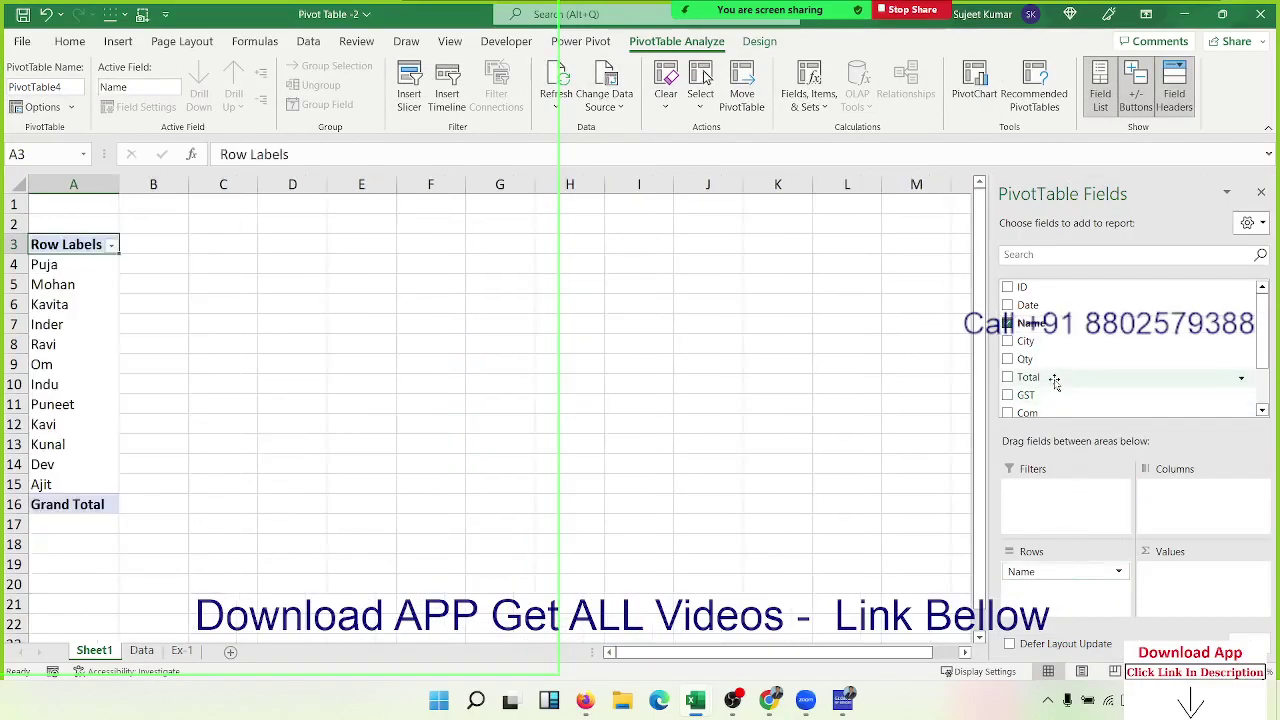
{"action": "scroll", "coordinate": [1055, 383], "scroll_direction": "down", "scroll_amount": 2}
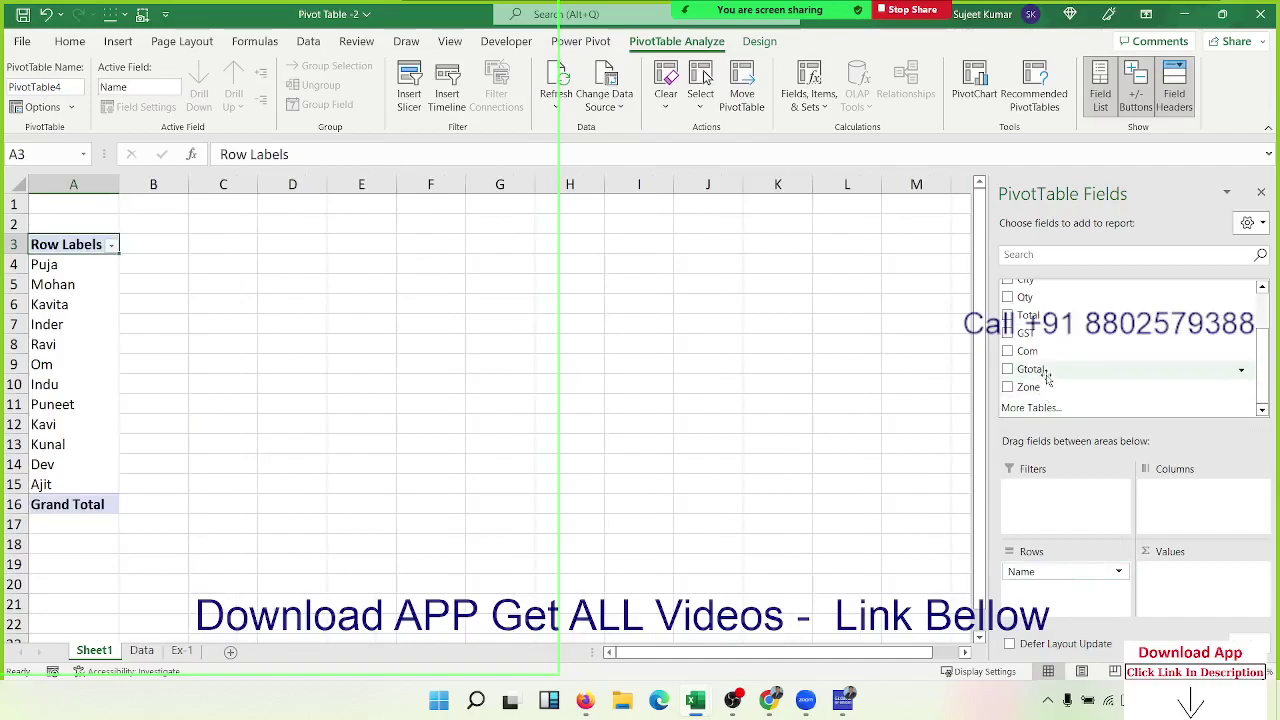
{"action": "scroll", "coordinate": [1045, 380], "scroll_direction": "up", "scroll_amount": 2}
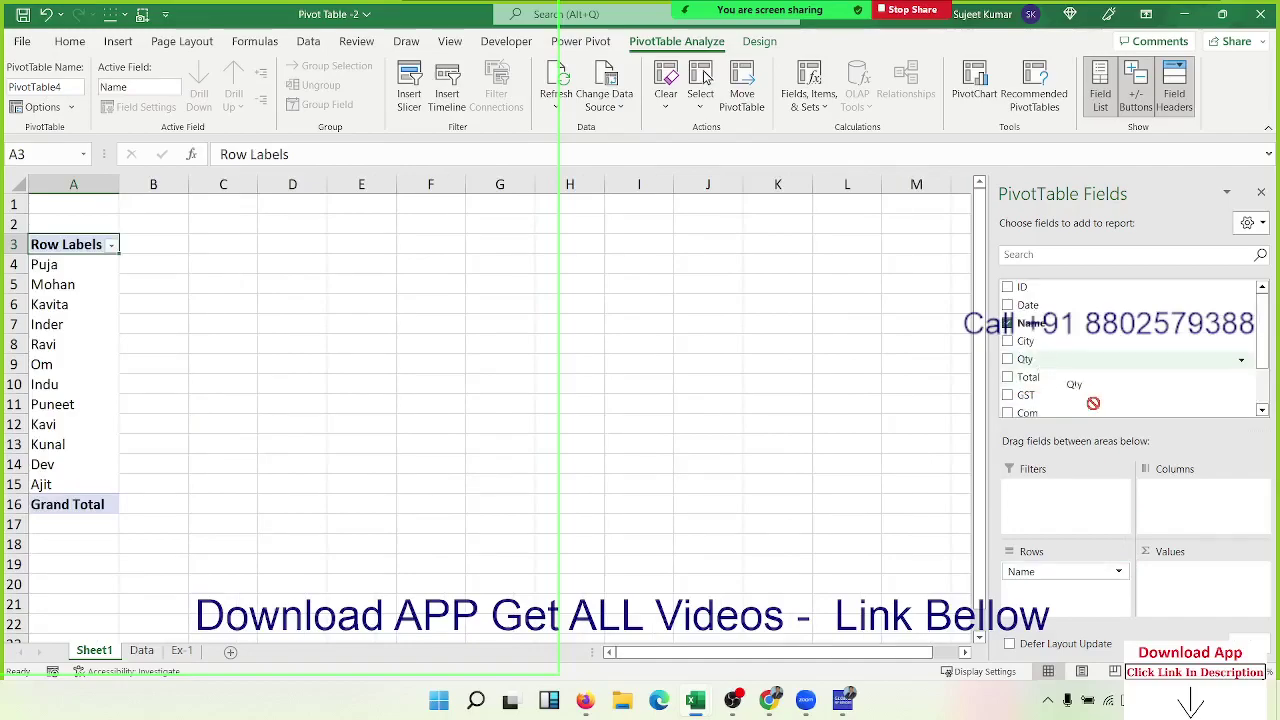
{"action": "left_click_drag", "start_coordinate": [1047, 368], "coordinate": [1170, 580]}
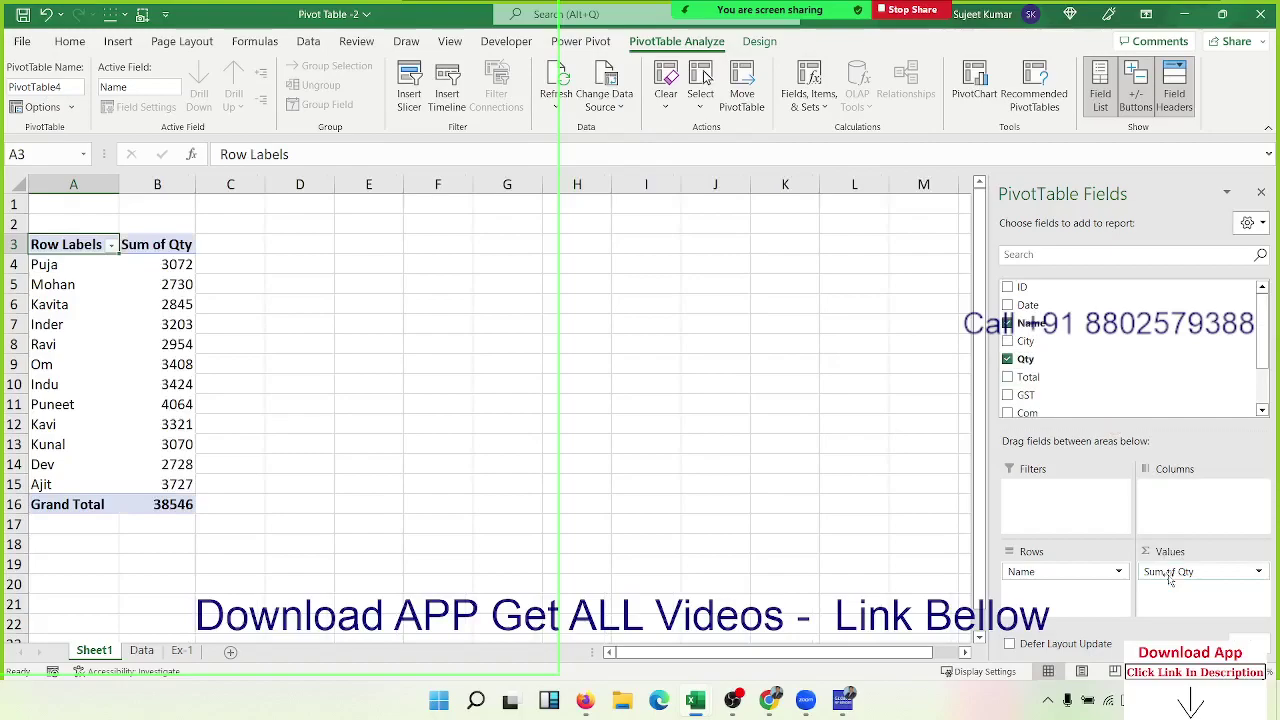
{"action": "mouse_move", "coordinate": [165, 304]}
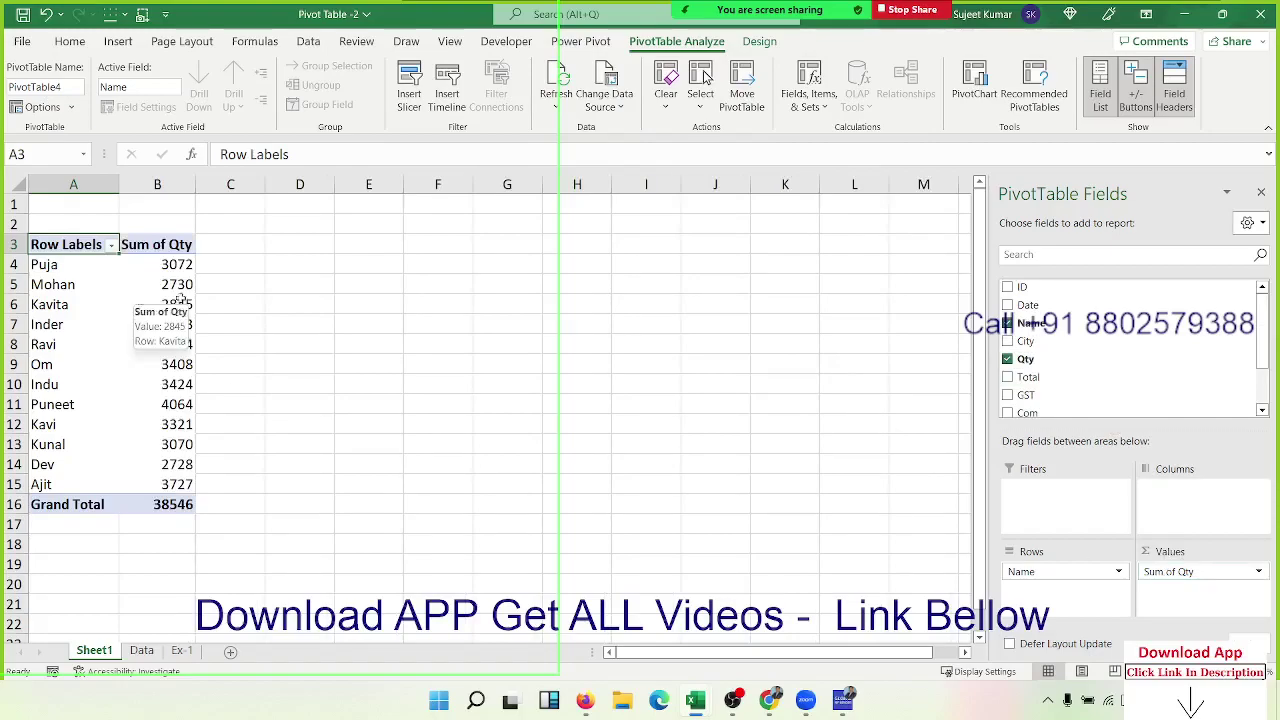
Add Zone to Columns so each name's quantity splits into Central through West.
{"action": "scroll", "coordinate": [1105, 404], "scroll_direction": "down", "scroll_amount": 2}
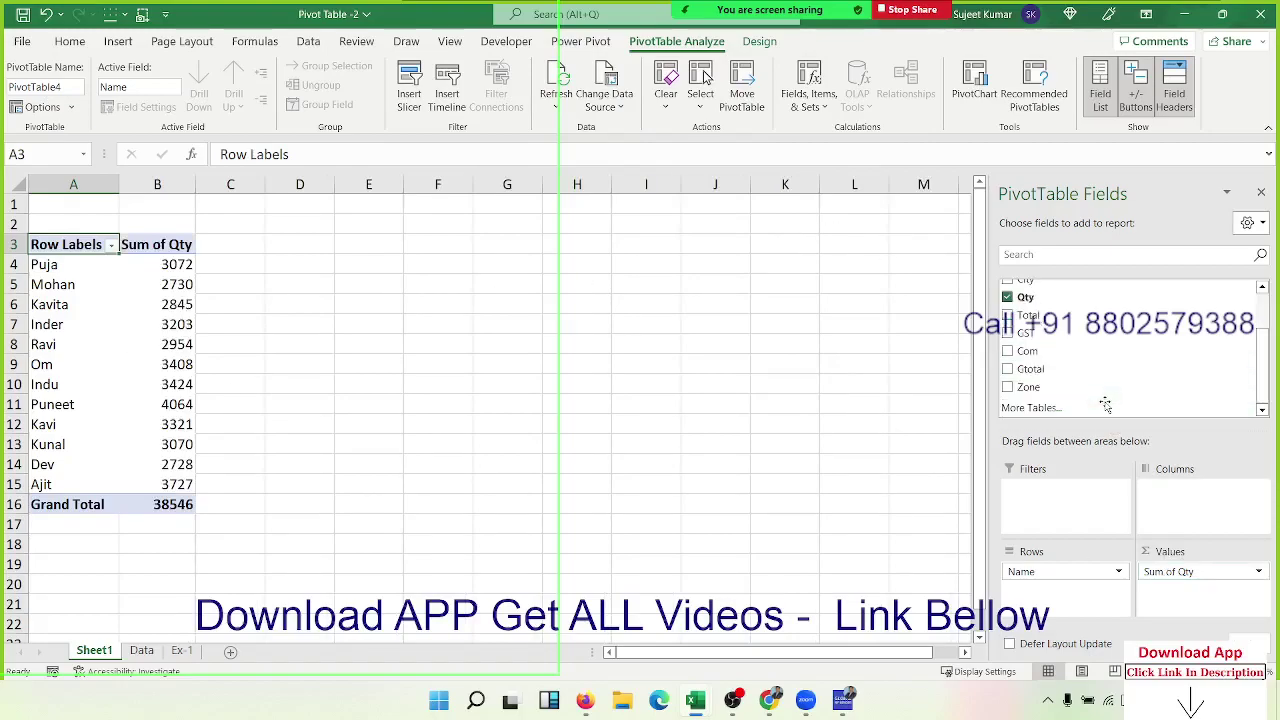
{"action": "mouse_move", "coordinate": [1127, 387]}
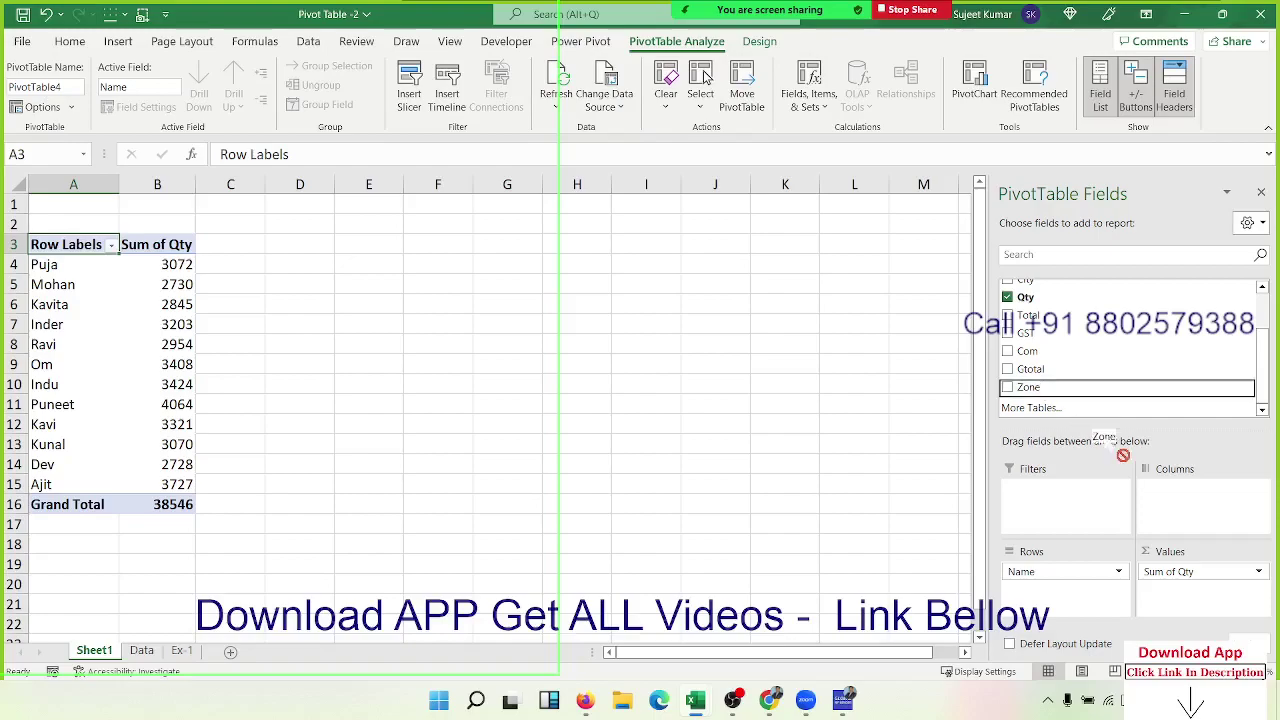
{"action": "left_click_drag", "start_coordinate": [1040, 392], "coordinate": [1185, 495]}
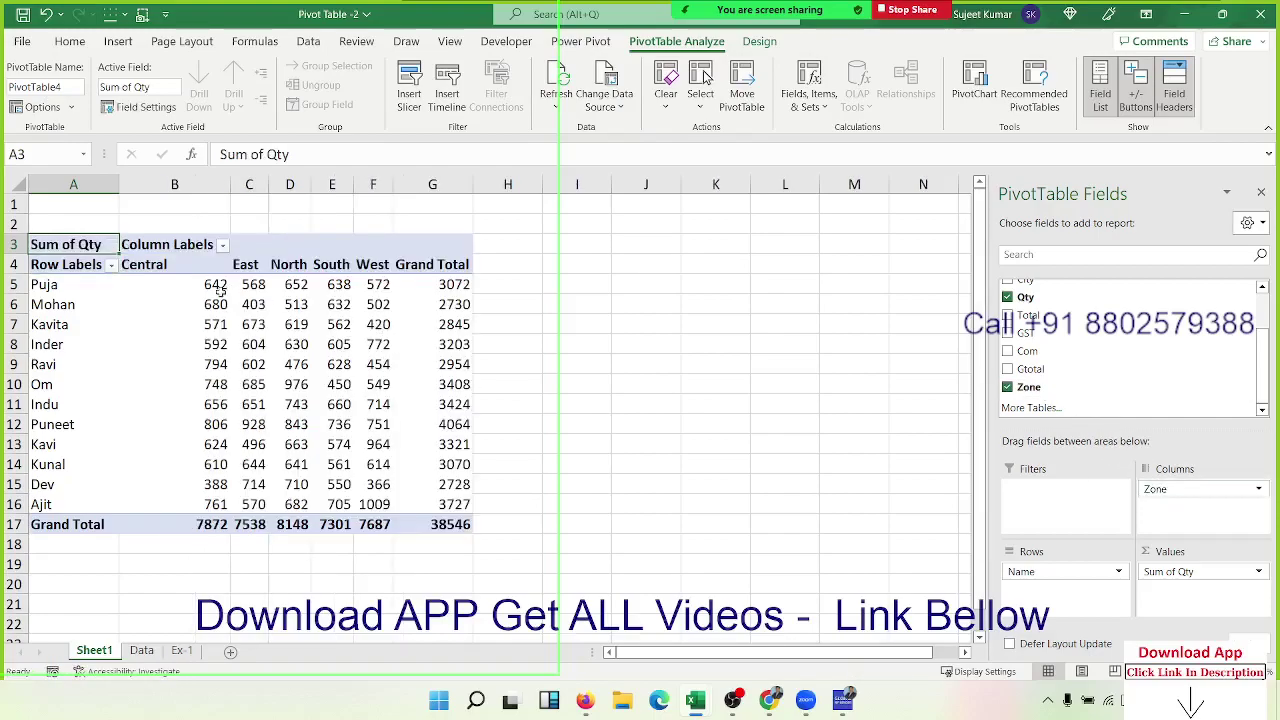
{"action": "left_click_drag", "start_coordinate": [220, 287], "coordinate": [406, 491]}
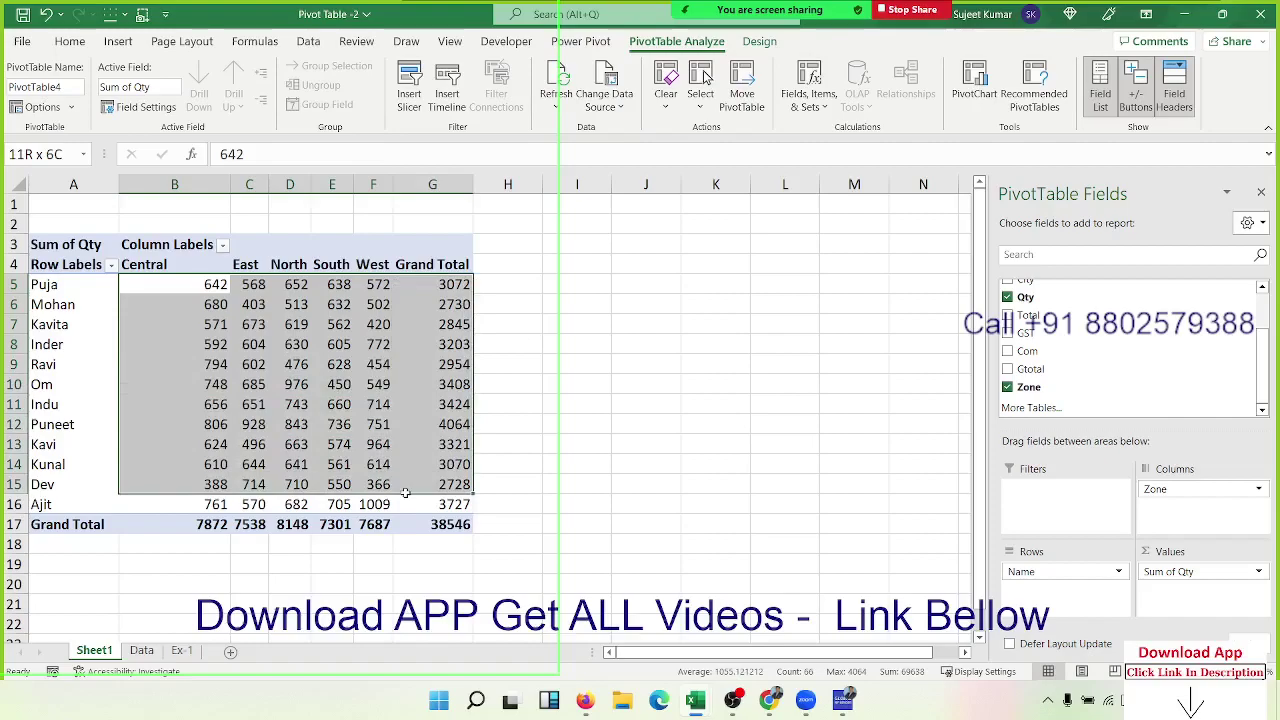
Select zone header cells and quantities such as Indu's South (E11) and Om's West (F10).
{"action": "left_click", "coordinate": [331, 406]}
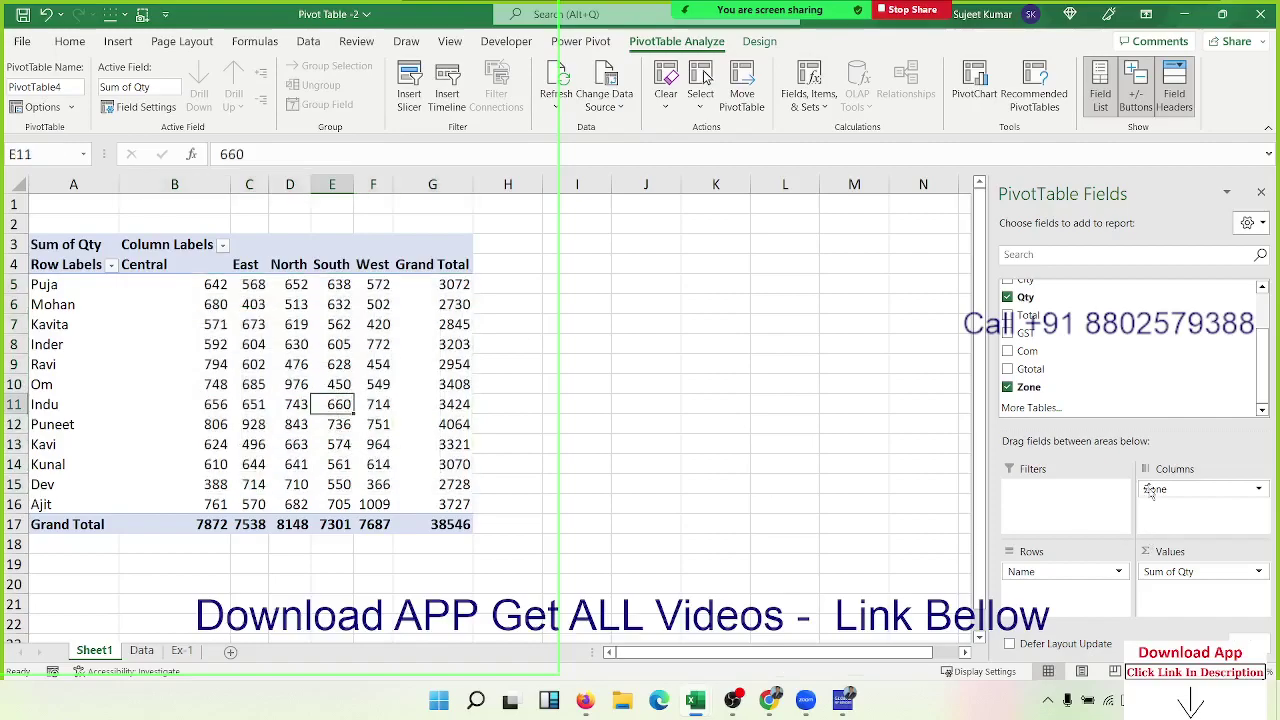
{"action": "left_click_drag", "start_coordinate": [161, 267], "coordinate": [365, 264]}
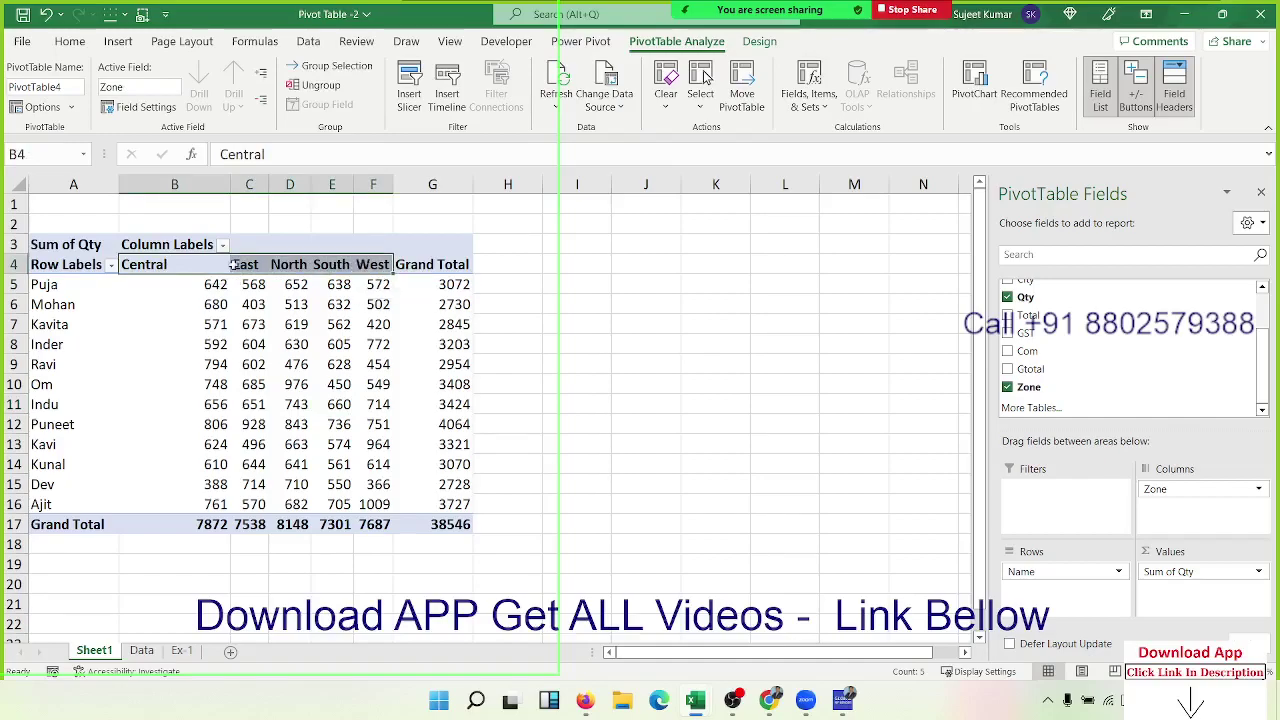
{"action": "mouse_move", "coordinate": [148, 265]}
{"action": "left_mouse_down"}
{"action": "mouse_move", "coordinate": [862, 266]}
{"action": "mouse_move", "coordinate": [936, 662]}
{"action": "left_mouse_up"}
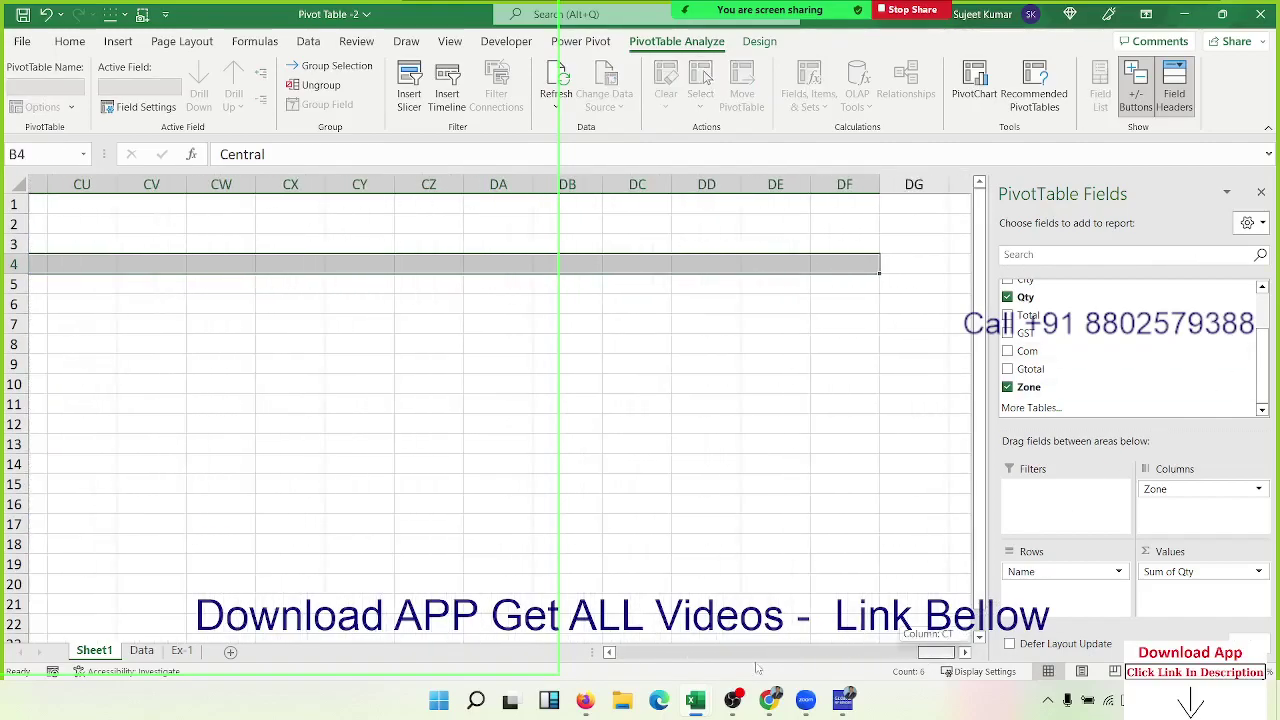
{"action": "left_click_drag", "start_coordinate": [936, 662], "coordinate": [622, 660]}
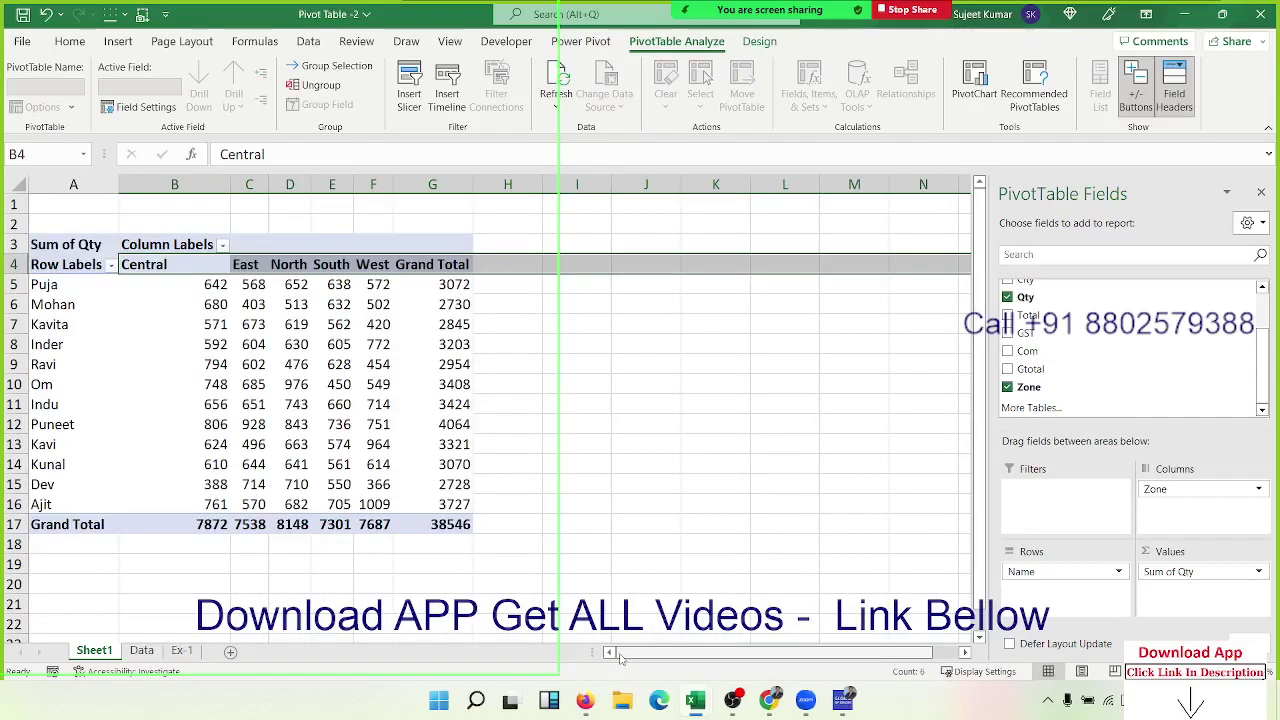
{"action": "left_click", "coordinate": [372, 384]}
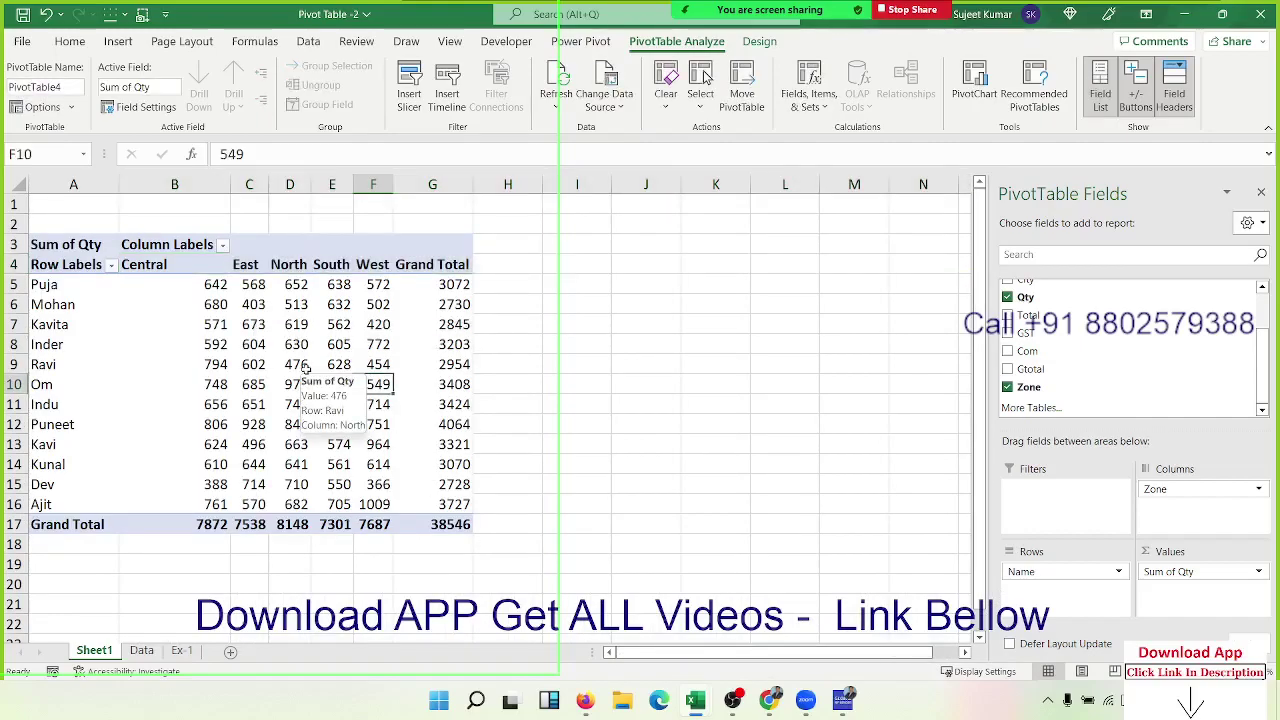
Move Zone from Columns into Rows beneath Name.
{"action": "left_click_drag", "start_coordinate": [1160, 489], "coordinate": [1040, 610]}
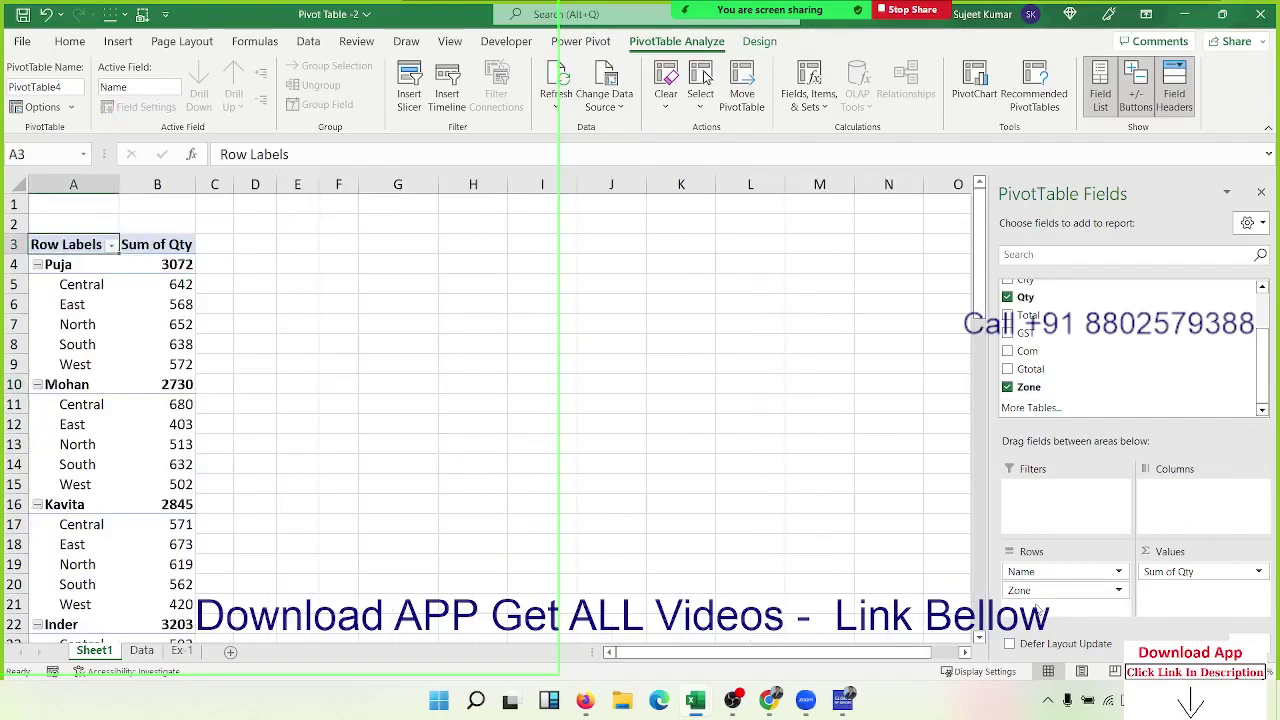
{"action": "left_click", "coordinate": [35, 304]}
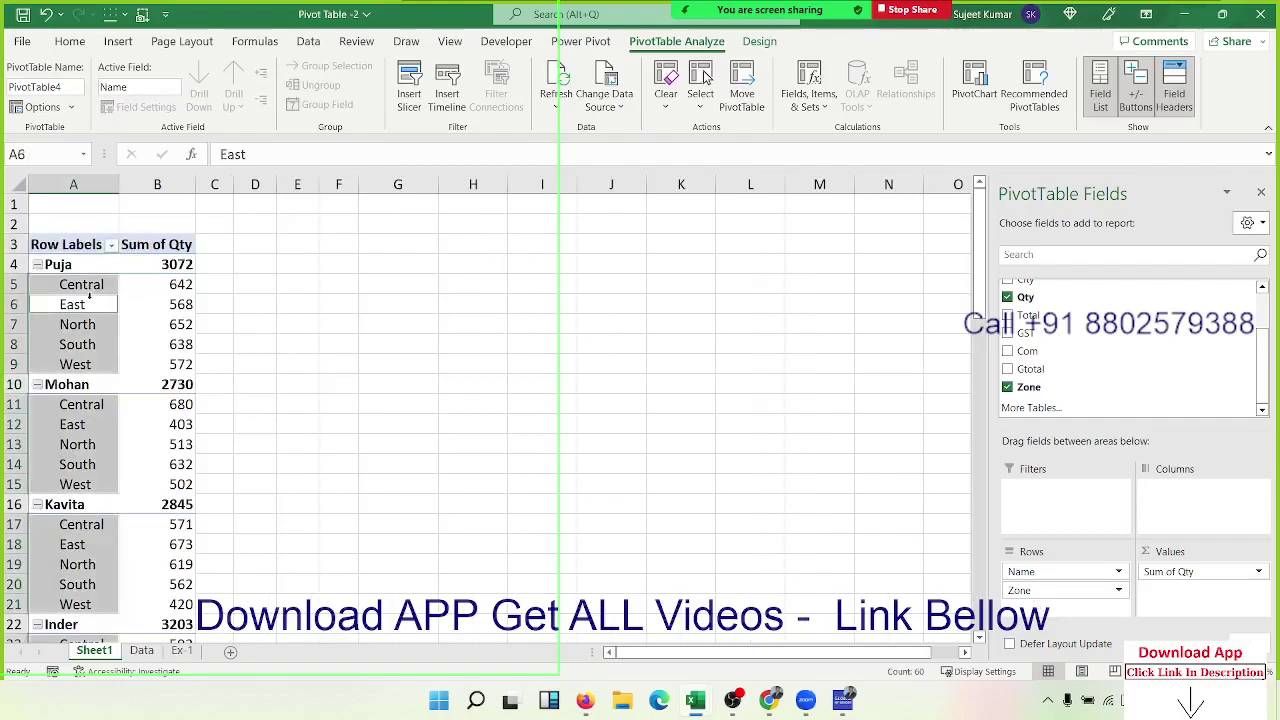
{"action": "scroll", "coordinate": [108, 411], "scroll_direction": "down", "scroll_amount": 10}
{"action": "scroll", "coordinate": [108, 411], "scroll_direction": "up", "scroll_amount": 10}
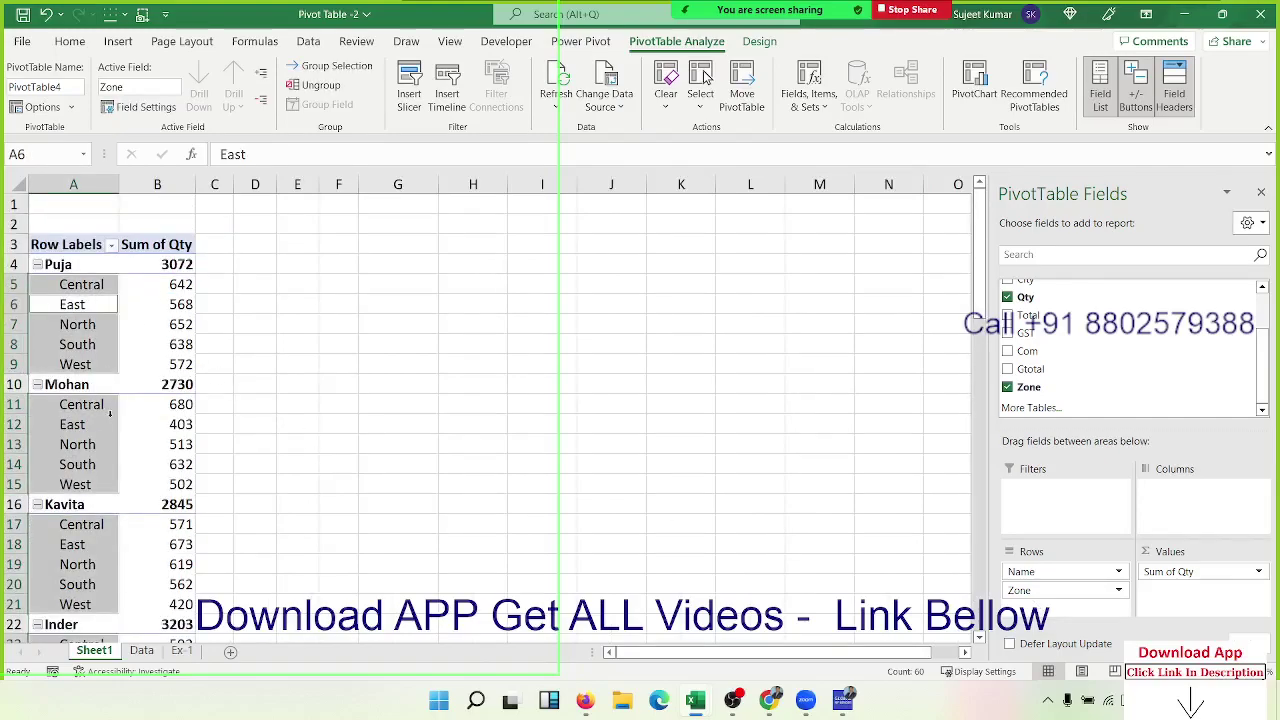
{"action": "key", "text": "Return"}
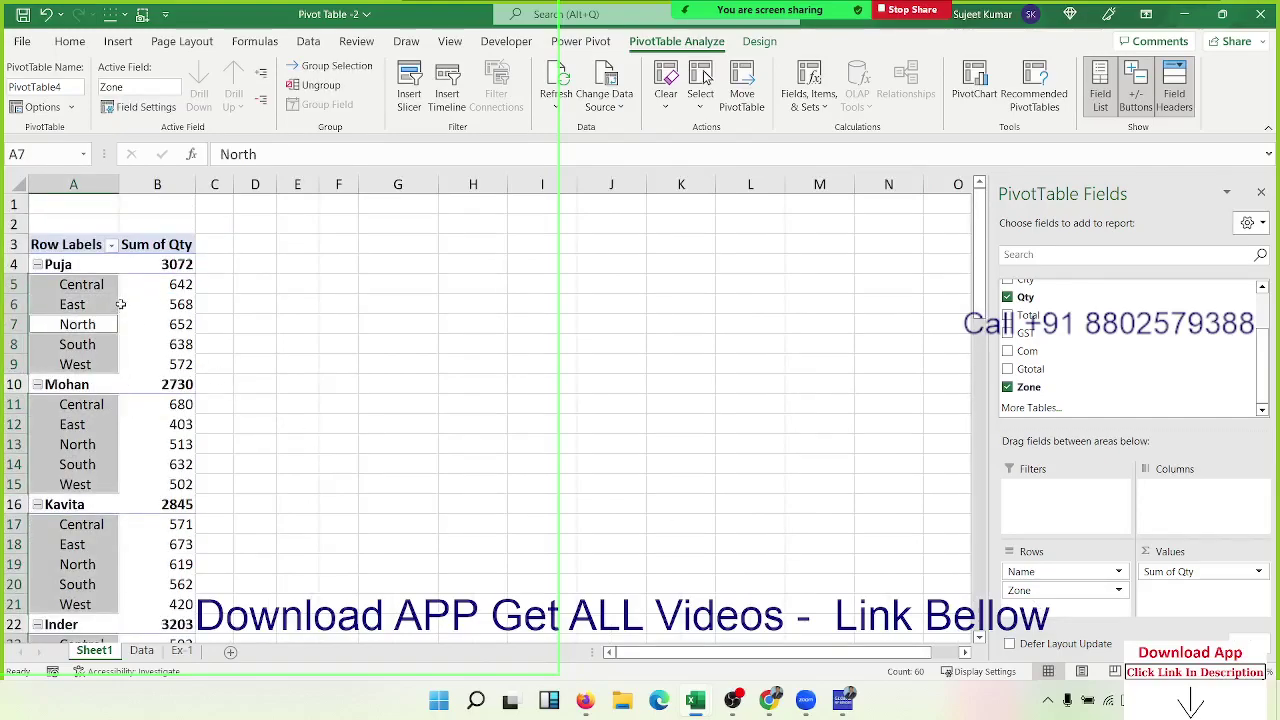
Toggle Puja's zone breakdown, then collapse and expand all names' zone rows.
{"action": "left_click", "coordinate": [62, 264]}
{"action": "left_click", "coordinate": [37, 266]}
{"action": "left_click", "coordinate": [37, 265]}
{"action": "left_click", "coordinate": [37, 265]}
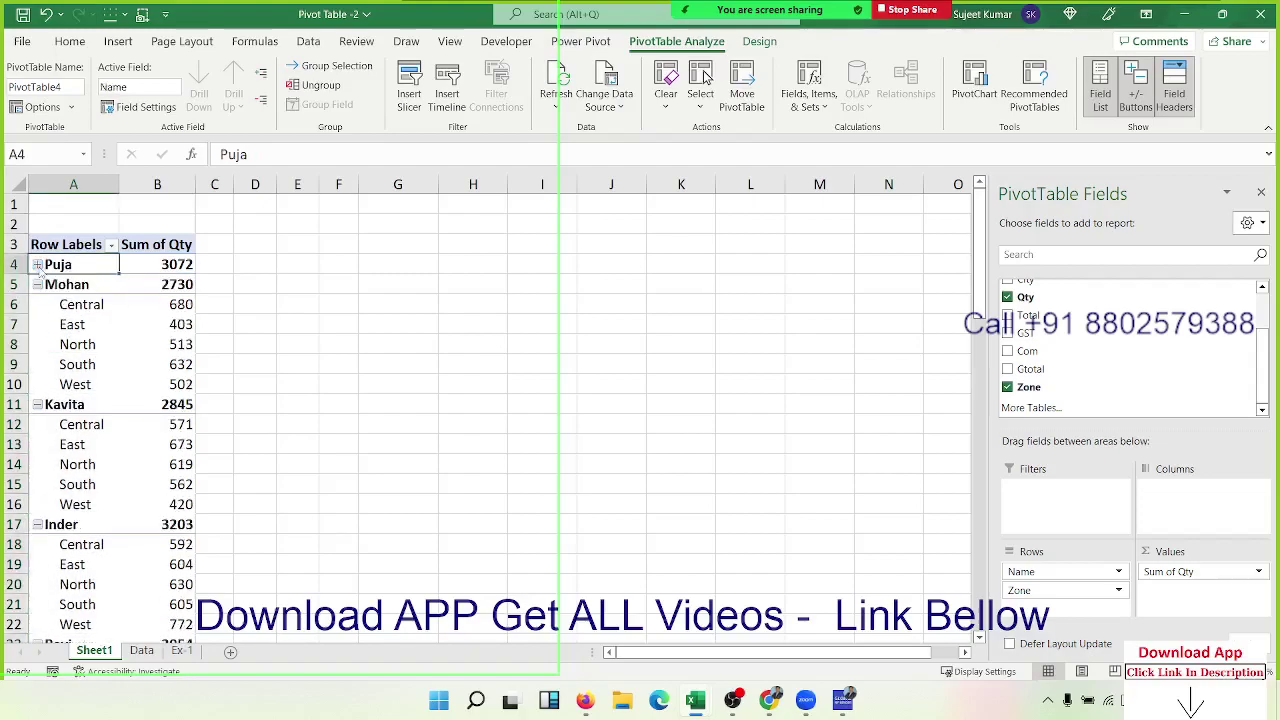
{"action": "left_click", "coordinate": [37, 264]}
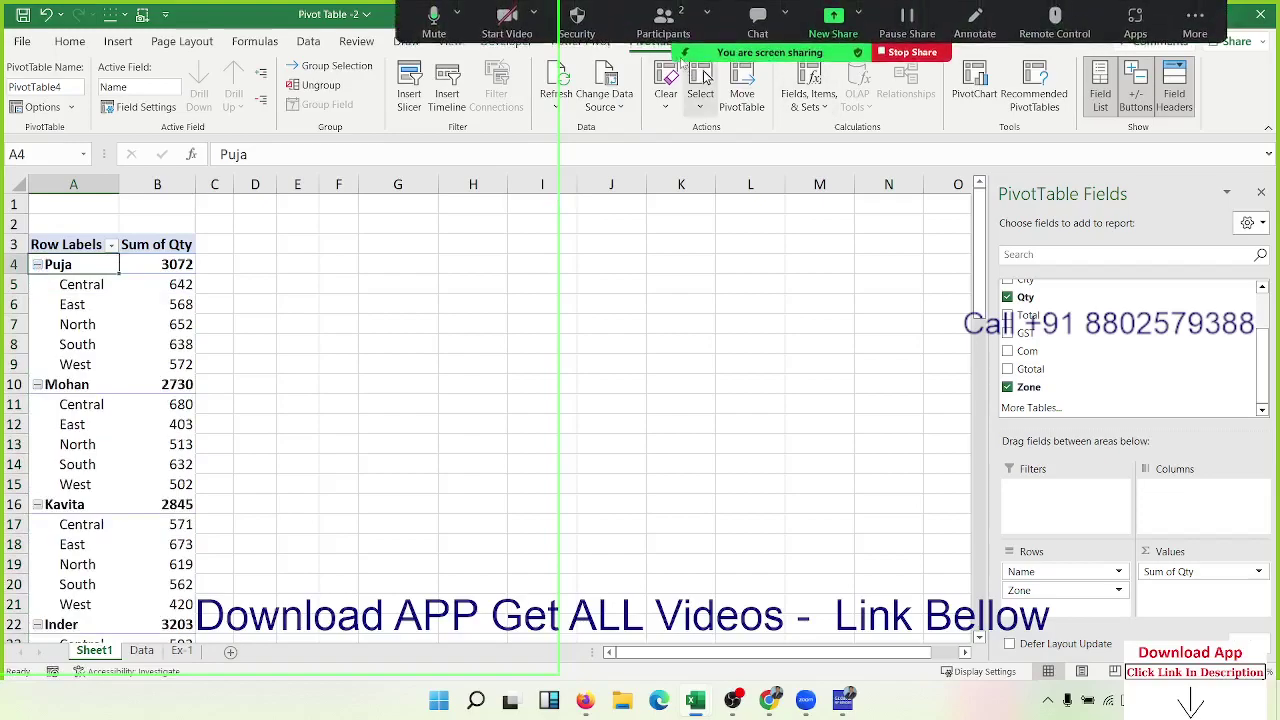
{"action": "left_click", "coordinate": [260, 100]}
{"action": "left_click", "coordinate": [260, 75]}
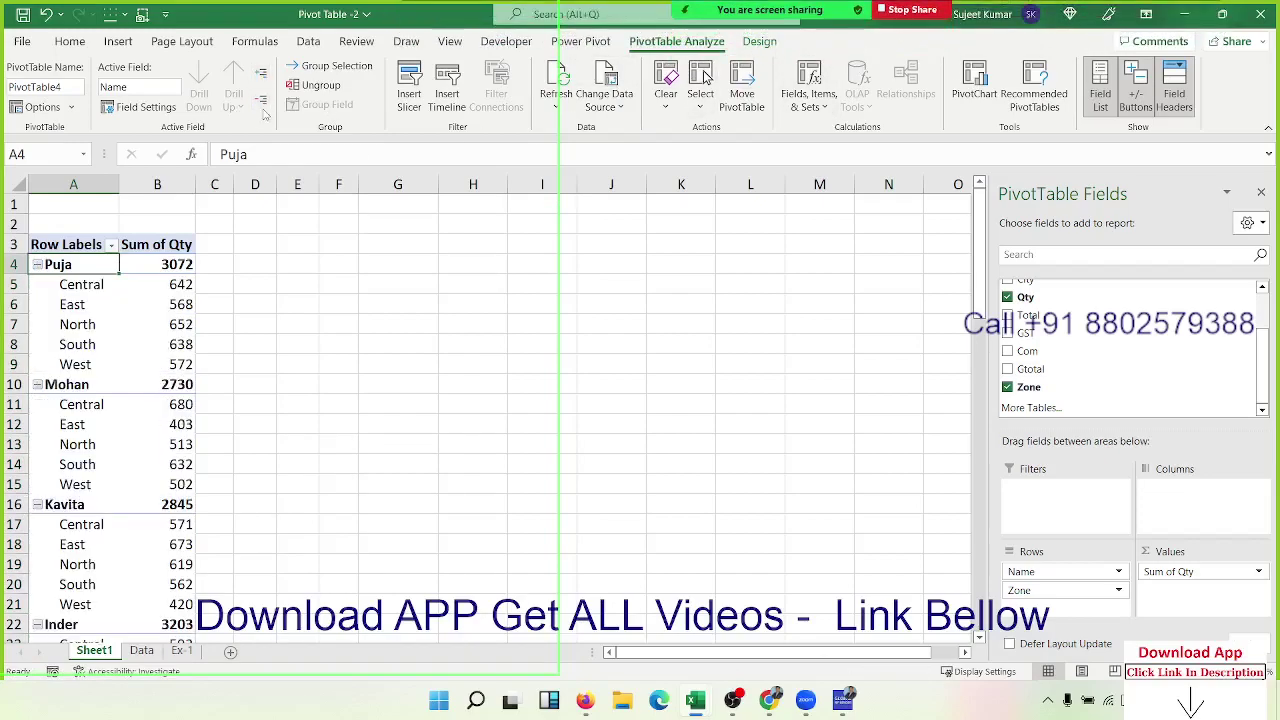
{"action": "left_click", "coordinate": [261, 100]}
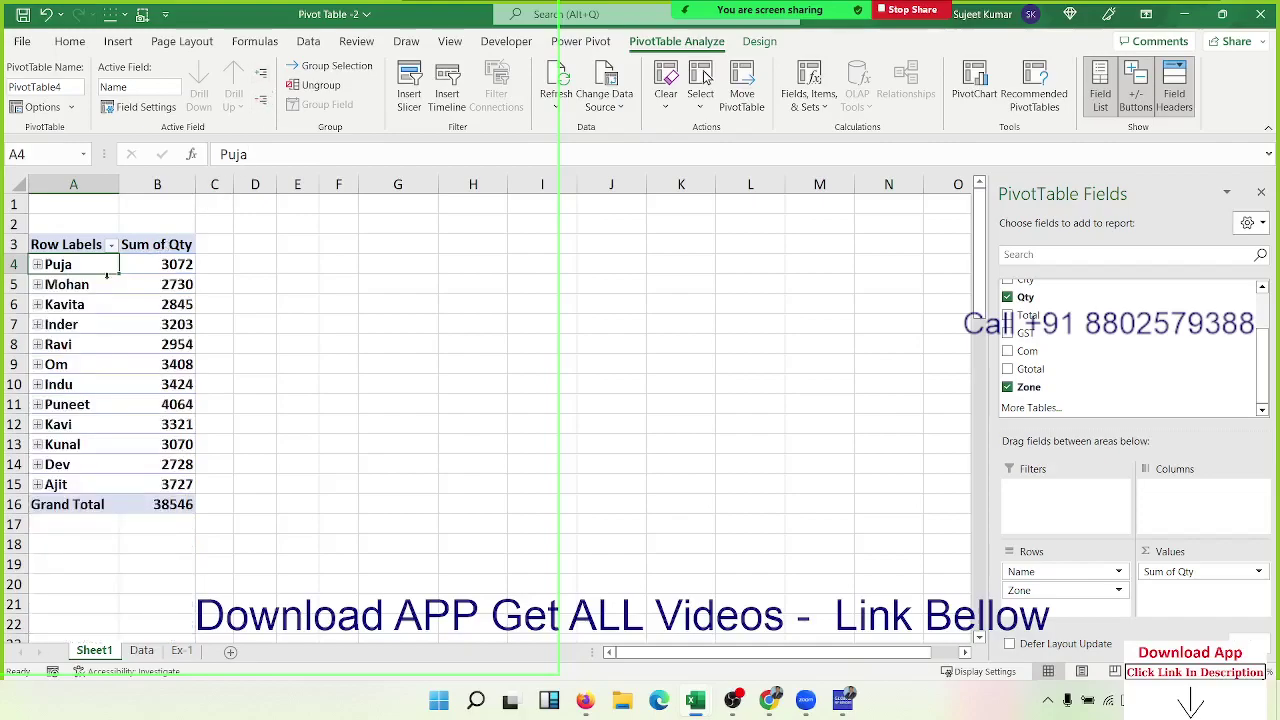
Select name labels from Mohan and Puja through Kunal, ending on Om.
{"action": "left_click", "coordinate": [87, 289]}
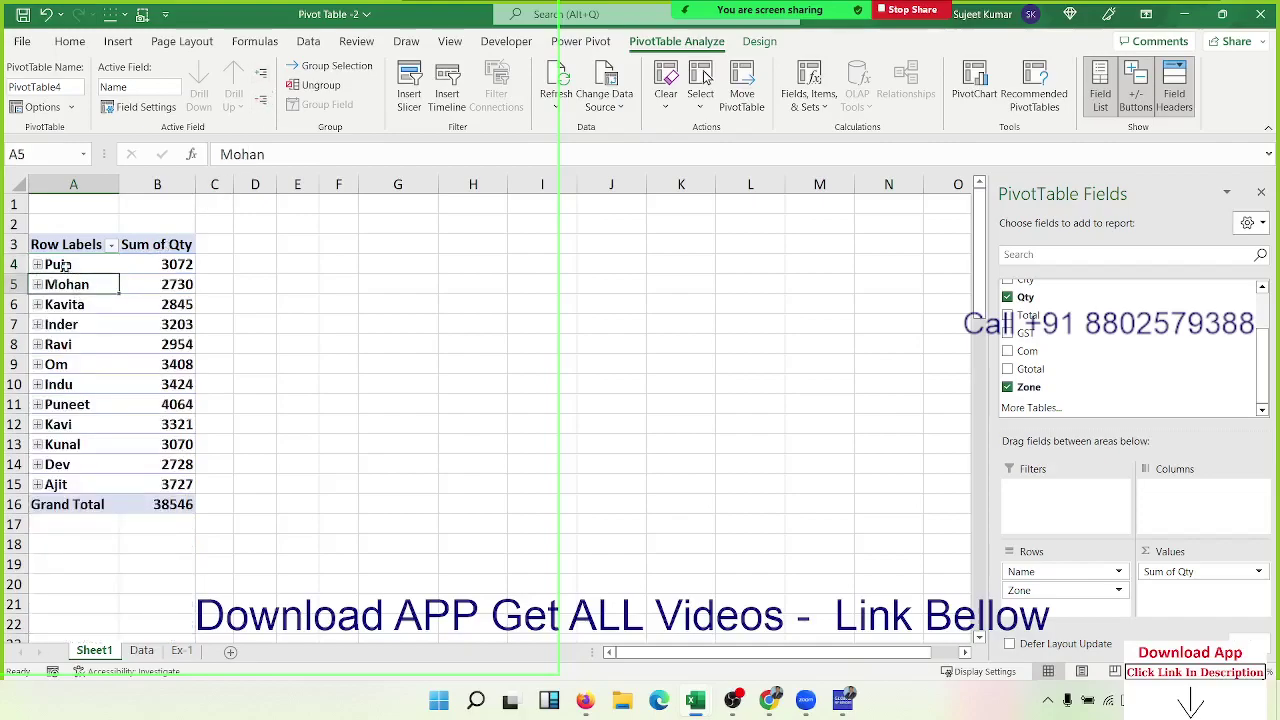
{"action": "left_click", "coordinate": [65, 267]}
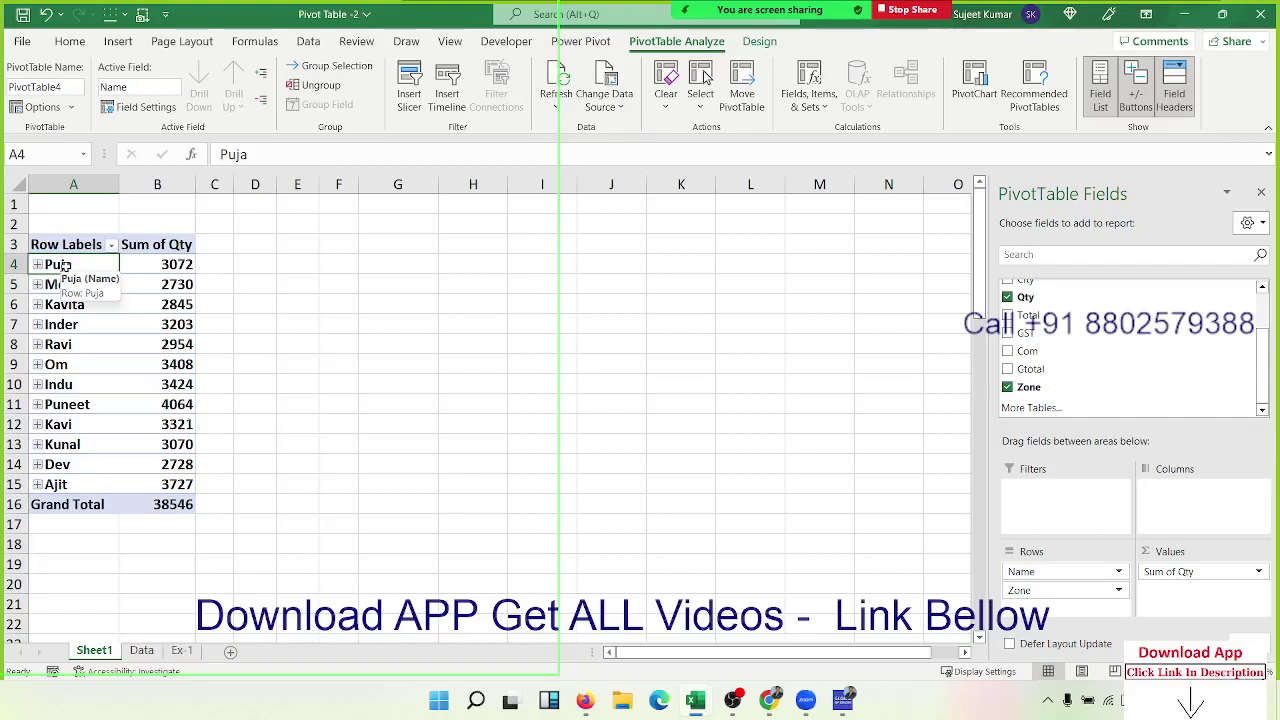
{"action": "left_click_drag", "start_coordinate": [75, 264], "coordinate": [160, 464]}
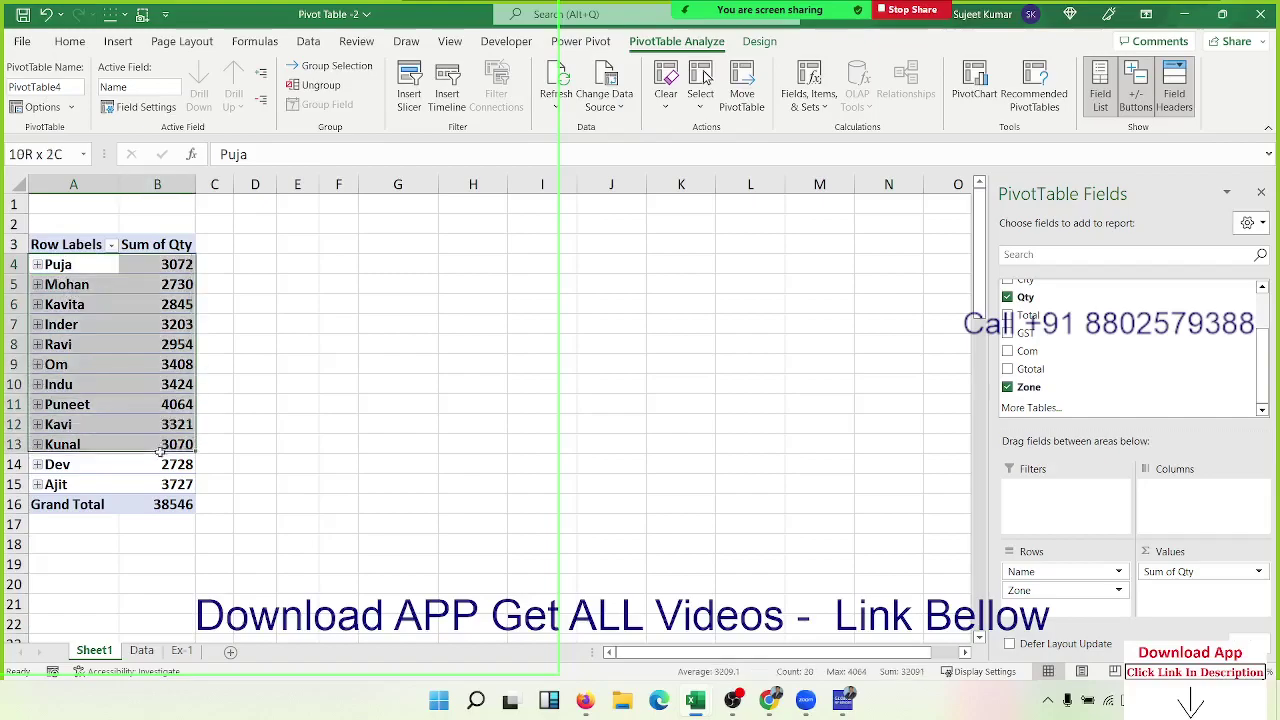
{"action": "left_click", "coordinate": [78, 367]}
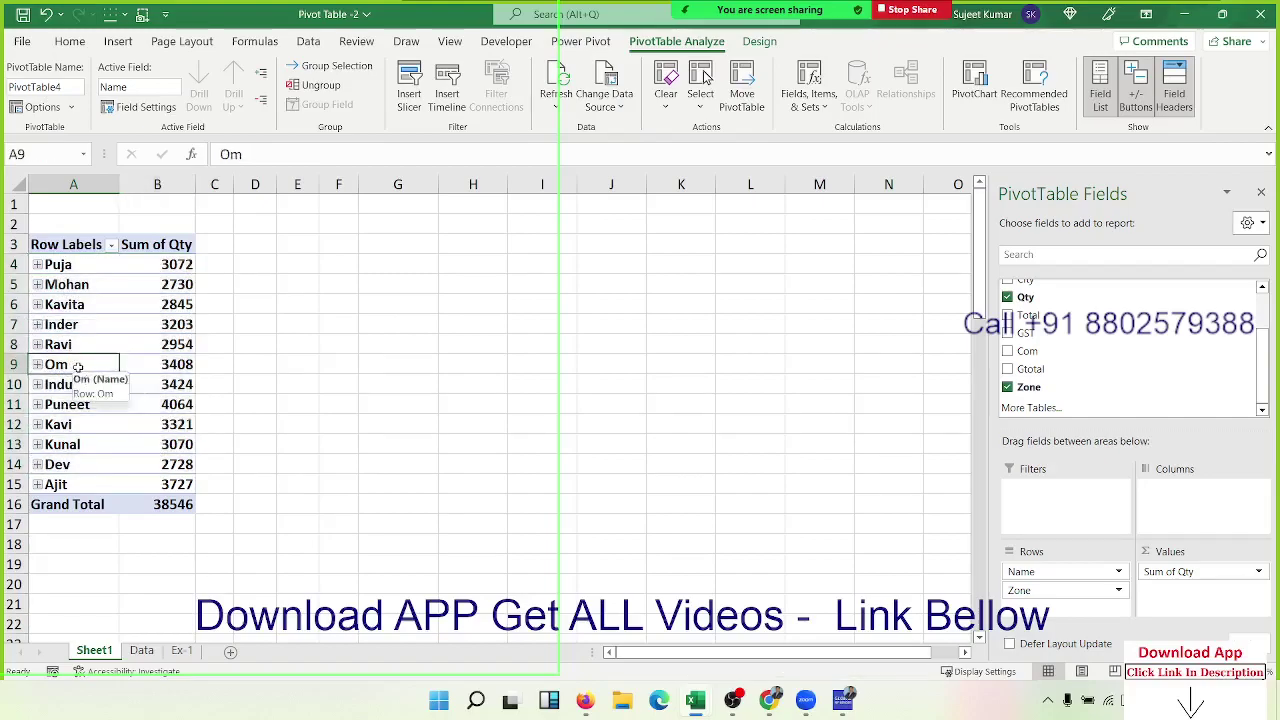
Expand Om to view his zone quantities, then collapse Om and toggle Ravi's zones.
{"action": "left_click", "coordinate": [37, 364]}
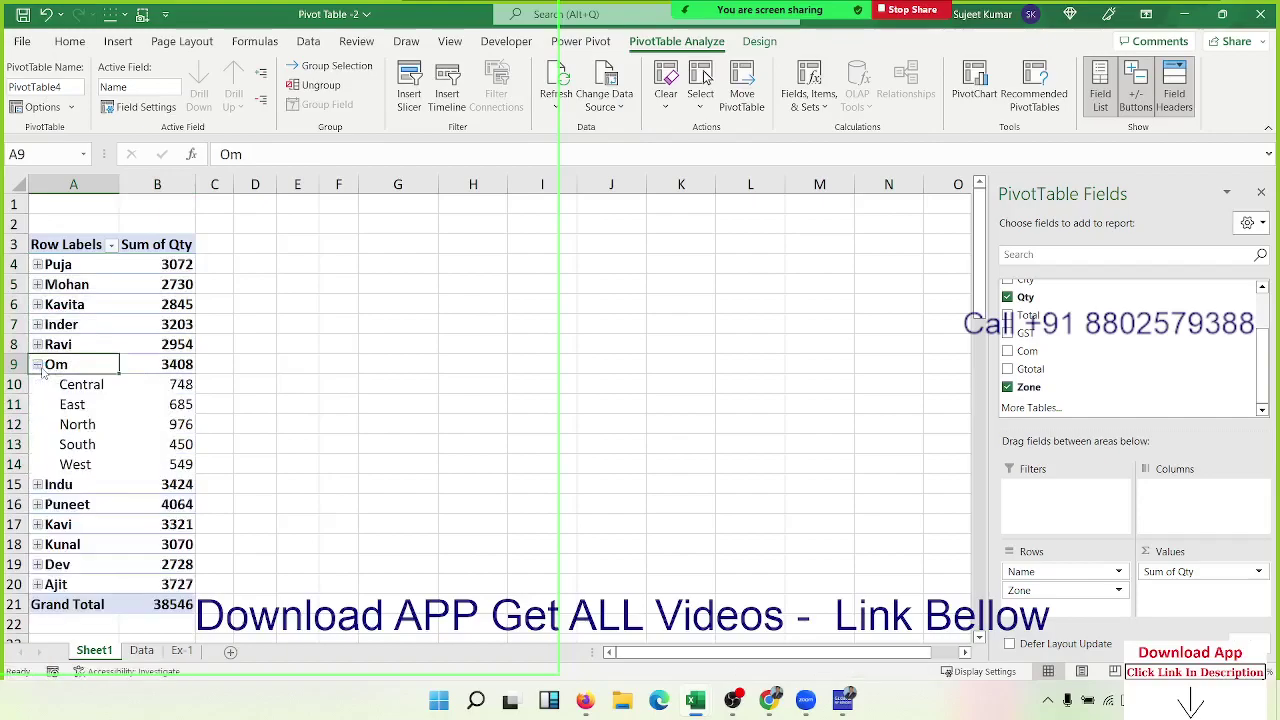
{"action": "left_click_drag", "start_coordinate": [66, 385], "coordinate": [187, 484]}
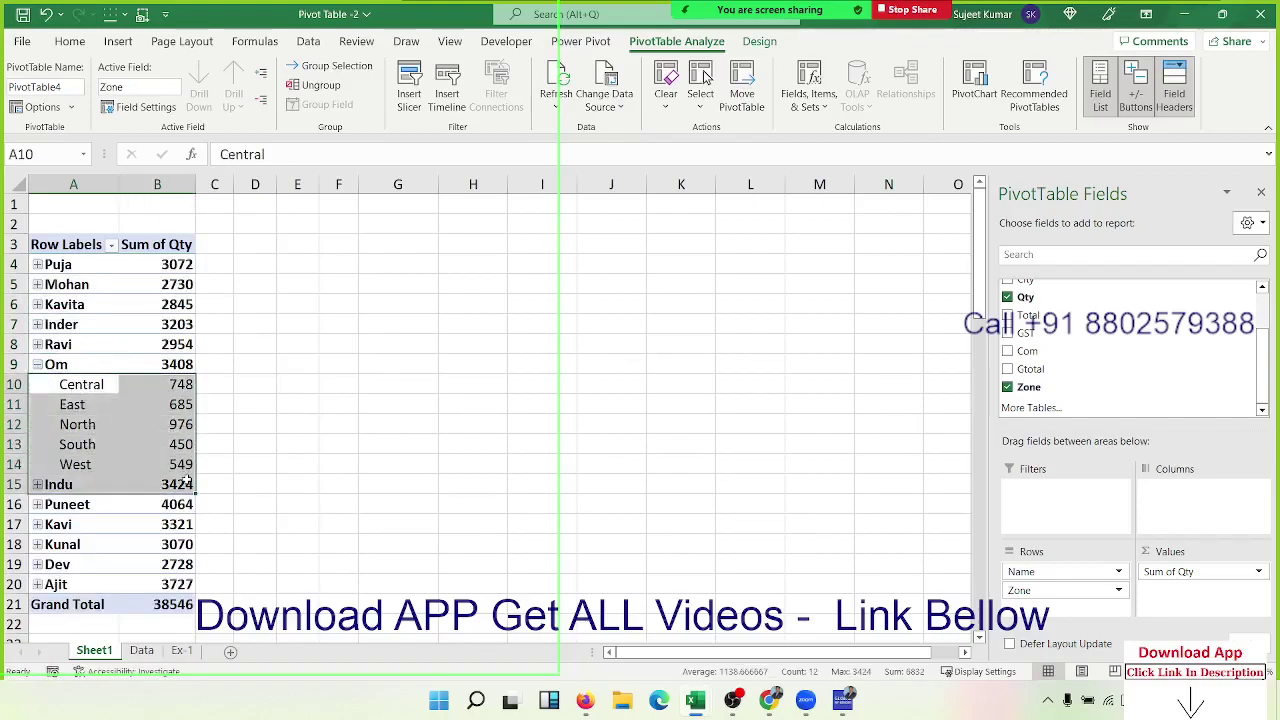
{"action": "left_click", "coordinate": [37, 364]}
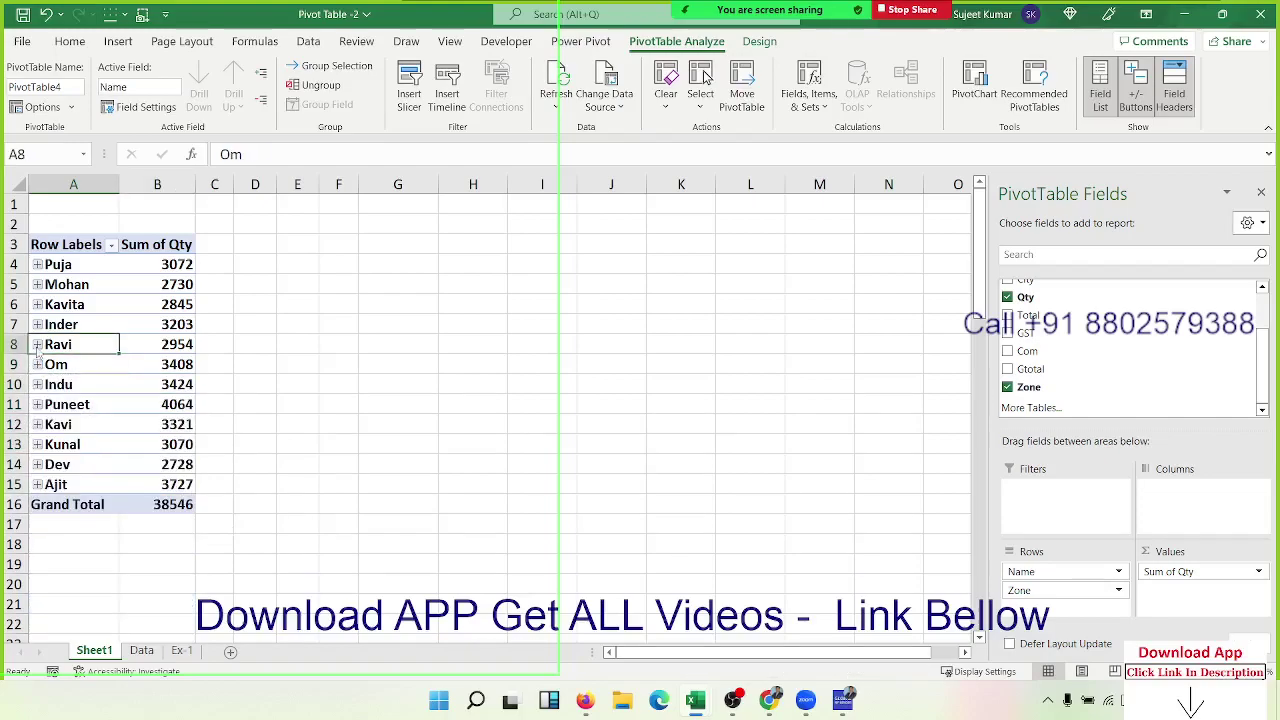
{"action": "left_click", "coordinate": [37, 344]}
{"action": "left_click", "coordinate": [37, 344]}
Expand every name into its zone rows and select Puja's North quantity 652.
{"action": "left_click", "coordinate": [261, 73]}
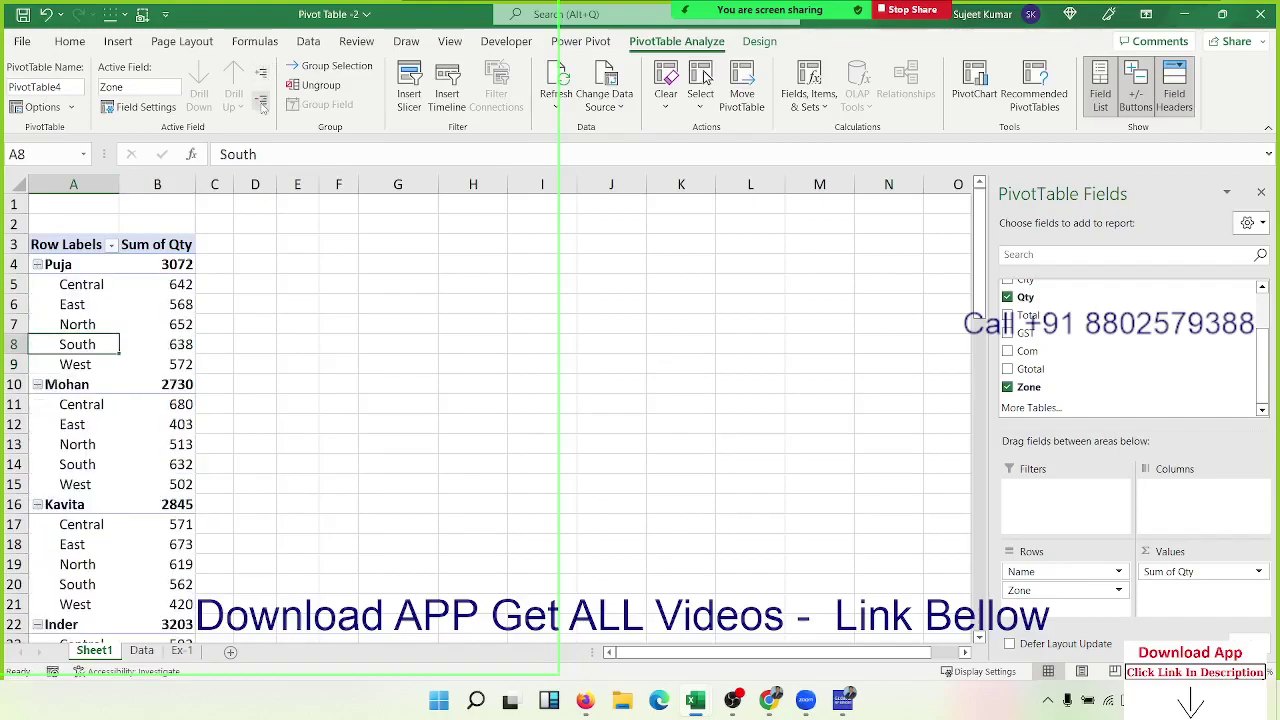
{"action": "left_click", "coordinate": [261, 100]}
{"action": "left_click", "coordinate": [261, 75]}
{"action": "left_click", "coordinate": [144, 316]}
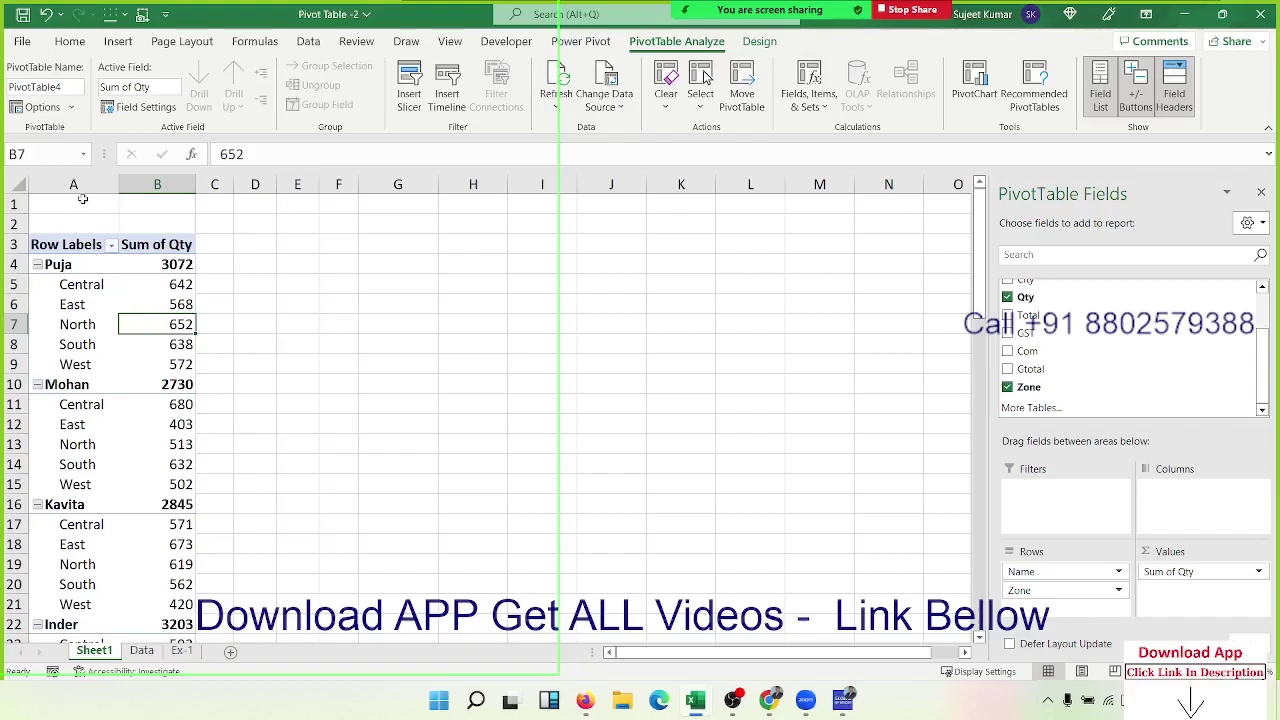
{"action": "left_click_drag", "start_coordinate": [80, 186], "coordinate": [131, 189]}
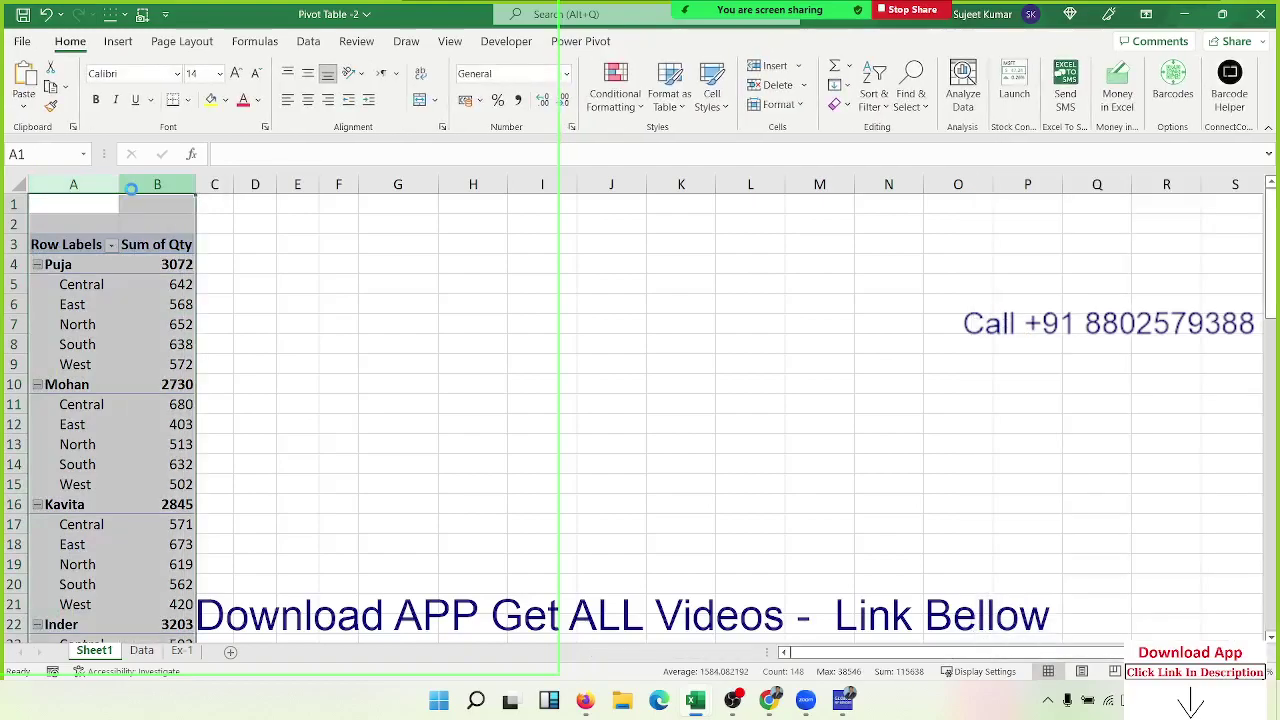
{"action": "key", "text": "ctrl+c"}
{"action": "left_click", "coordinate": [397, 201]}
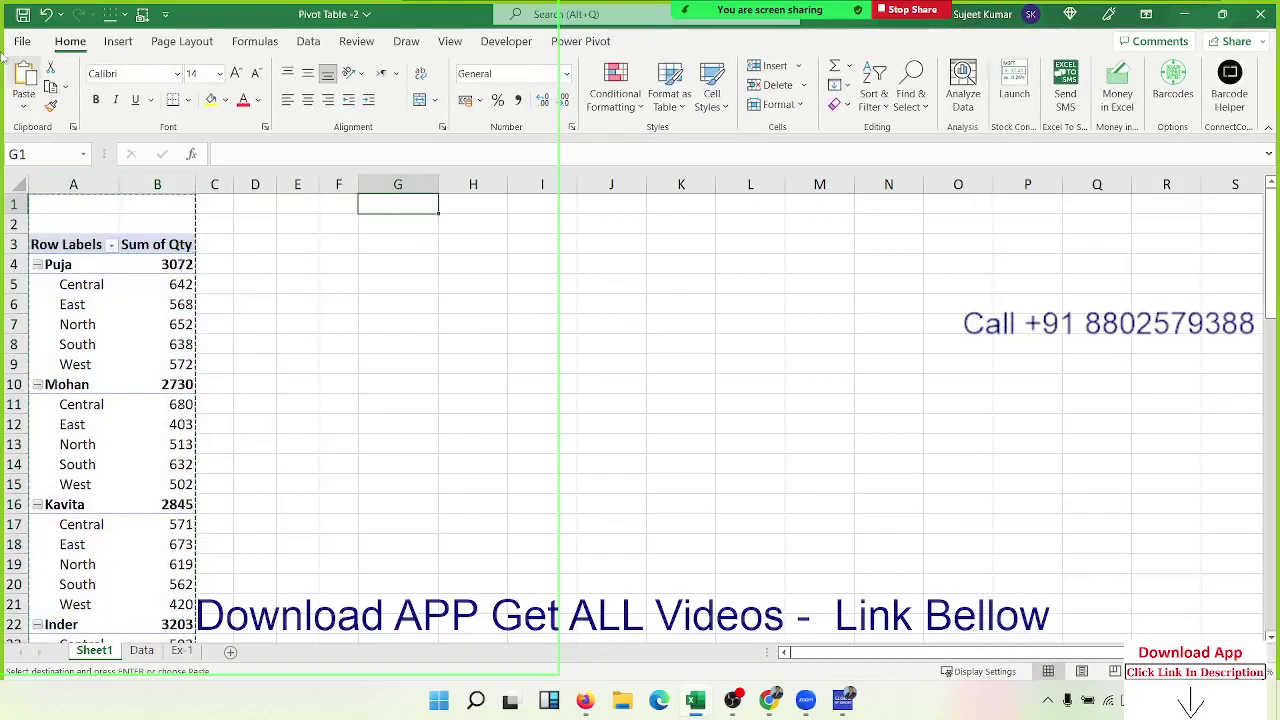
{"action": "left_click", "coordinate": [24, 100]}
{"action": "left_click", "coordinate": [21, 233]}
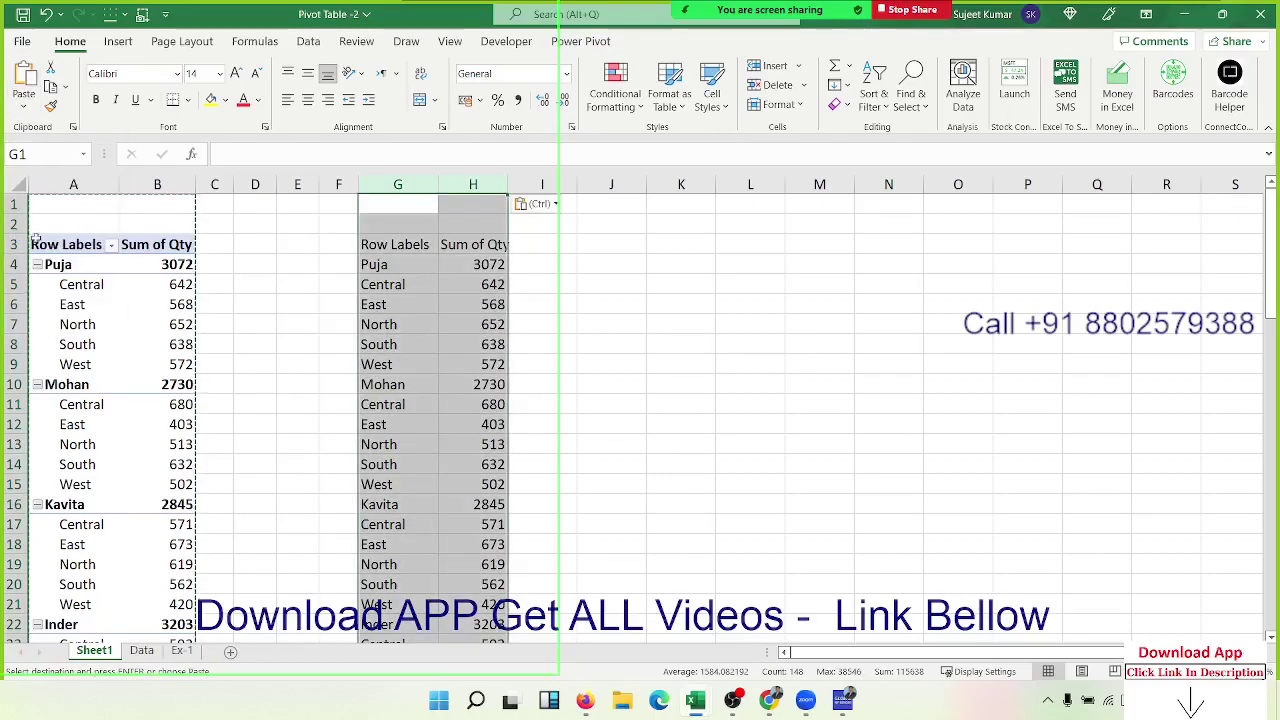
{"action": "left_click_drag", "start_coordinate": [535, 277], "coordinate": [881, 353]}
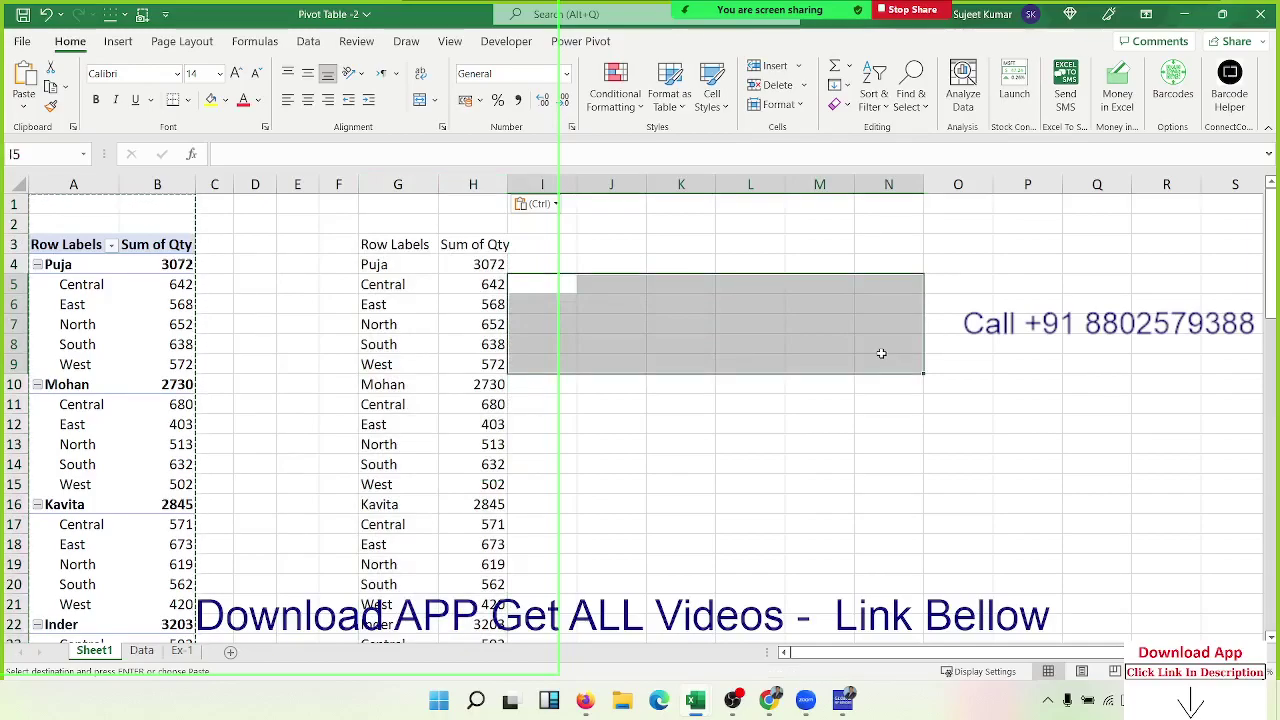
{"action": "left_click", "coordinate": [413, 301]}
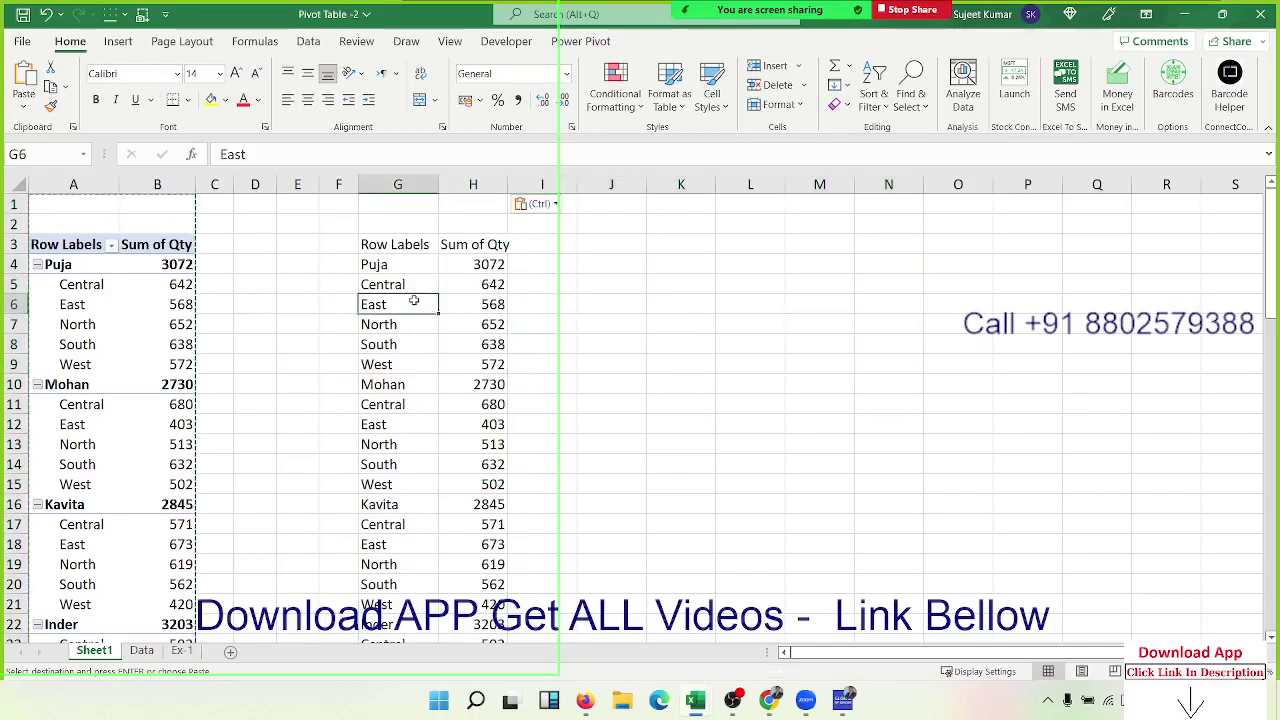
{"action": "left_click", "coordinate": [405, 266]}
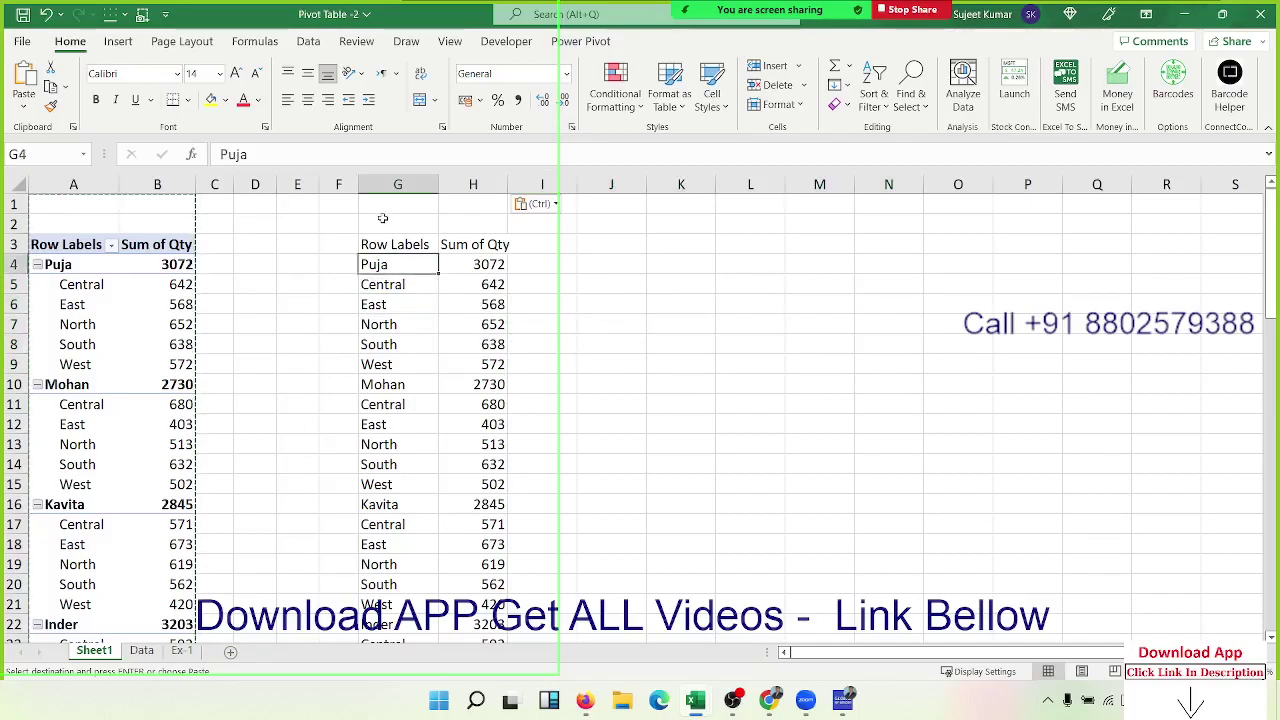
{"action": "left_click_drag", "start_coordinate": [395, 184], "coordinate": [453, 183]}
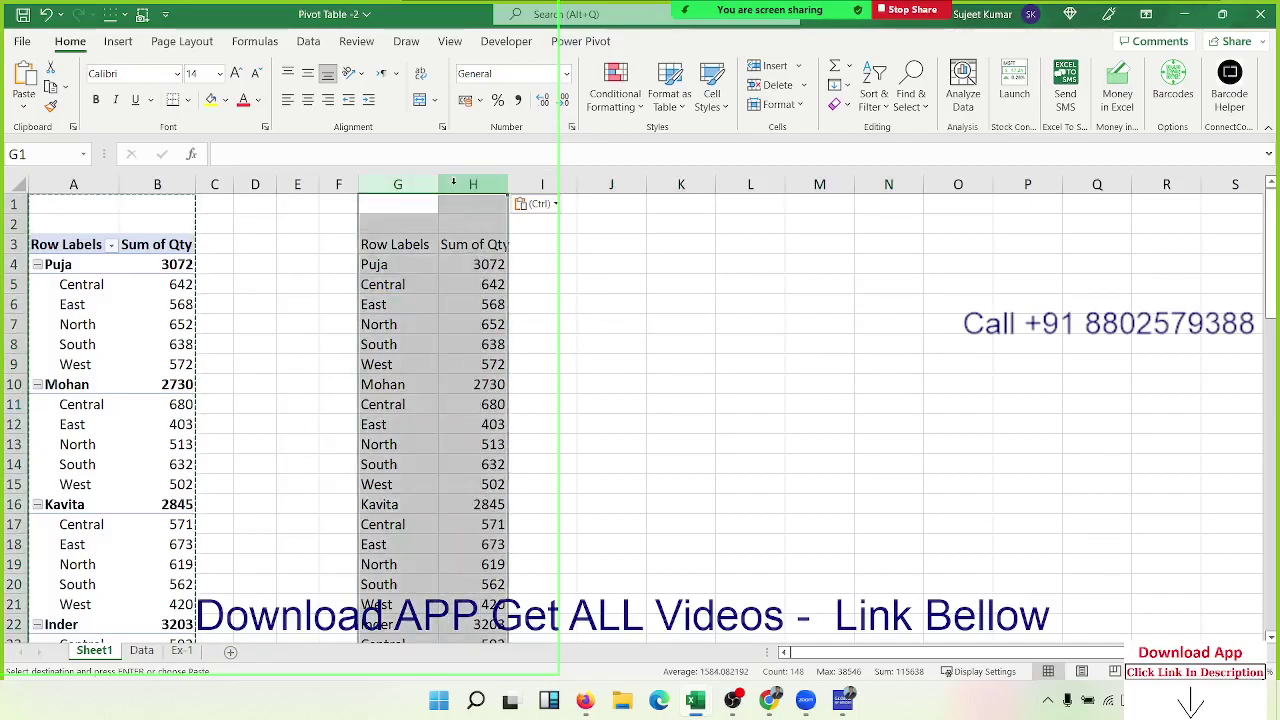
{"action": "key", "text": "Delete"}
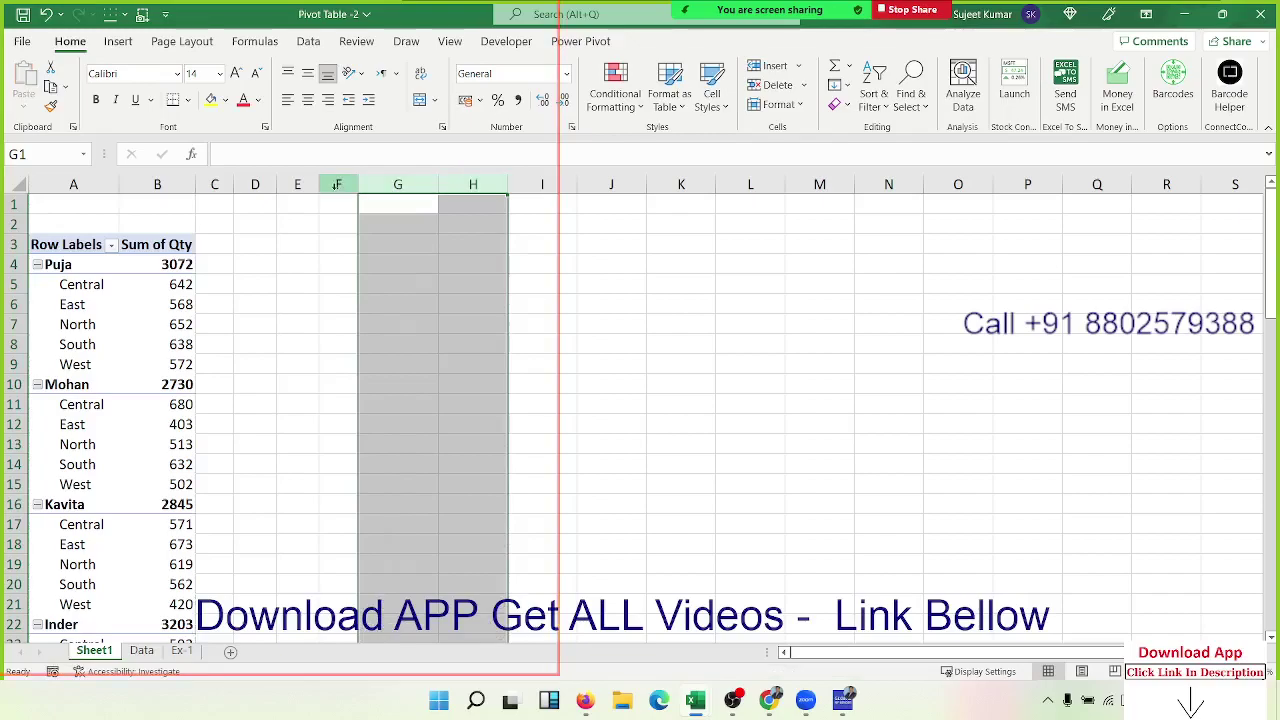
Select Puja's zone labels and East quantity 568, then collapse and re-expand Puja.
{"action": "left_click", "coordinate": [75, 272]}
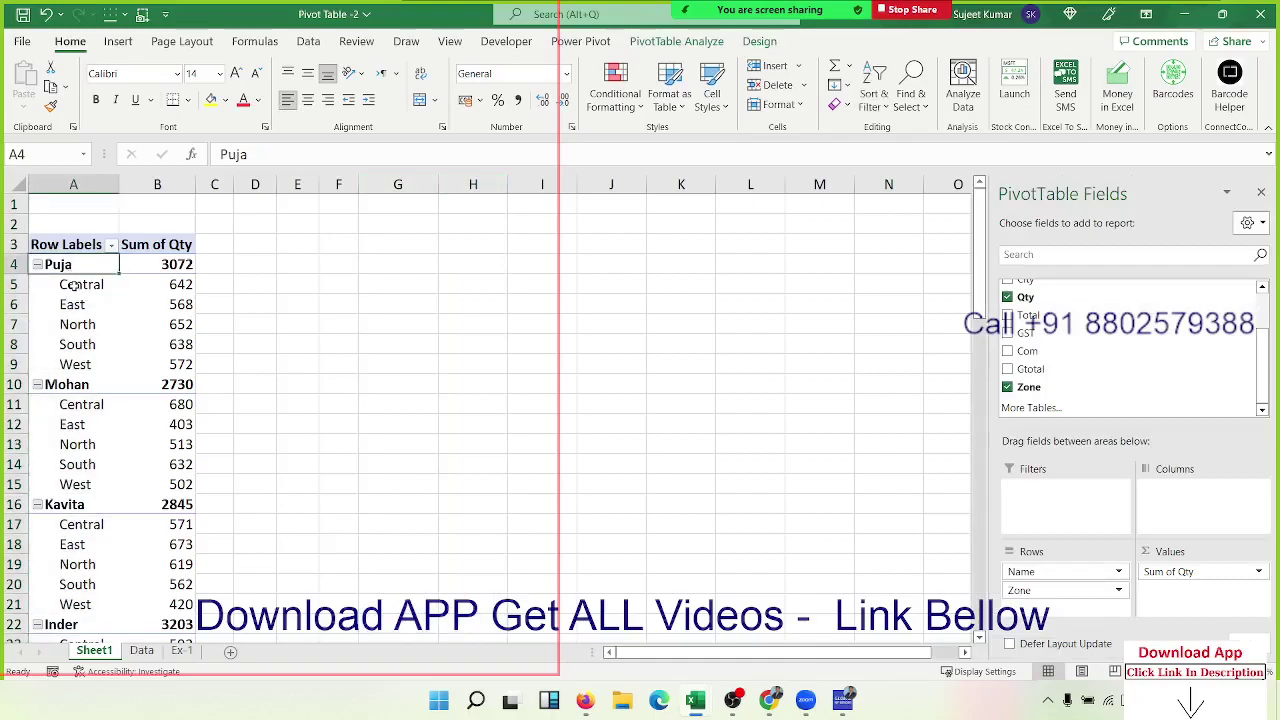
{"action": "left_click_drag", "start_coordinate": [78, 284], "coordinate": [78, 366]}
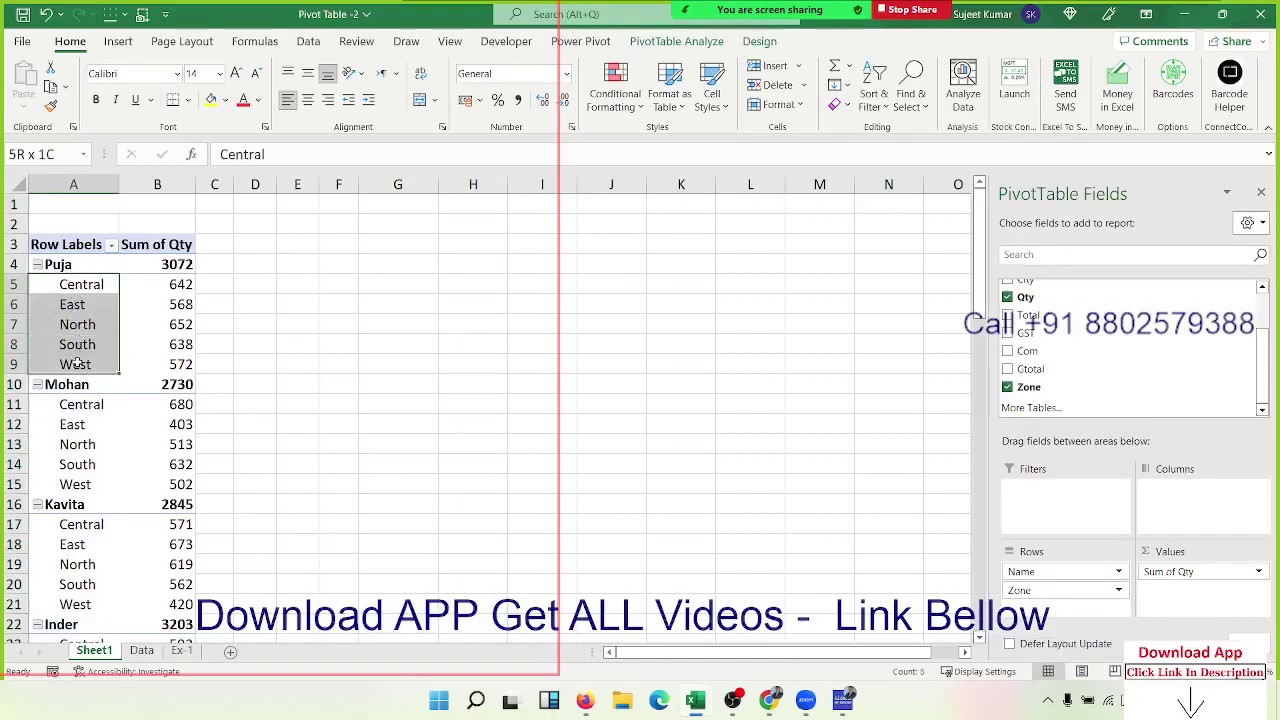
{"action": "left_click", "coordinate": [180, 306]}
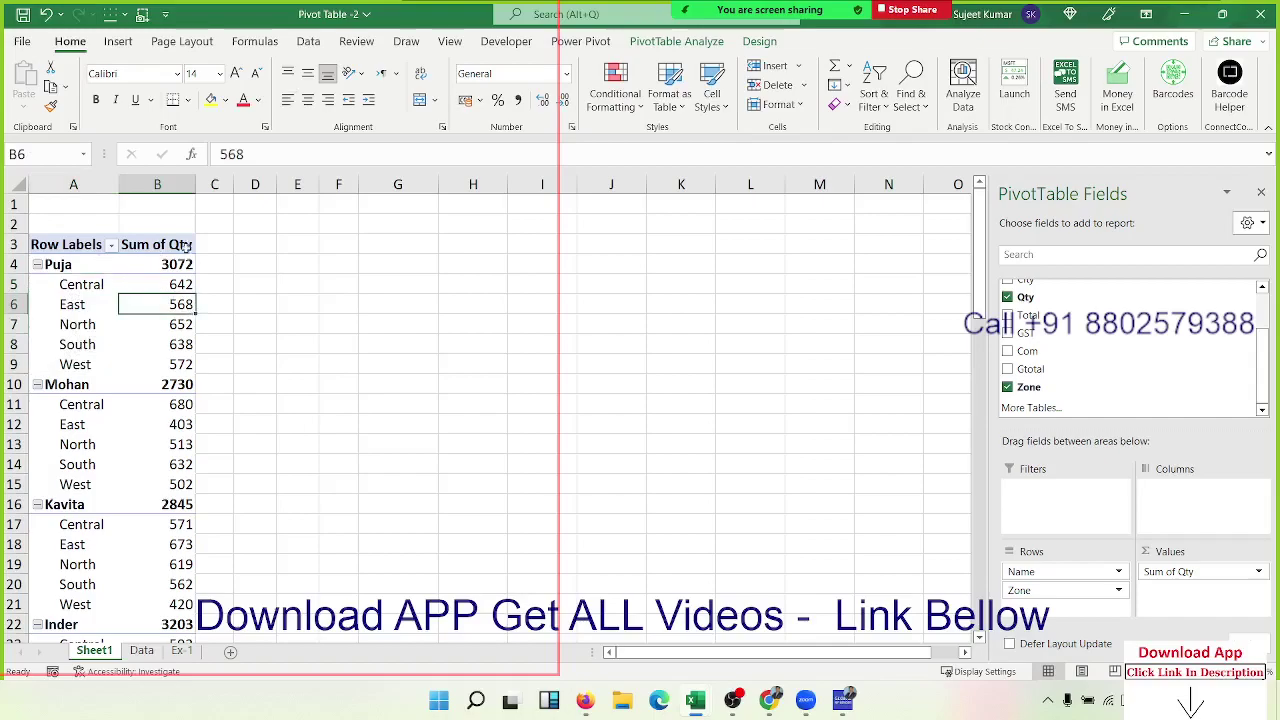
{"action": "left_click", "coordinate": [37, 264]}
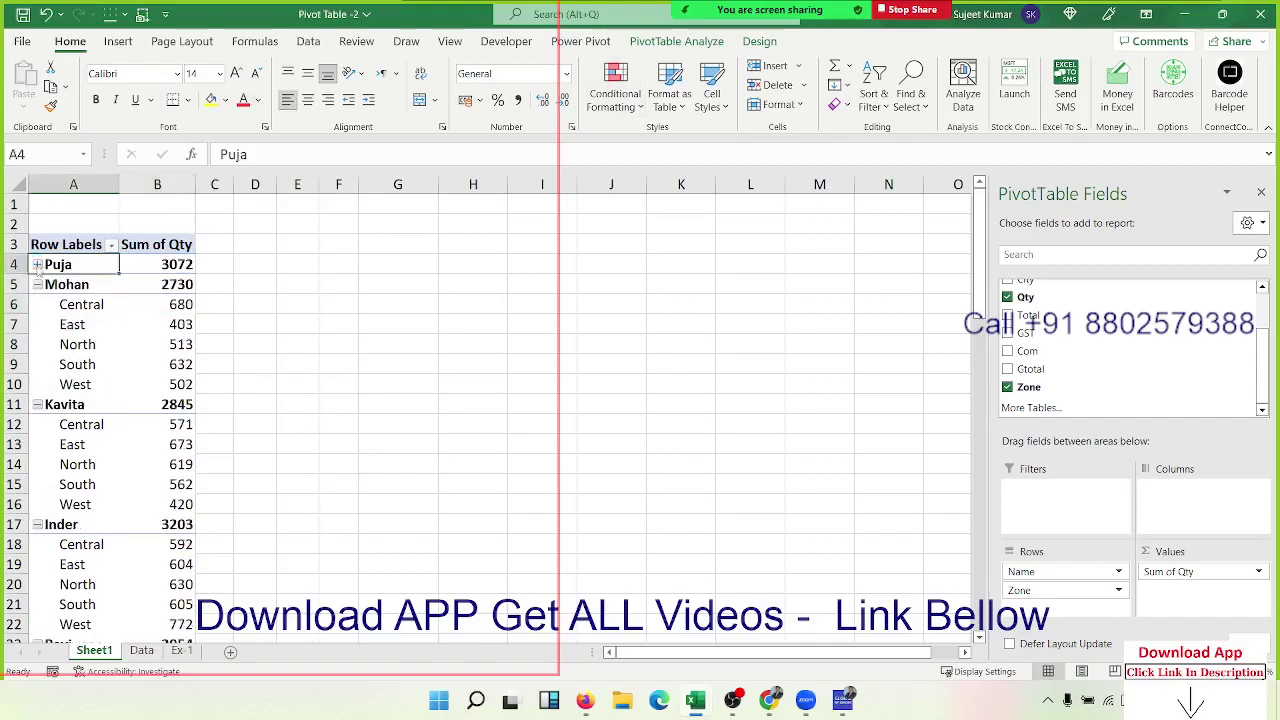
{"action": "left_click", "coordinate": [37, 264]}
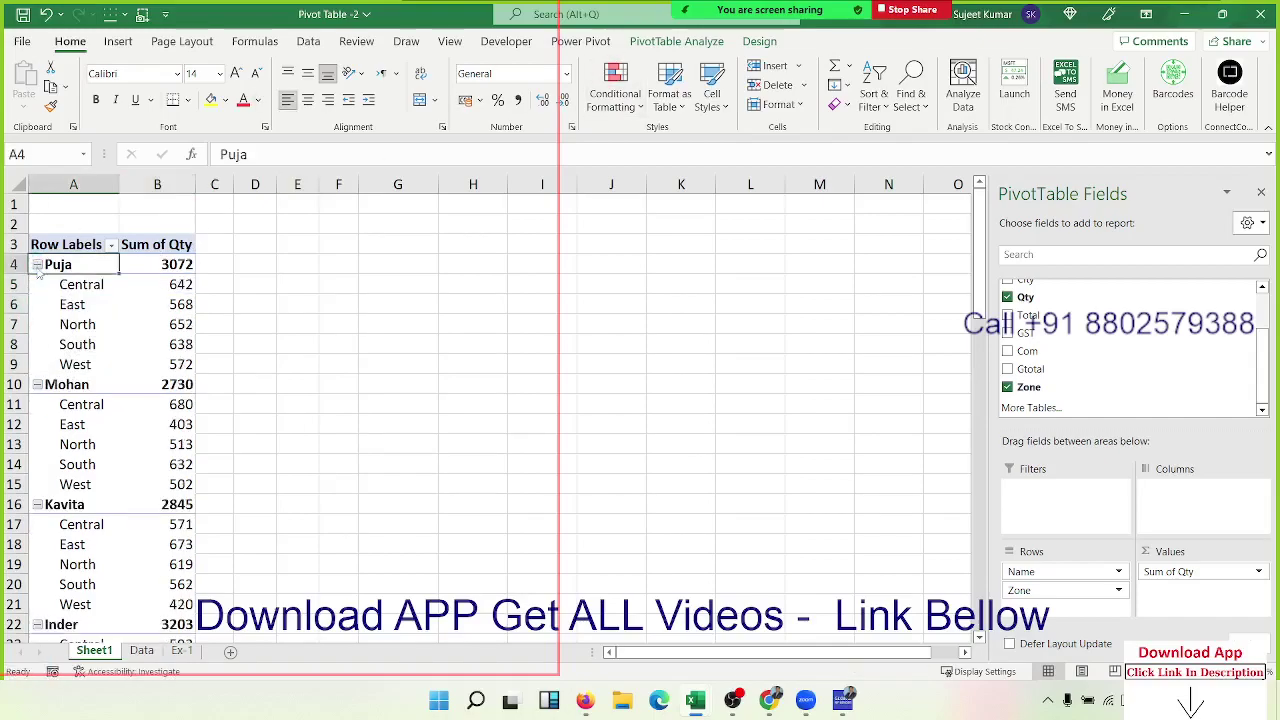
On PivotTable Analyze, collapse and expand all fields and Mohan's rows, ending fully expanded.
{"action": "left_click", "coordinate": [676, 41]}
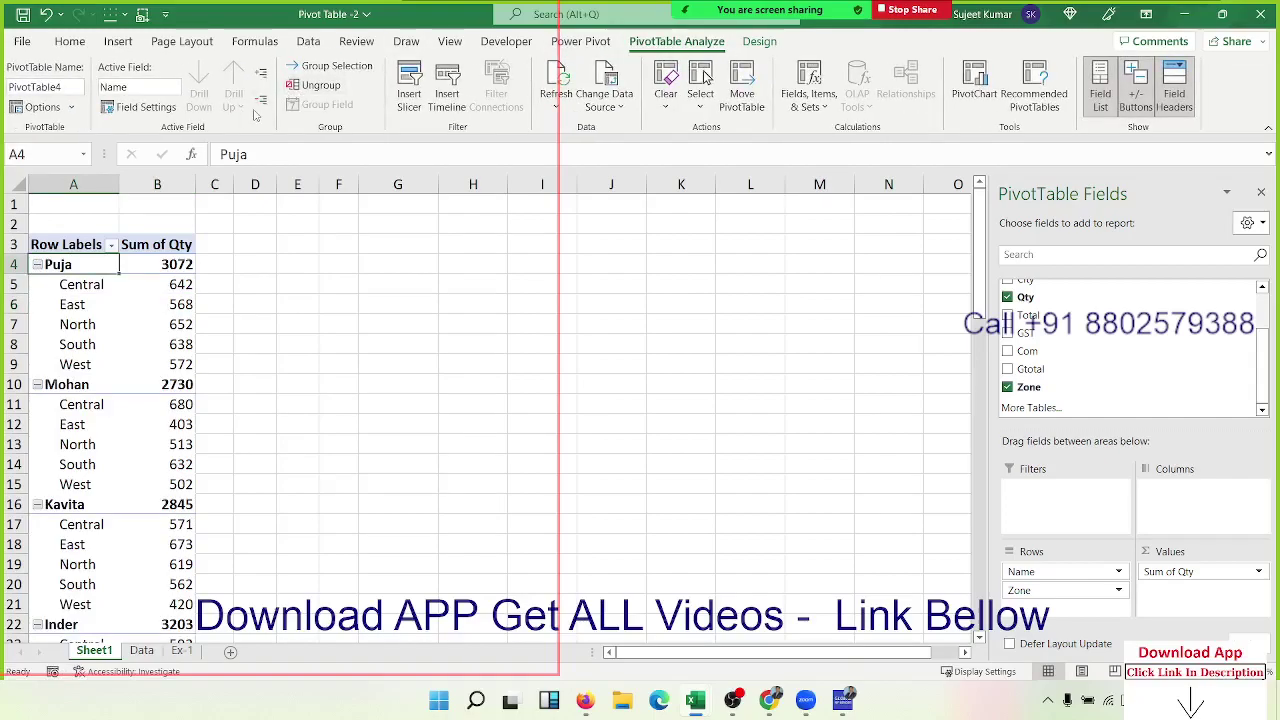
{"action": "left_click", "coordinate": [260, 100]}
{"action": "left_click", "coordinate": [260, 75]}
{"action": "left_click", "coordinate": [262, 97]}
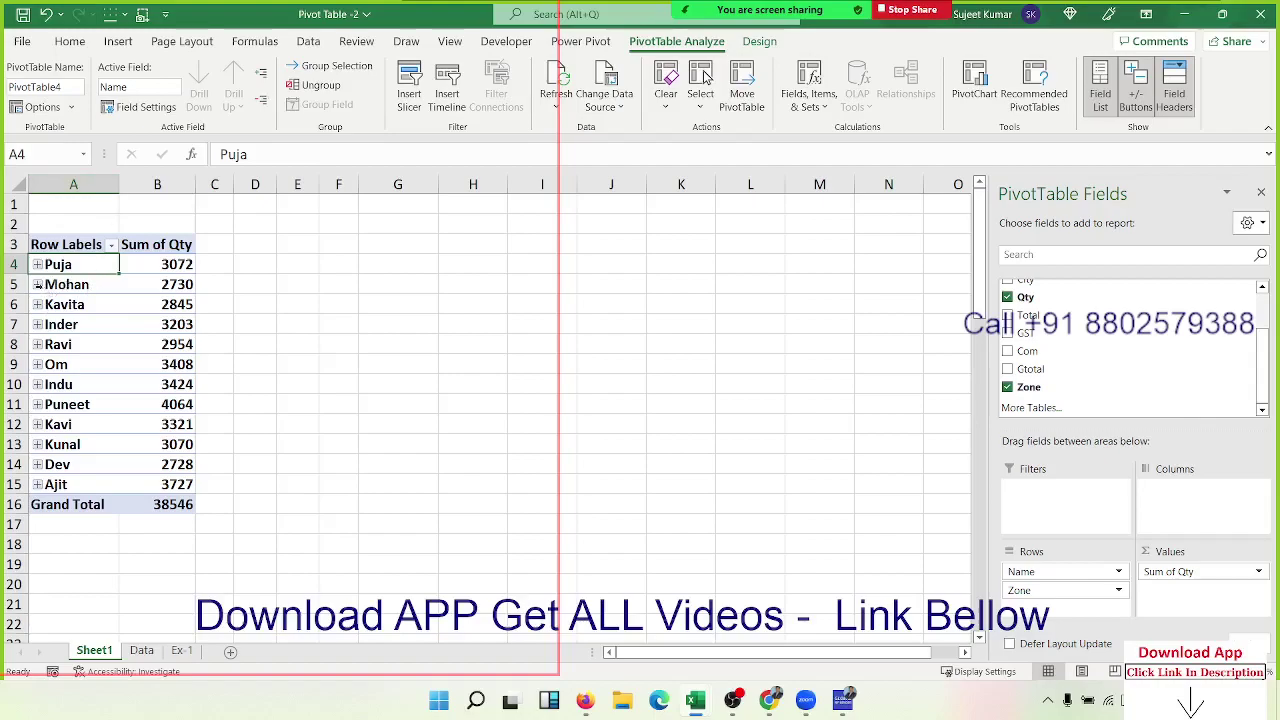
{"action": "left_click", "coordinate": [37, 285]}
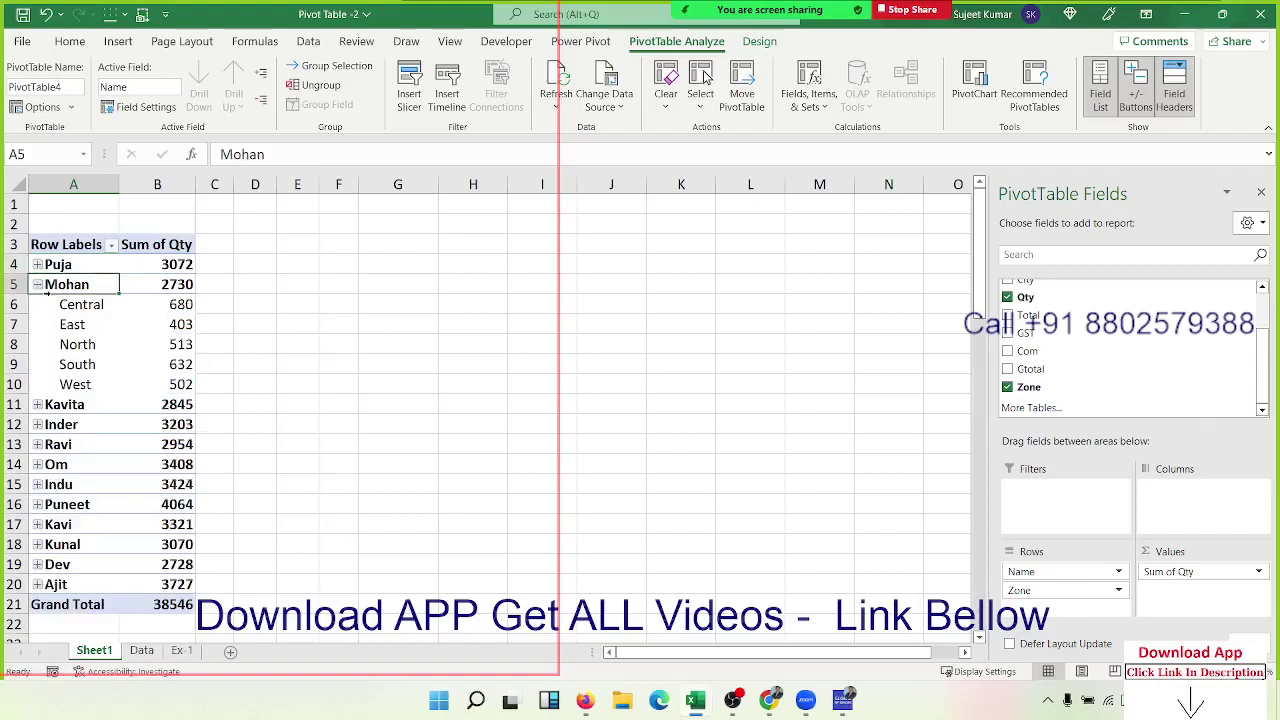
{"action": "left_click", "coordinate": [37, 285]}
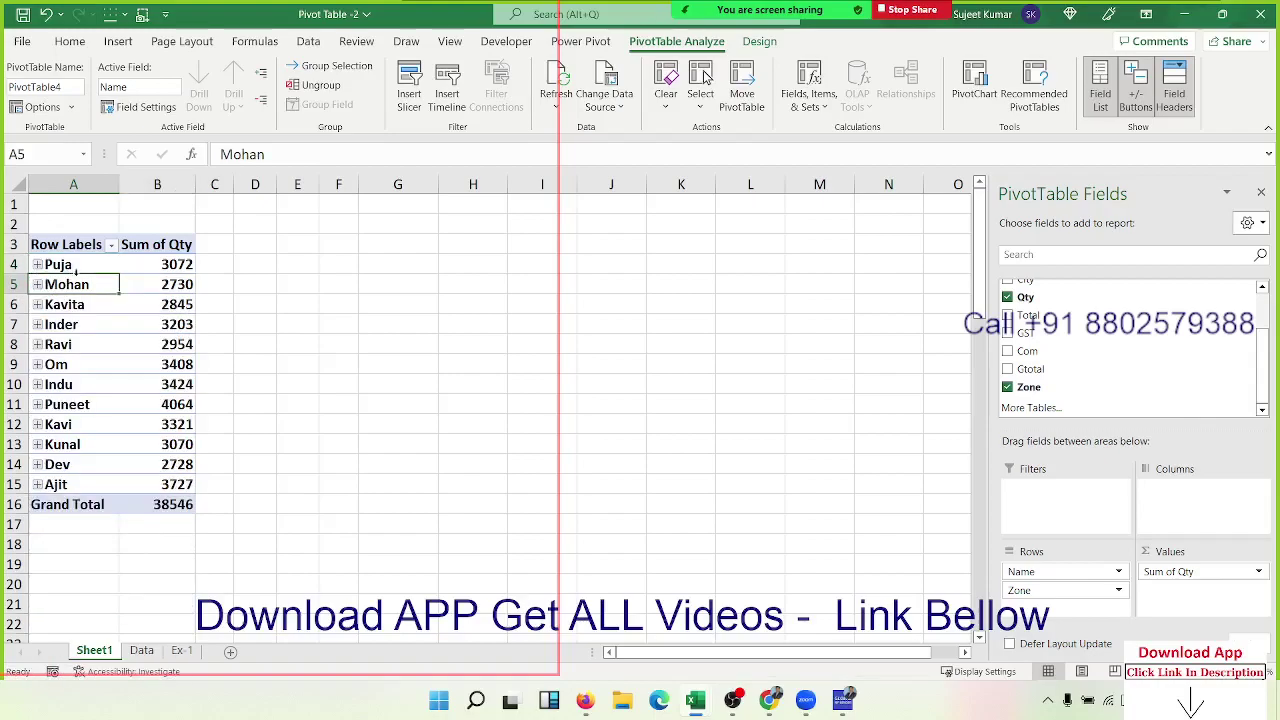
{"action": "left_click", "coordinate": [261, 74]}
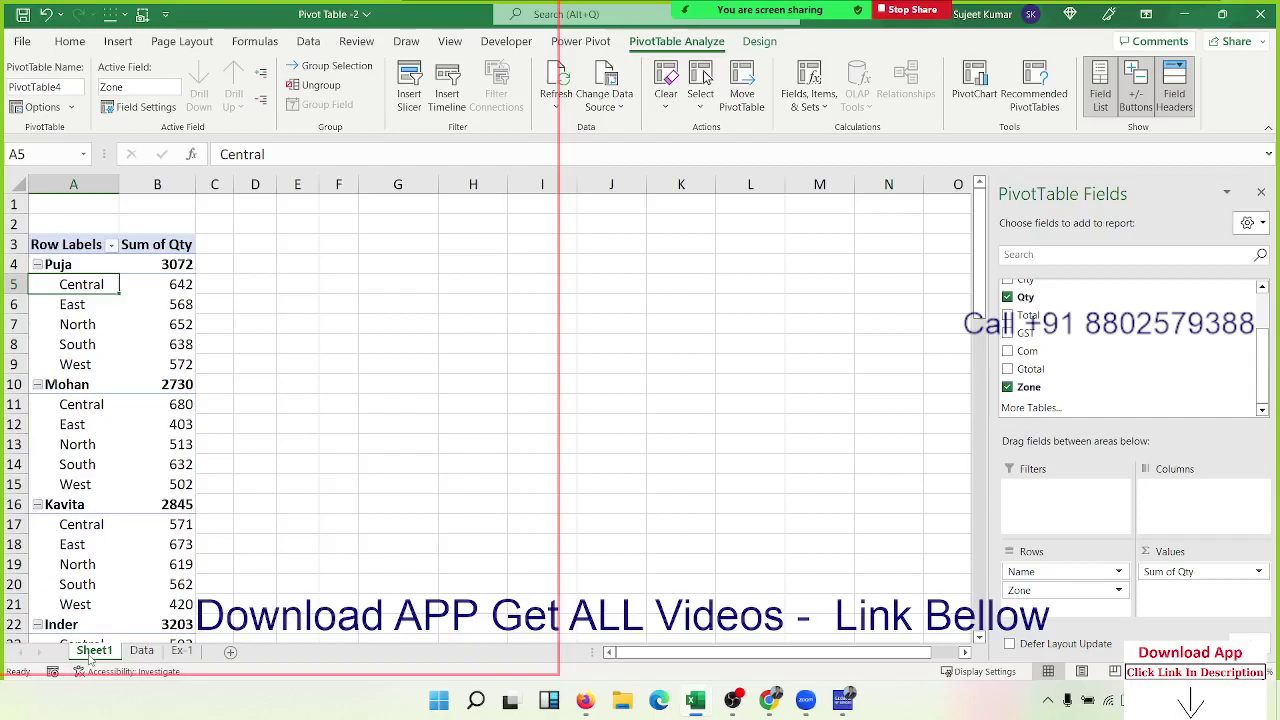
Bring up the PivotTable Fields list and select Puja's North quantity 652.
{"action": "left_click", "coordinate": [1048, 700]}
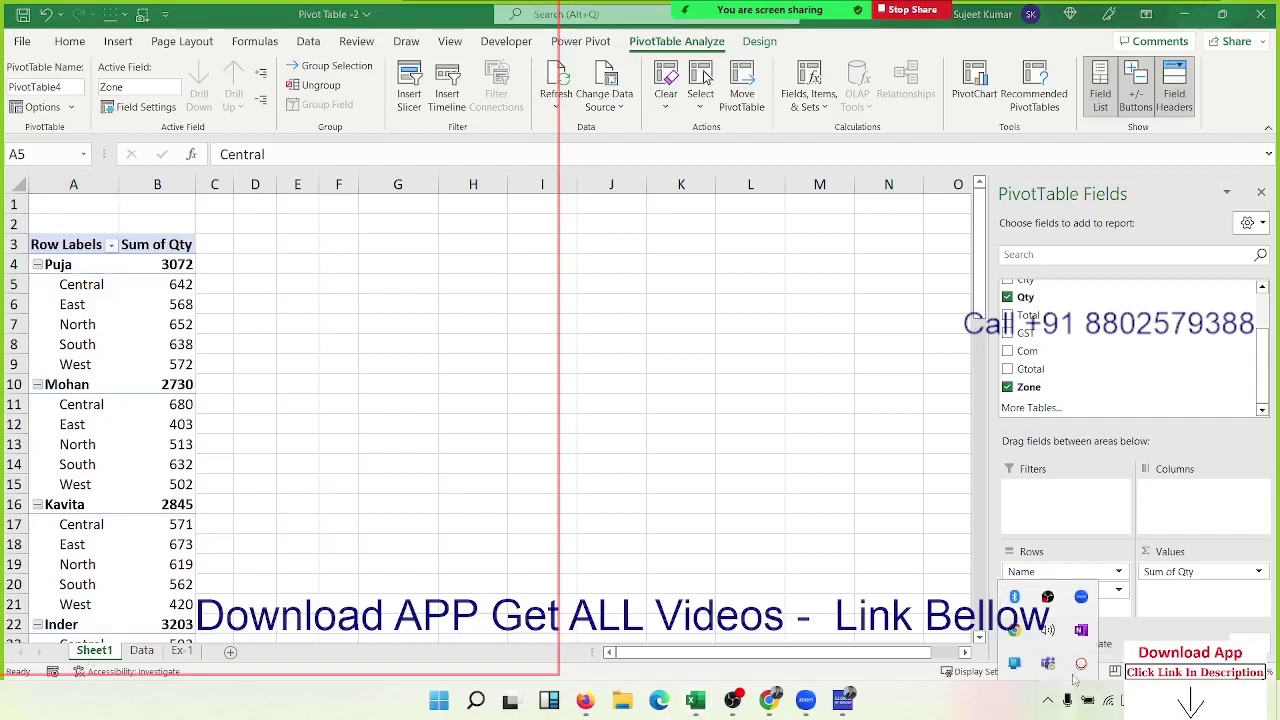
{"action": "left_click", "coordinate": [1079, 668]}
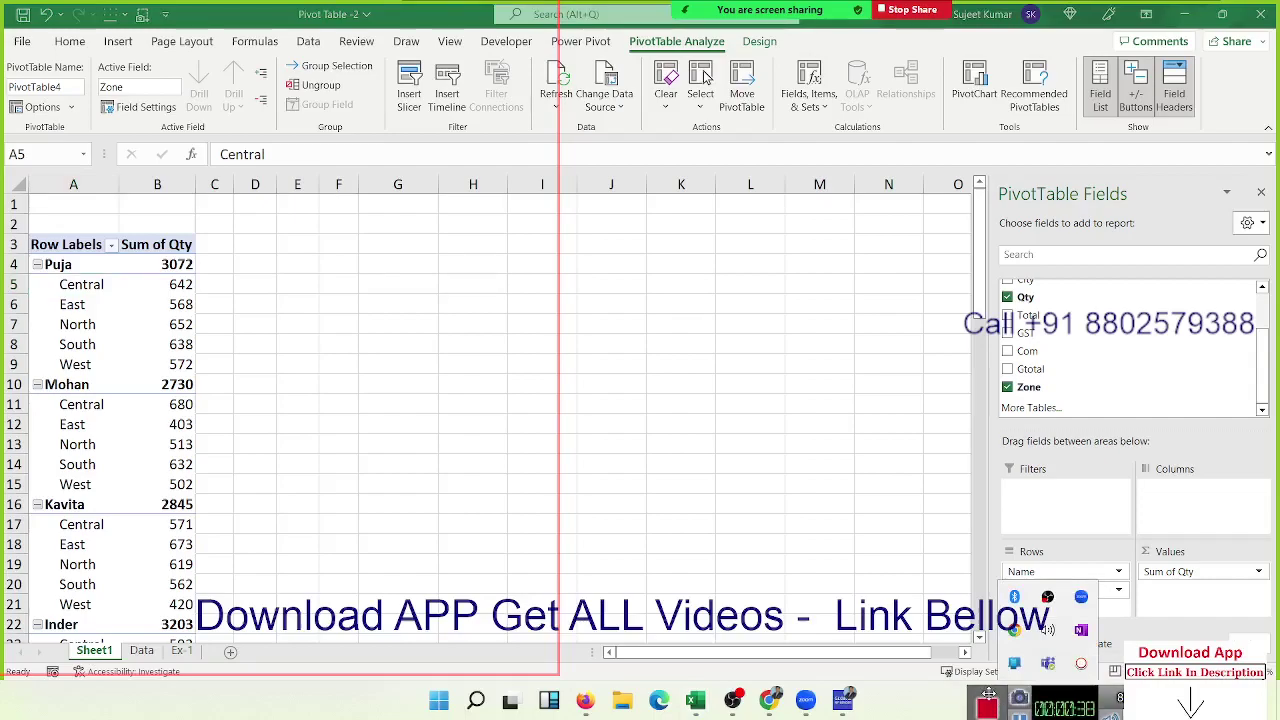
{"action": "left_click", "coordinate": [159, 330]}
{"action": "left_click", "coordinate": [186, 320]}
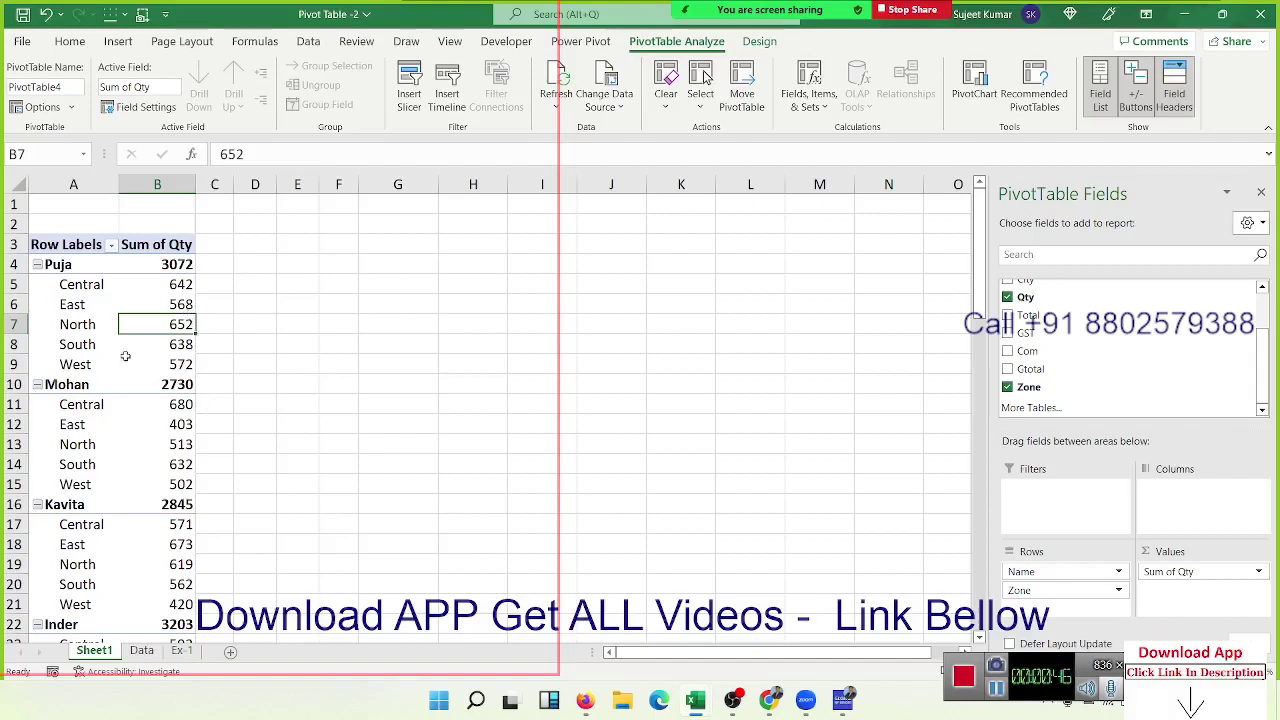
Copy pivot columns A:B and paste them as values at F1.
{"action": "left_click_drag", "start_coordinate": [73, 184], "coordinate": [142, 202]}
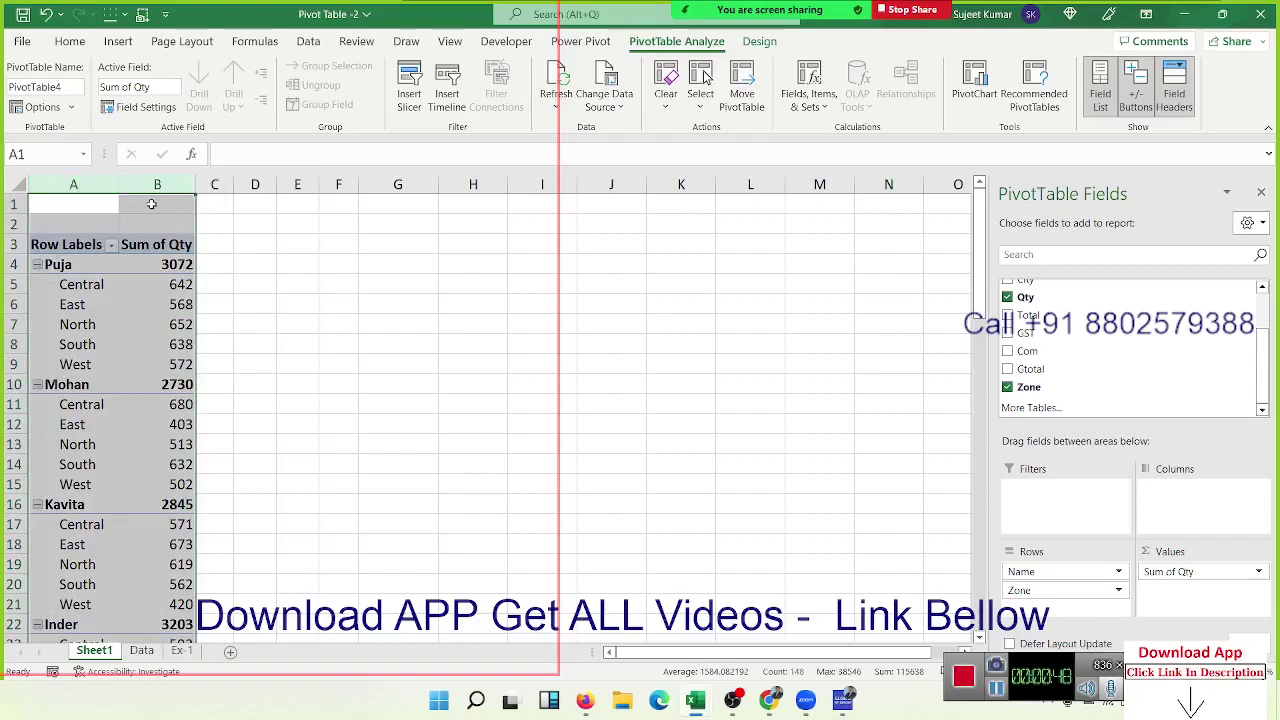
{"action": "key", "text": "ctrl+c"}
{"action": "left_click", "coordinate": [329, 206]}
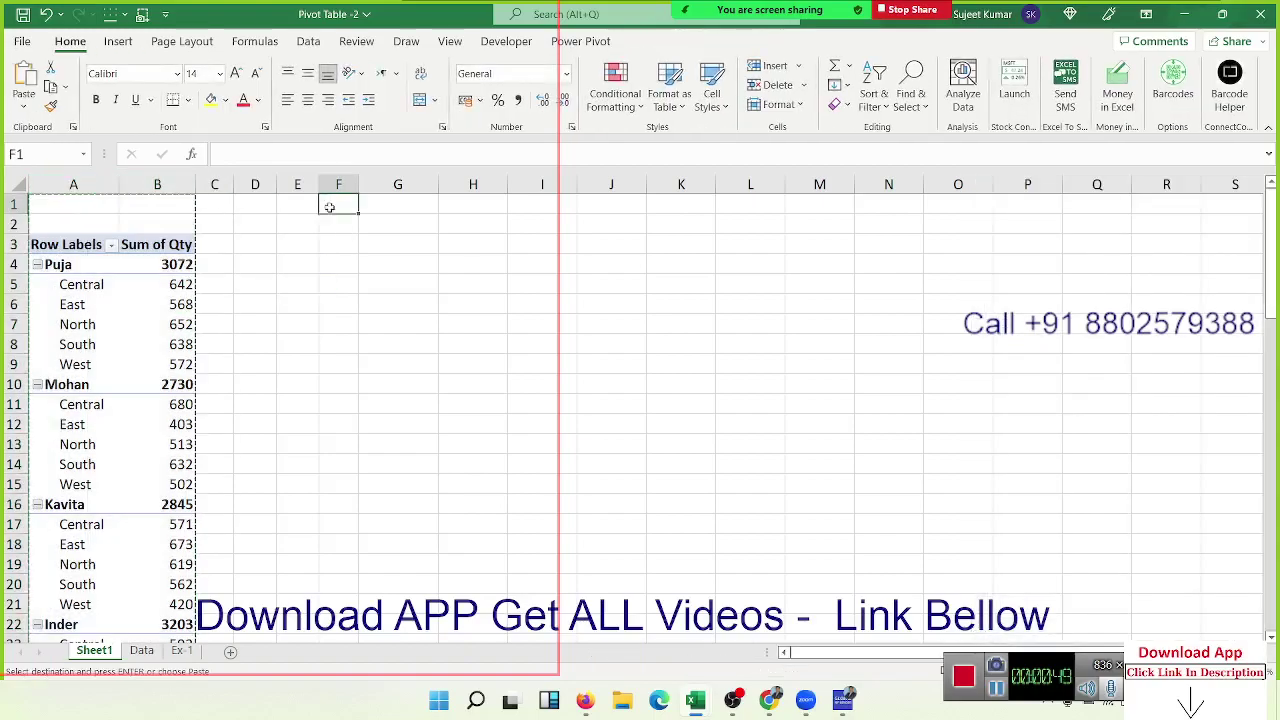
{"action": "left_click", "coordinate": [24, 101]}
{"action": "left_click", "coordinate": [21, 234]}
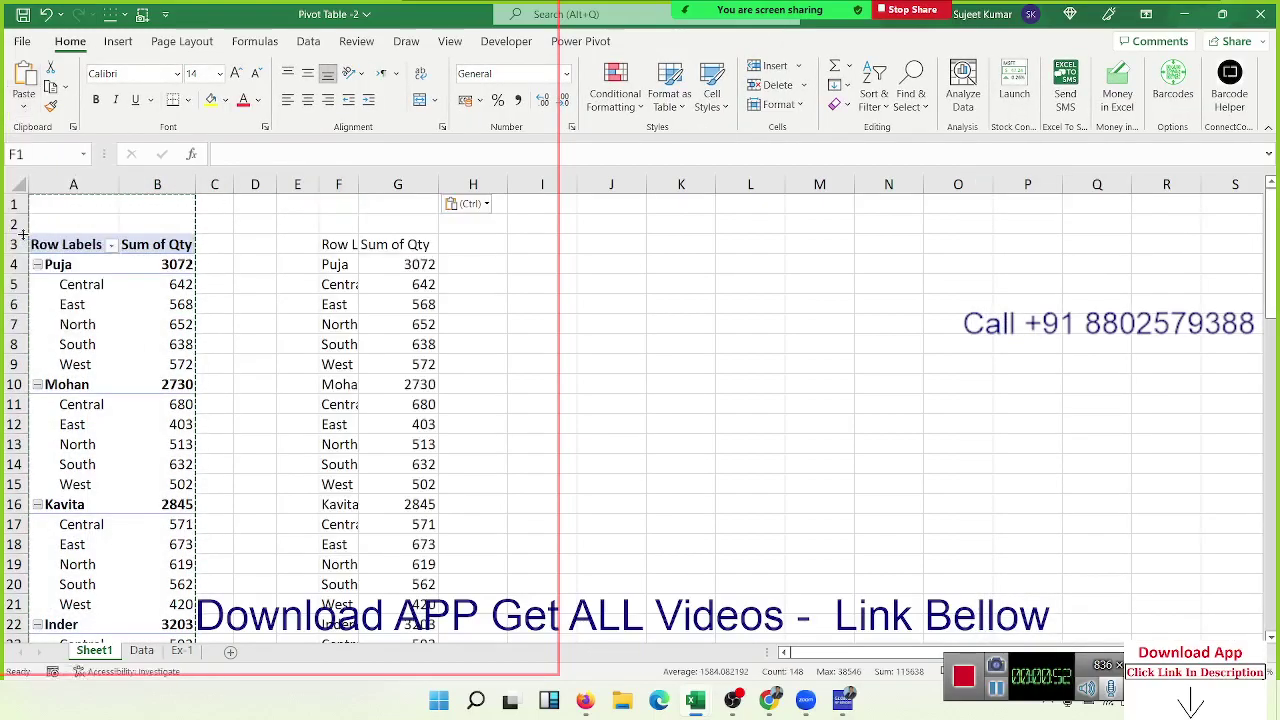
Autofit column F to the labels, then clear the pasted copy from columns F:G.
{"action": "left_click", "coordinate": [363, 284]}
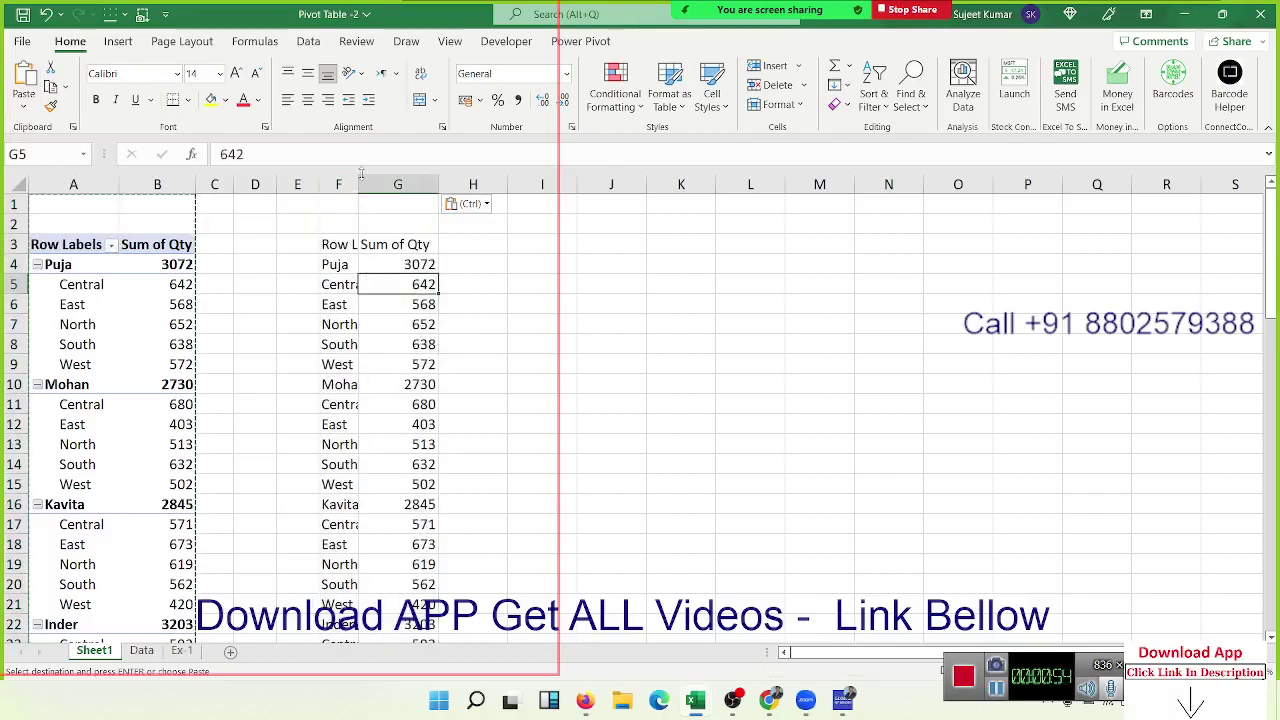
{"action": "double_click", "coordinate": [358, 185]}
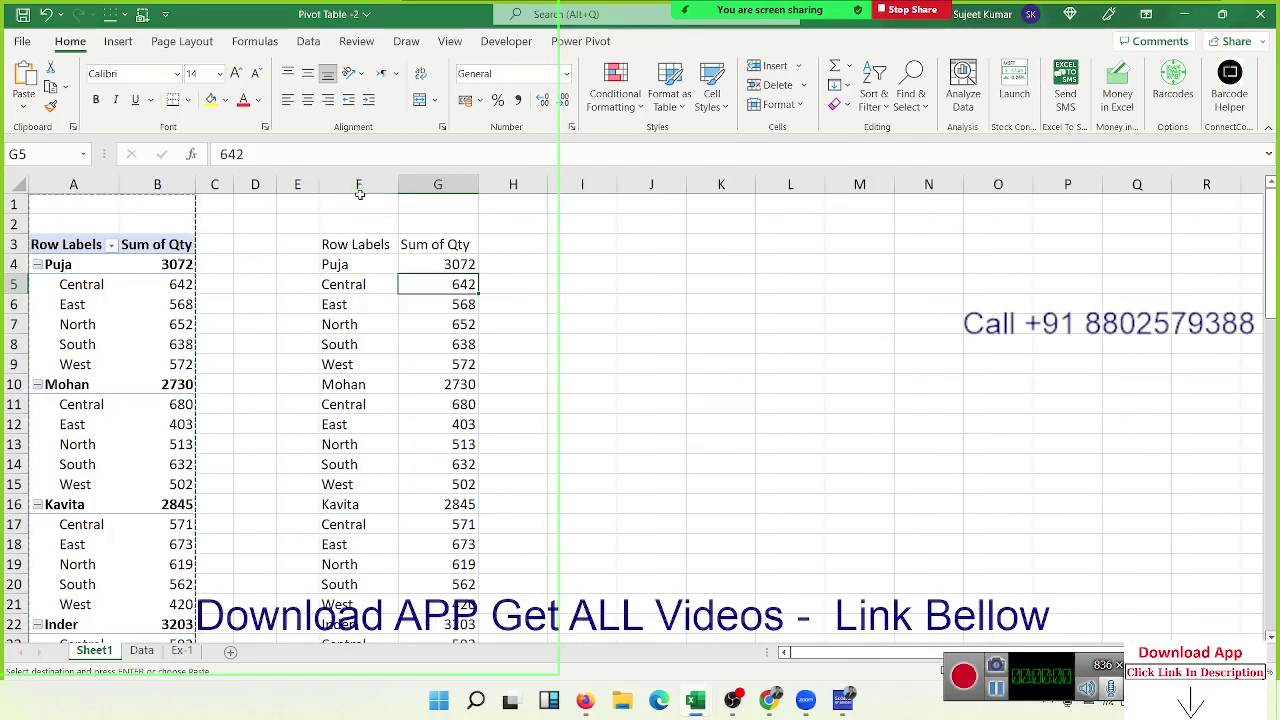
{"action": "left_click_drag", "start_coordinate": [486, 267], "coordinate": [776, 318]}
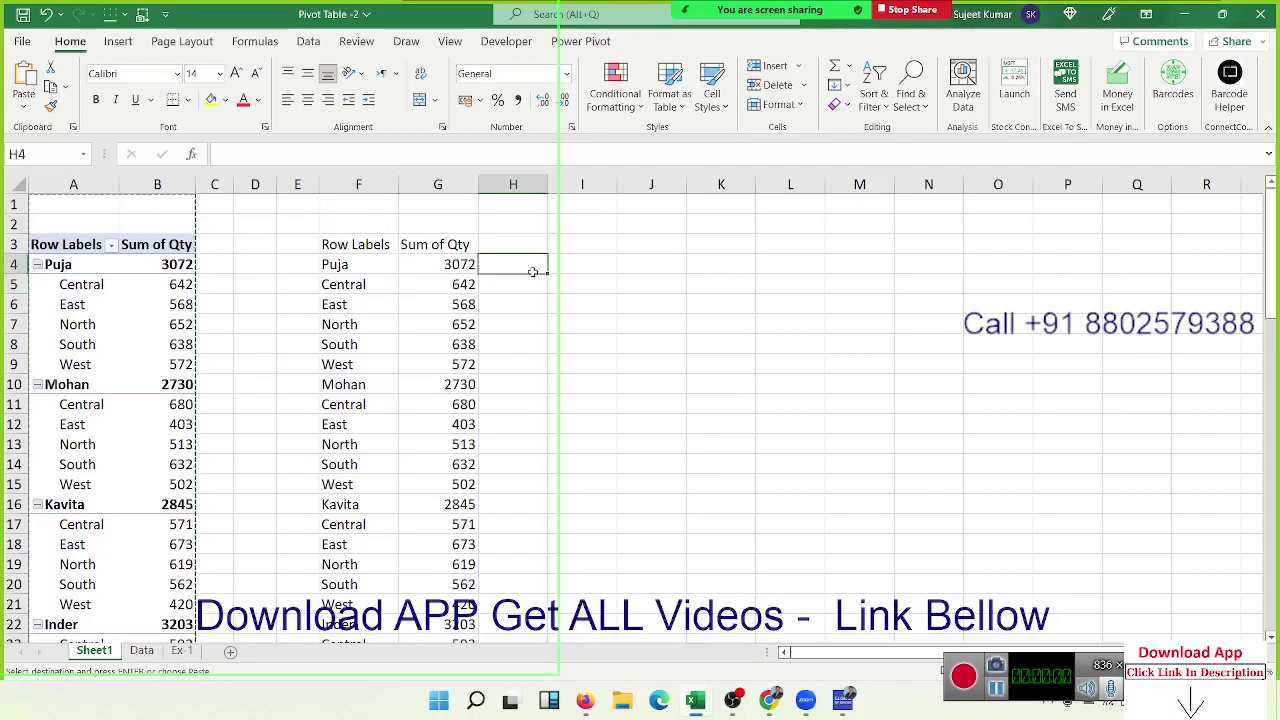
{"action": "left_click", "coordinate": [474, 306]}
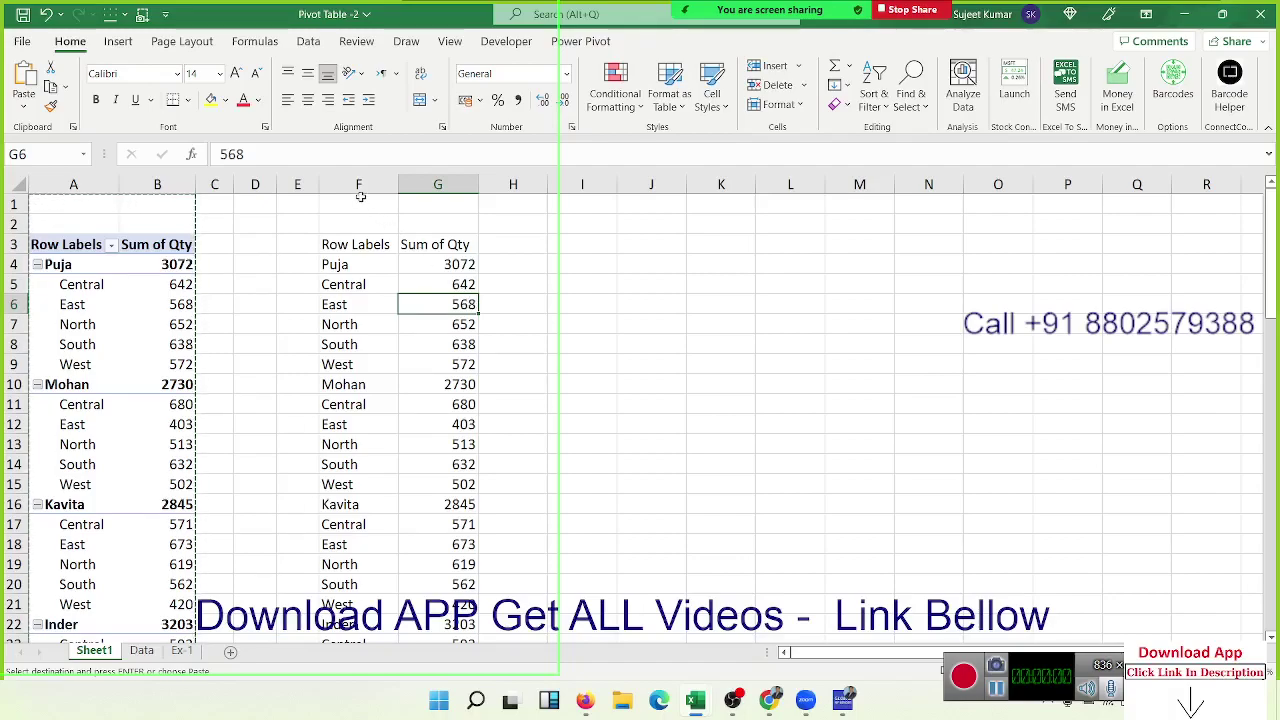
{"action": "left_click_drag", "start_coordinate": [358, 188], "coordinate": [407, 190]}
{"action": "key", "text": "Delete"}
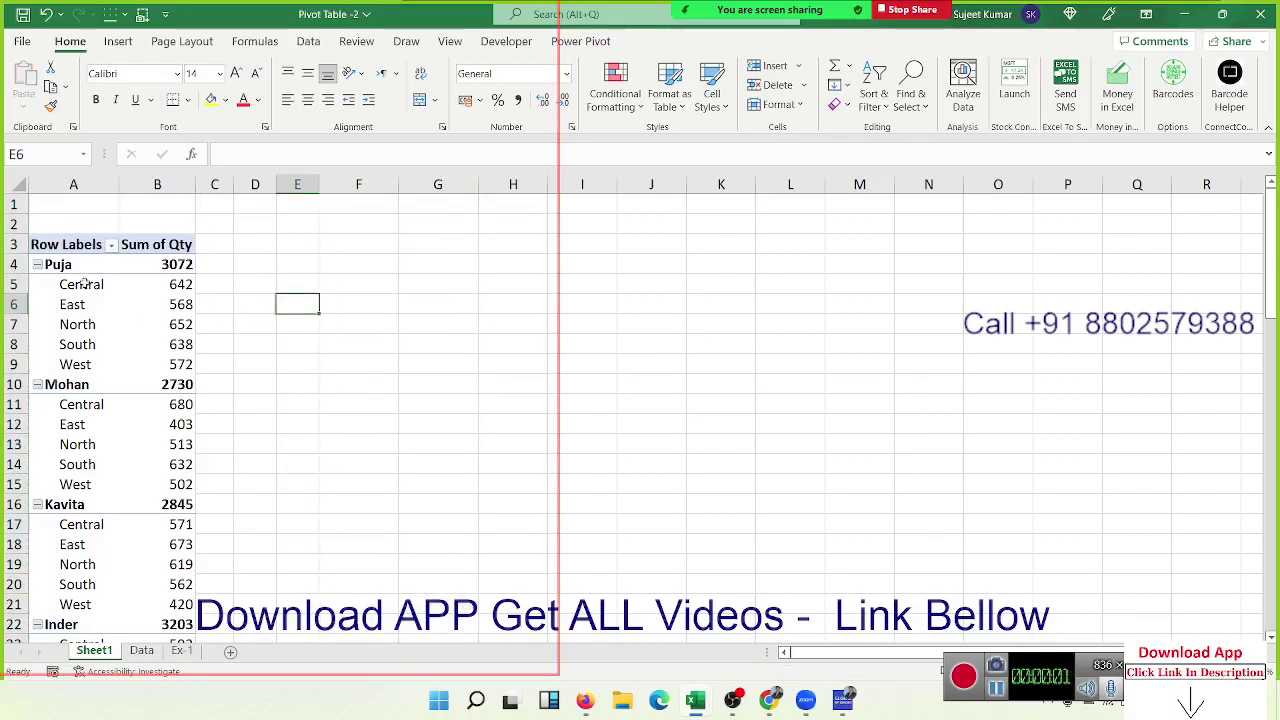
Select pivot cells such as the Central and East zone labels and empty cells E4:F4.
{"action": "left_click", "coordinate": [76, 186]}
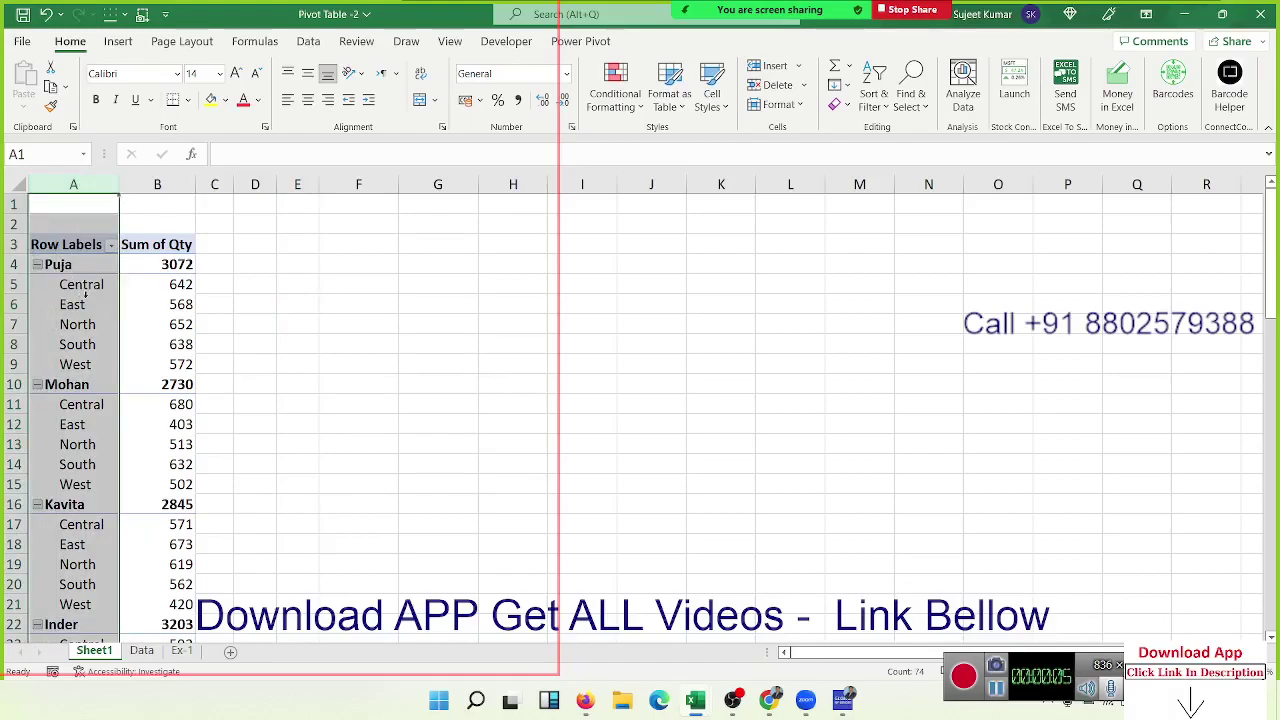
{"action": "left_click", "coordinate": [84, 288]}
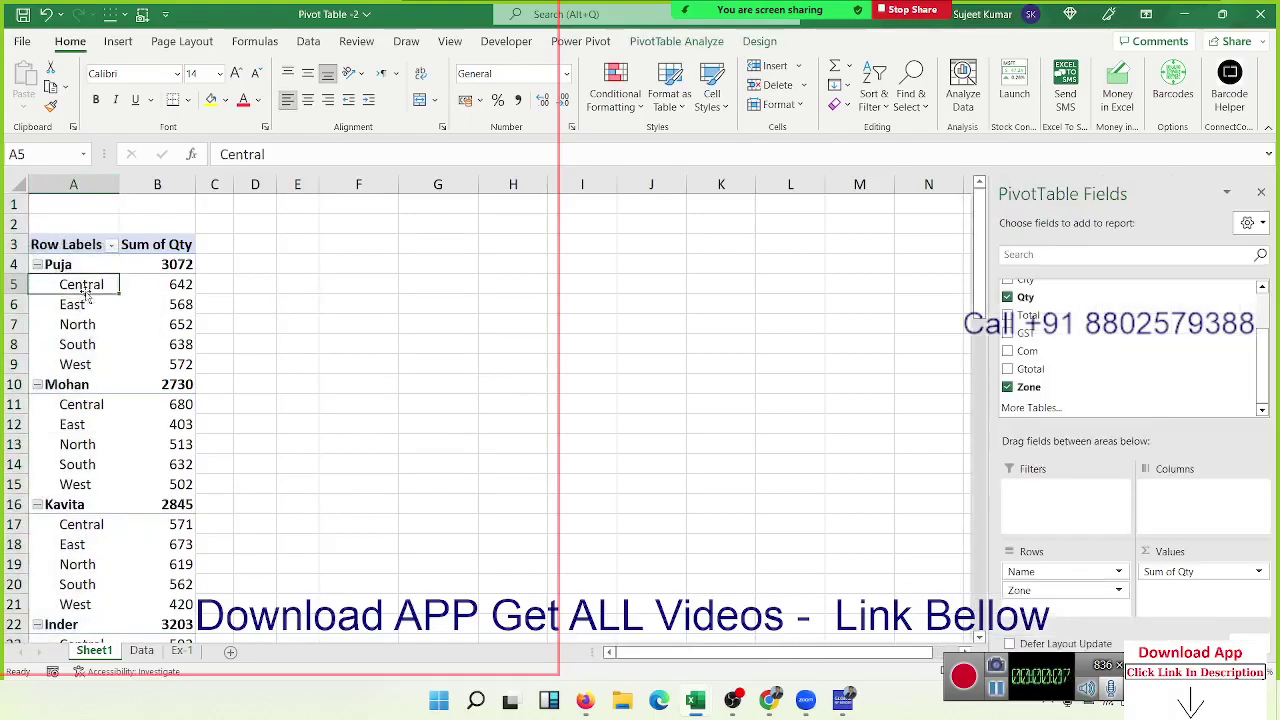
{"action": "left_click", "coordinate": [307, 267]}
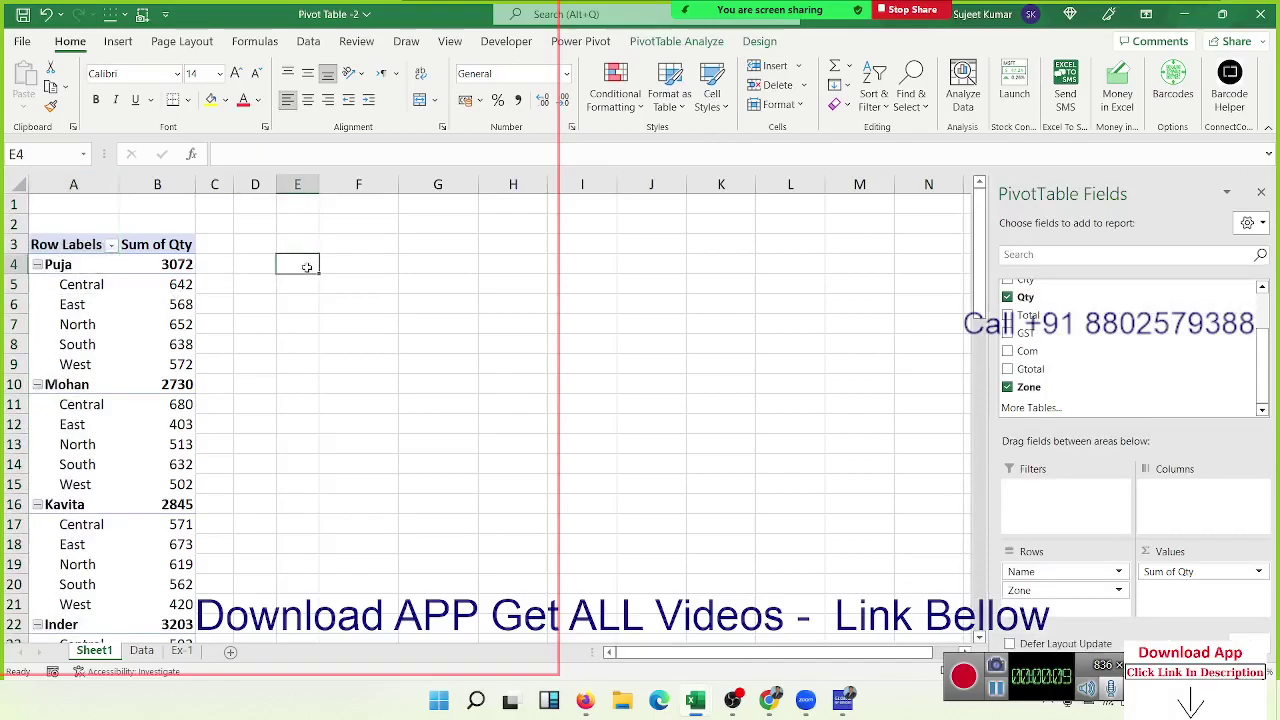
{"action": "left_click_drag", "start_coordinate": [307, 267], "coordinate": [402, 266]}
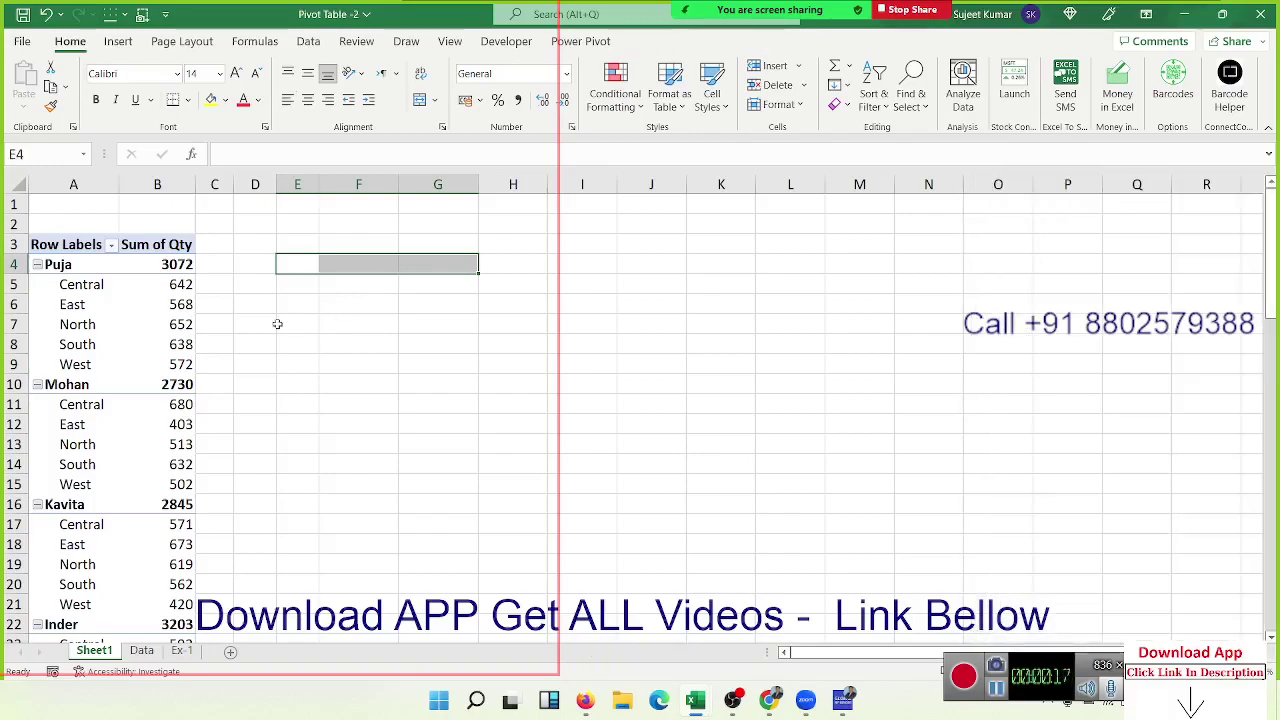
{"action": "left_click", "coordinate": [112, 344]}
{"action": "left_click", "coordinate": [106, 310]}
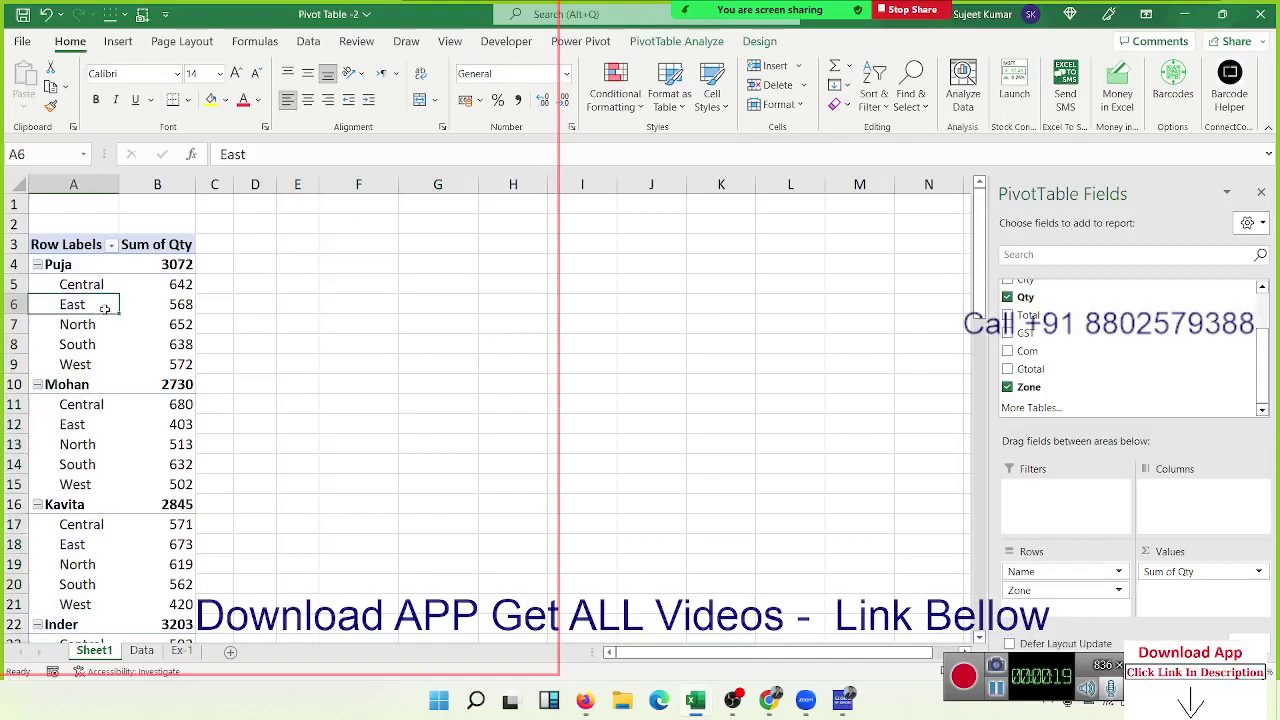
Turn on Classic PivotTable layout on the Display tab of PivotTable Options.
{"action": "right_click", "coordinate": [104, 310]}
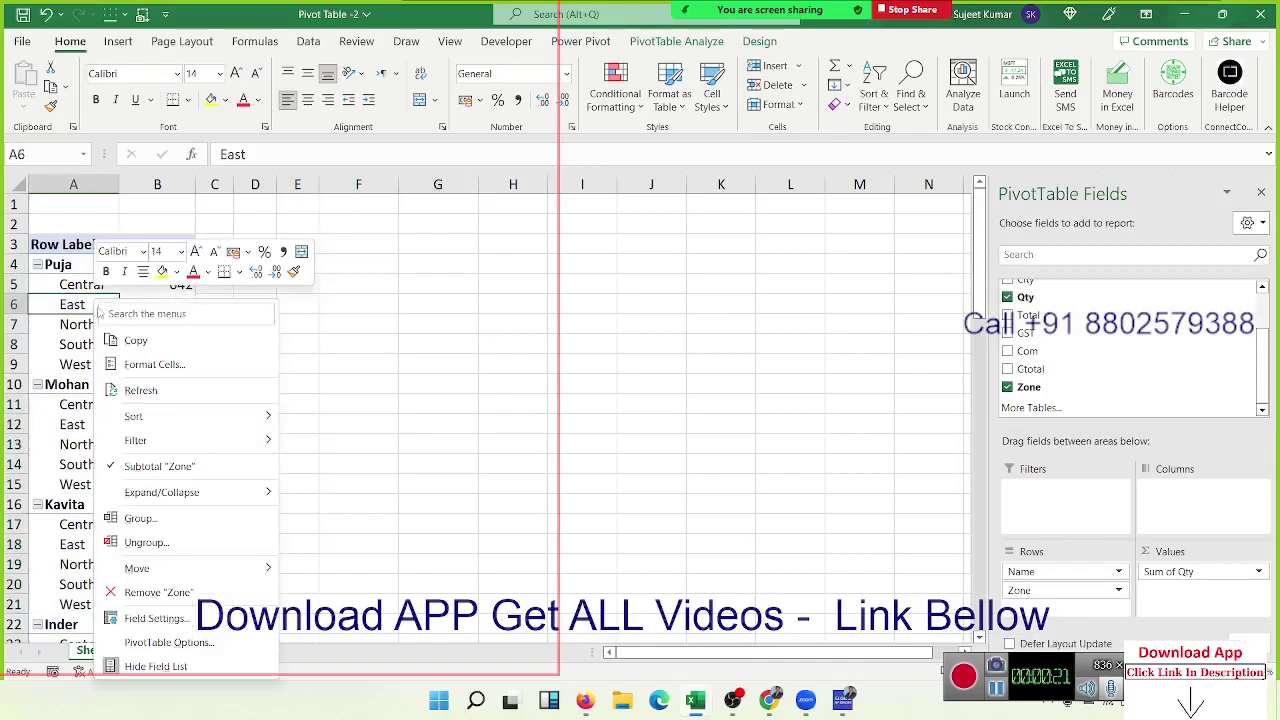
{"action": "left_click", "coordinate": [168, 643]}
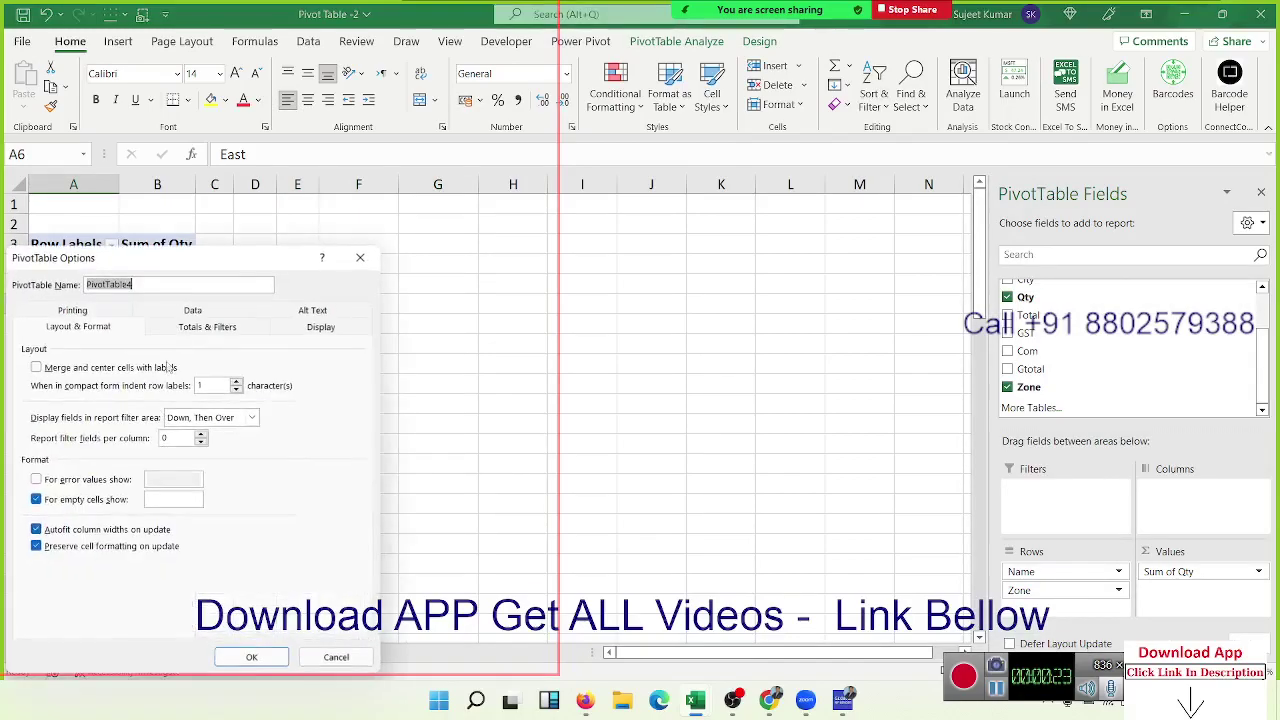
{"action": "left_click_drag", "start_coordinate": [183, 241], "coordinate": [239, 174]}
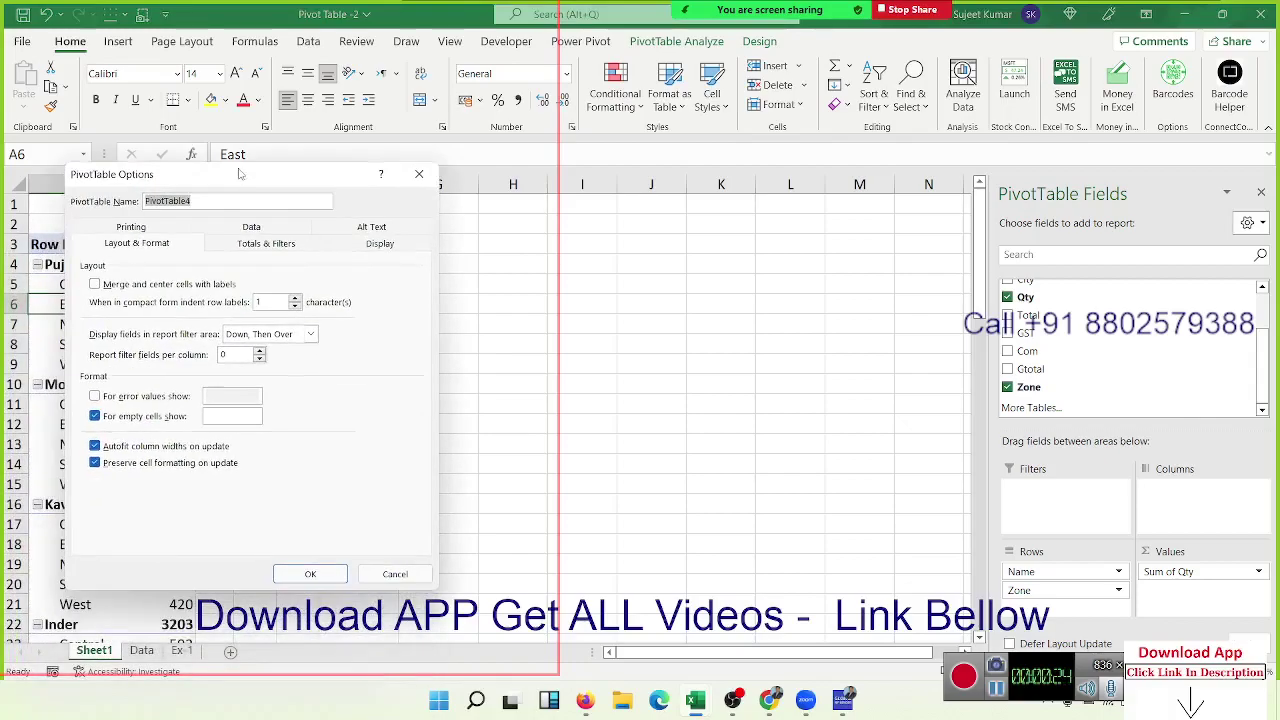
{"action": "left_click", "coordinate": [375, 246]}
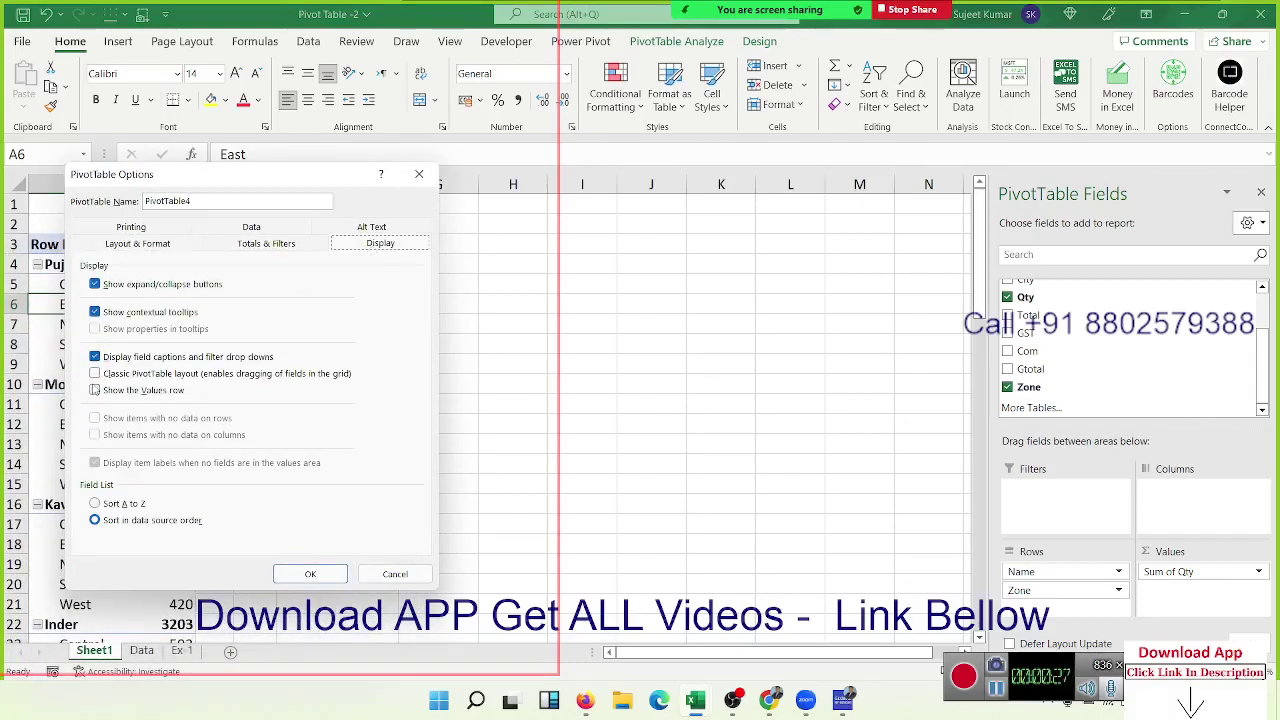
{"action": "left_click", "coordinate": [95, 373]}
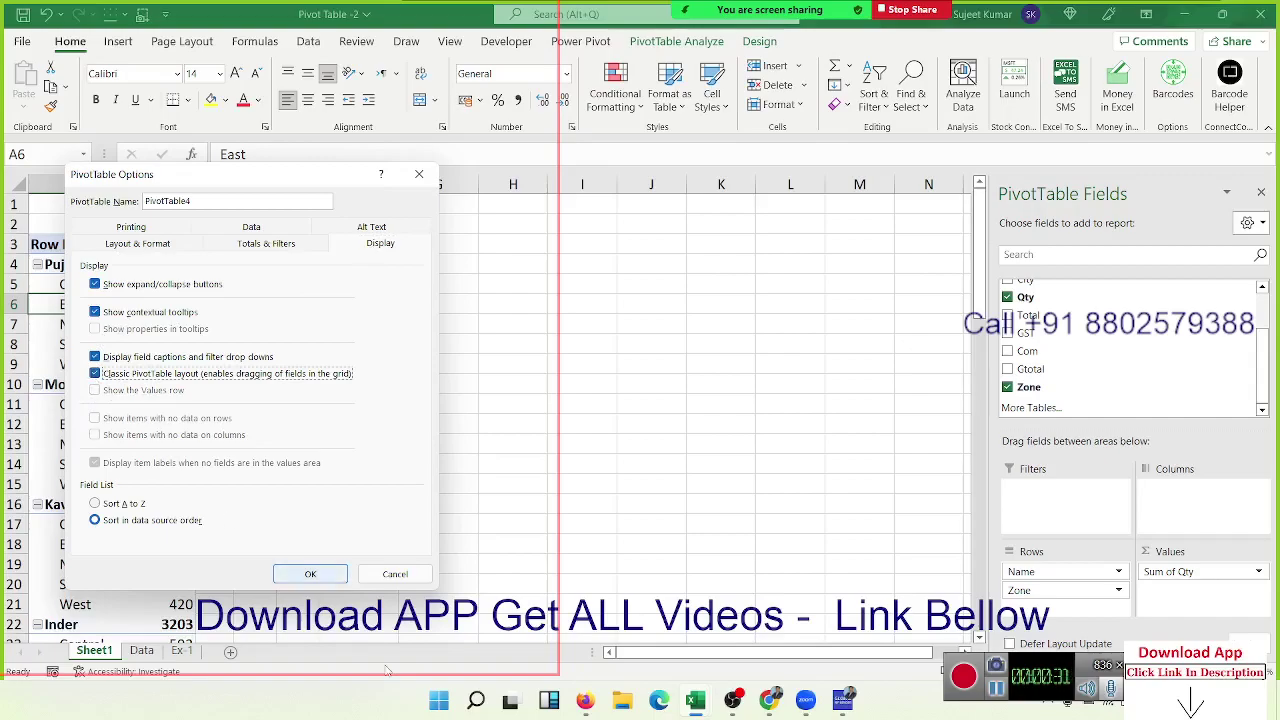
{"action": "left_click", "coordinate": [311, 575]}
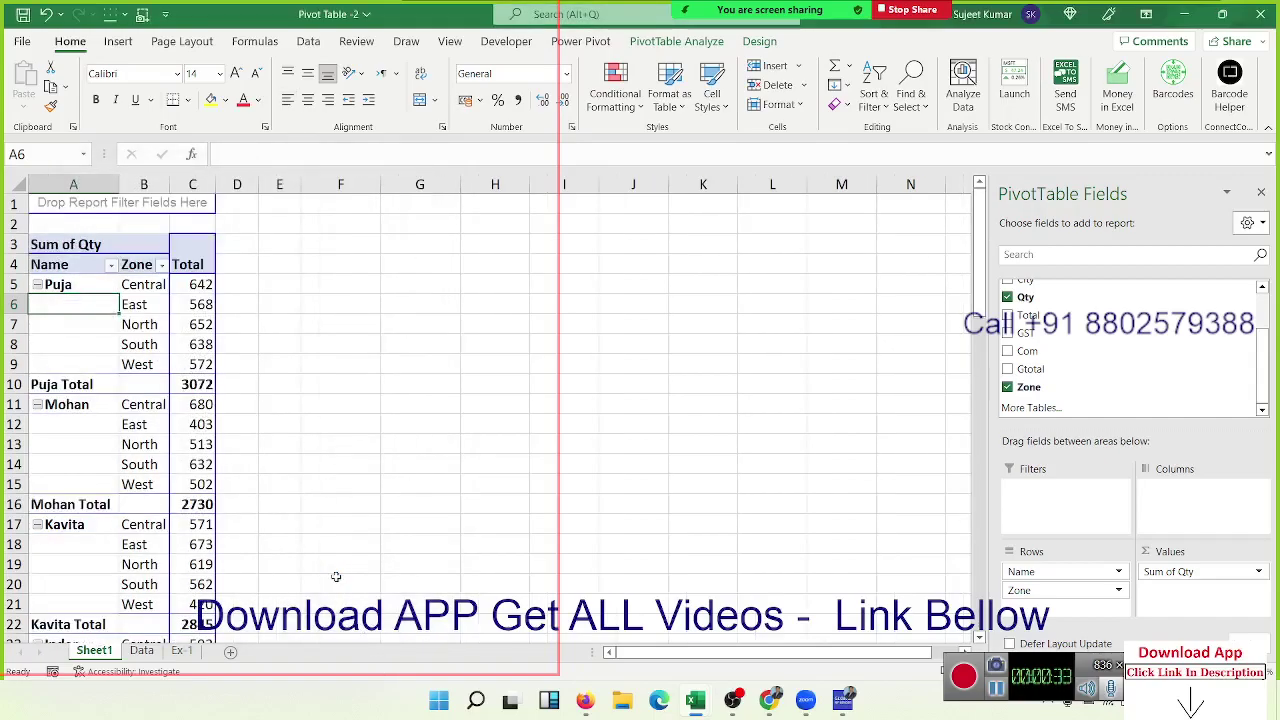
Set the PivotTable's report layout to Show in Tabular Form.
{"action": "left_click", "coordinate": [760, 42]}
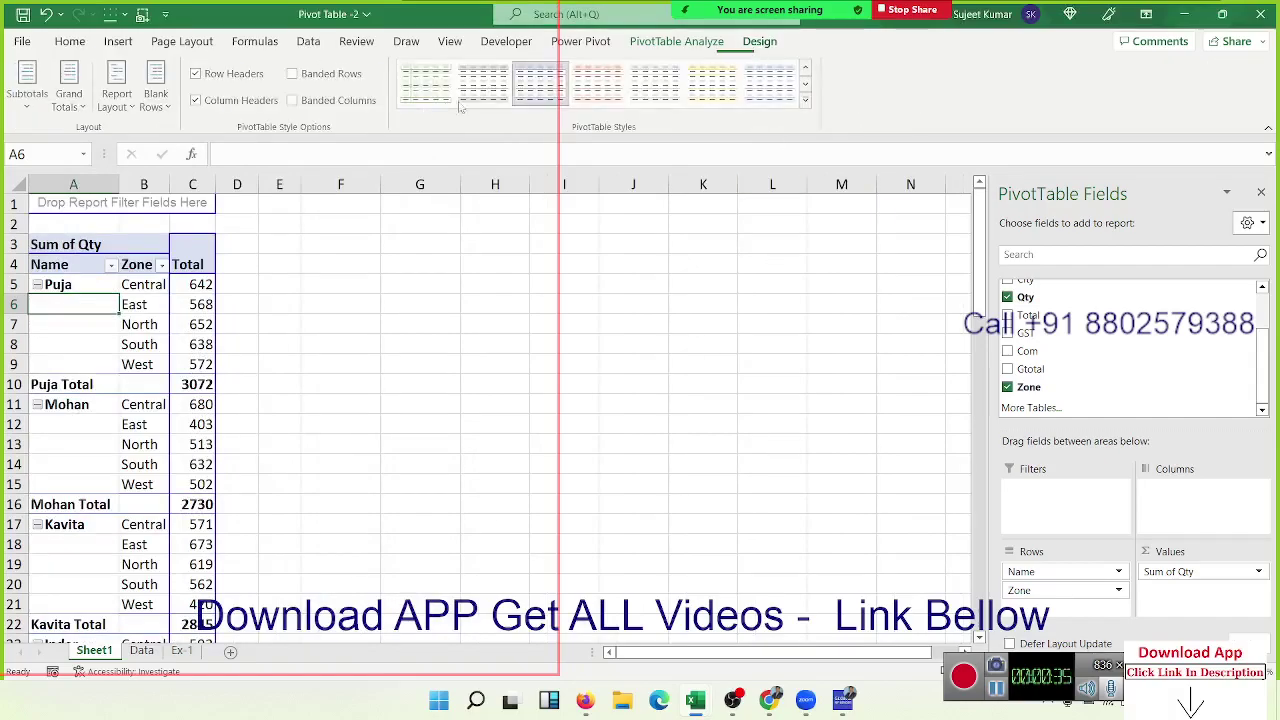
{"action": "left_click", "coordinate": [118, 100]}
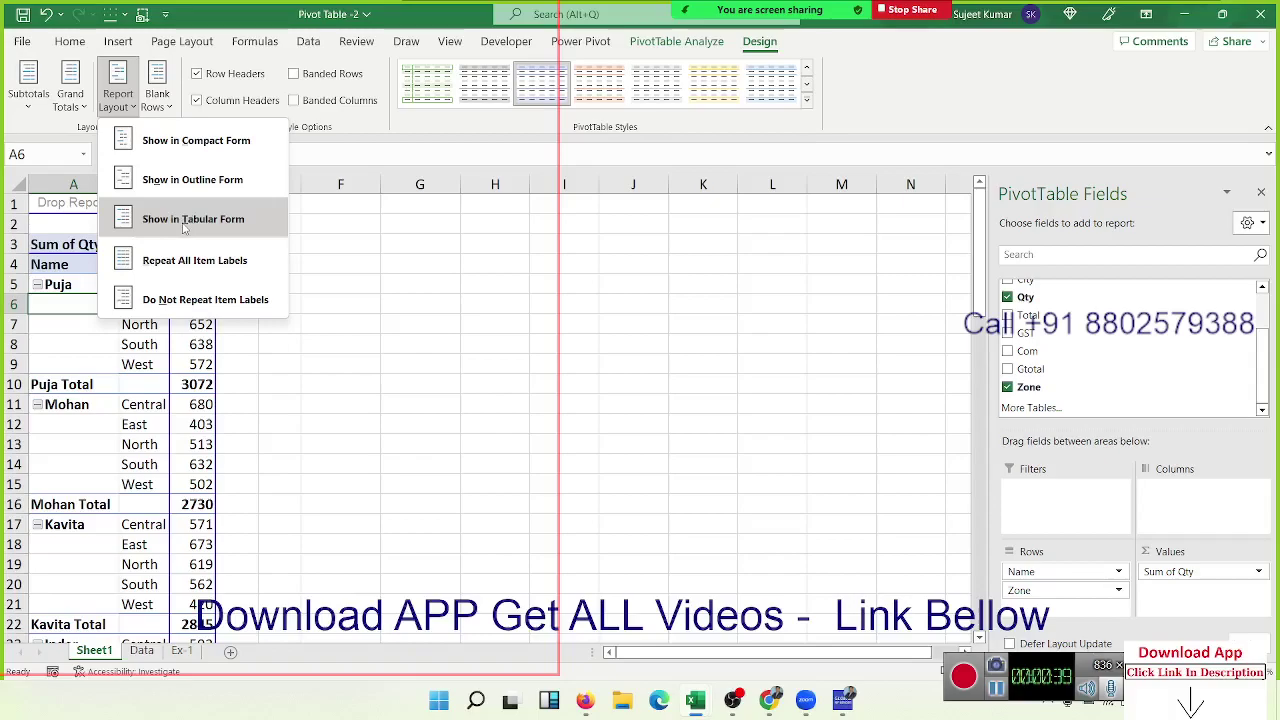
{"action": "left_click", "coordinate": [183, 222]}
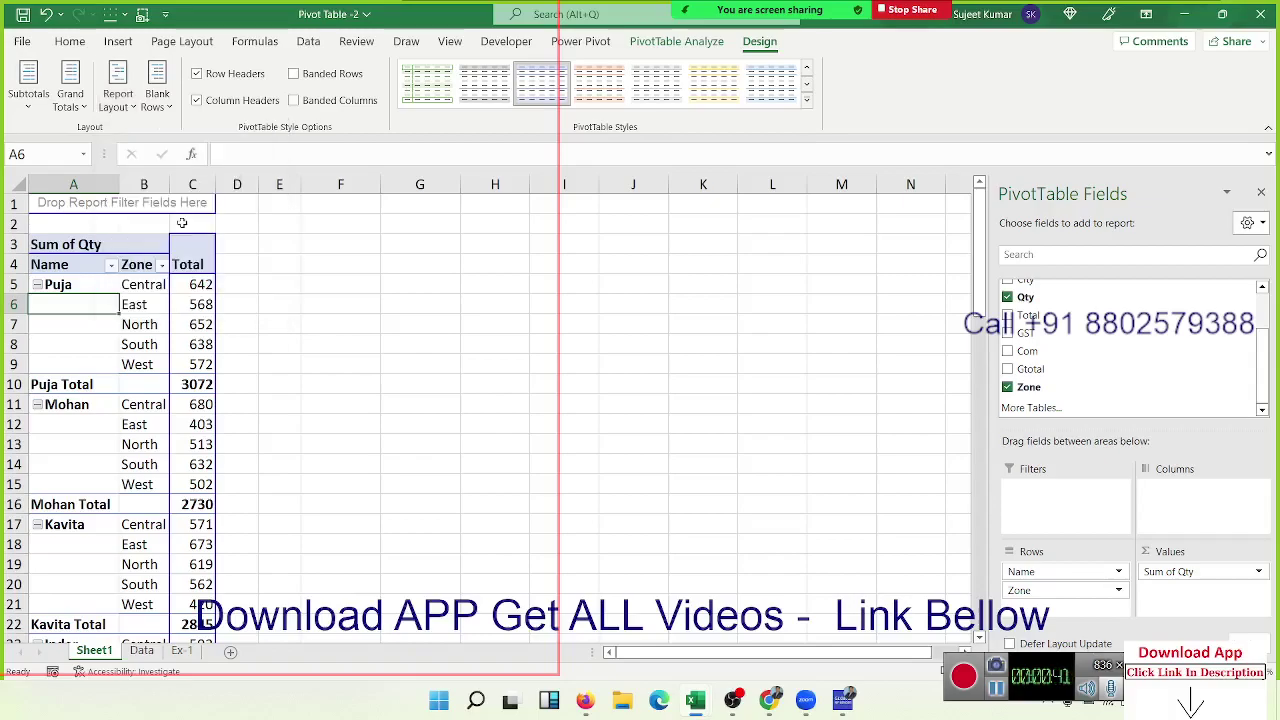
{"action": "left_click", "coordinate": [101, 323]}
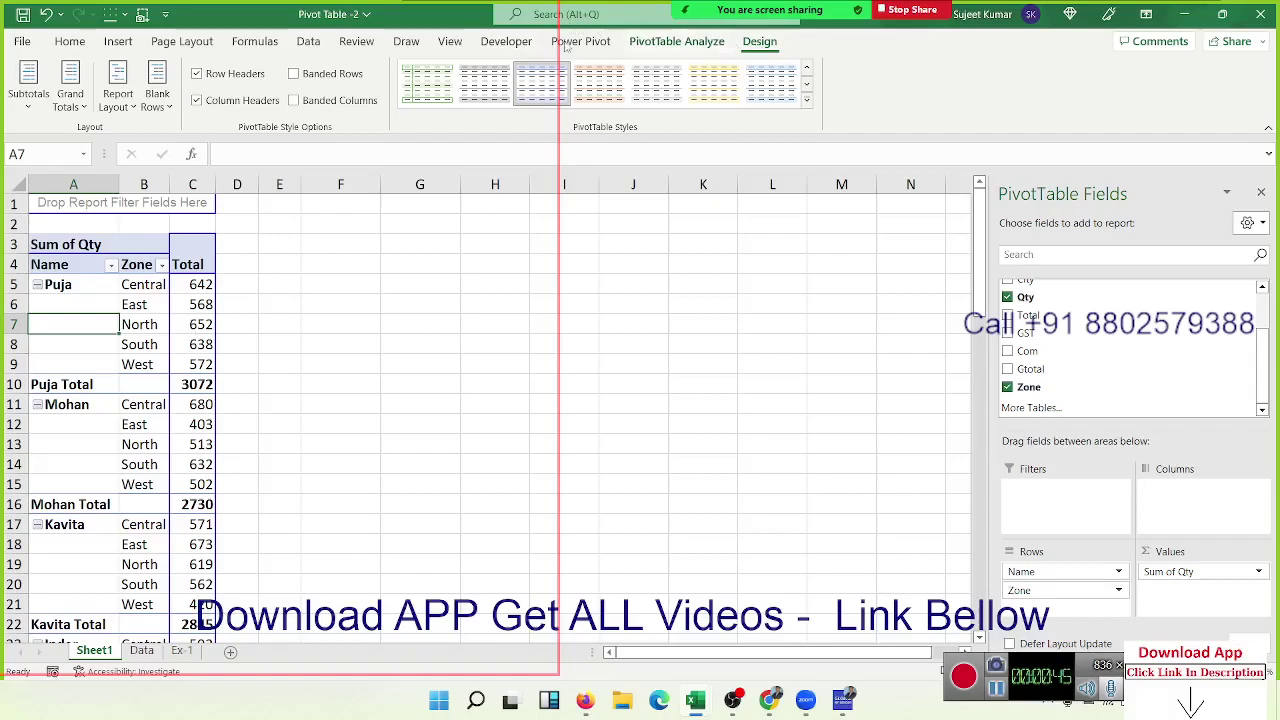
{"action": "left_click", "coordinate": [116, 100]}
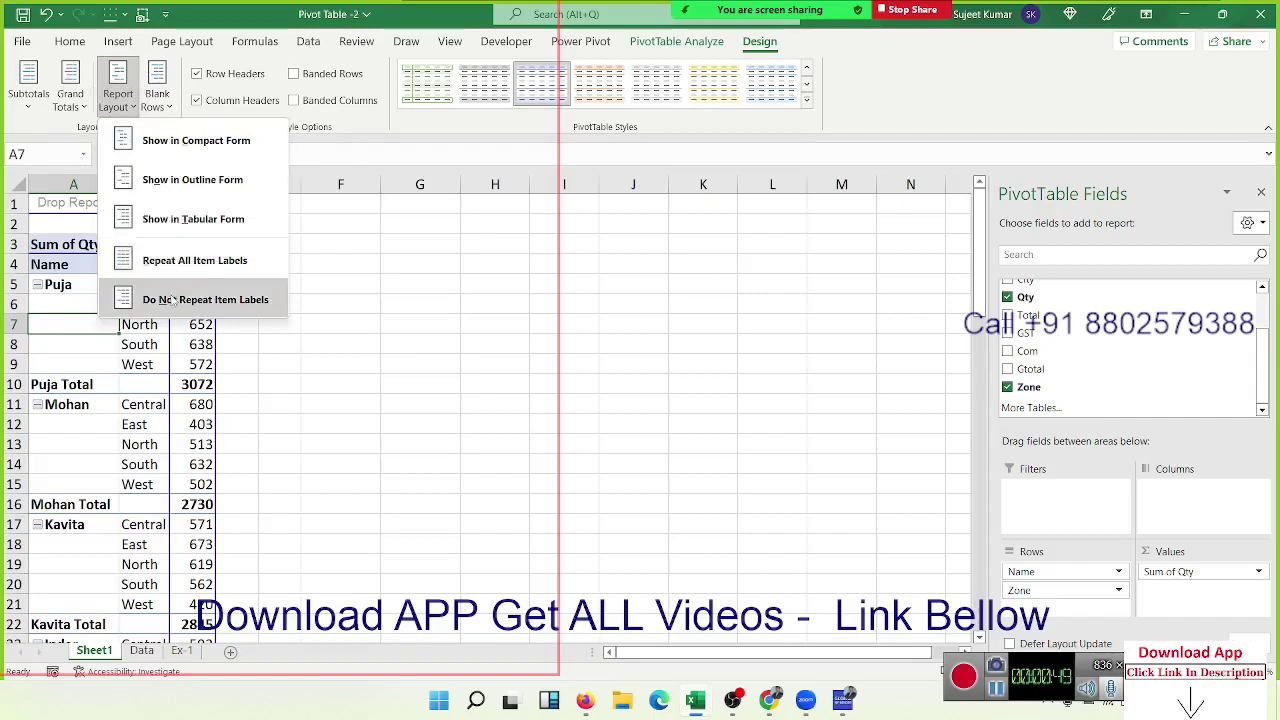
{"action": "left_click", "coordinate": [172, 218]}
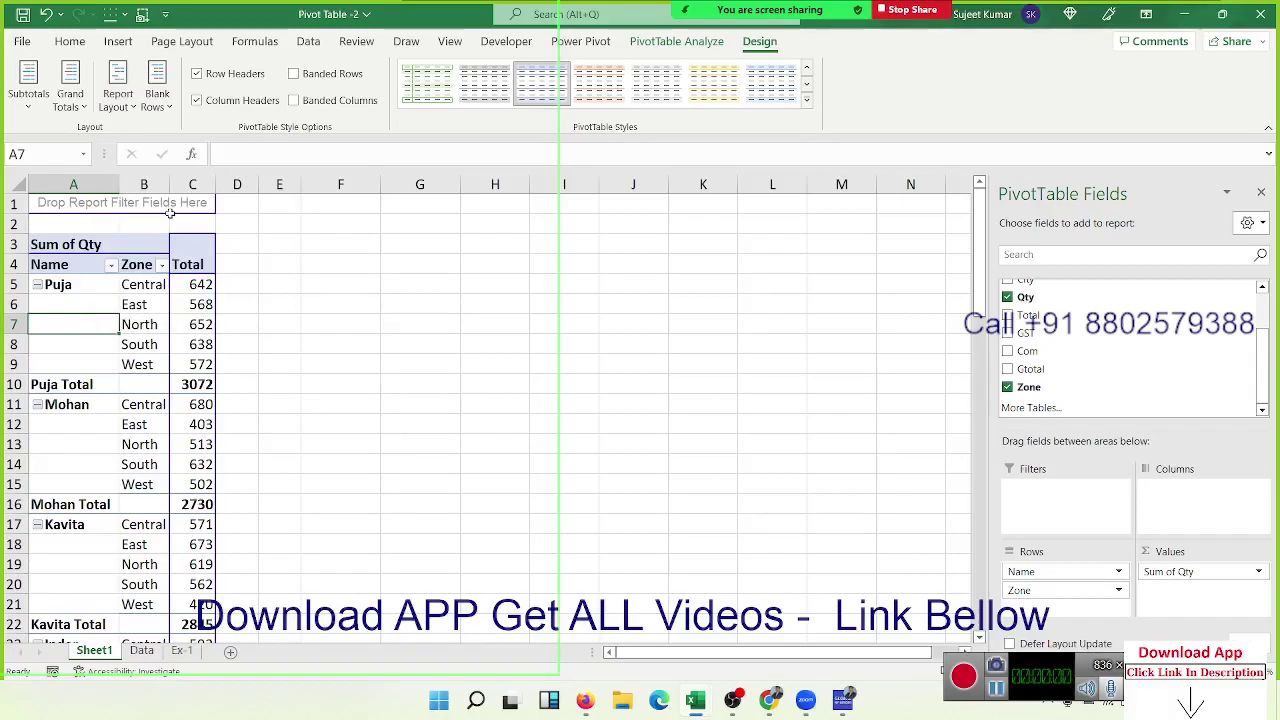
Select Puja's South 638, North 652, zone rows B5:C9 and the Puja Total row.
{"action": "left_click", "coordinate": [150, 345]}
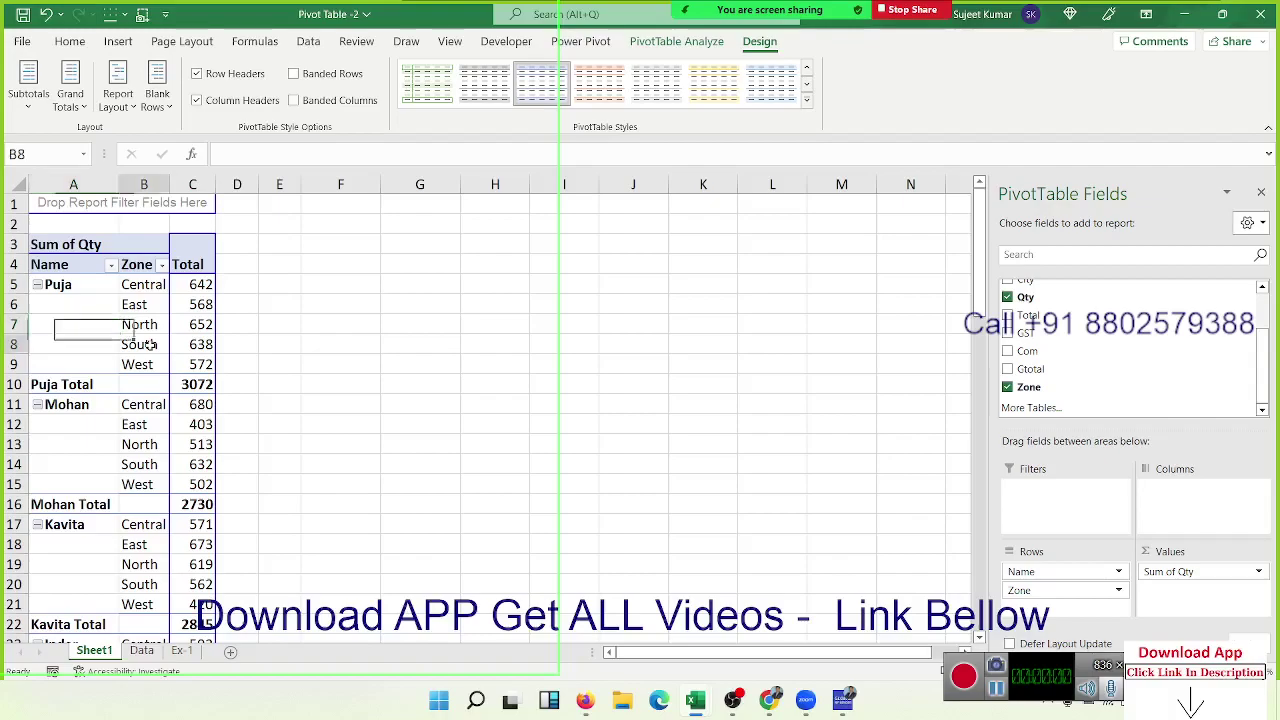
{"action": "left_click", "coordinate": [190, 343]}
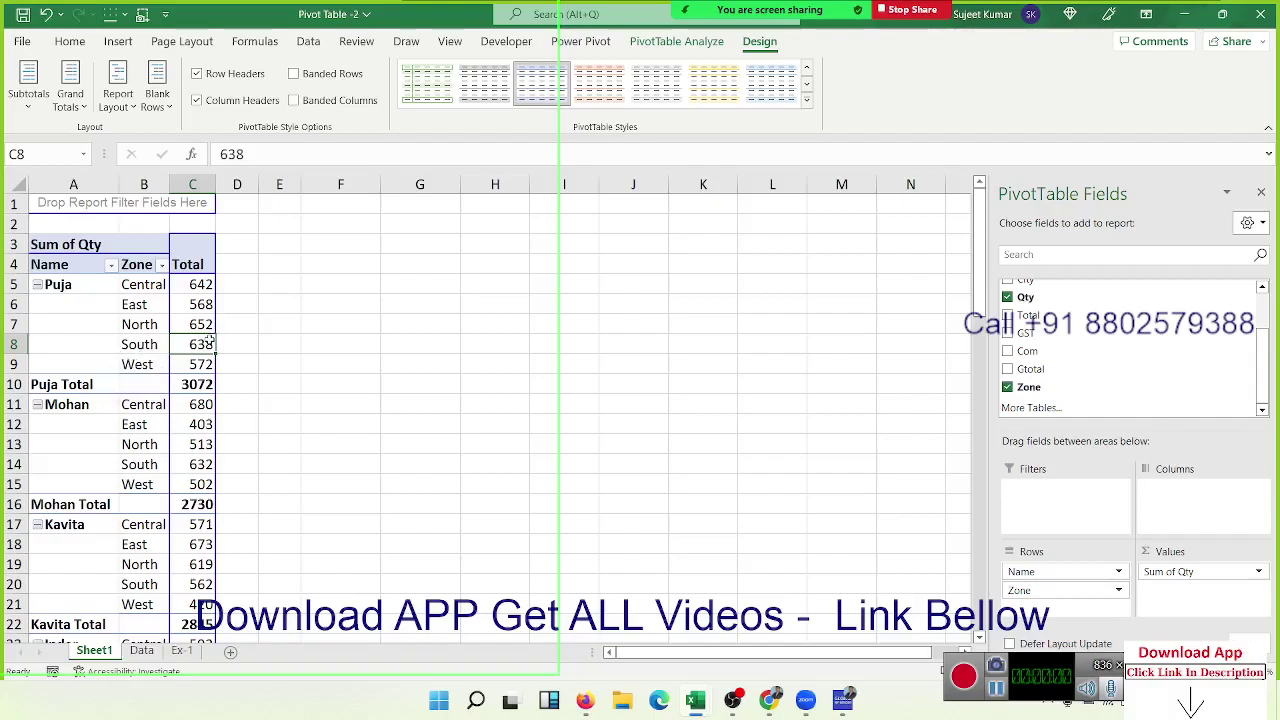
{"action": "key", "text": "Up"}
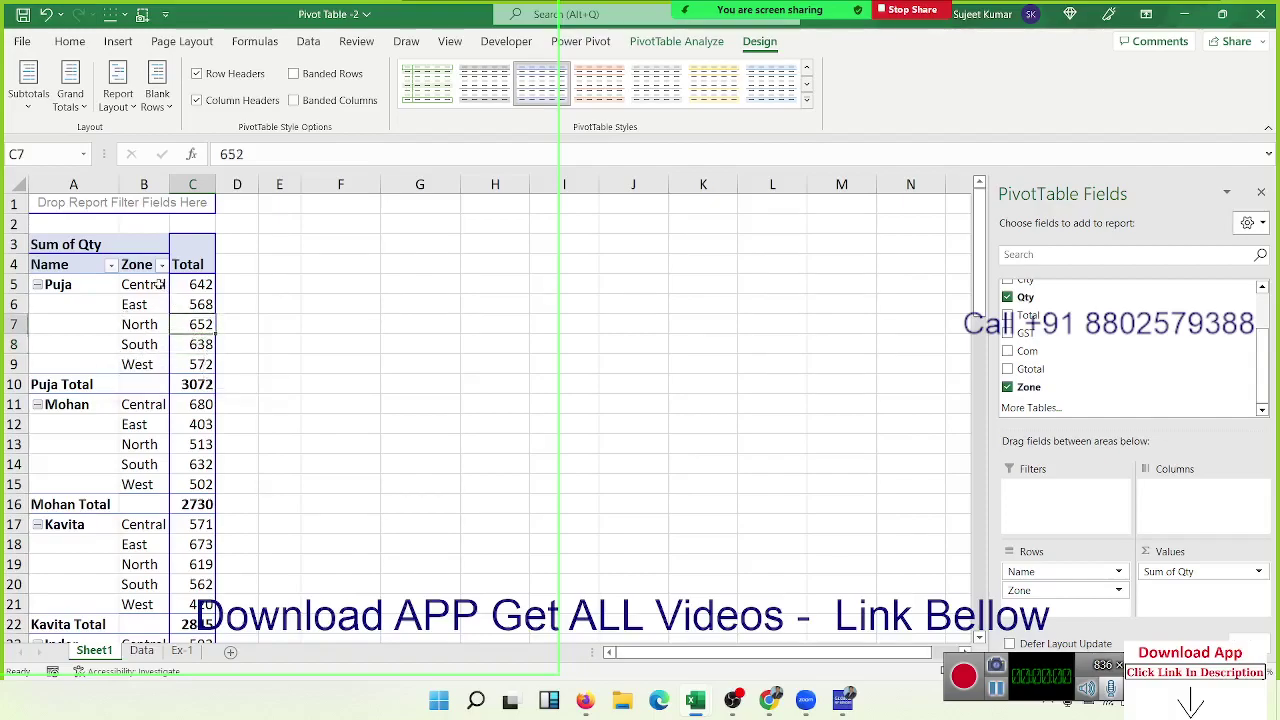
{"action": "left_click_drag", "start_coordinate": [159, 288], "coordinate": [176, 366]}
{"action": "left_click", "coordinate": [150, 386]}
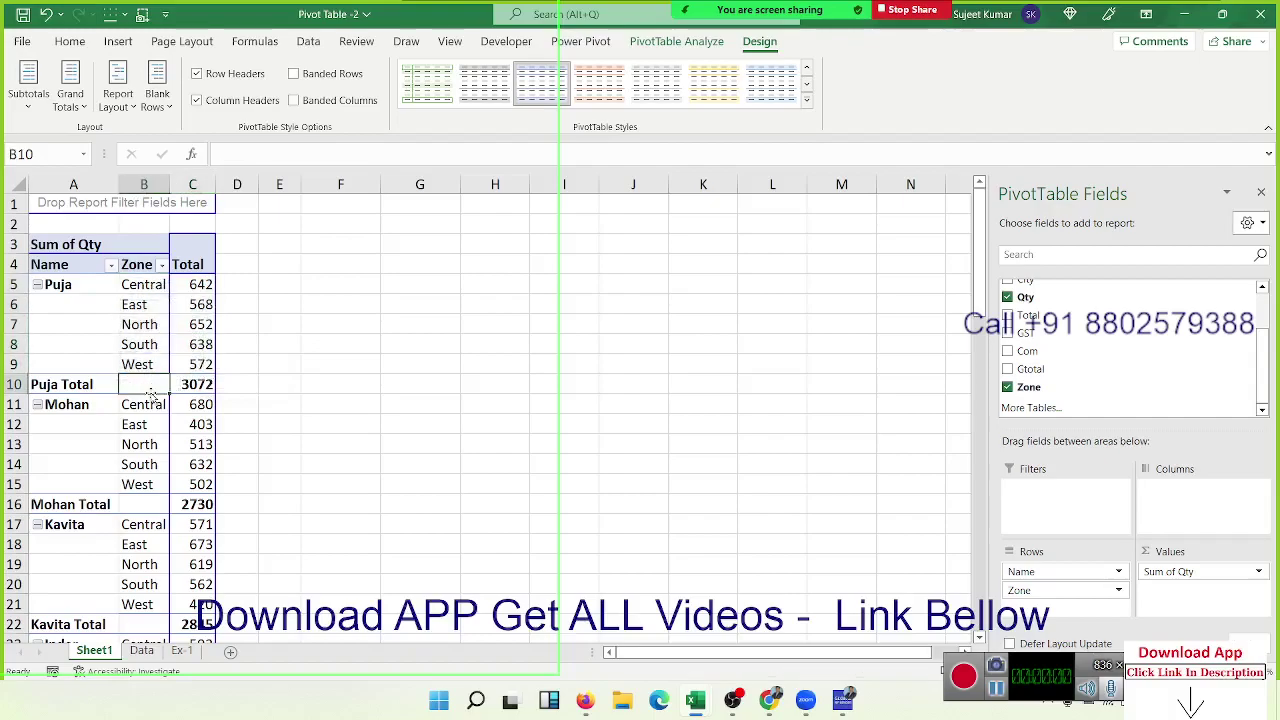
Select pivot cells, then select whole columns A through C.
{"action": "left_click", "coordinate": [135, 306]}
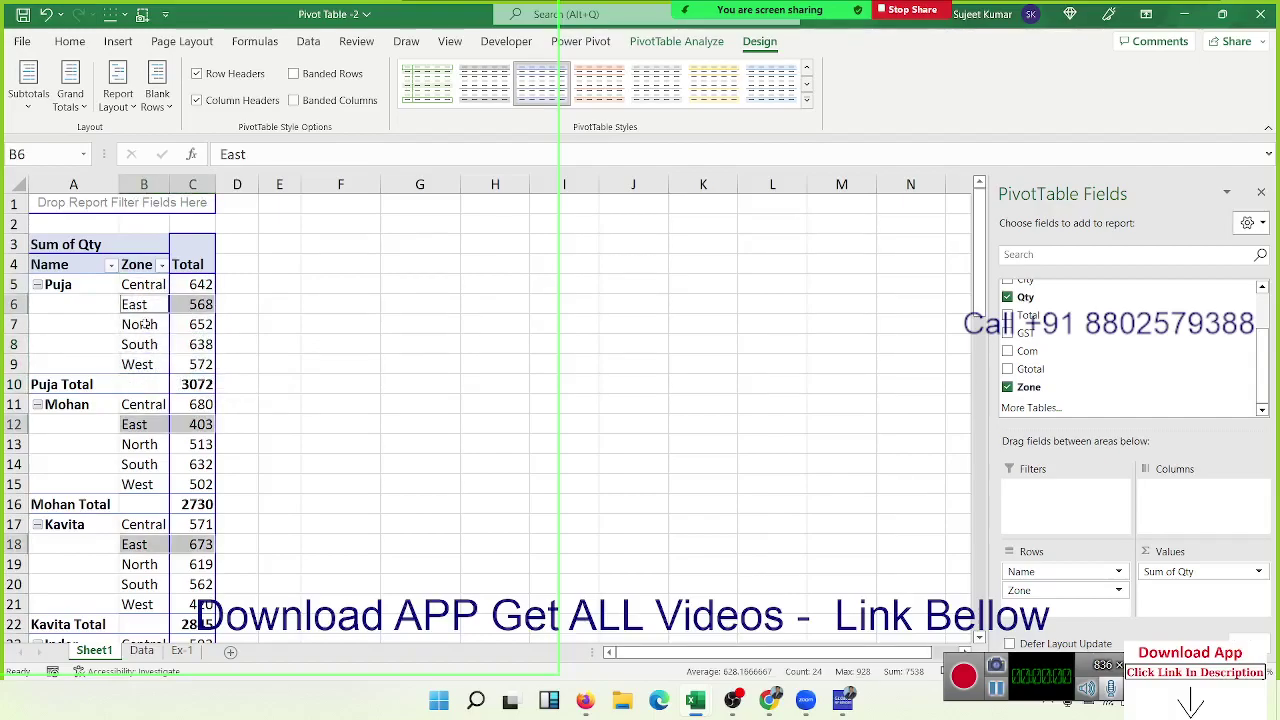
{"action": "left_click", "coordinate": [145, 324]}
{"action": "left_click", "coordinate": [59, 186]}
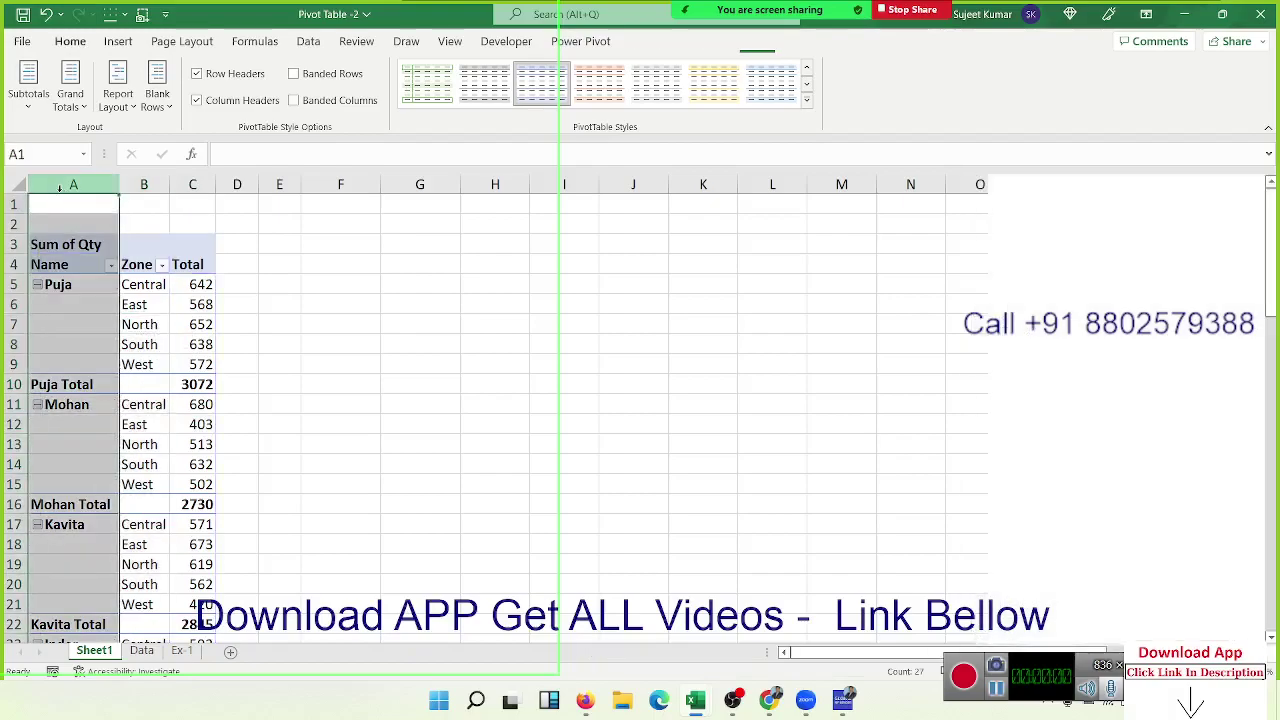
{"action": "left_click", "coordinate": [143, 184]}
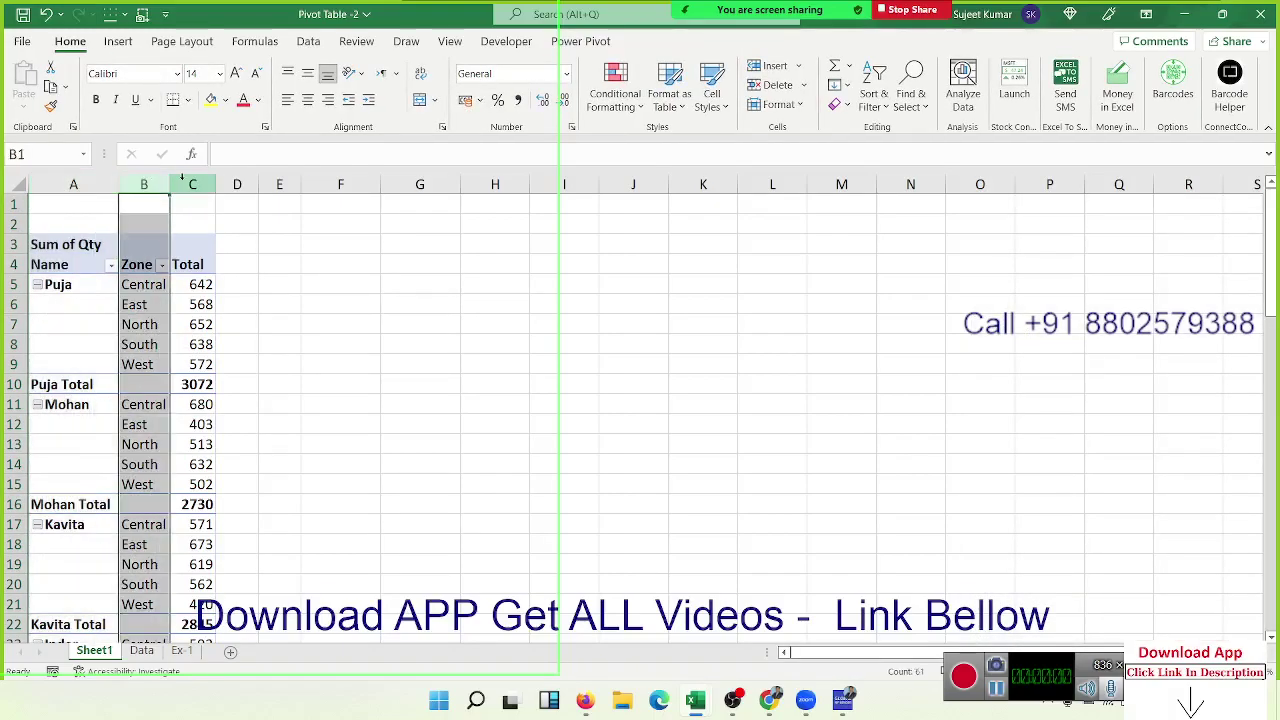
{"action": "left_click", "coordinate": [189, 180]}
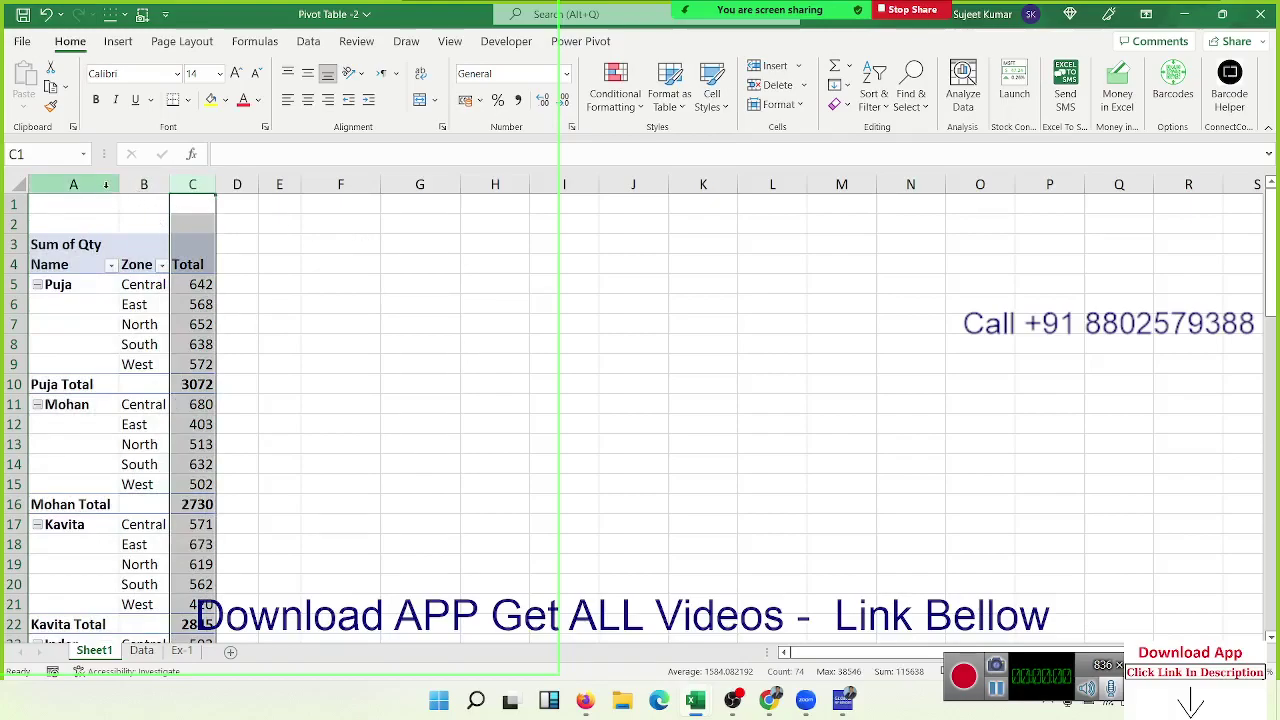
{"action": "left_click_drag", "start_coordinate": [105, 184], "coordinate": [192, 184]}
Copy columns A:C and bring up paste options at cell G2.
{"action": "key", "text": "ctrl+c"}
{"action": "left_click", "coordinate": [418, 227]}
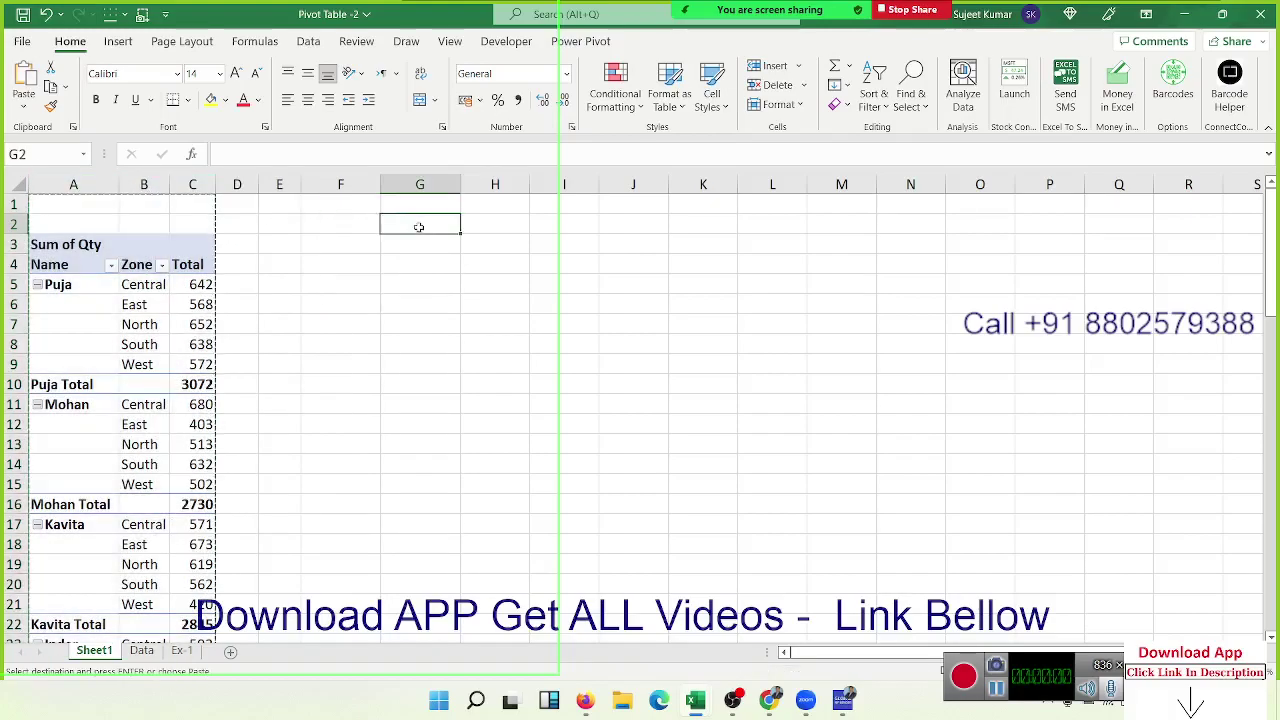
{"action": "right_click", "coordinate": [418, 224]}
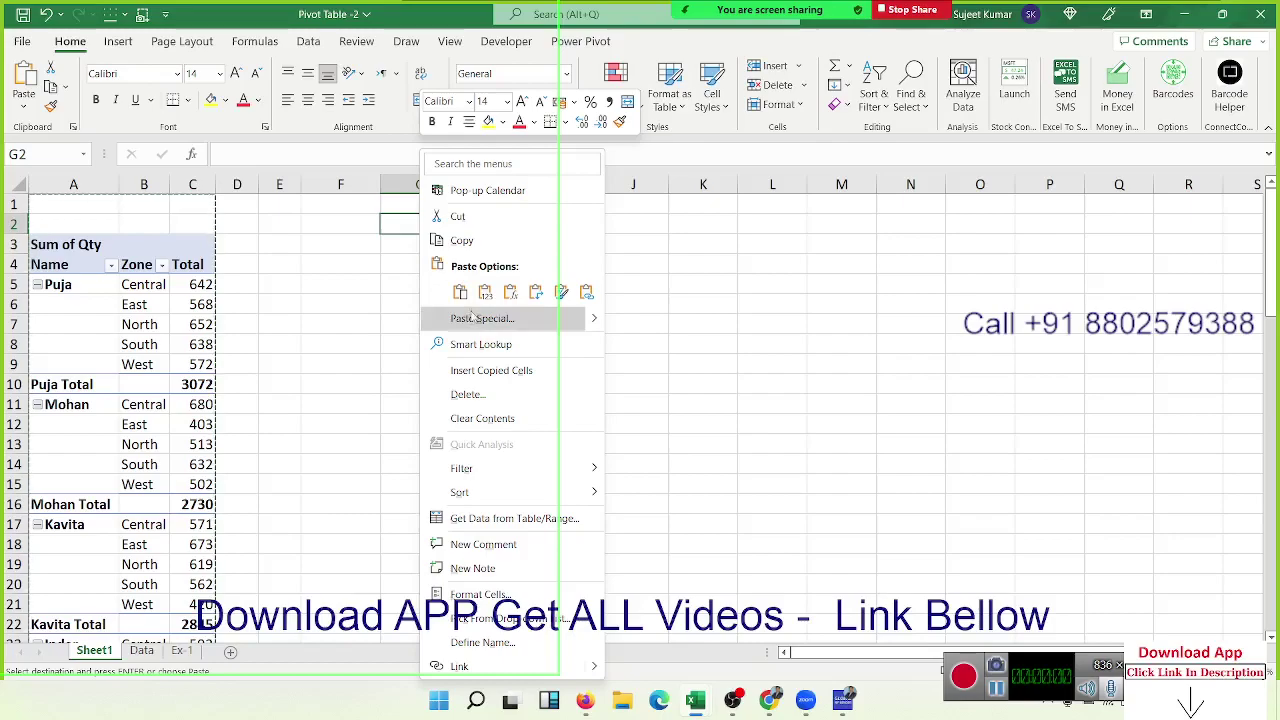
Dismiss the paste size warning and paste the pivot as values at G1.
{"action": "left_click", "coordinate": [484, 292]}
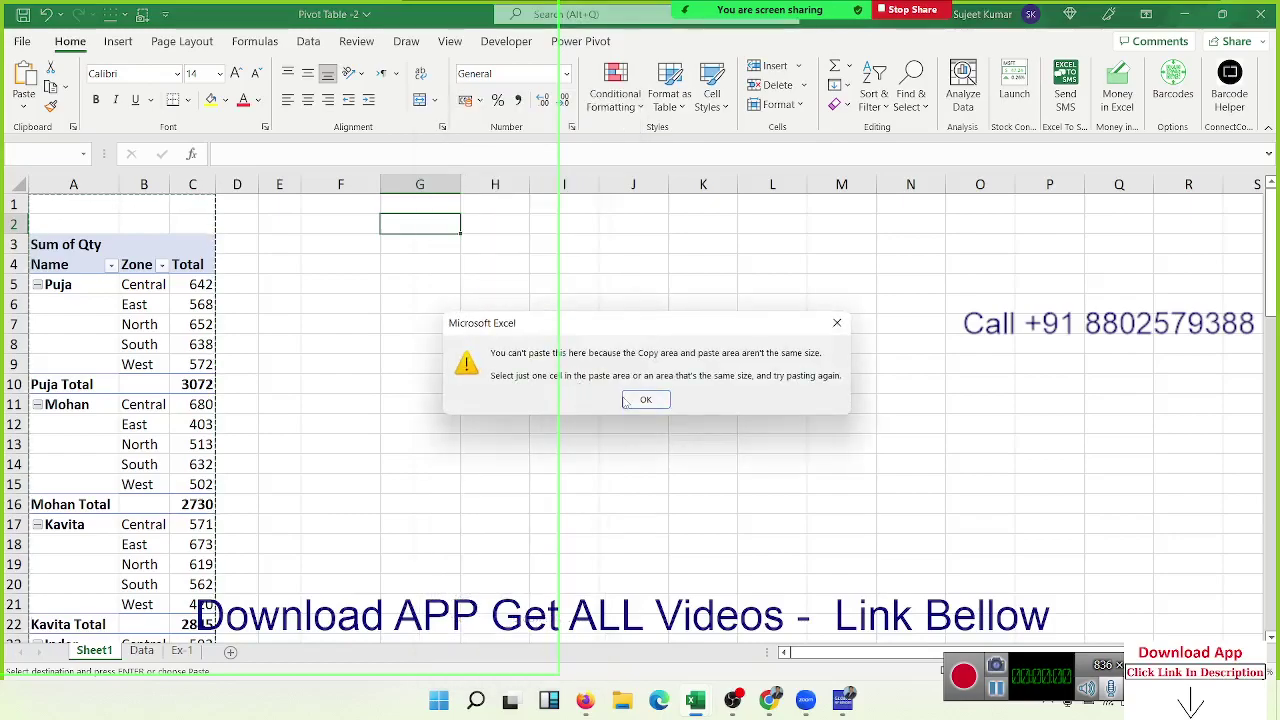
{"action": "left_click", "coordinate": [626, 401]}
{"action": "left_click", "coordinate": [419, 205]}
{"action": "right_click", "coordinate": [419, 205]}
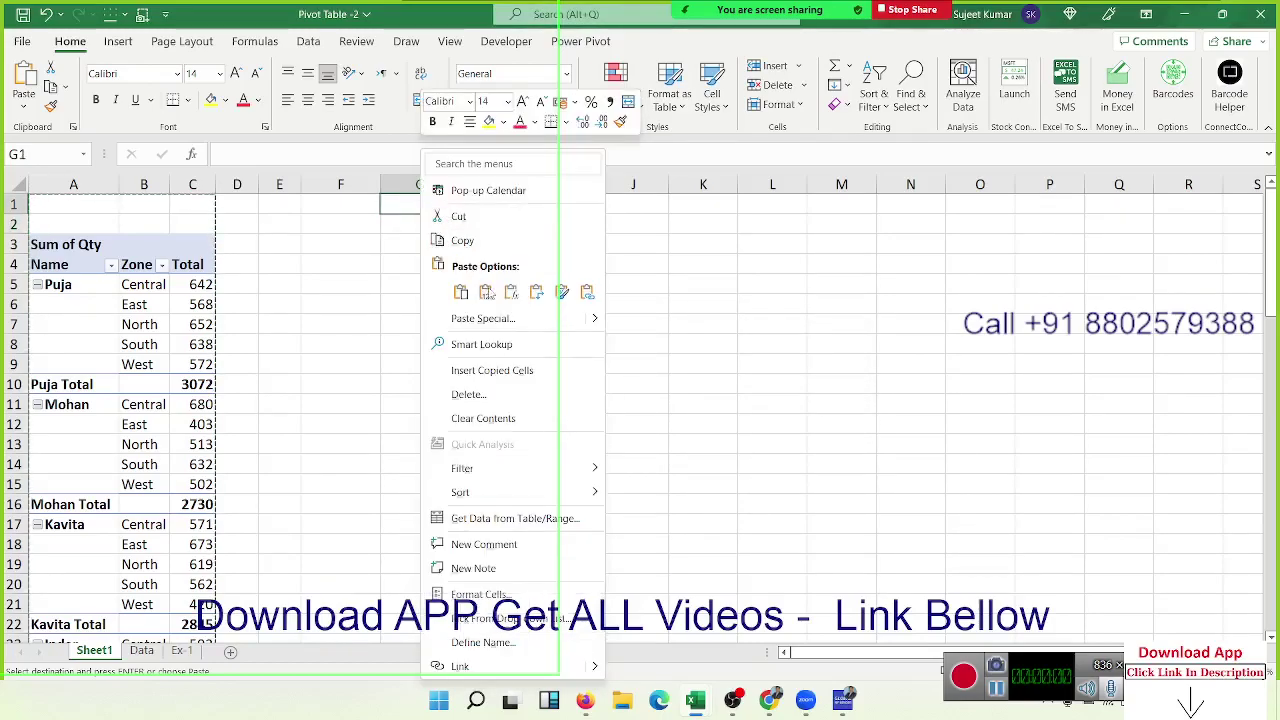
{"action": "left_click", "coordinate": [486, 292]}
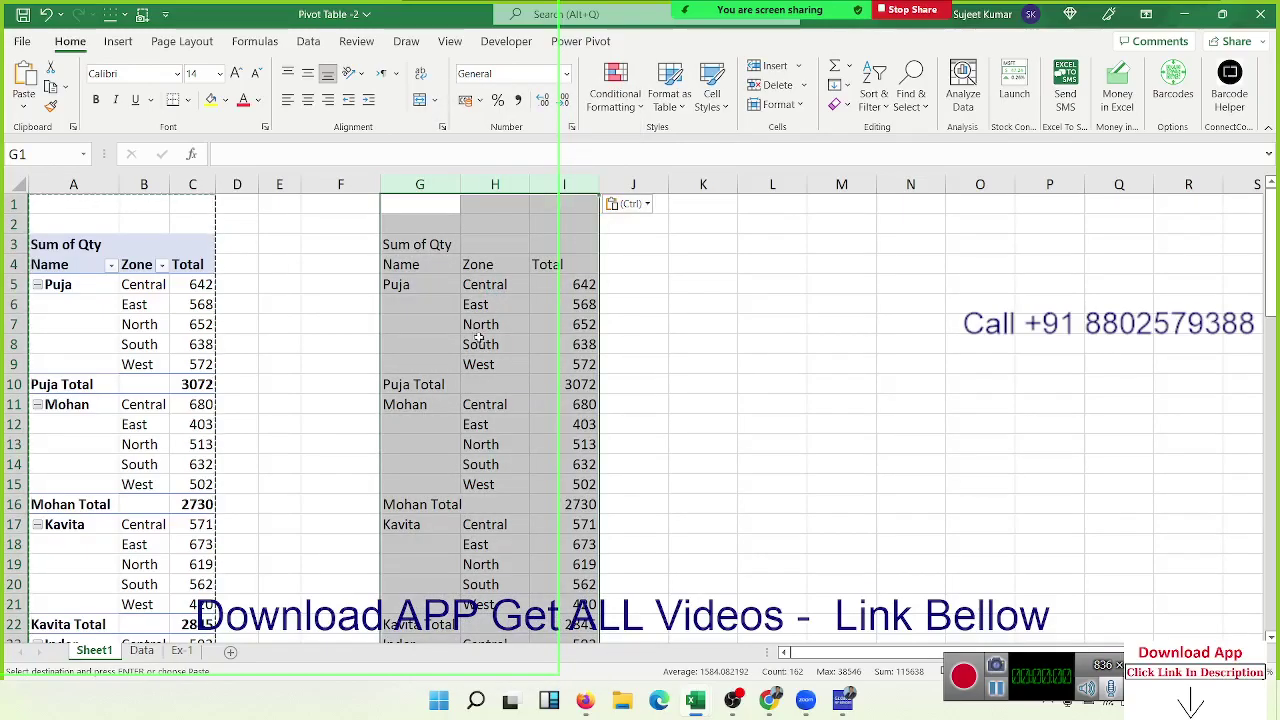
Delete the pasted copy in columns G:I and reselect a pivot cell.
{"action": "left_click_drag", "start_coordinate": [419, 184], "coordinate": [551, 184]}
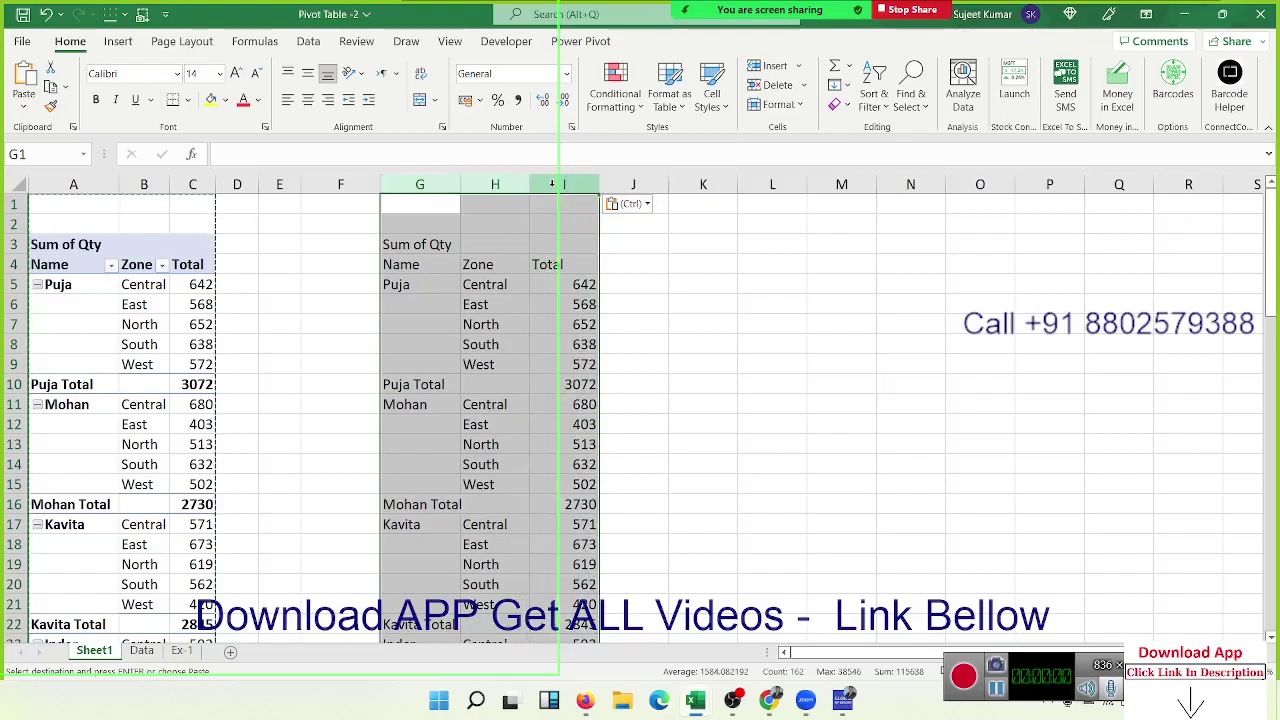
{"action": "key", "text": "Delete"}
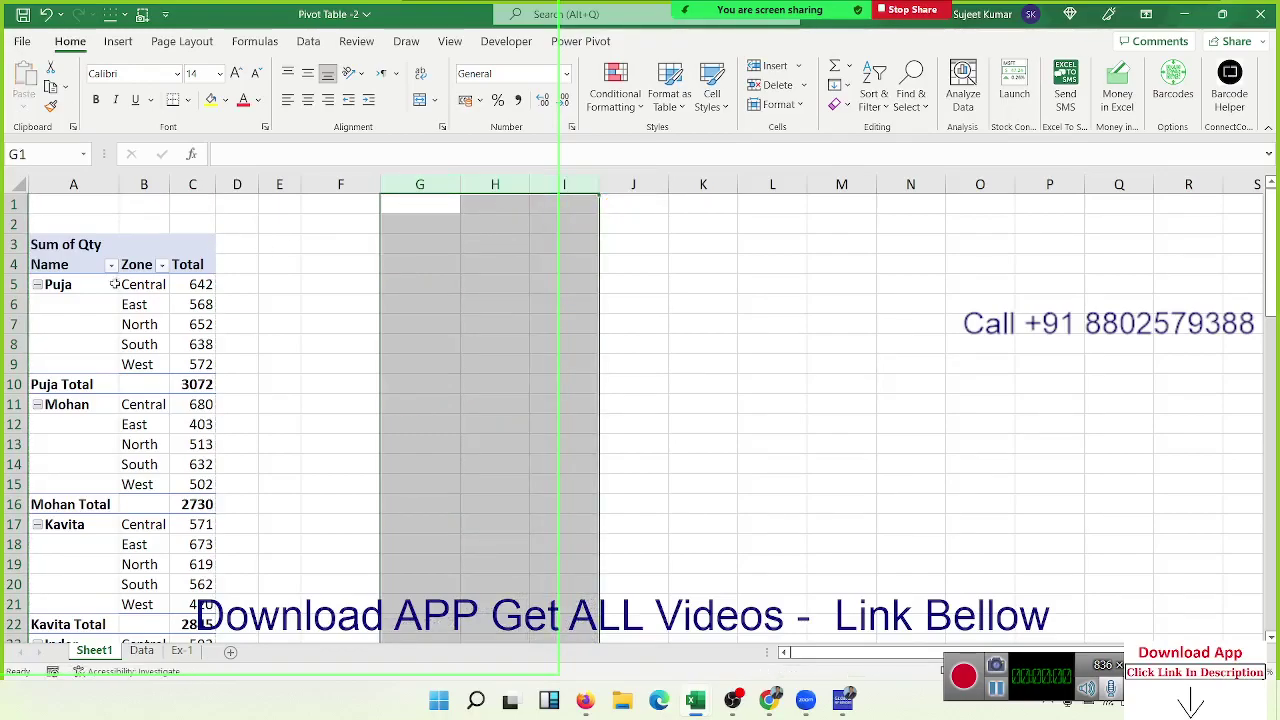
{"action": "left_click", "coordinate": [108, 302]}
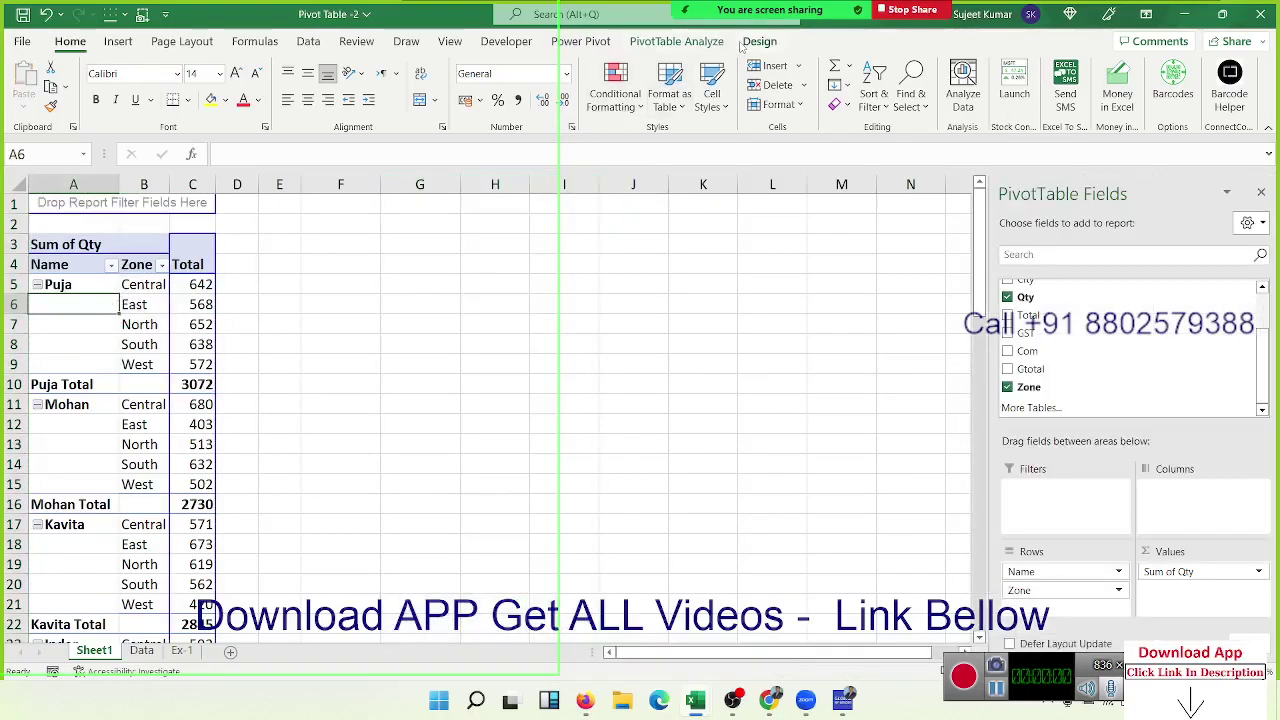
Switch the PivotTable to Compact Form via Design > Report Layout and select columns A:B.
{"action": "left_click", "coordinate": [759, 41]}
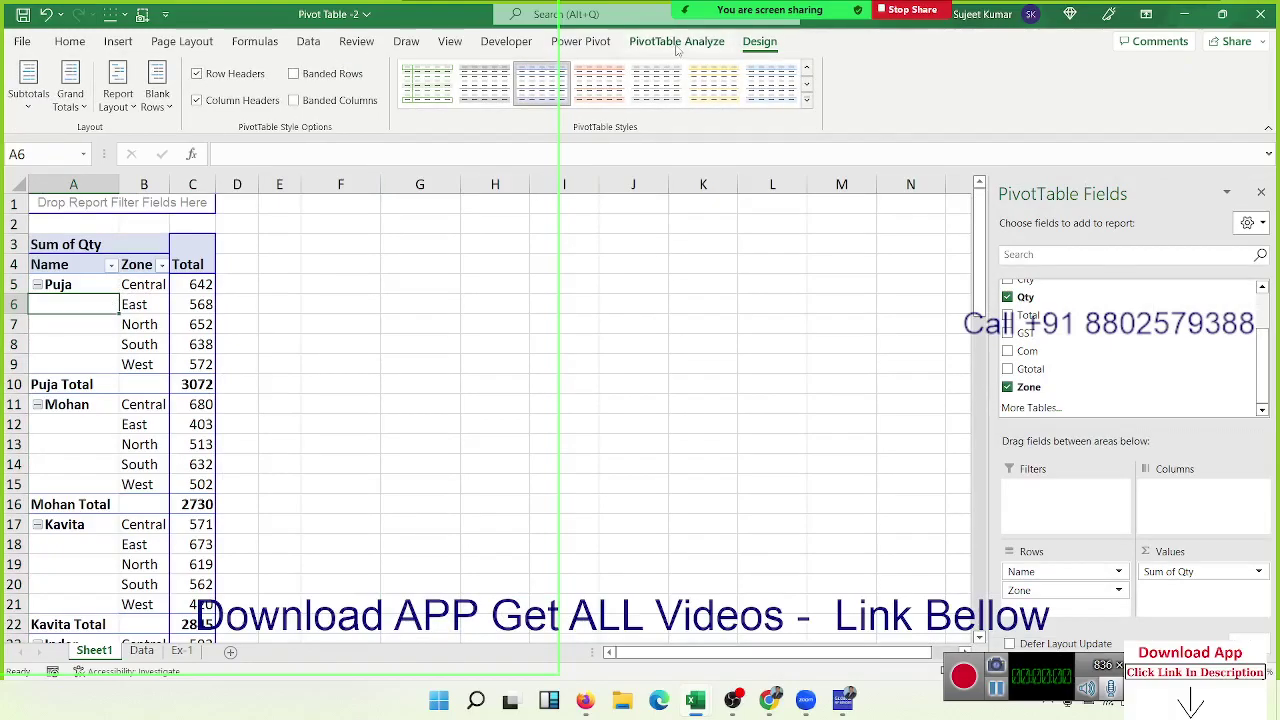
{"action": "left_click", "coordinate": [676, 42]}
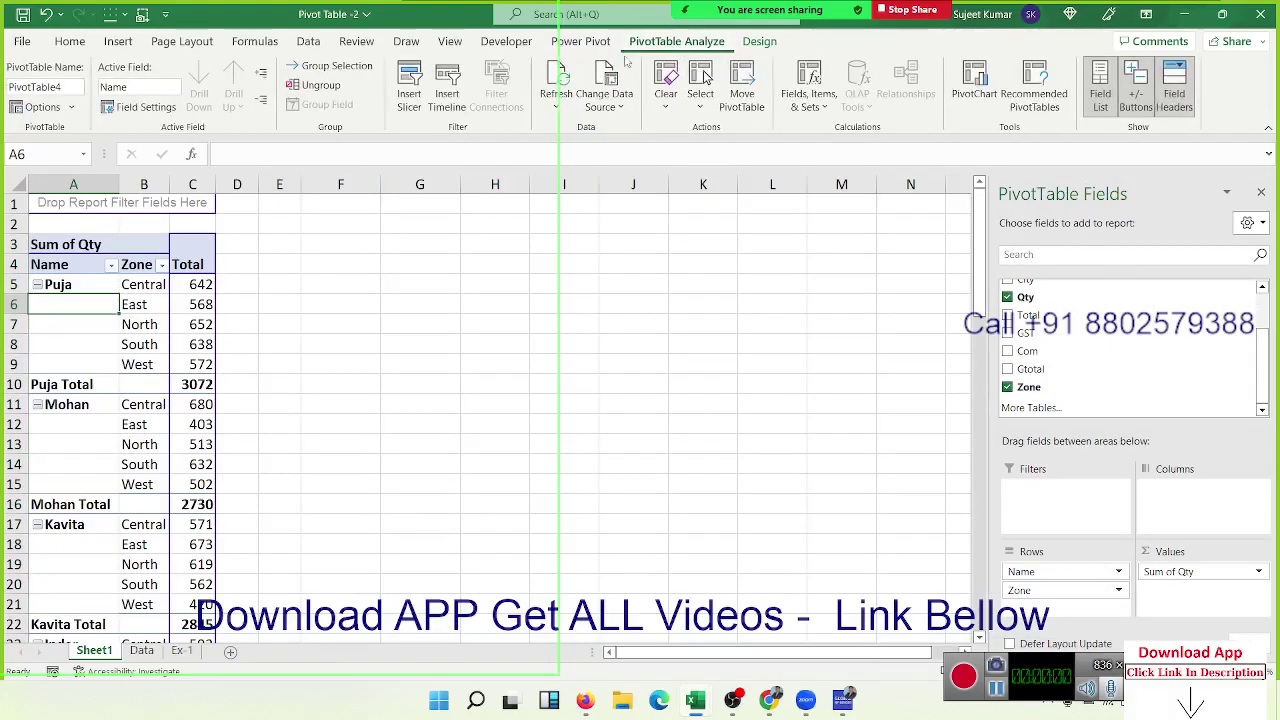
{"action": "left_click", "coordinate": [759, 41]}
{"action": "left_click", "coordinate": [130, 100]}
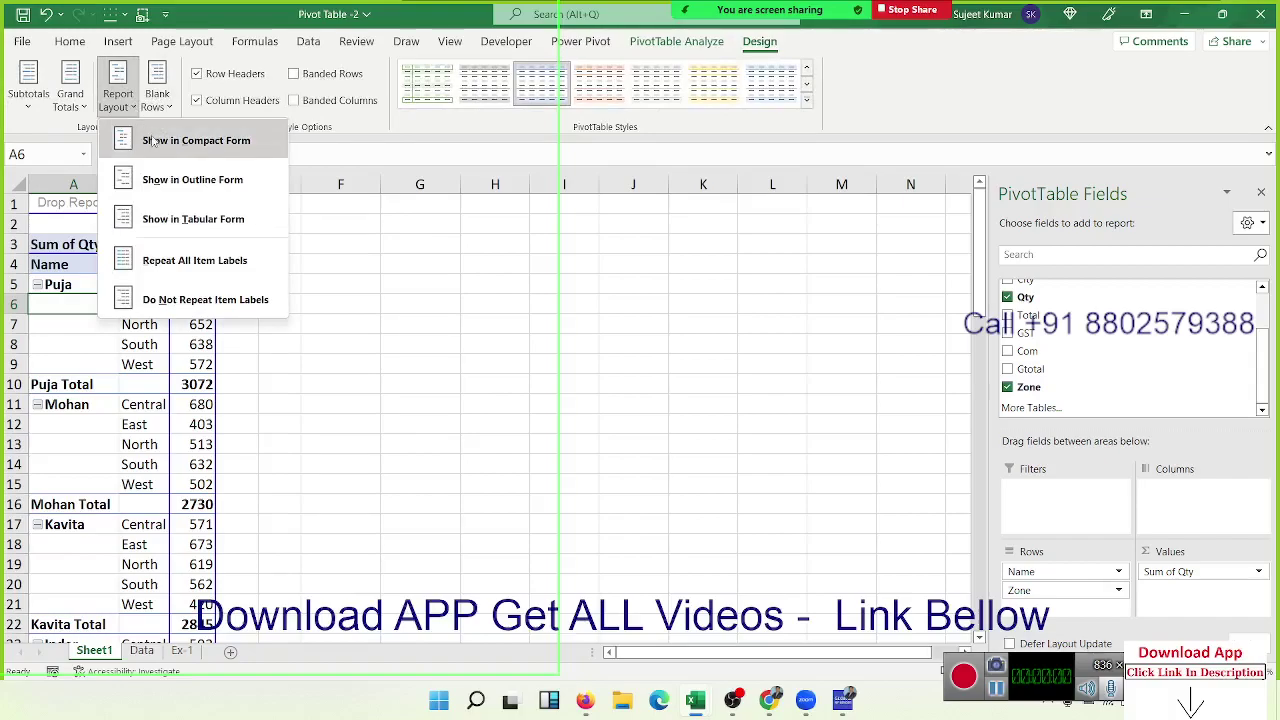
{"action": "left_click", "coordinate": [152, 136]}
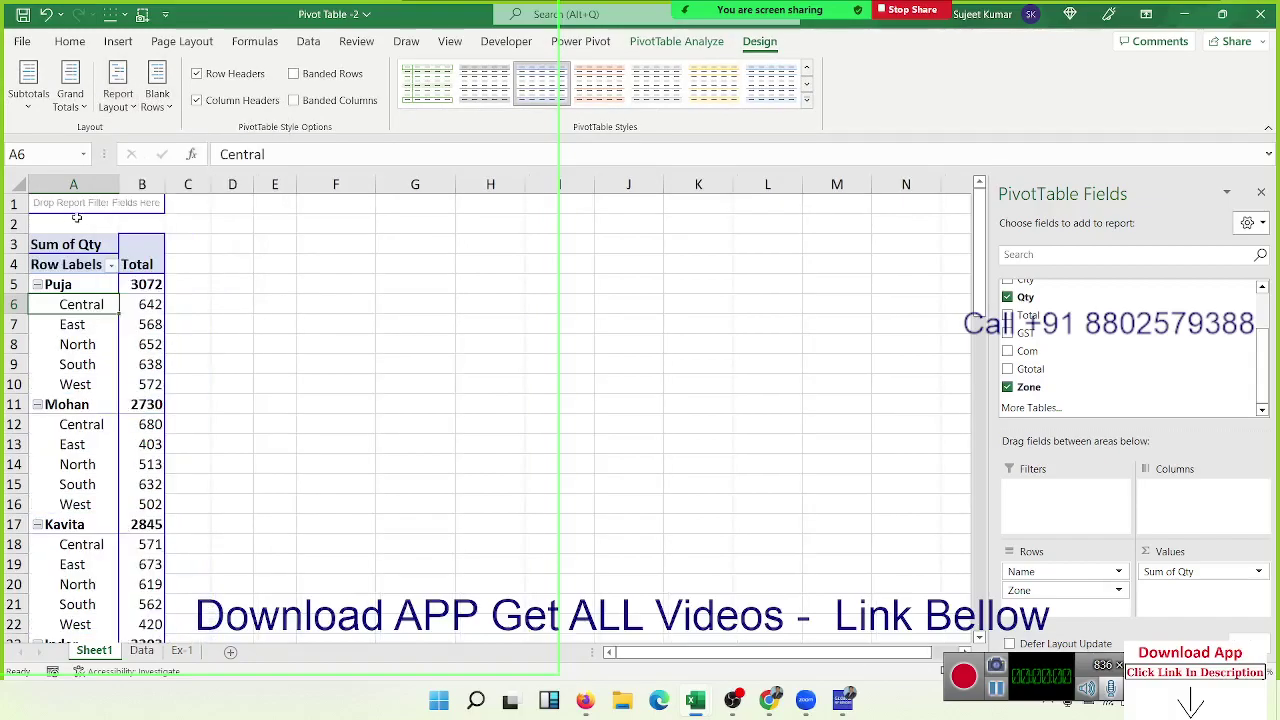
{"action": "left_click_drag", "start_coordinate": [73, 184], "coordinate": [141, 184]}
{"action": "key", "text": "ctrl+c"}
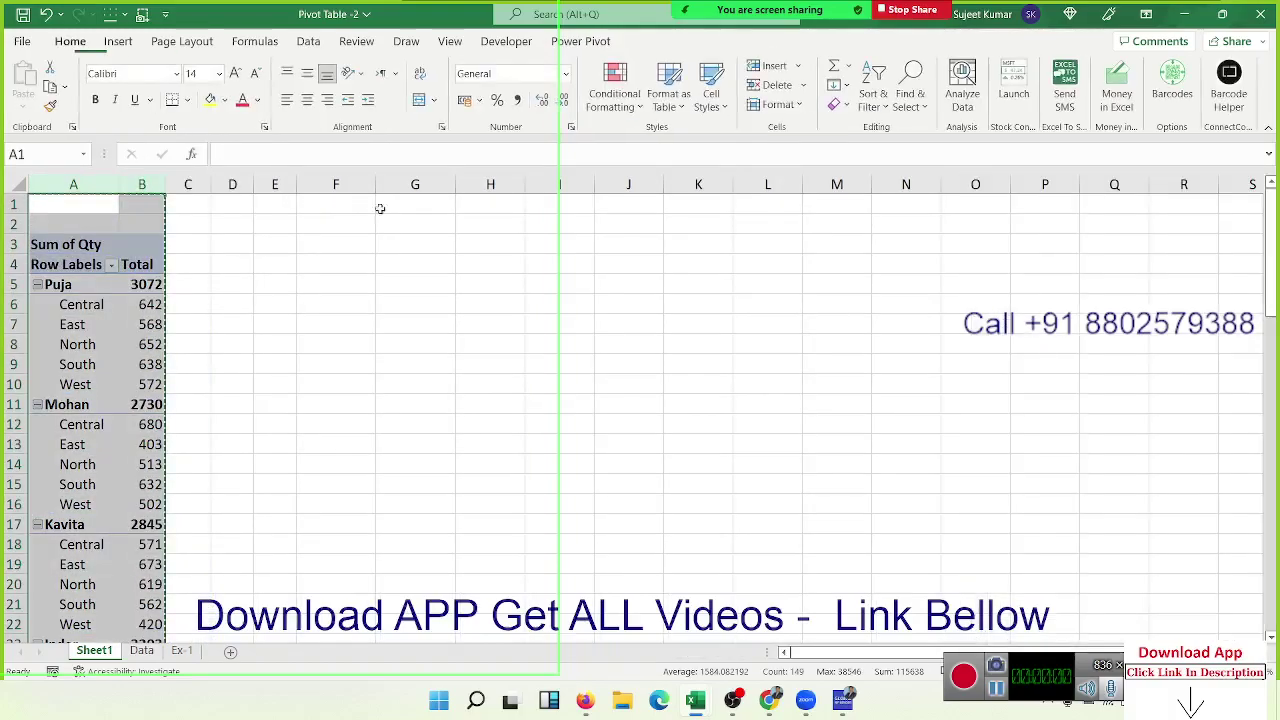
{"action": "left_click", "coordinate": [414, 206]}
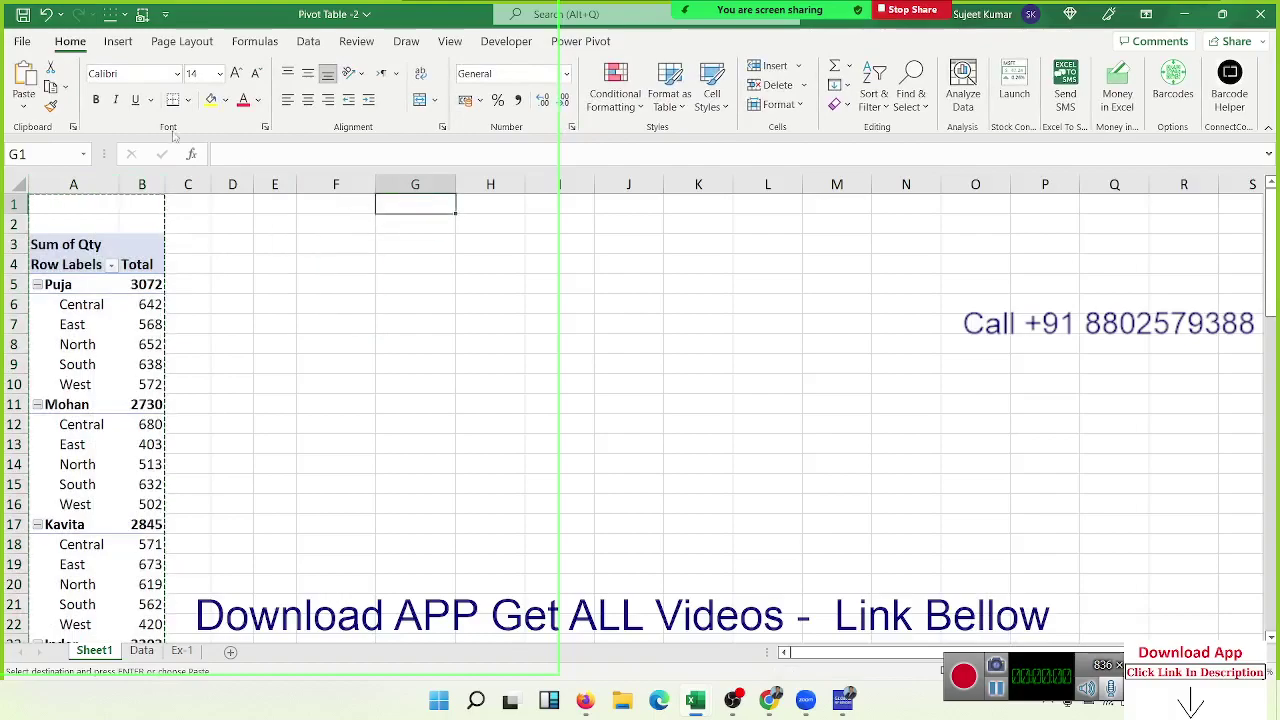
{"action": "left_click", "coordinate": [24, 108]}
{"action": "left_click", "coordinate": [22, 230]}
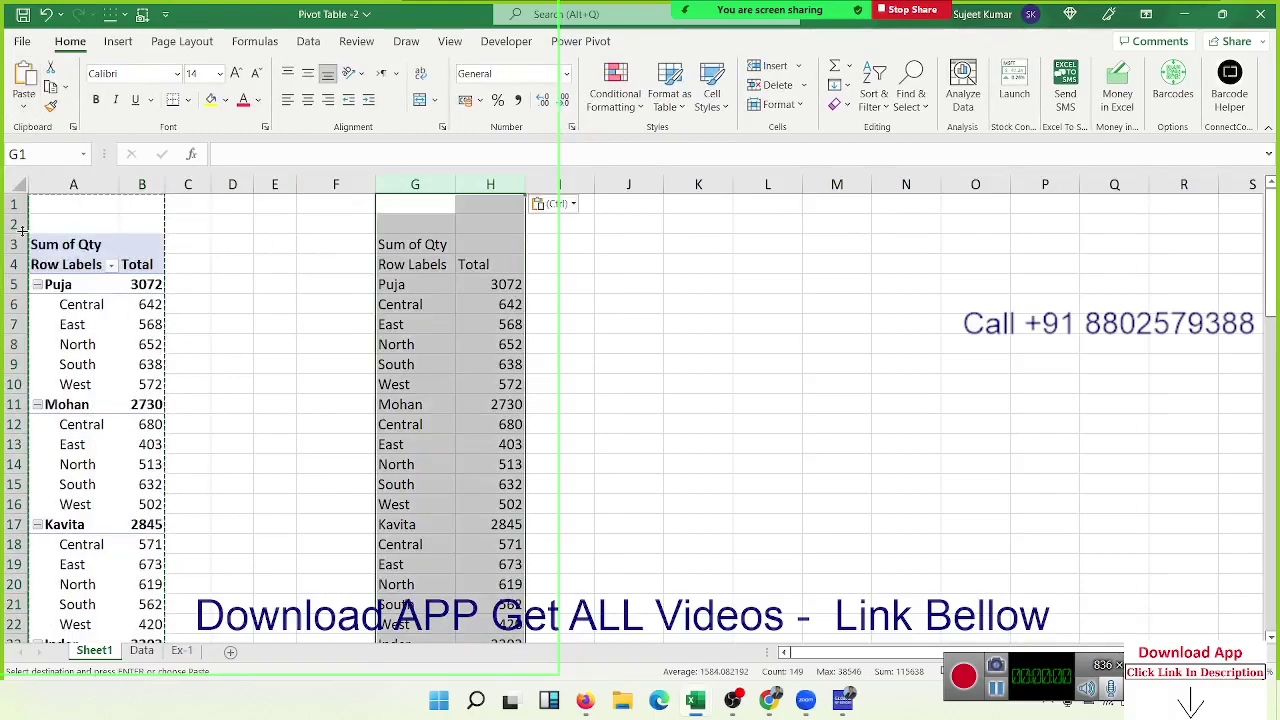
{"action": "left_click", "coordinate": [430, 302]}
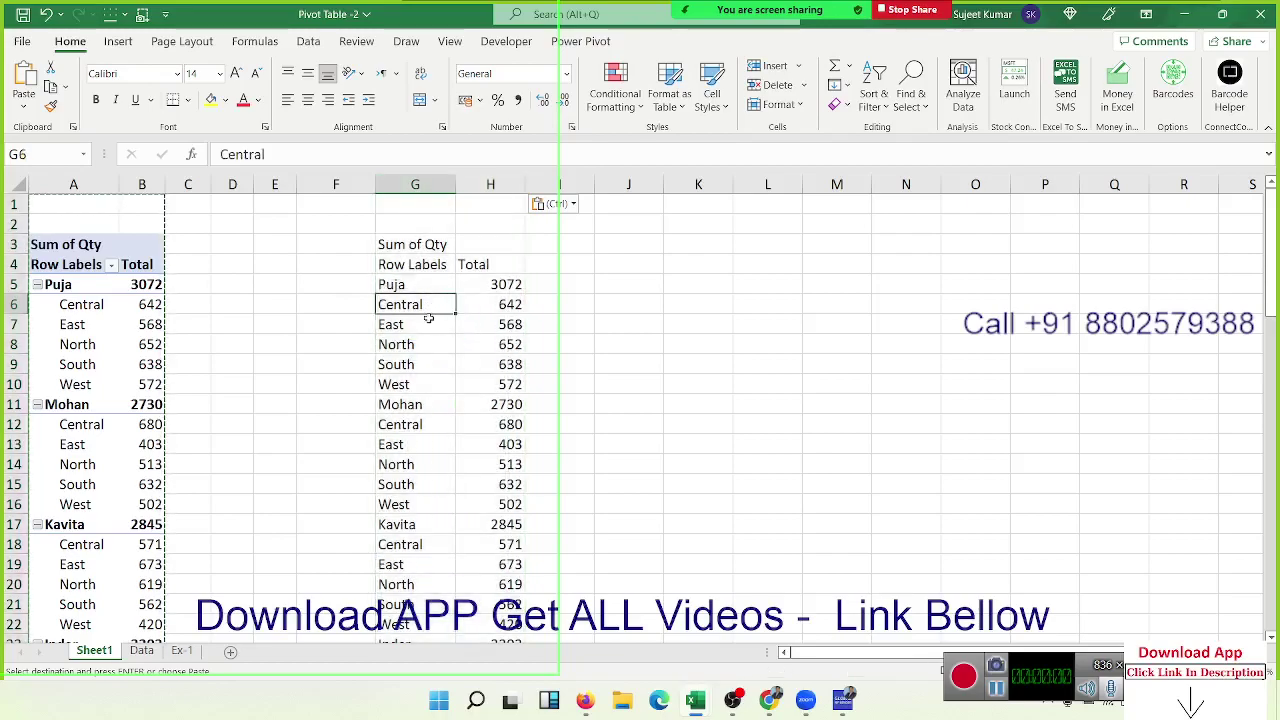
{"action": "mouse_move", "coordinate": [420, 286]}
{"action": "left_mouse_down"}
{"action": "mouse_move", "coordinate": [469, 336]}
{"action": "mouse_move", "coordinate": [498, 464]}
{"action": "left_mouse_up"}
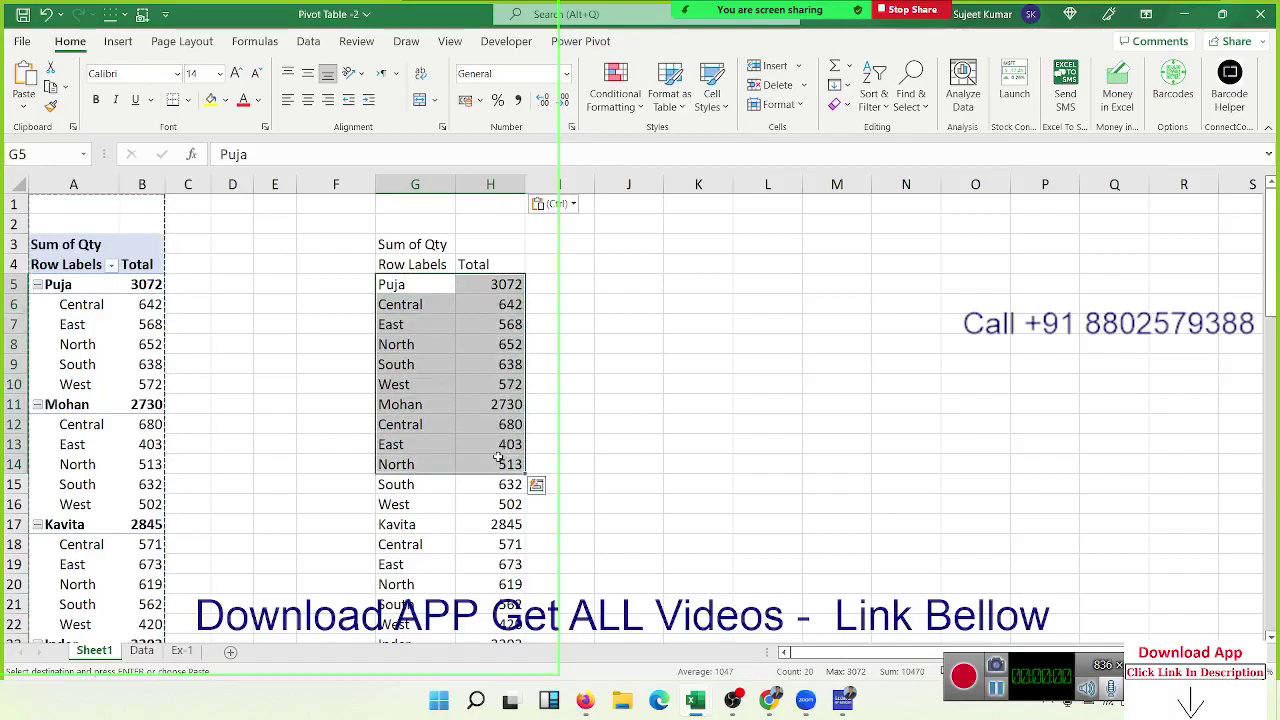
{"action": "left_click", "coordinate": [437, 189]}
{"action": "left_click_drag", "start_coordinate": [437, 189], "coordinate": [490, 189]}
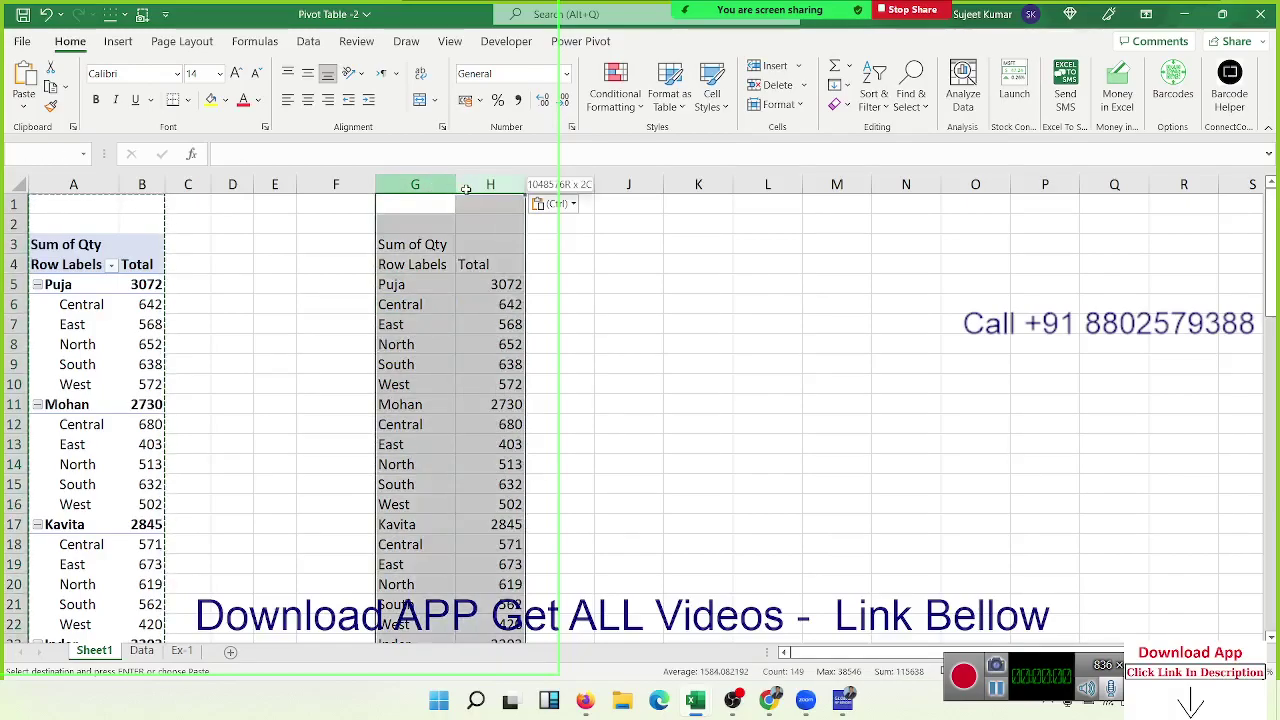
{"action": "key", "text": "Delete"}
Change the pivot's Report Layout to Tabular Form, with separate Name and Zone columns.
{"action": "left_click", "coordinate": [105, 278]}
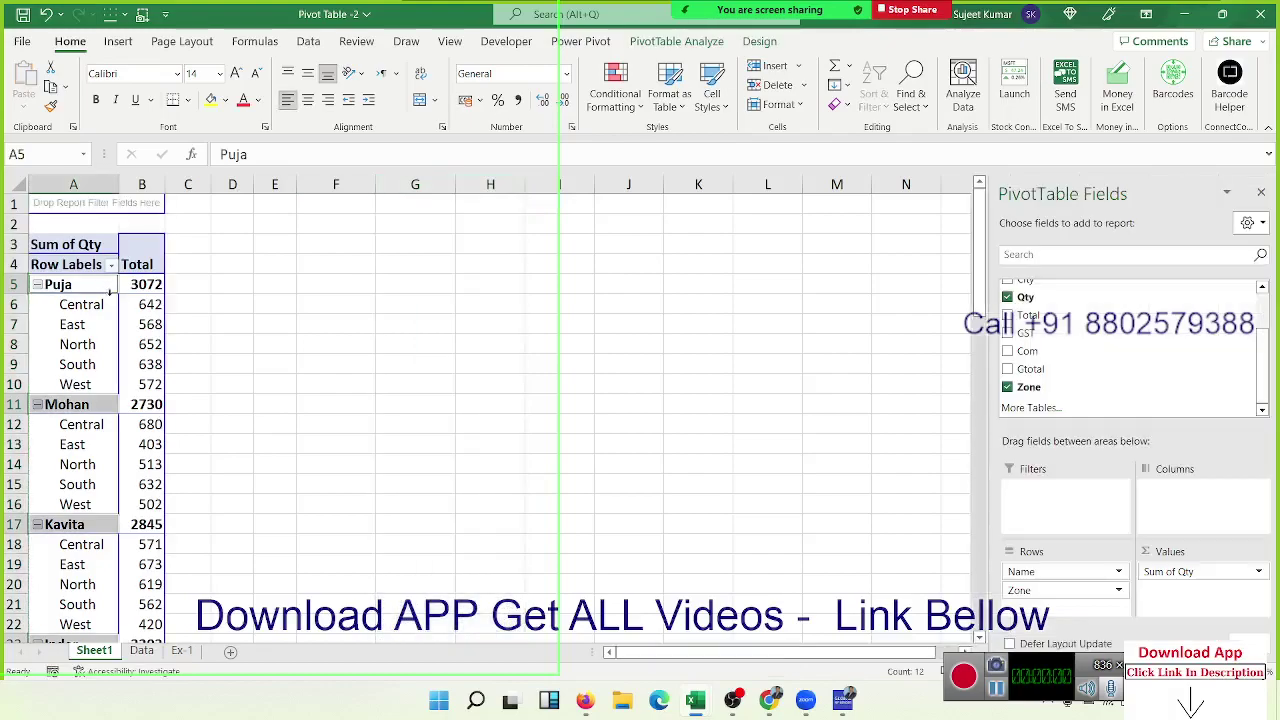
{"action": "left_click", "coordinate": [106, 324]}
{"action": "left_click", "coordinate": [759, 41]}
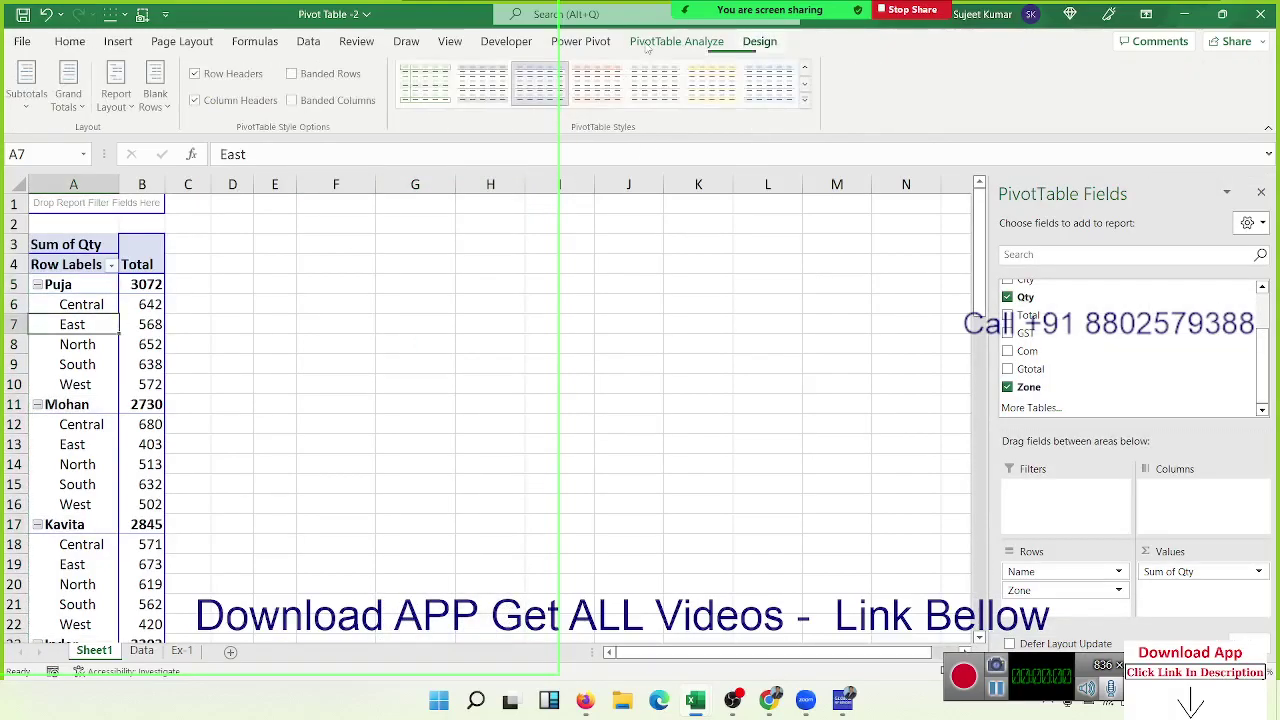
{"action": "left_click", "coordinate": [117, 95]}
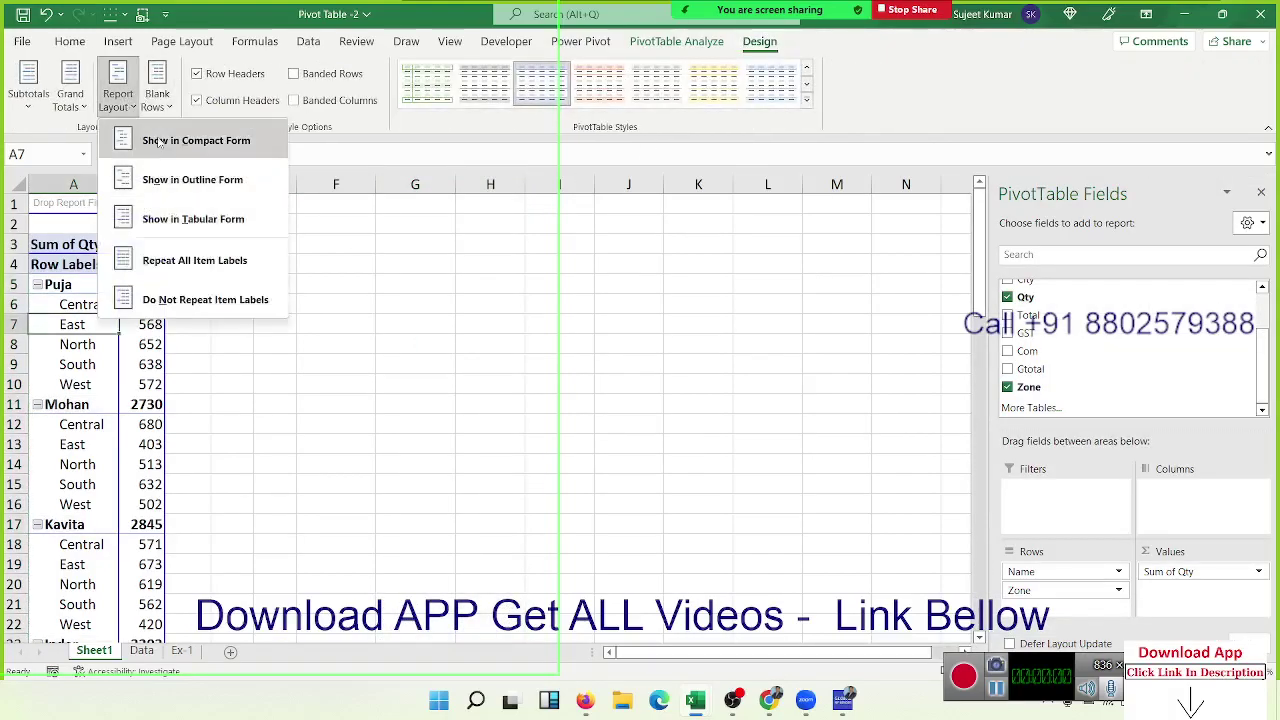
{"action": "left_click", "coordinate": [160, 218]}
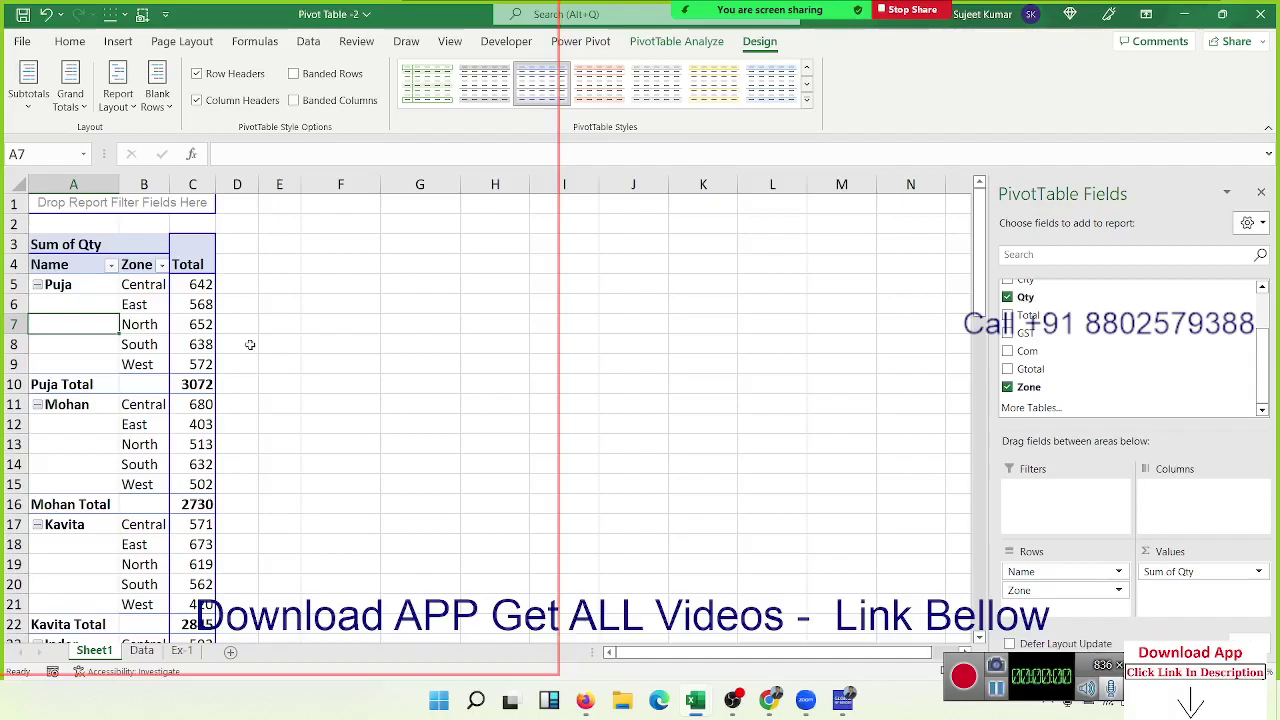
Hide the pivot's subtotals from the Subtotals menu, then restore them at the bottom of each group.
{"action": "left_click", "coordinate": [175, 323]}
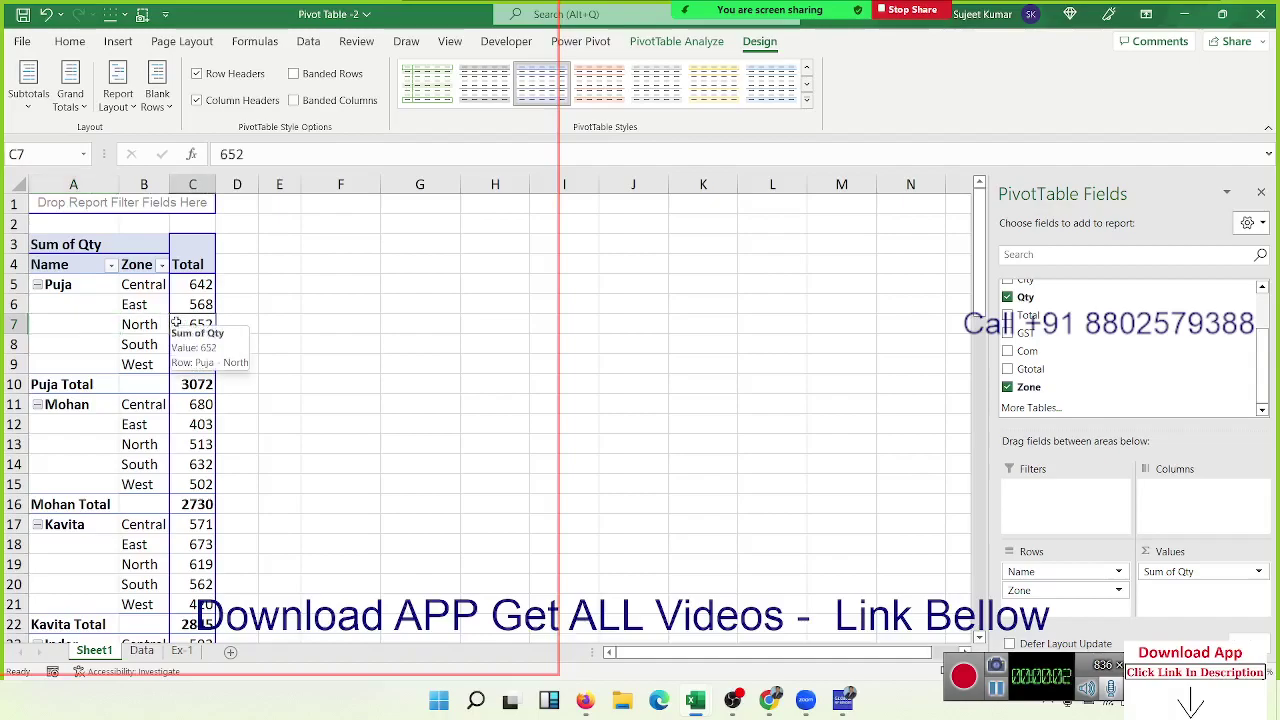
{"action": "left_click_drag", "start_coordinate": [70, 384], "coordinate": [175, 384]}
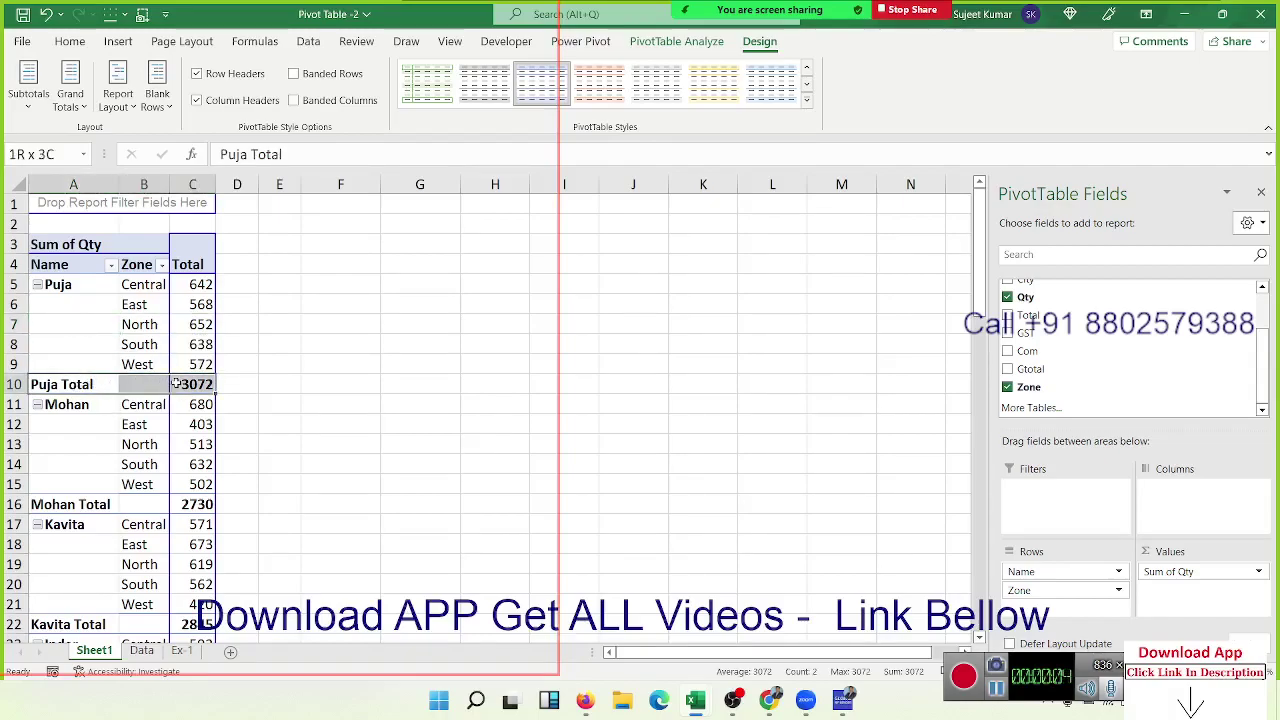
{"action": "left_click_drag", "start_coordinate": [77, 503], "coordinate": [186, 500]}
{"action": "left_click", "coordinate": [183, 444]}
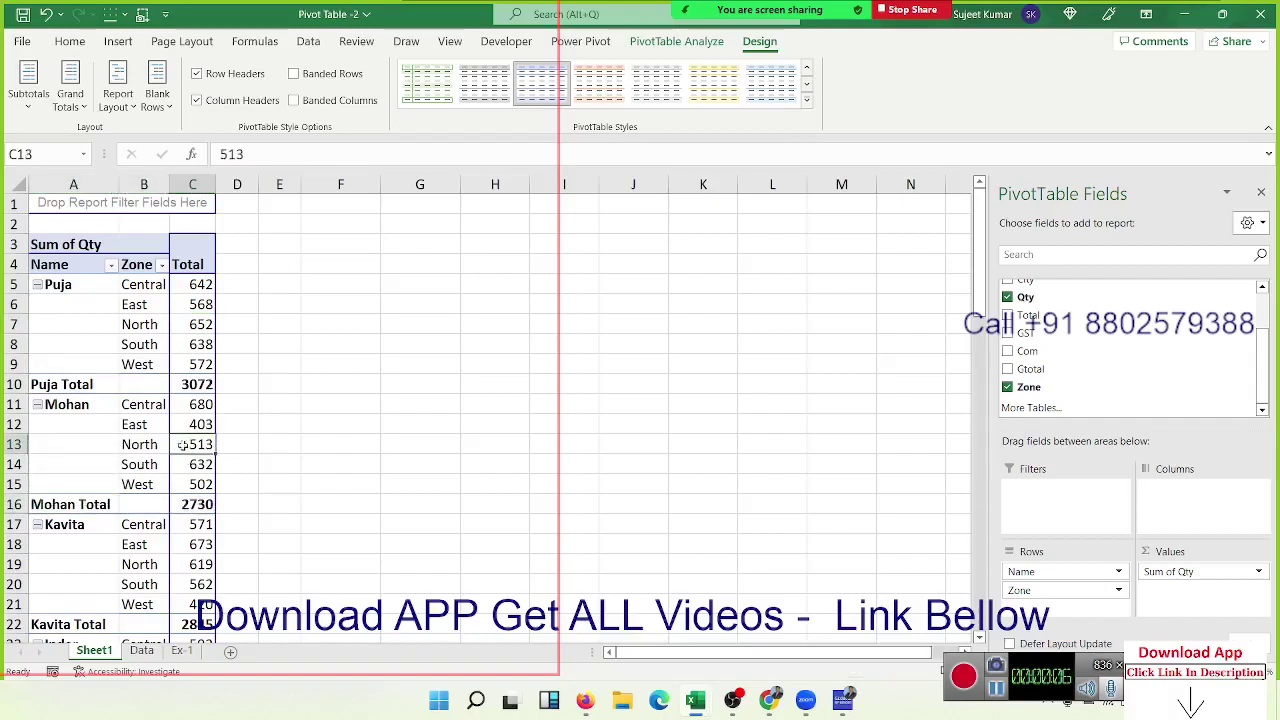
{"action": "left_click", "coordinate": [44, 108]}
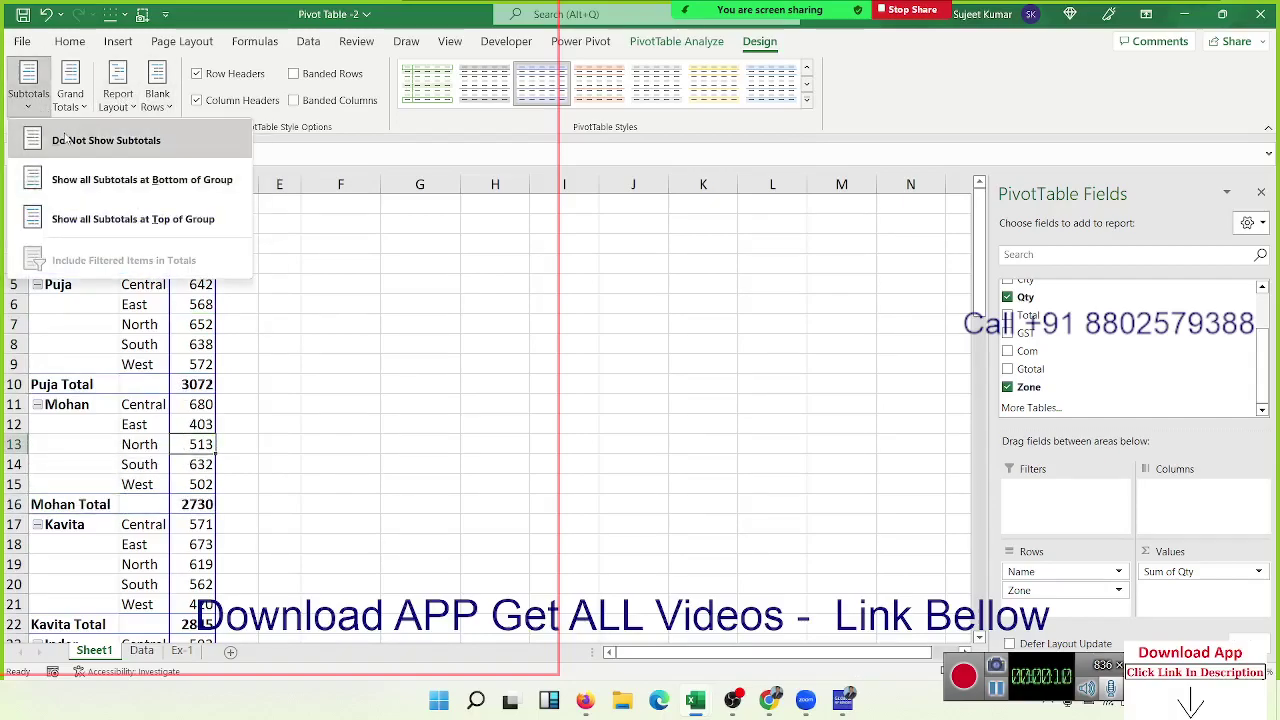
{"action": "left_click", "coordinate": [65, 140]}
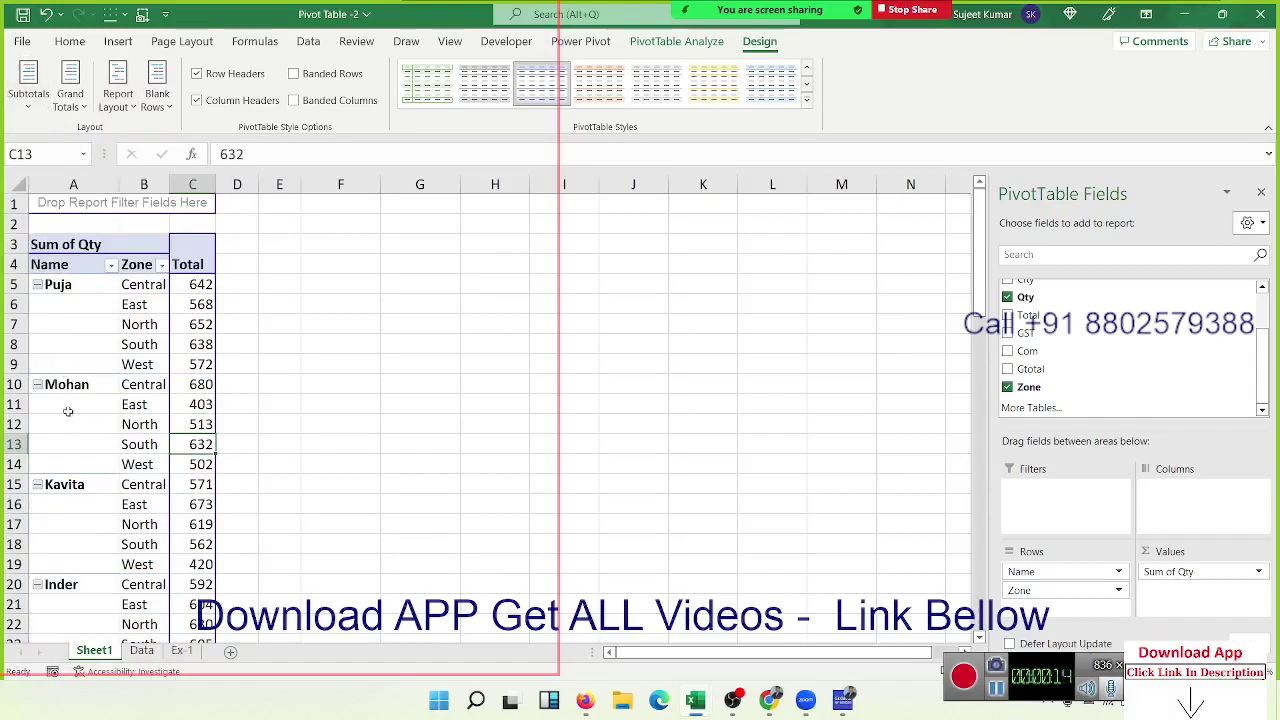
{"action": "left_click", "coordinate": [38, 120]}
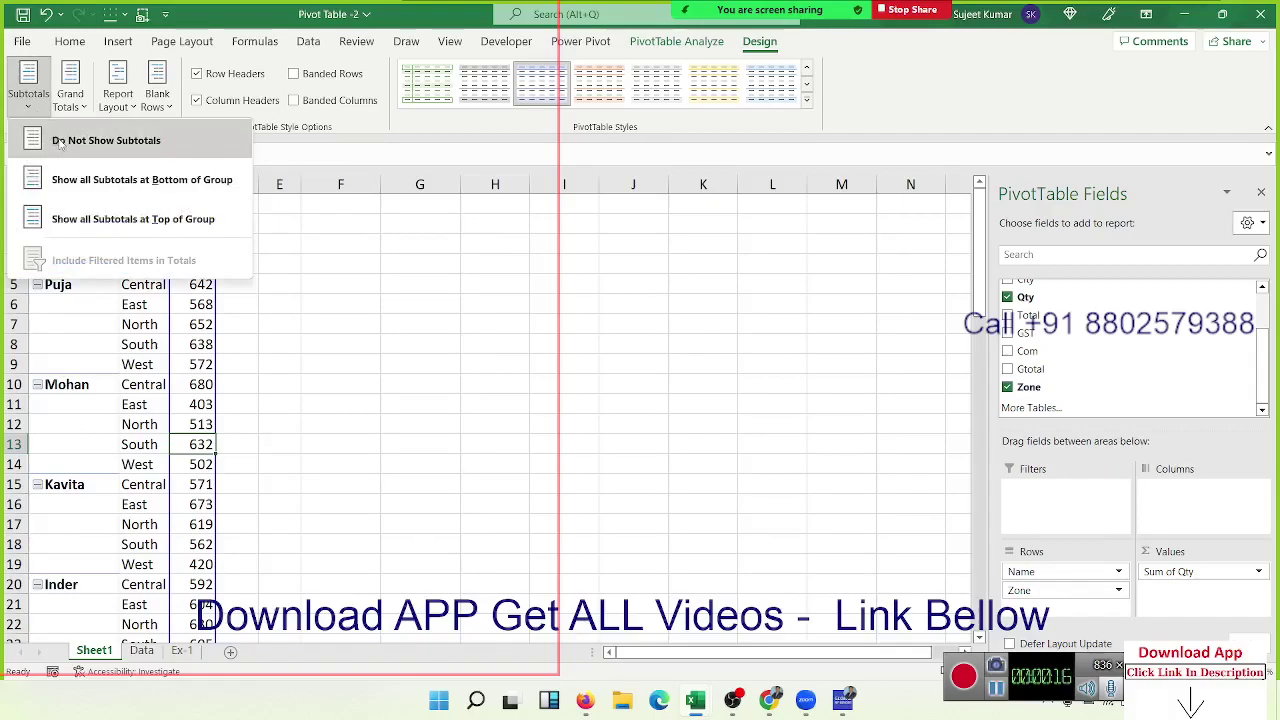
{"action": "left_click", "coordinate": [104, 182]}
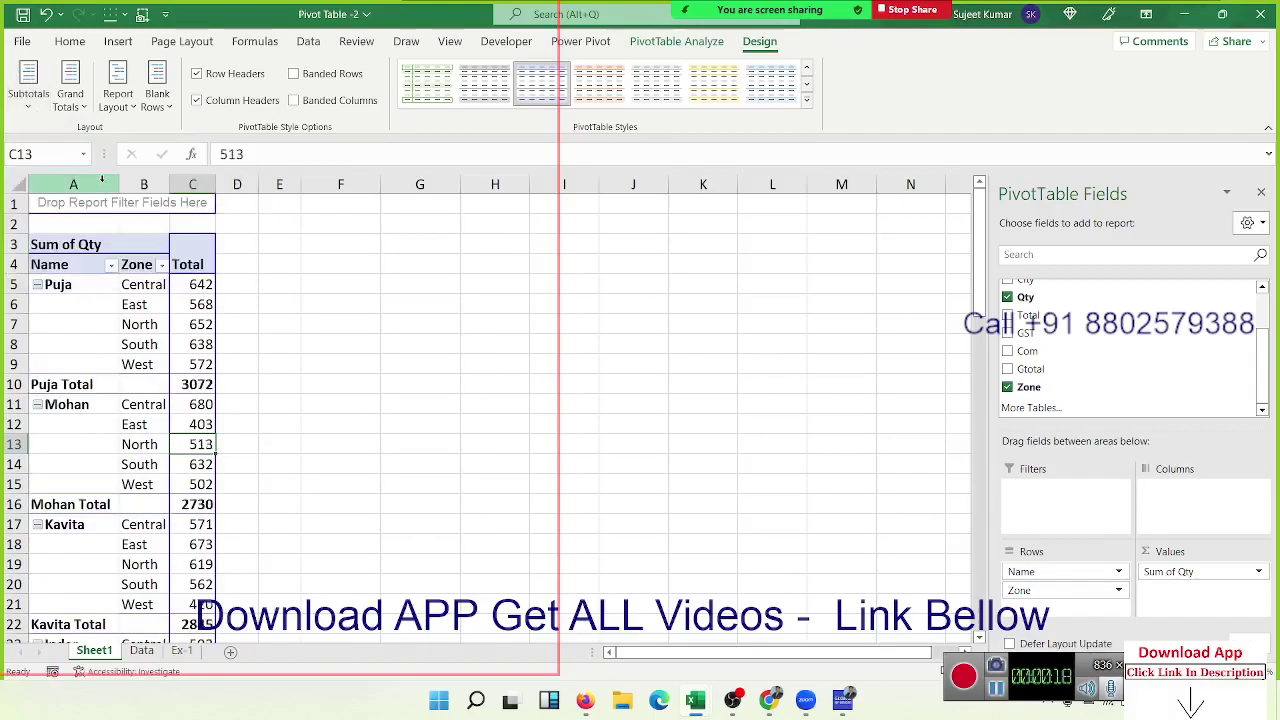
Toggle Subtotal "Name" off, on and off again, leaving per-name total rows hidden.
{"action": "right_click", "coordinate": [180, 386]}
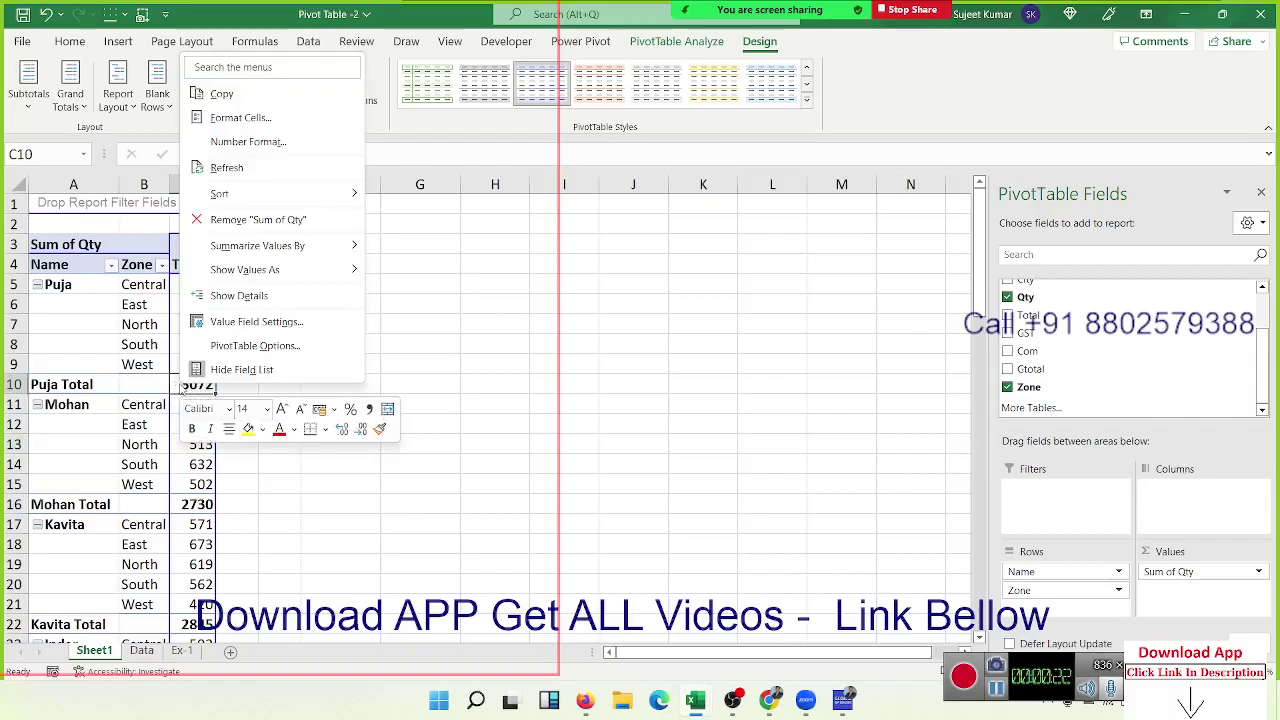
{"action": "left_click", "coordinate": [76, 390]}
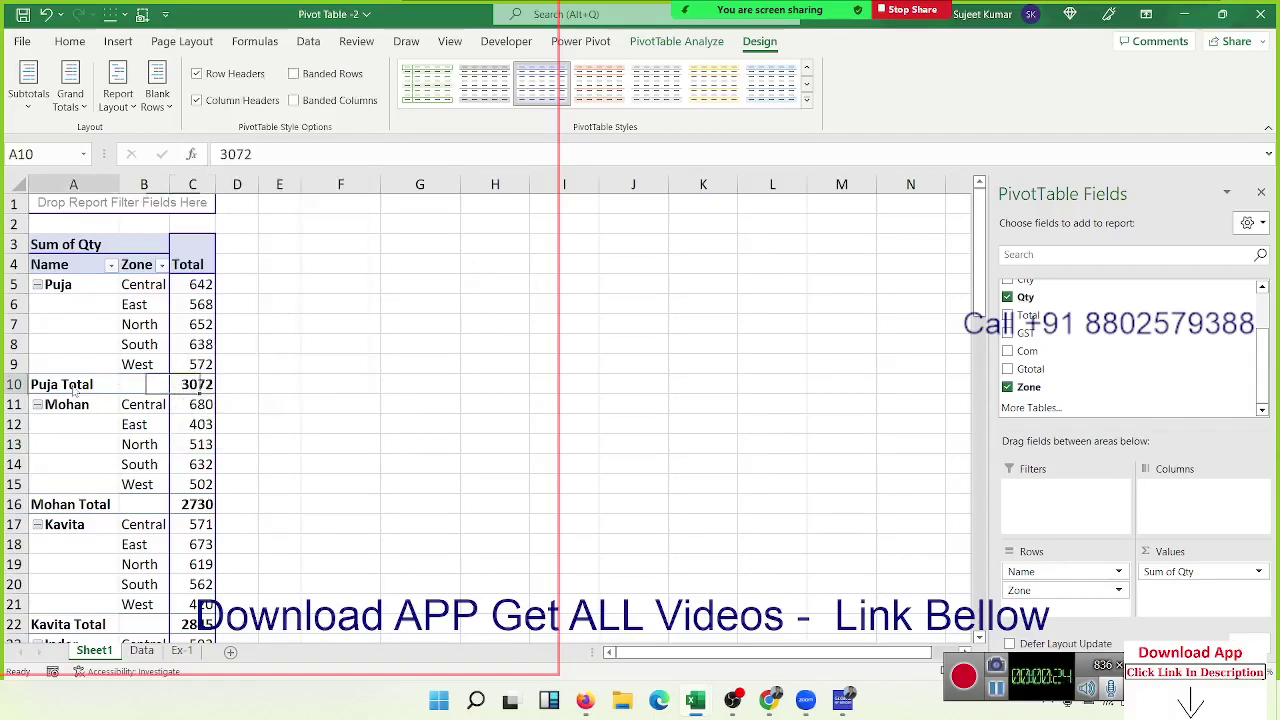
{"action": "right_click", "coordinate": [76, 388]}
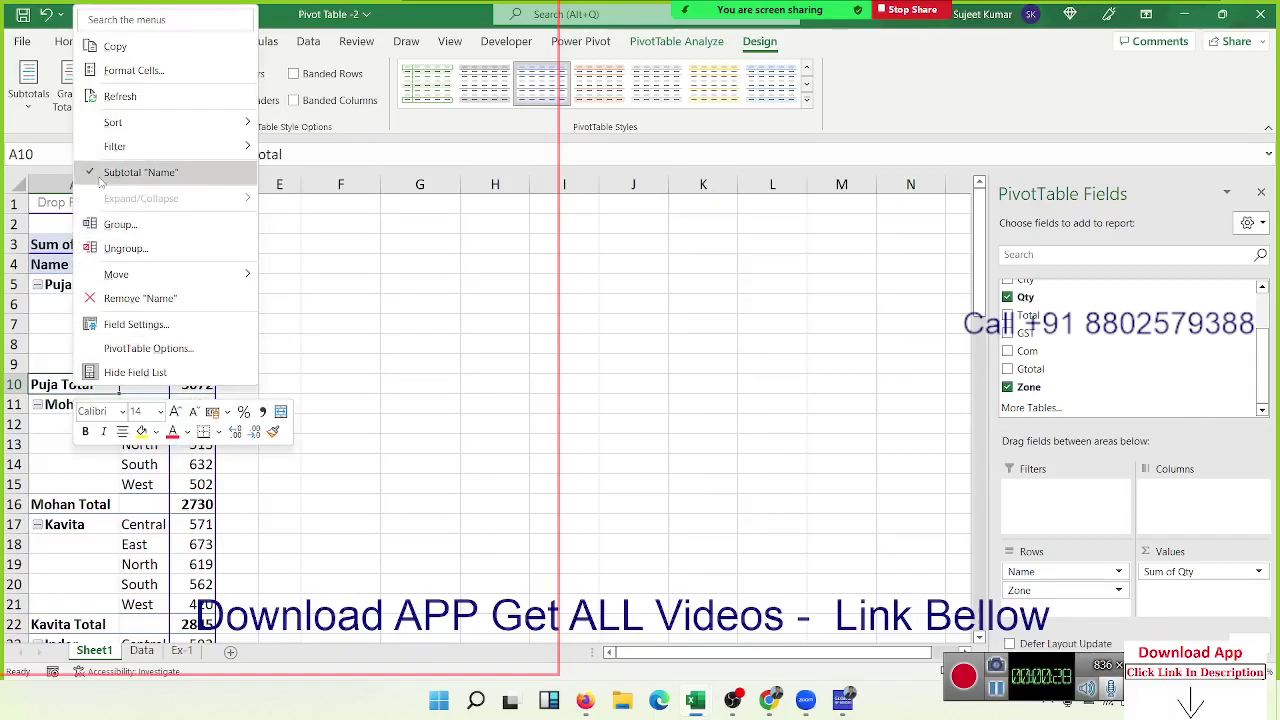
{"action": "left_click", "coordinate": [100, 178]}
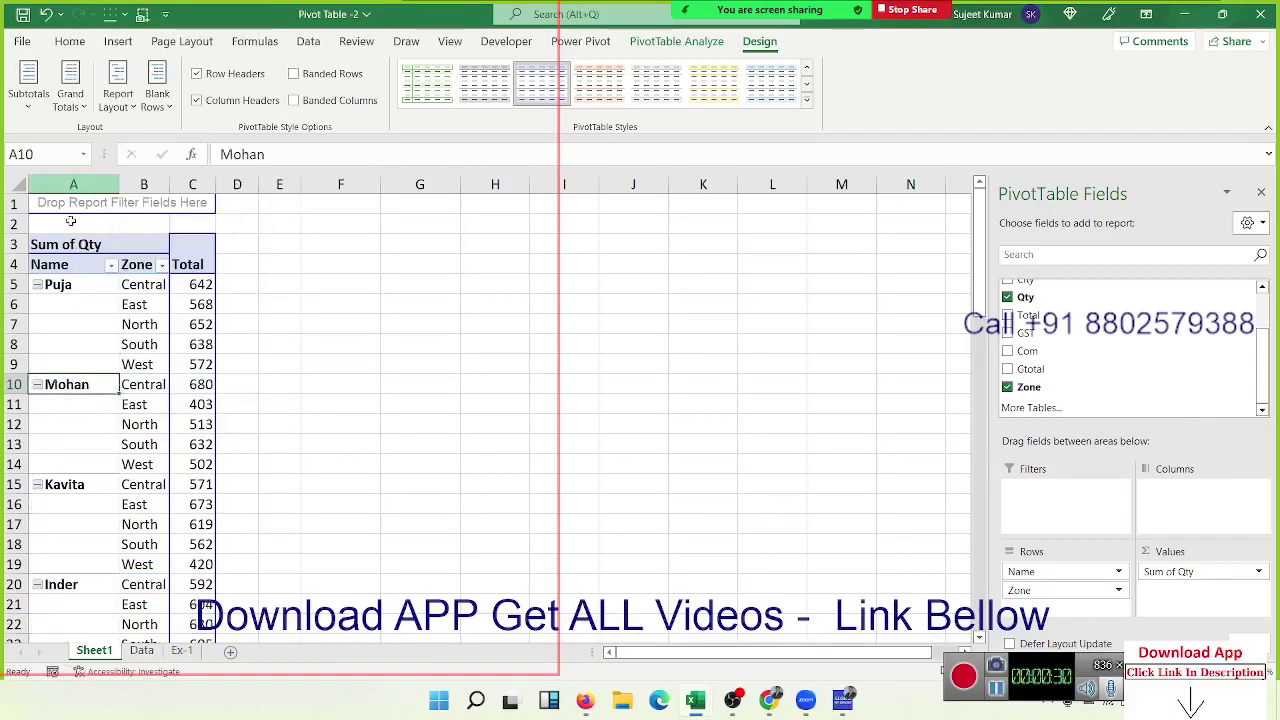
{"action": "right_click", "coordinate": [80, 344]}
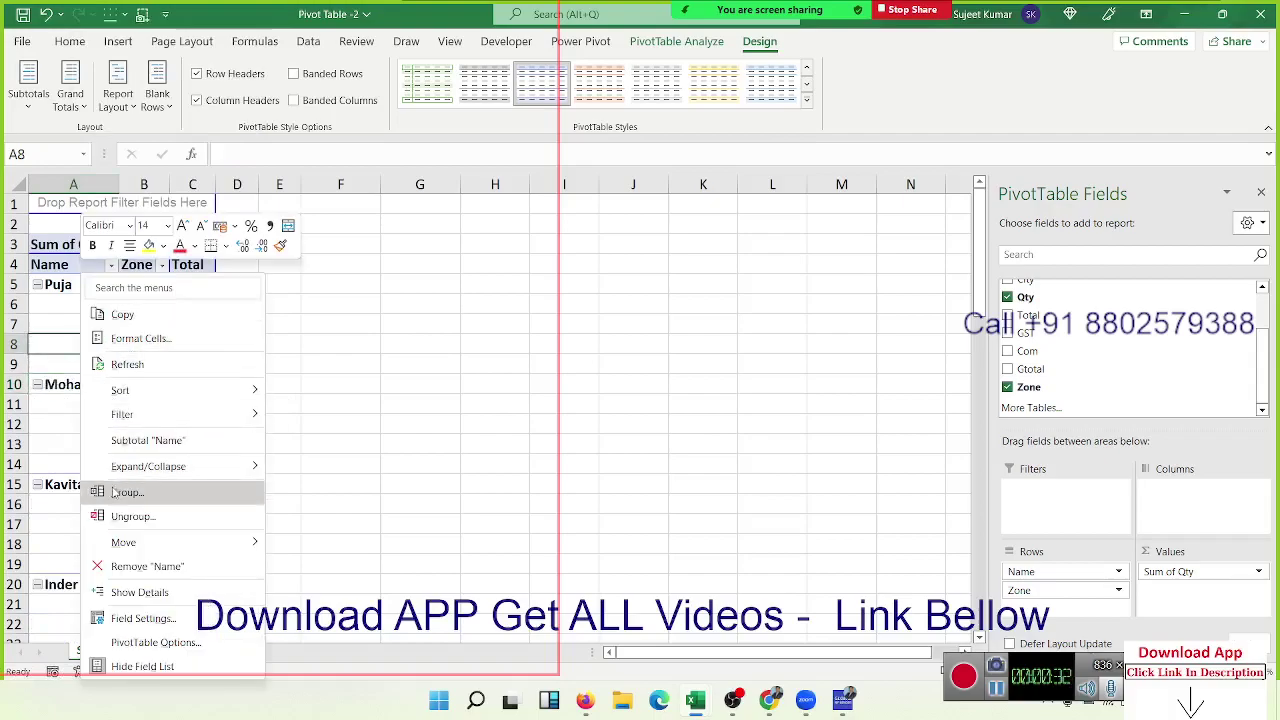
{"action": "left_click", "coordinate": [120, 440]}
{"action": "right_click", "coordinate": [76, 382]}
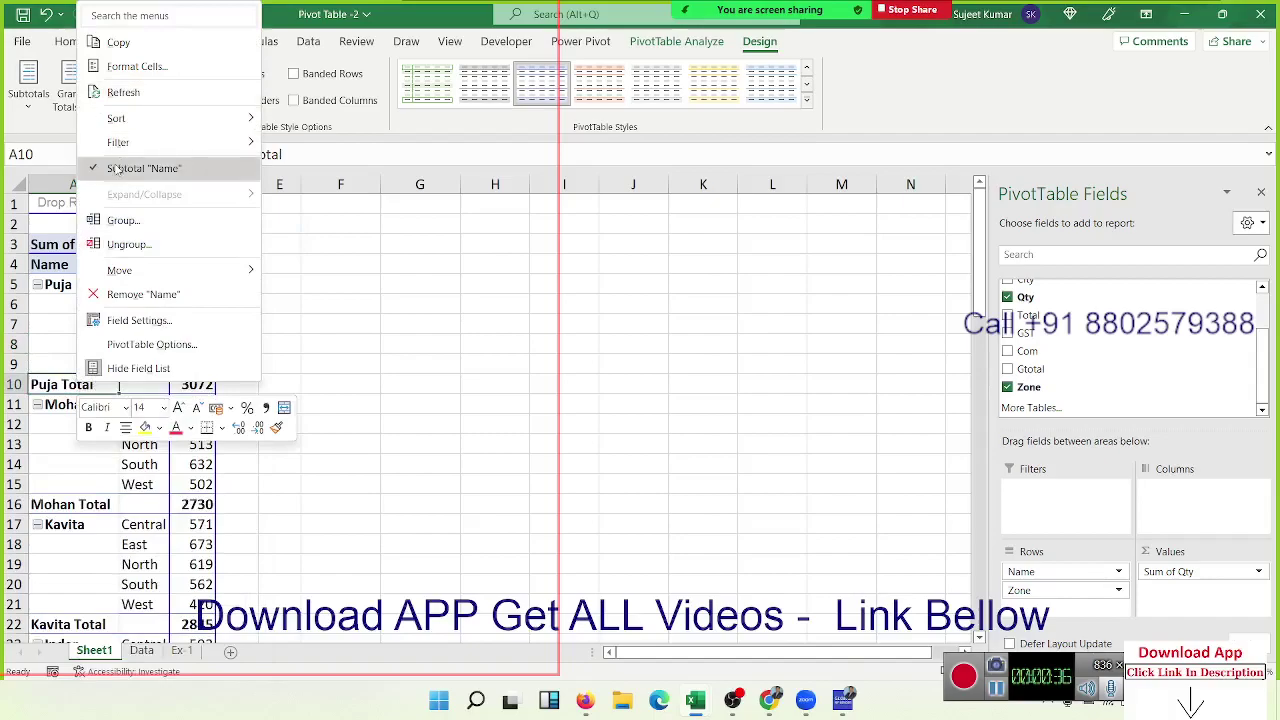
{"action": "left_click", "coordinate": [118, 167]}
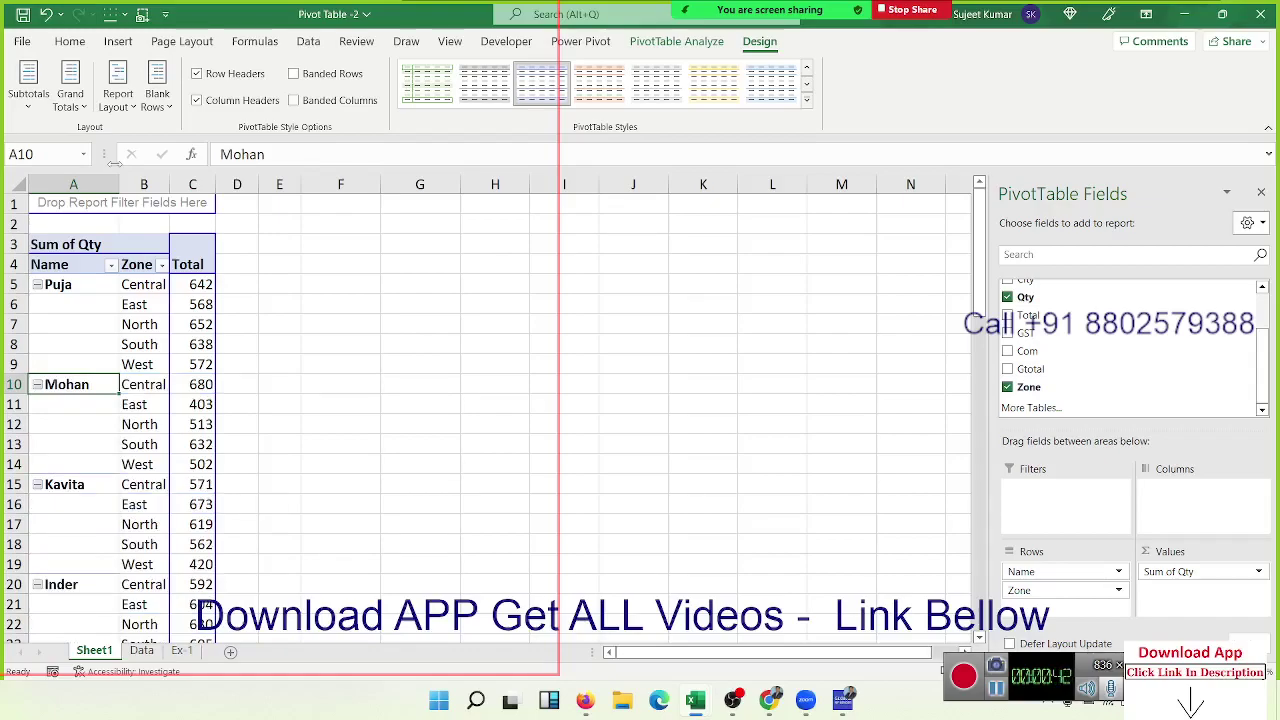
Select the North, South and West zone cells, then select column A of the pivot.
{"action": "left_click", "coordinate": [116, 324]}
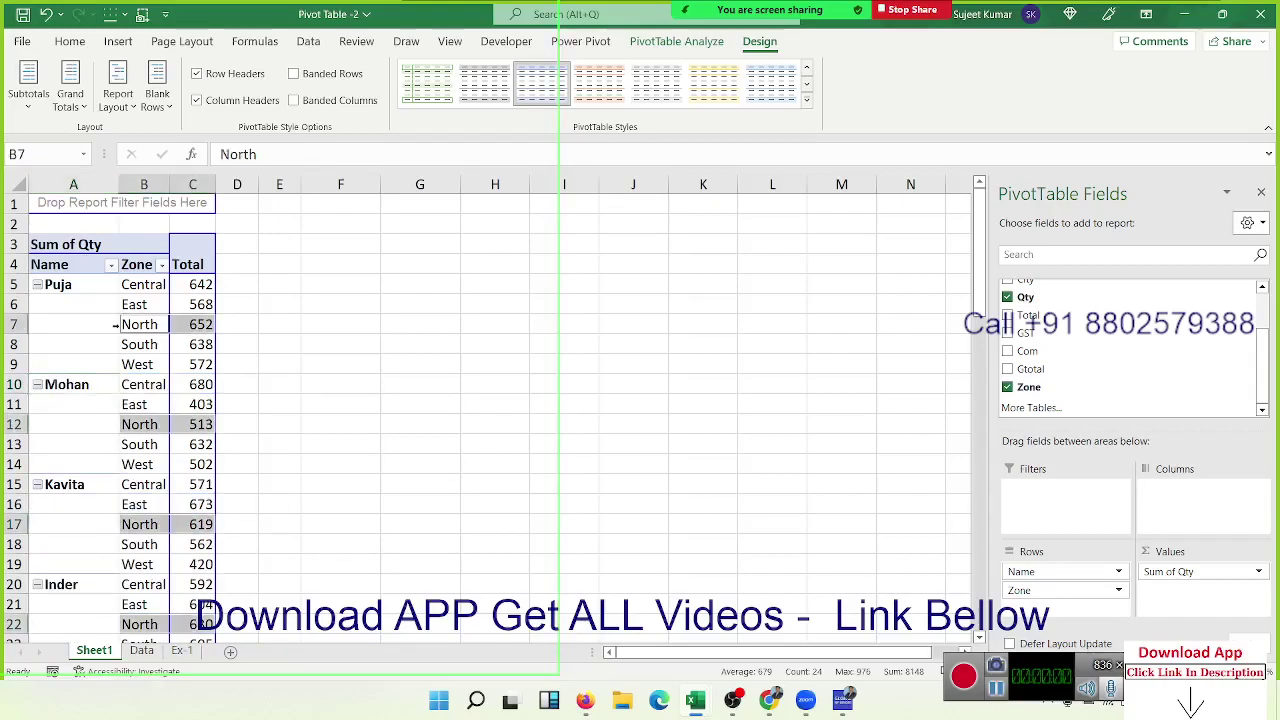
{"action": "left_click", "coordinate": [178, 340]}
{"action": "left_click", "coordinate": [120, 344]}
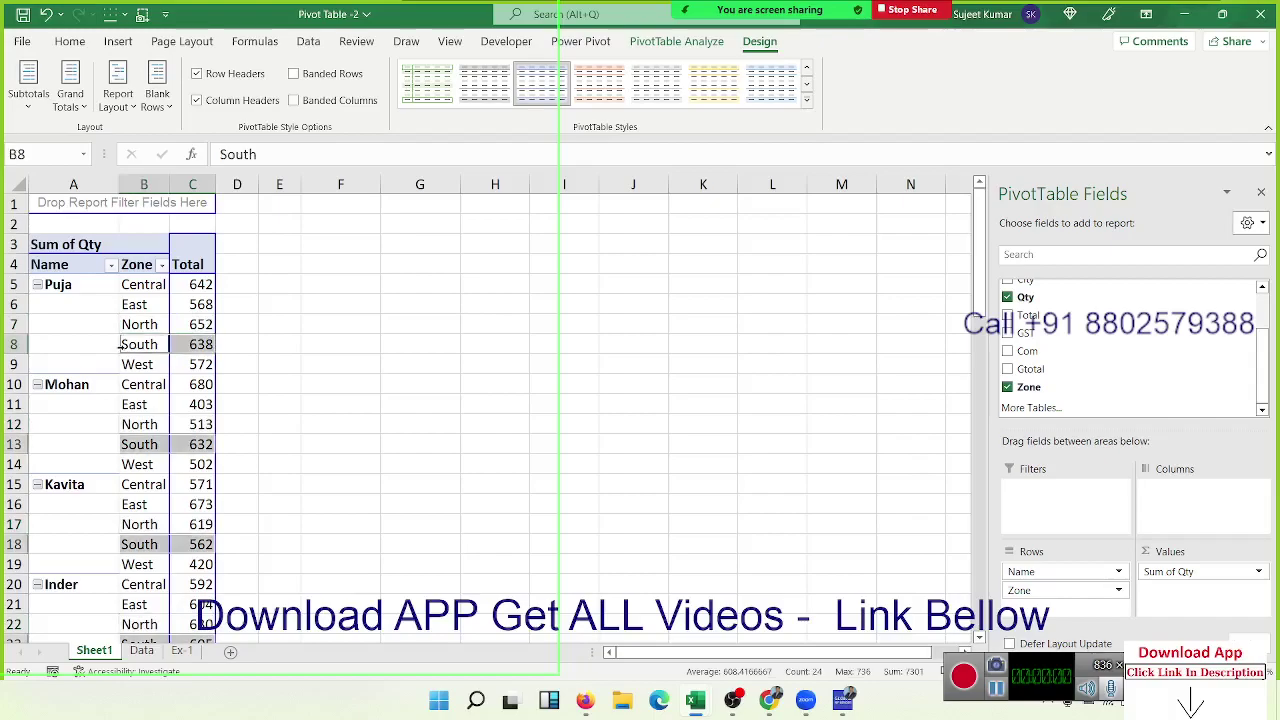
{"action": "left_click", "coordinate": [156, 364]}
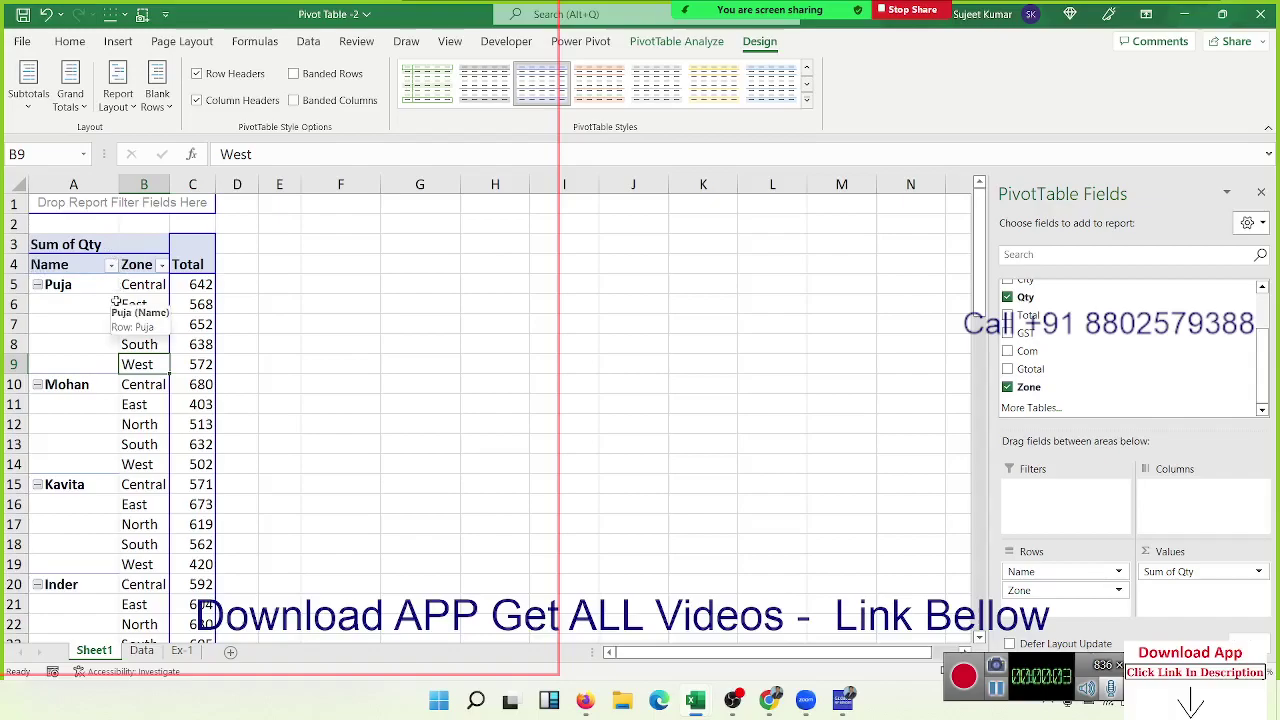
{"action": "left_click", "coordinate": [92, 185]}
Copy columns A to C and paste them as values at G1.
{"action": "left_click_drag", "start_coordinate": [126, 185], "coordinate": [195, 185]}
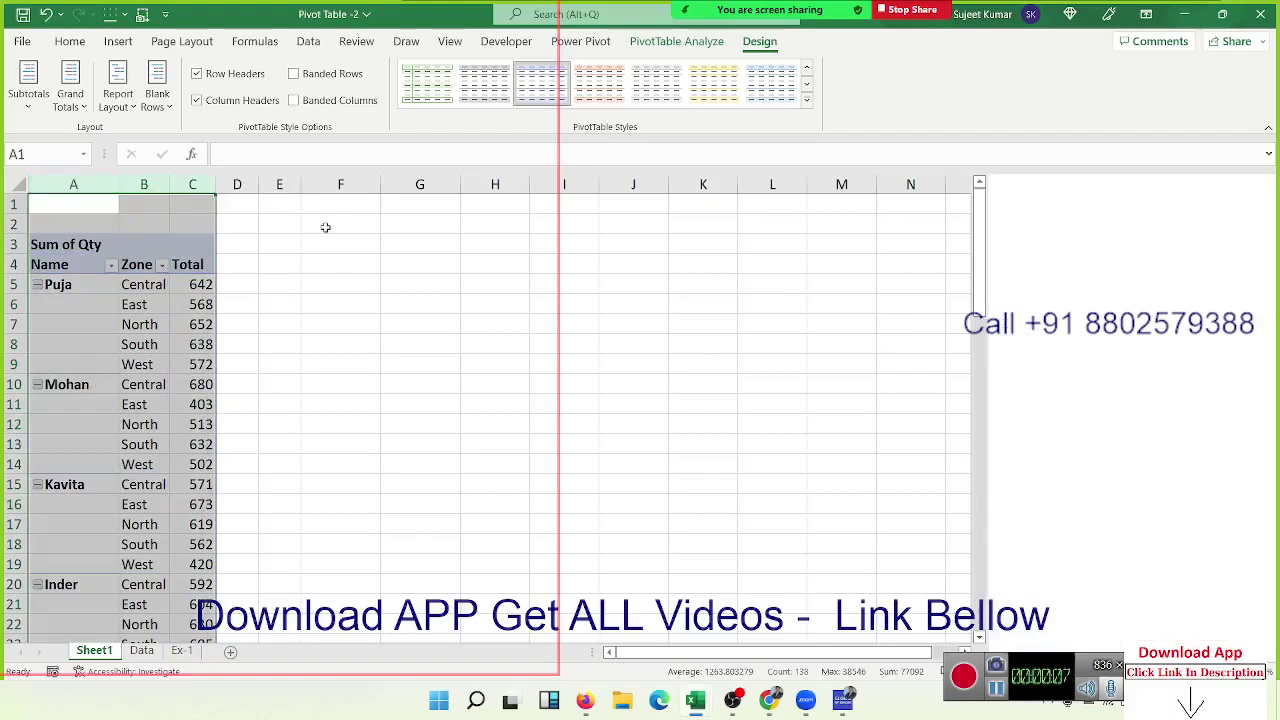
{"action": "key", "text": "ctrl+c"}
{"action": "left_click", "coordinate": [440, 202]}
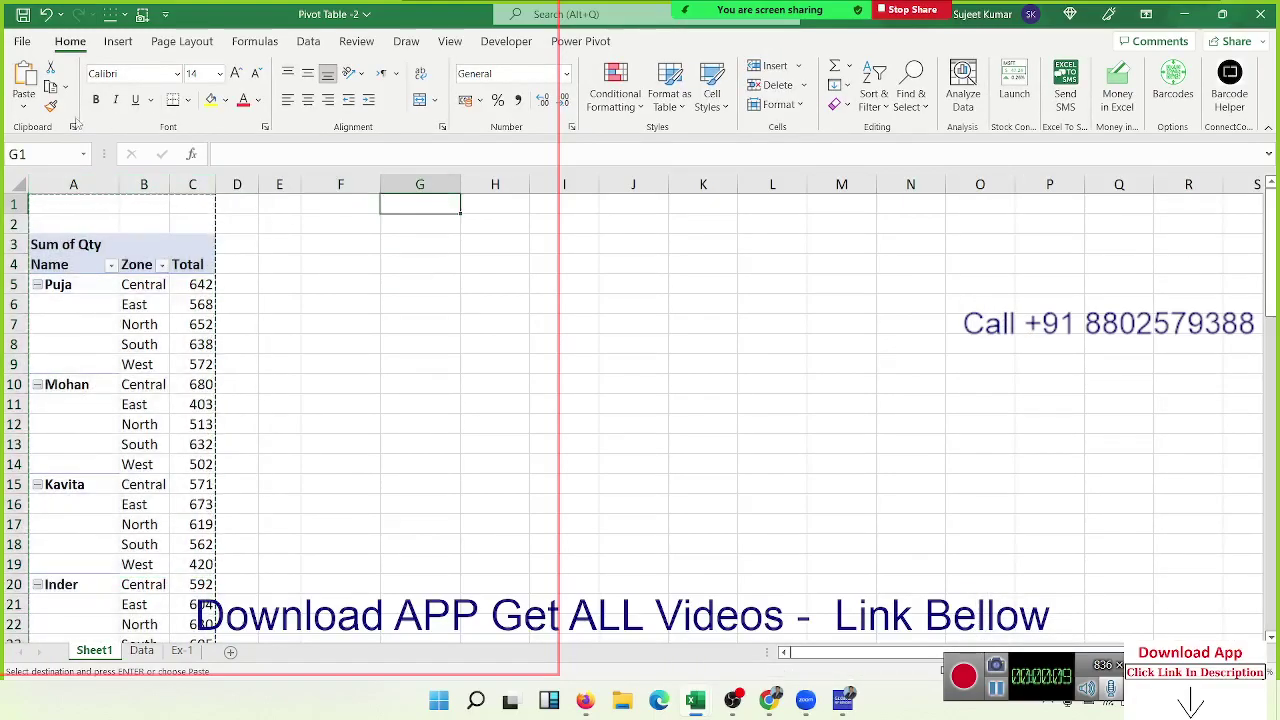
{"action": "left_click", "coordinate": [25, 107]}
{"action": "left_click", "coordinate": [21, 233]}
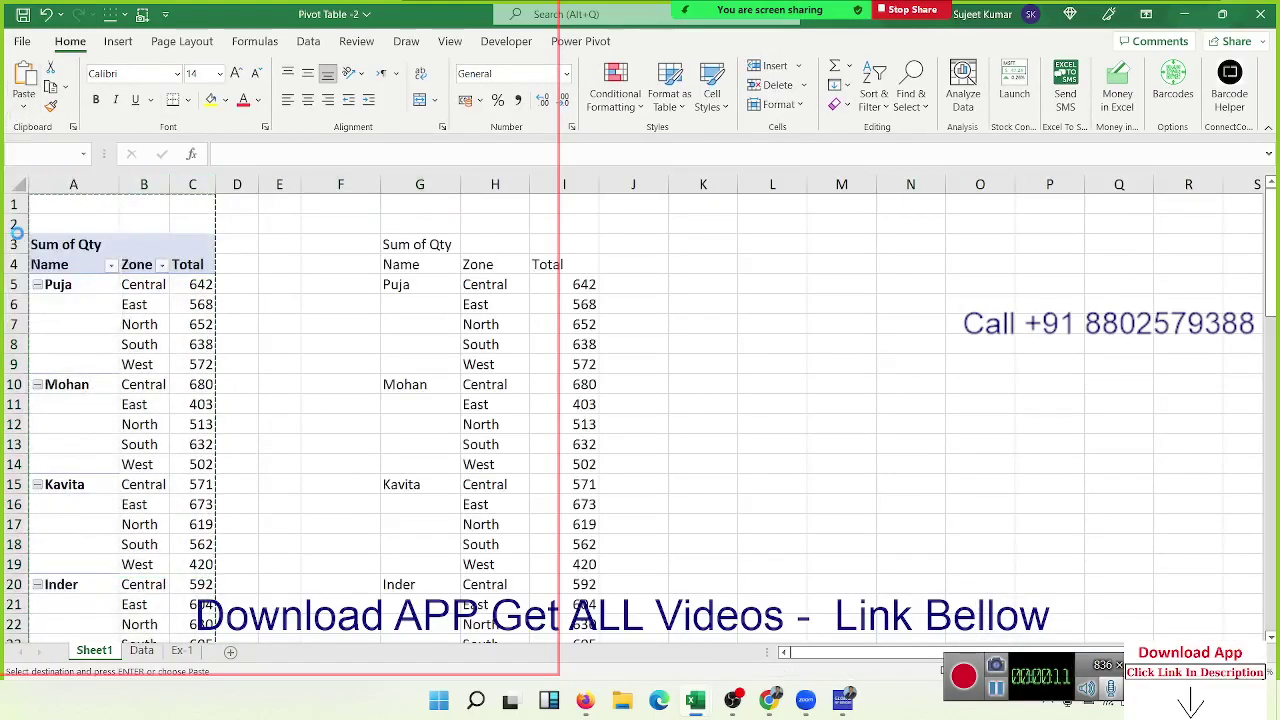
Add filter buttons to the copy's Name, Zone and Total headers in row 4.
{"action": "left_click", "coordinate": [414, 302]}
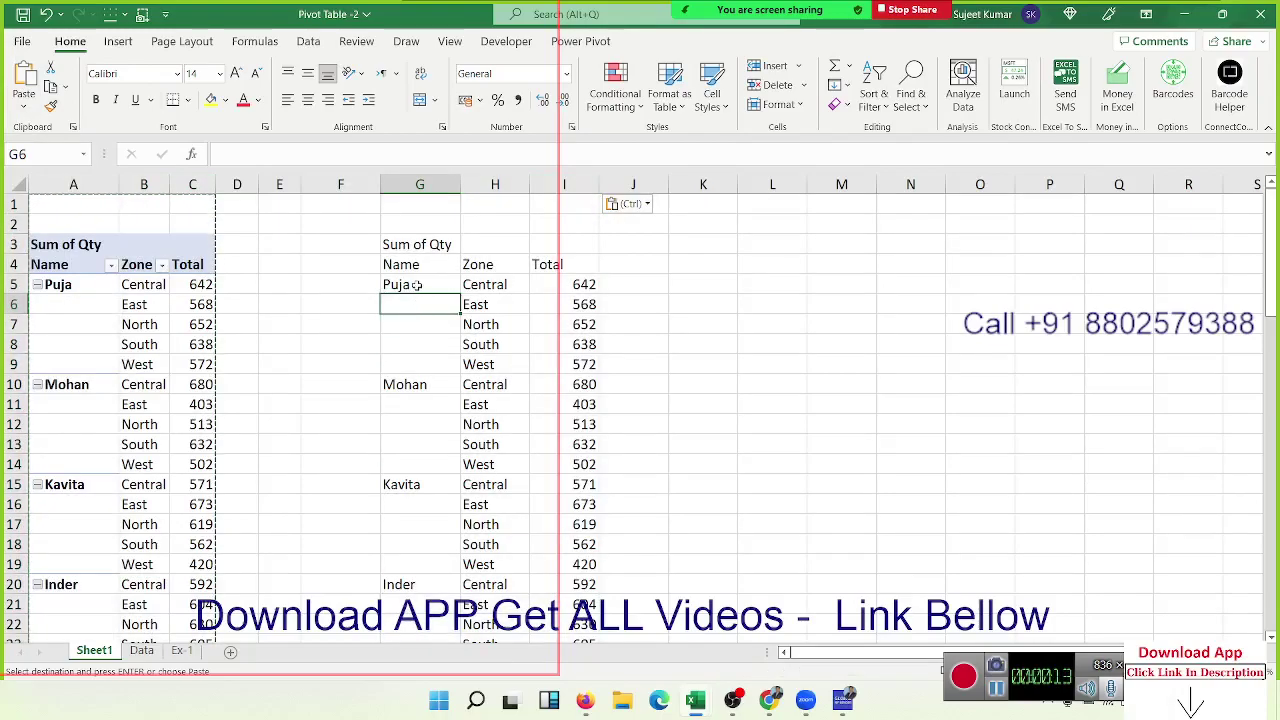
{"action": "left_click", "coordinate": [416, 286]}
{"action": "left_click_drag", "start_coordinate": [416, 286], "coordinate": [470, 284]}
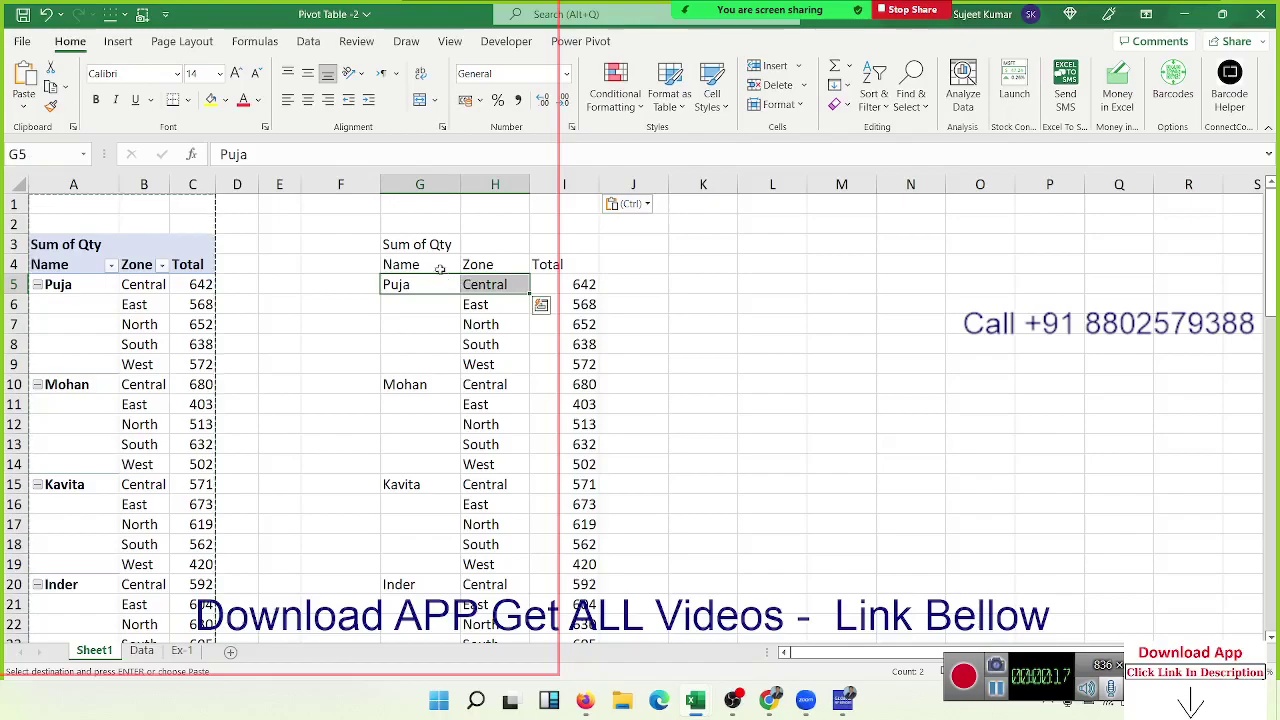
{"action": "left_click", "coordinate": [439, 268]}
{"action": "key", "text": "Escape"}
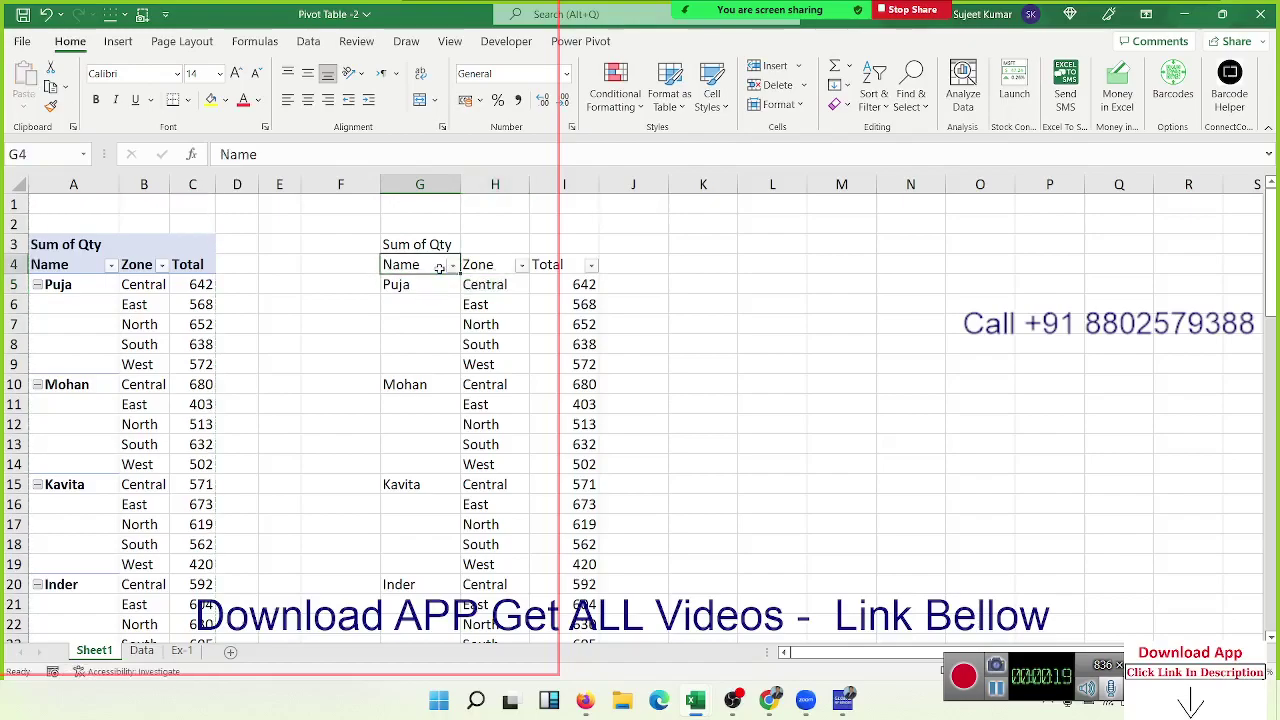
{"action": "left_click", "coordinate": [452, 265]}
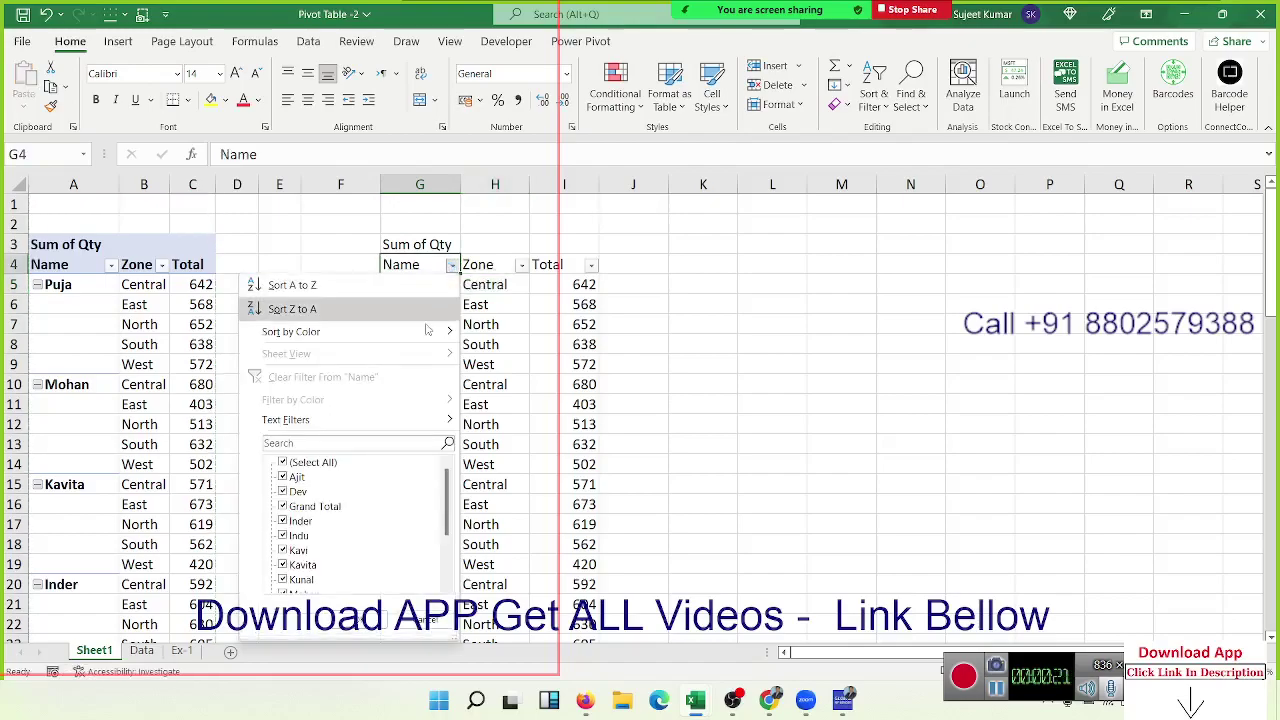
{"action": "left_click", "coordinate": [289, 464]}
{"action": "left_click", "coordinate": [289, 477]}
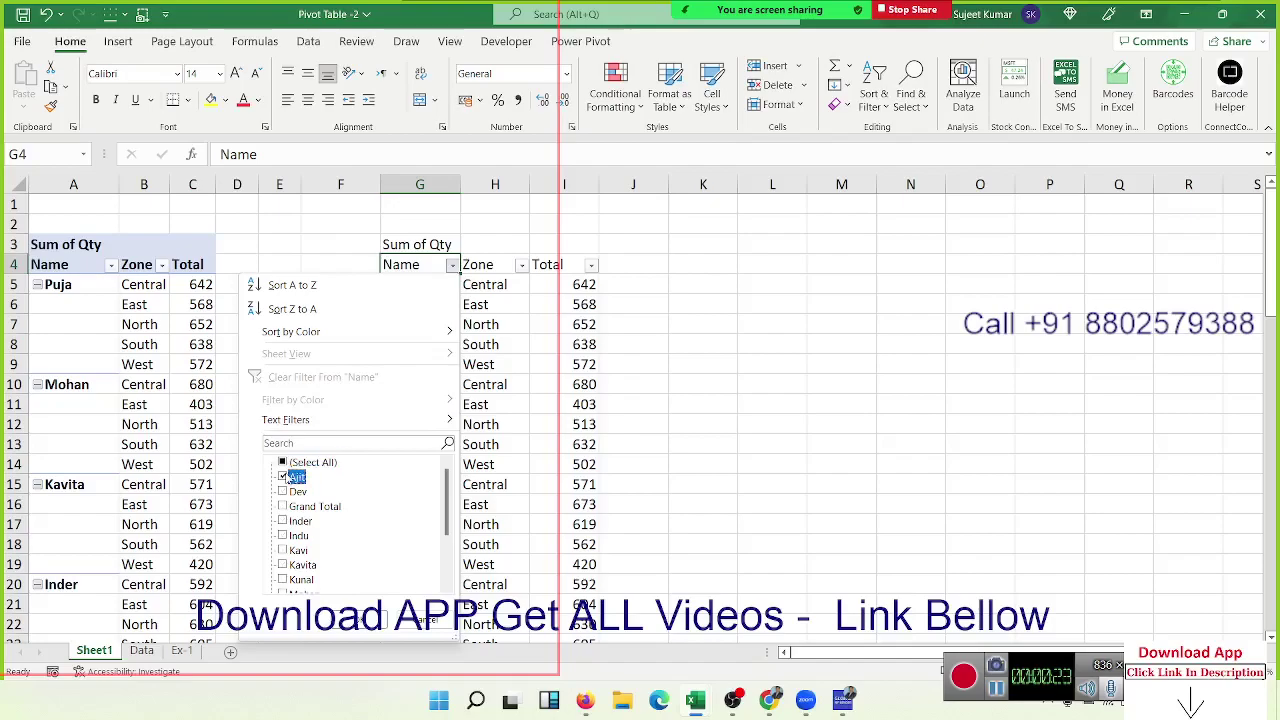
{"action": "left_click", "coordinate": [362, 618]}
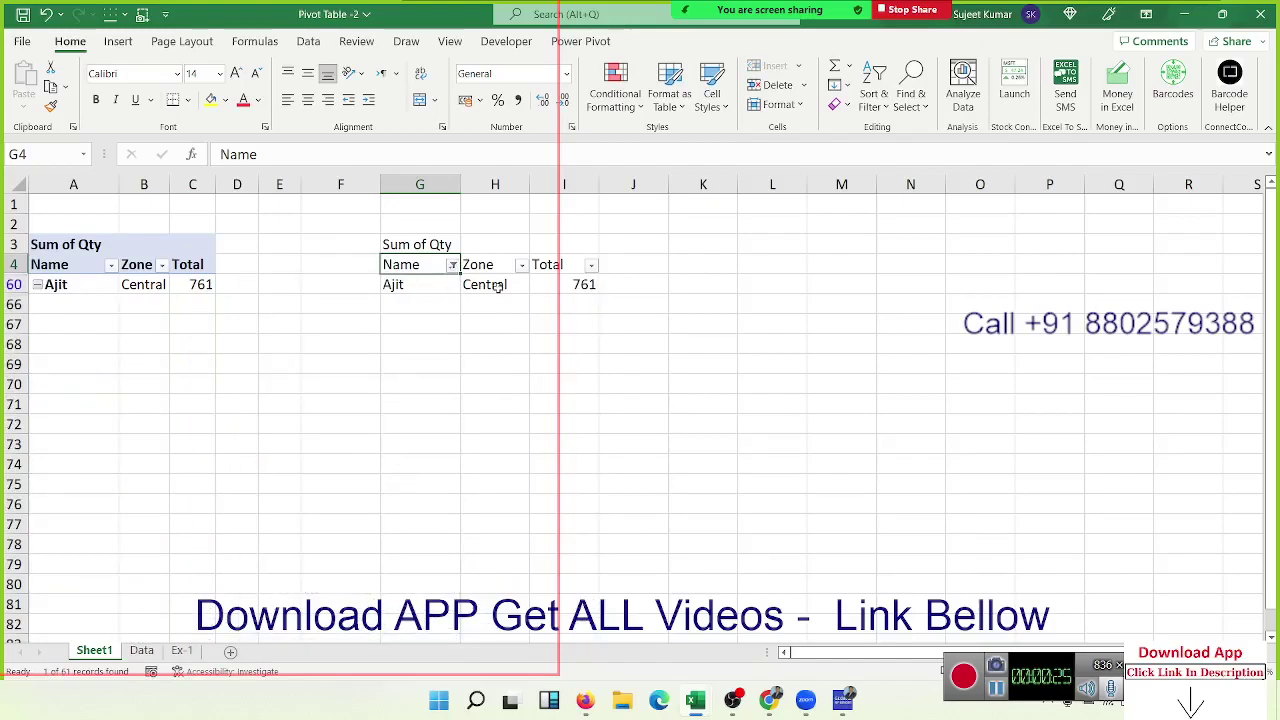
{"action": "left_click", "coordinate": [453, 264]}
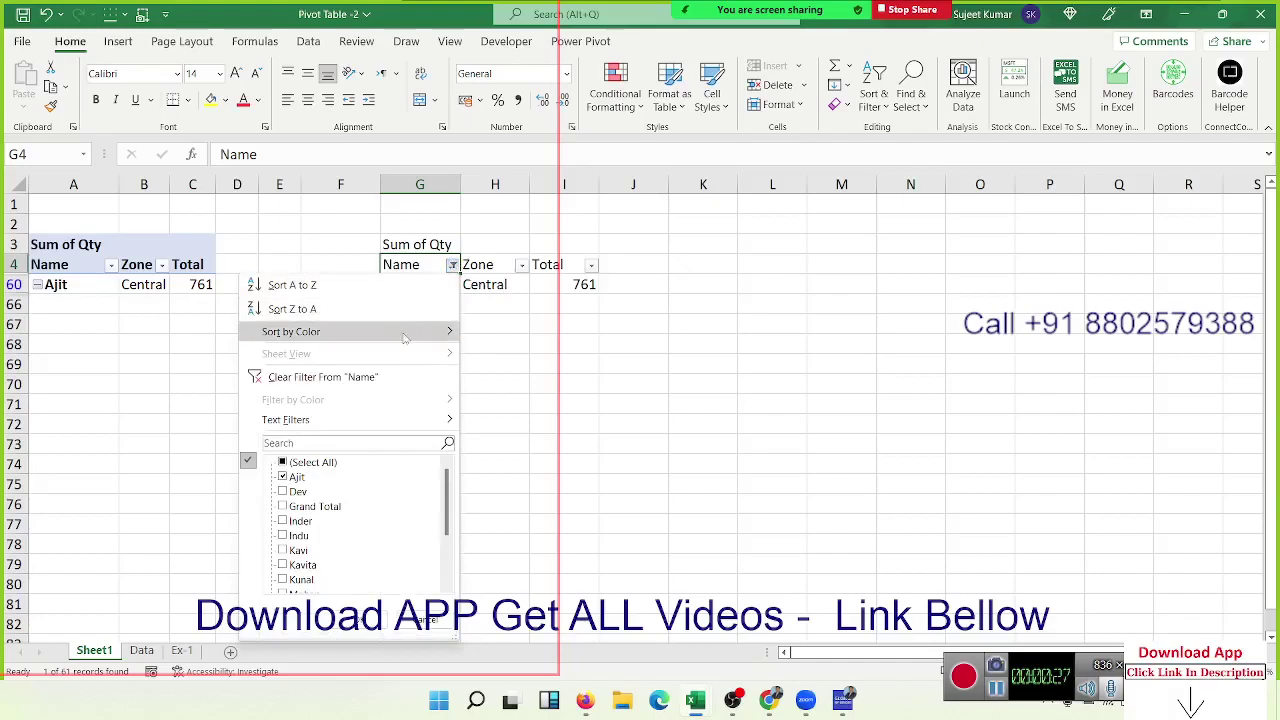
{"action": "left_click", "coordinate": [300, 377]}
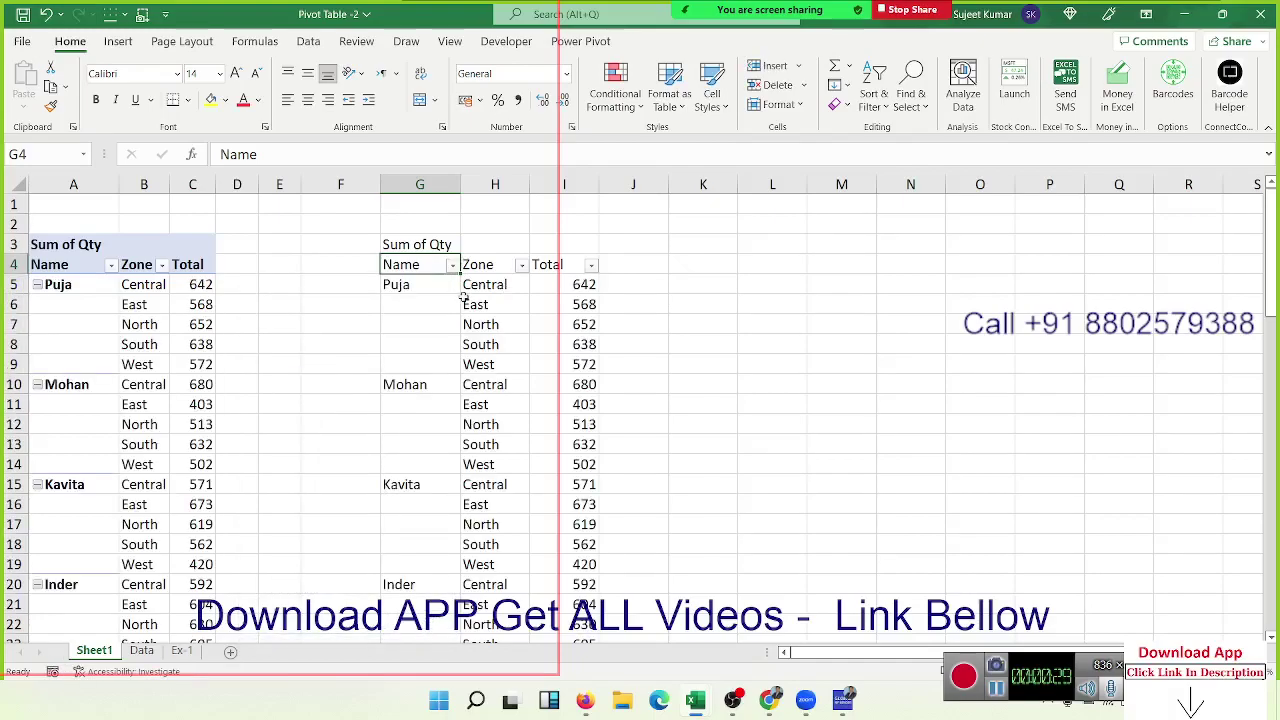
Fill Puja and Mohan down into the blank Name cells below them in column G.
{"action": "left_click_drag", "start_coordinate": [423, 286], "coordinate": [421, 356]}
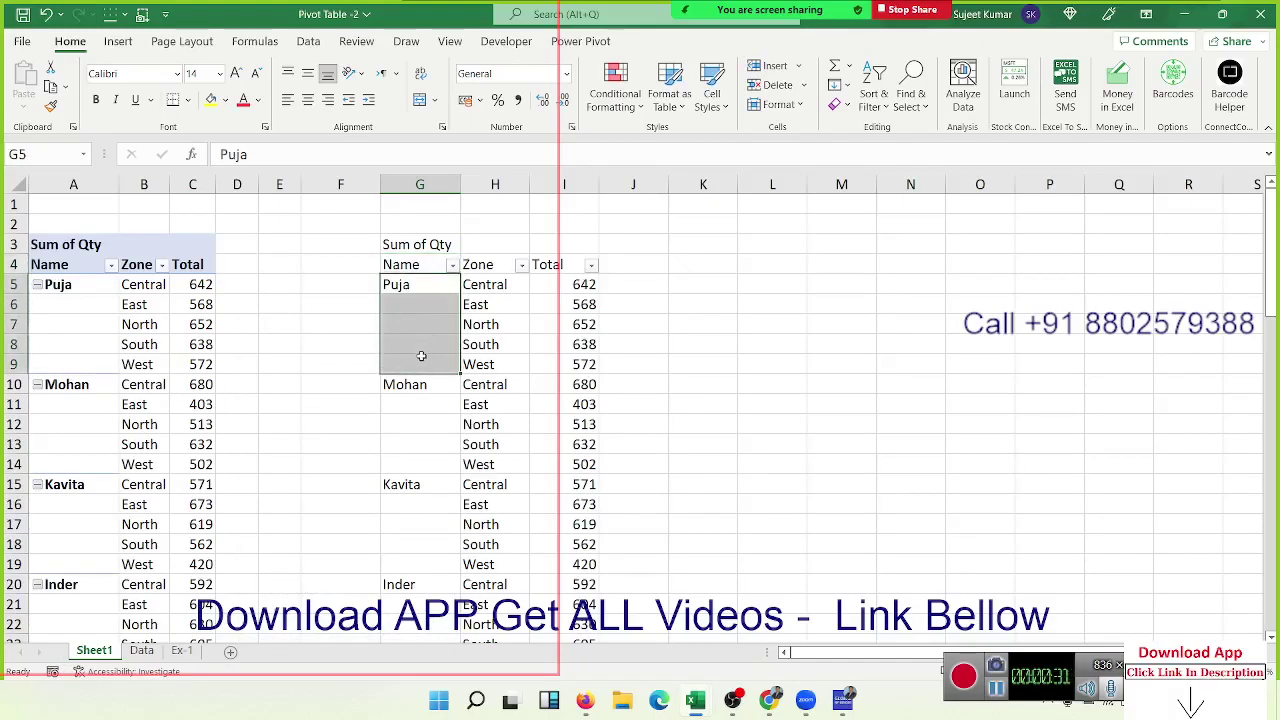
{"action": "key", "text": "ctrl+d"}
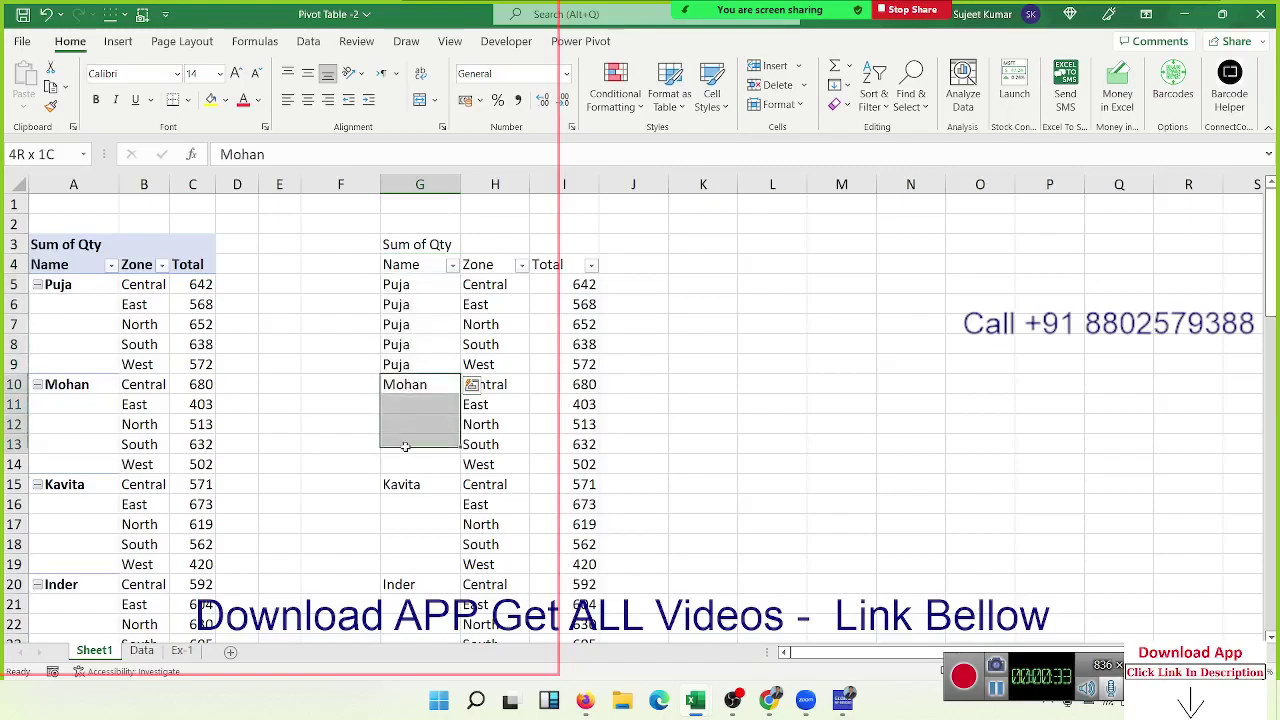
{"action": "left_click_drag", "start_coordinate": [405, 387], "coordinate": [407, 560]}
{"action": "key", "text": "ctrl+d"}
{"action": "key", "text": "ctrl+d"}
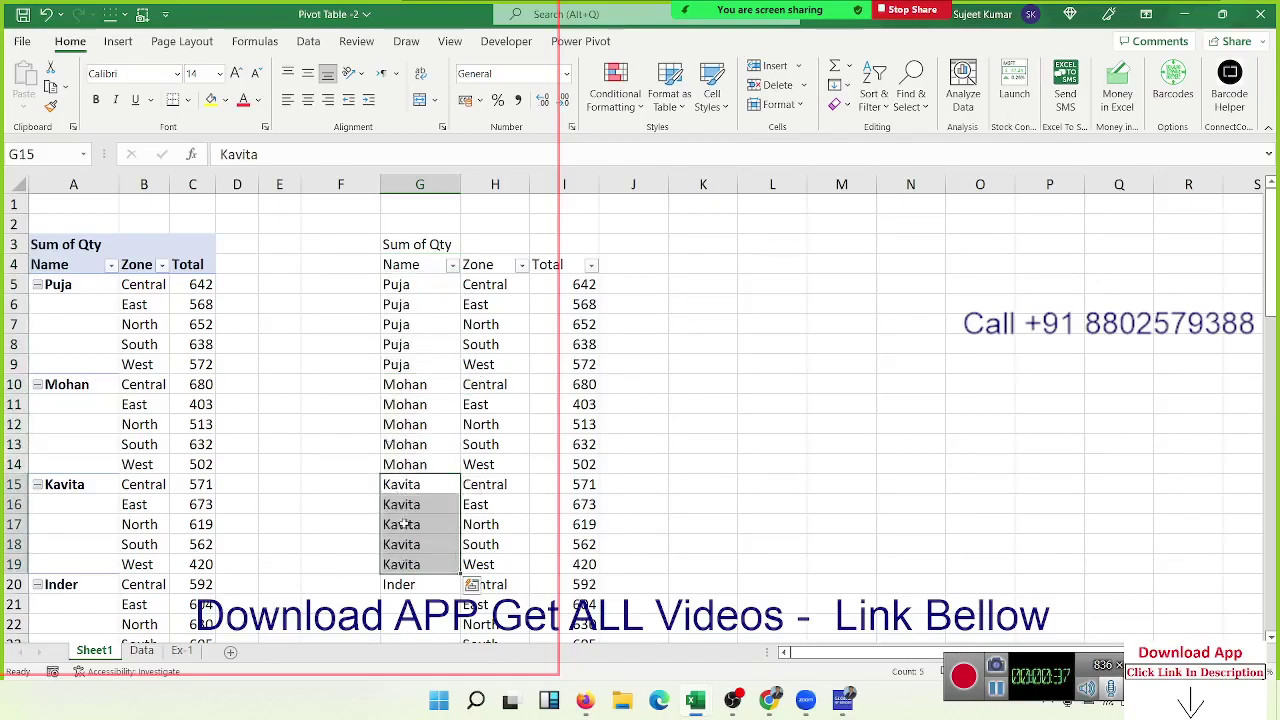
Set the original pivot's Report Layout to Repeat All Item Labels so names fill column A.
{"action": "left_click", "coordinate": [143, 324]}
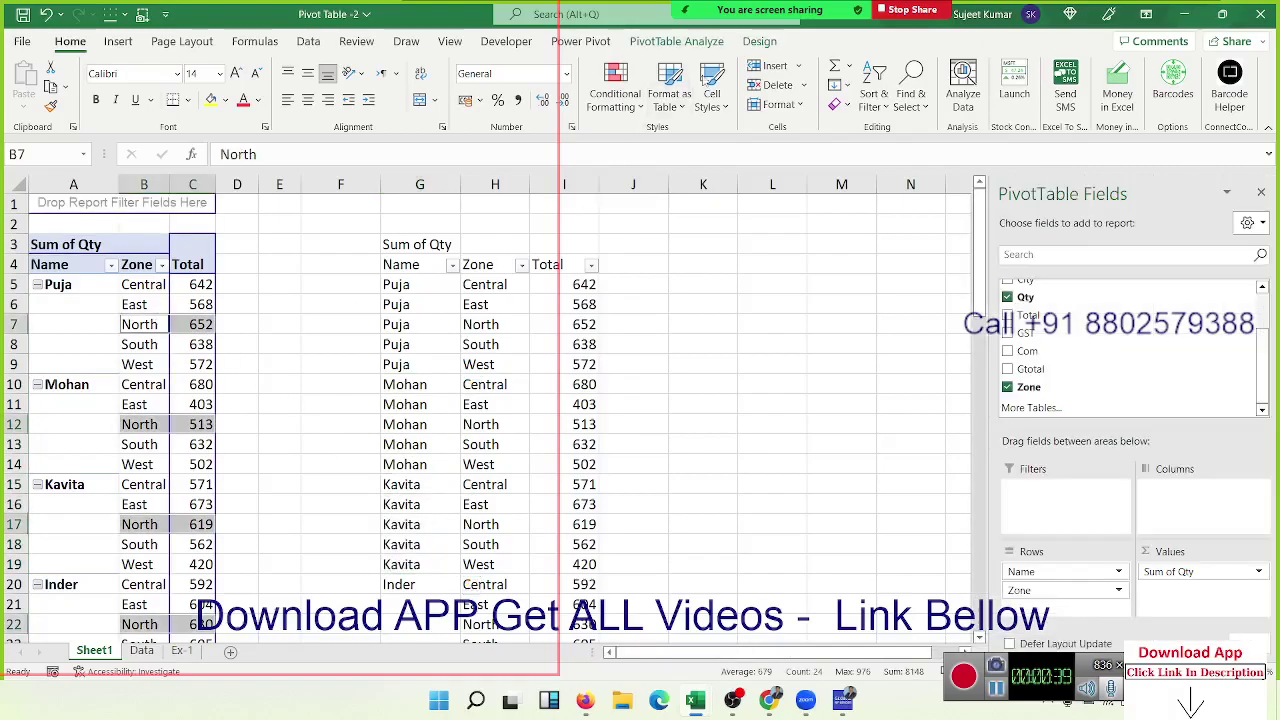
{"action": "left_click", "coordinate": [758, 42]}
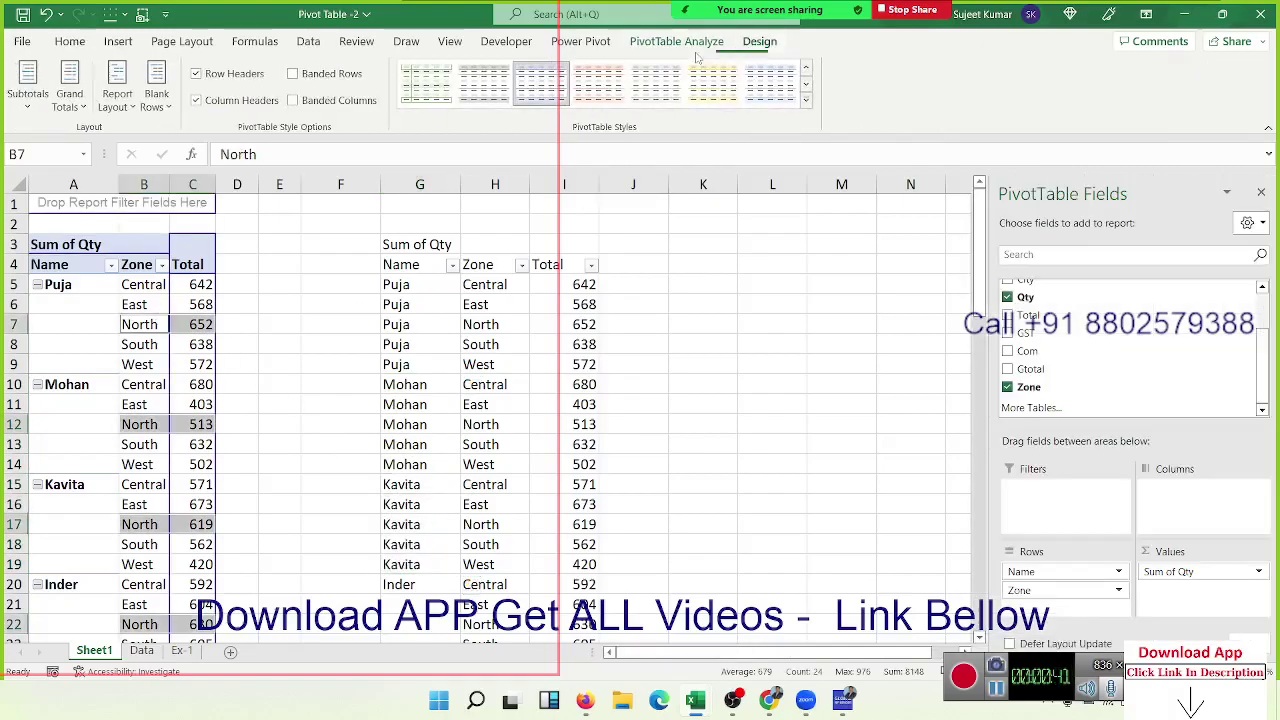
{"action": "left_click", "coordinate": [131, 106]}
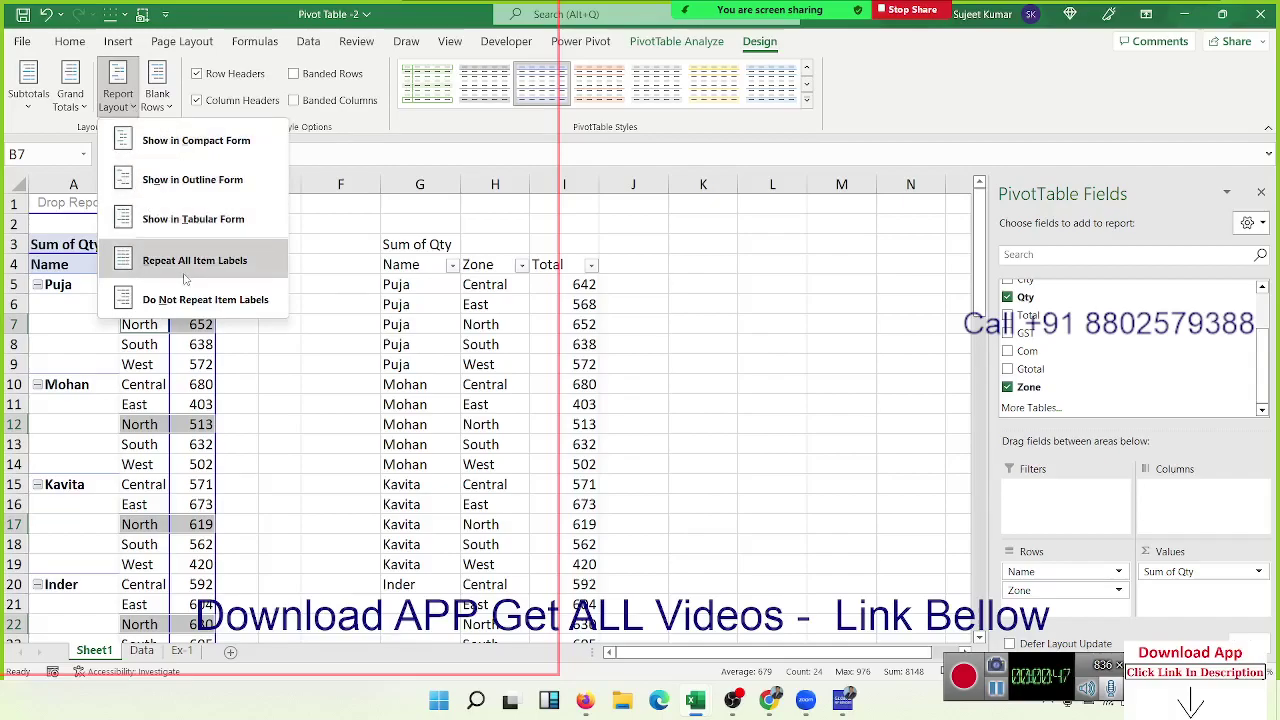
{"action": "left_click", "coordinate": [184, 262]}
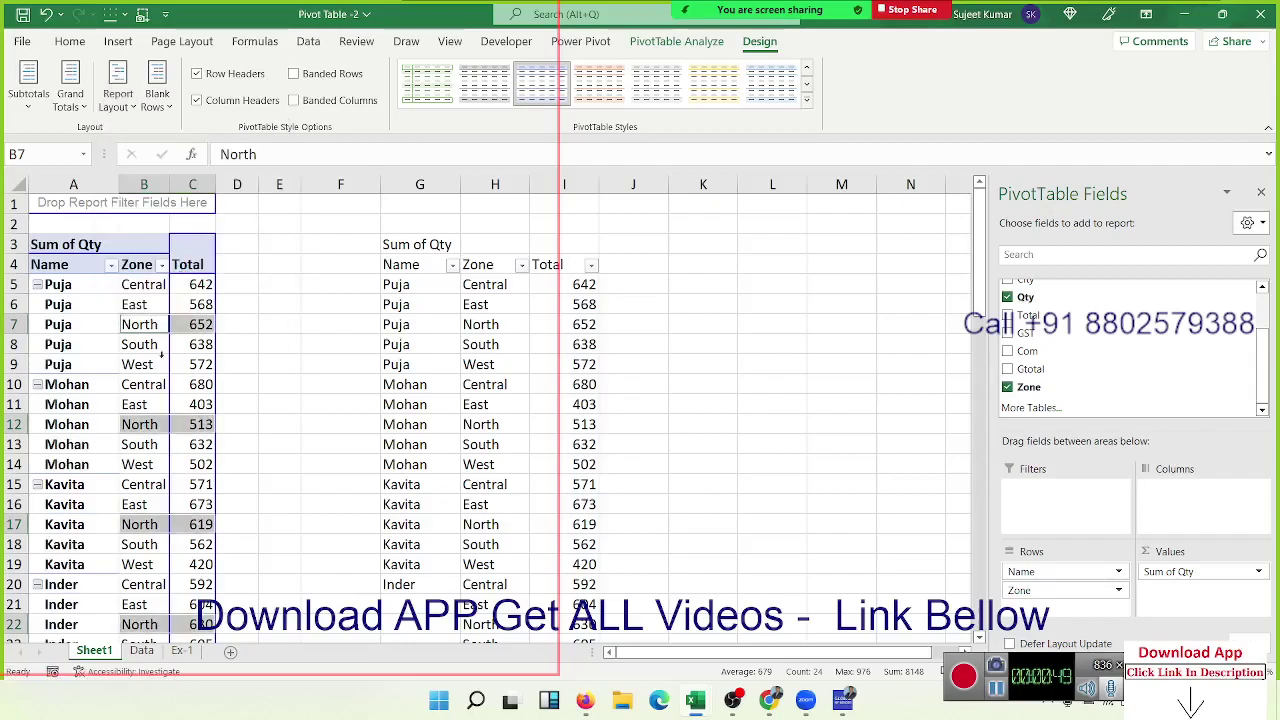
{"action": "left_click", "coordinate": [82, 364]}
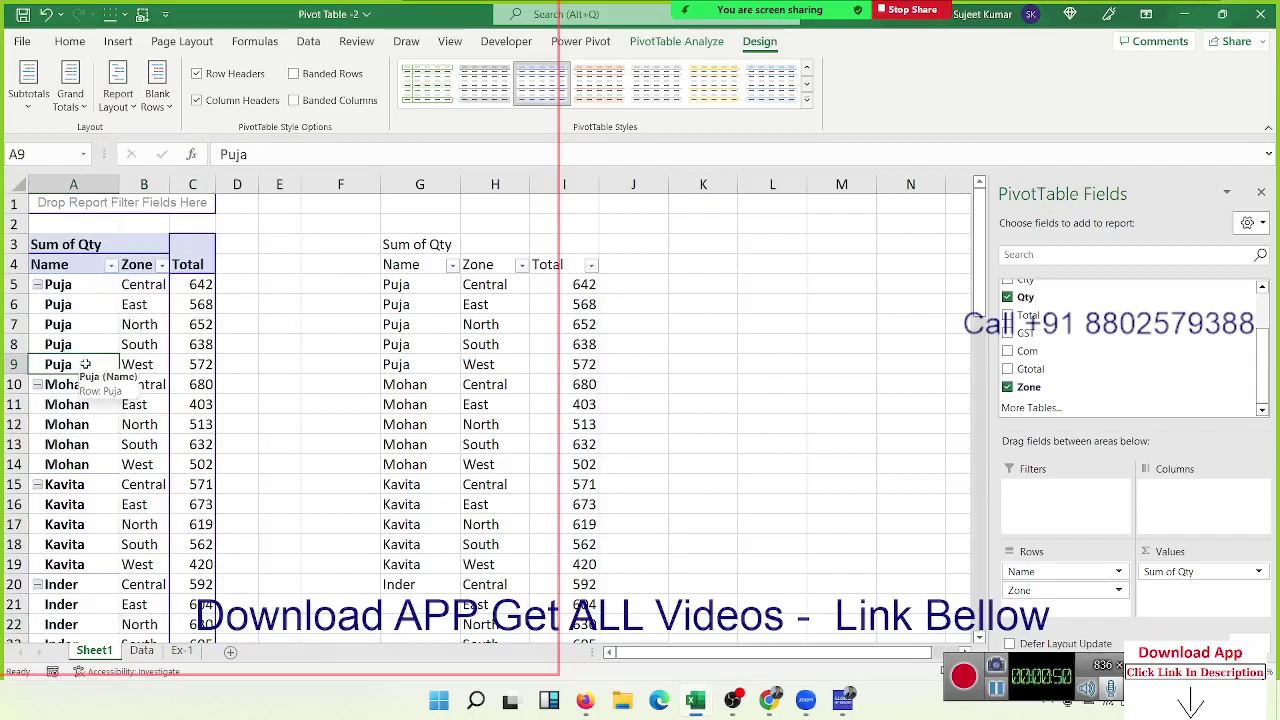
Insert a blank line after each Name group in the pivot and review the result.
{"action": "left_click", "coordinate": [158, 97]}
{"action": "left_click", "coordinate": [198, 140]}
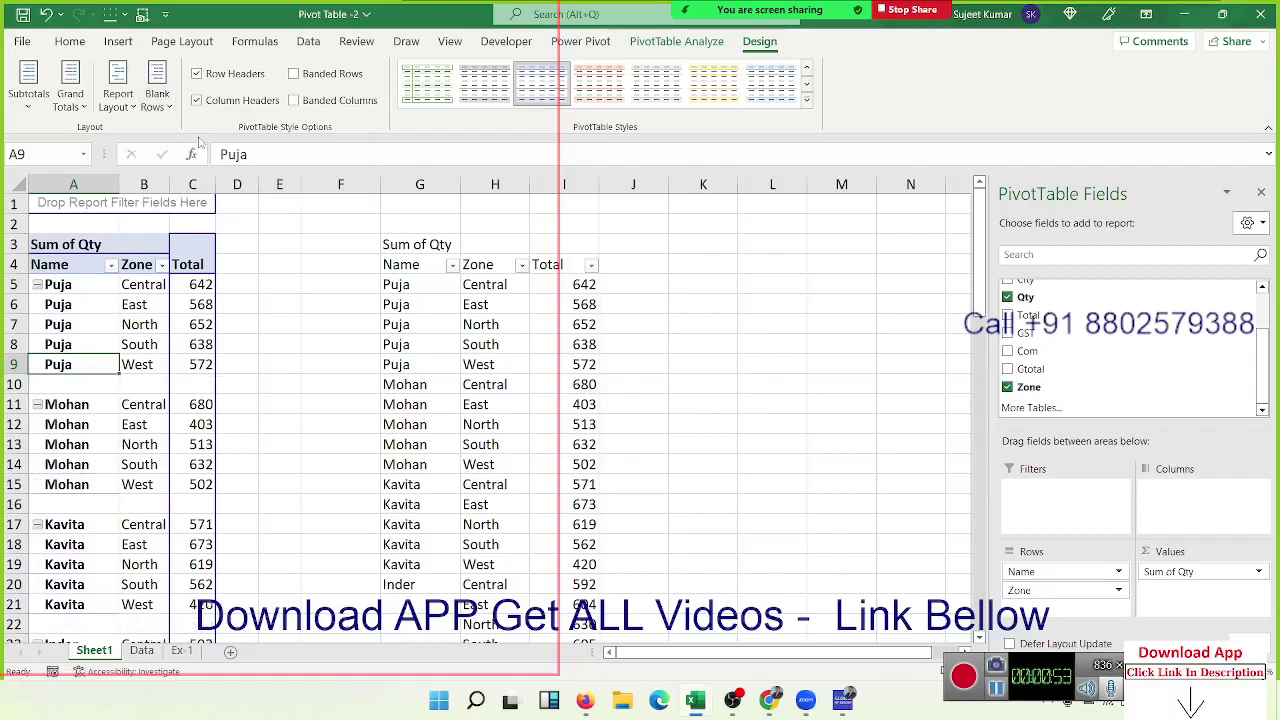
{"action": "left_click", "coordinate": [88, 395]}
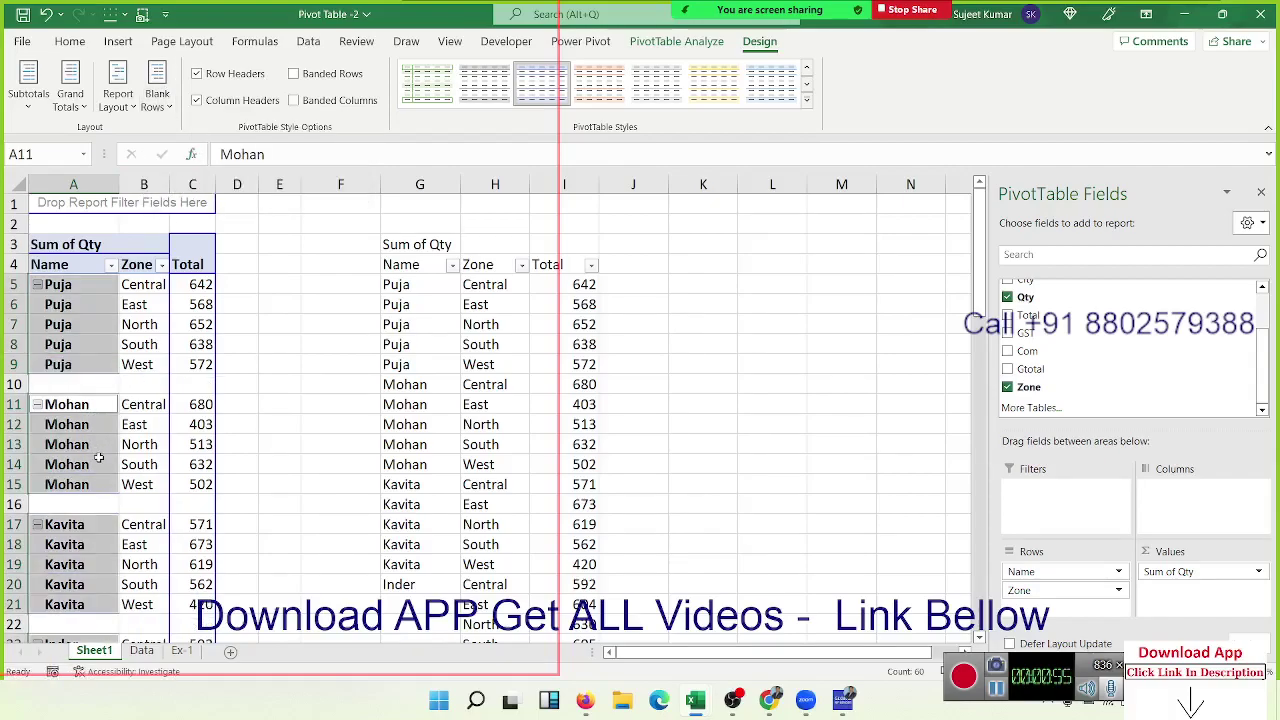
{"action": "left_click", "coordinate": [115, 378]}
{"action": "left_click", "coordinate": [179, 384]}
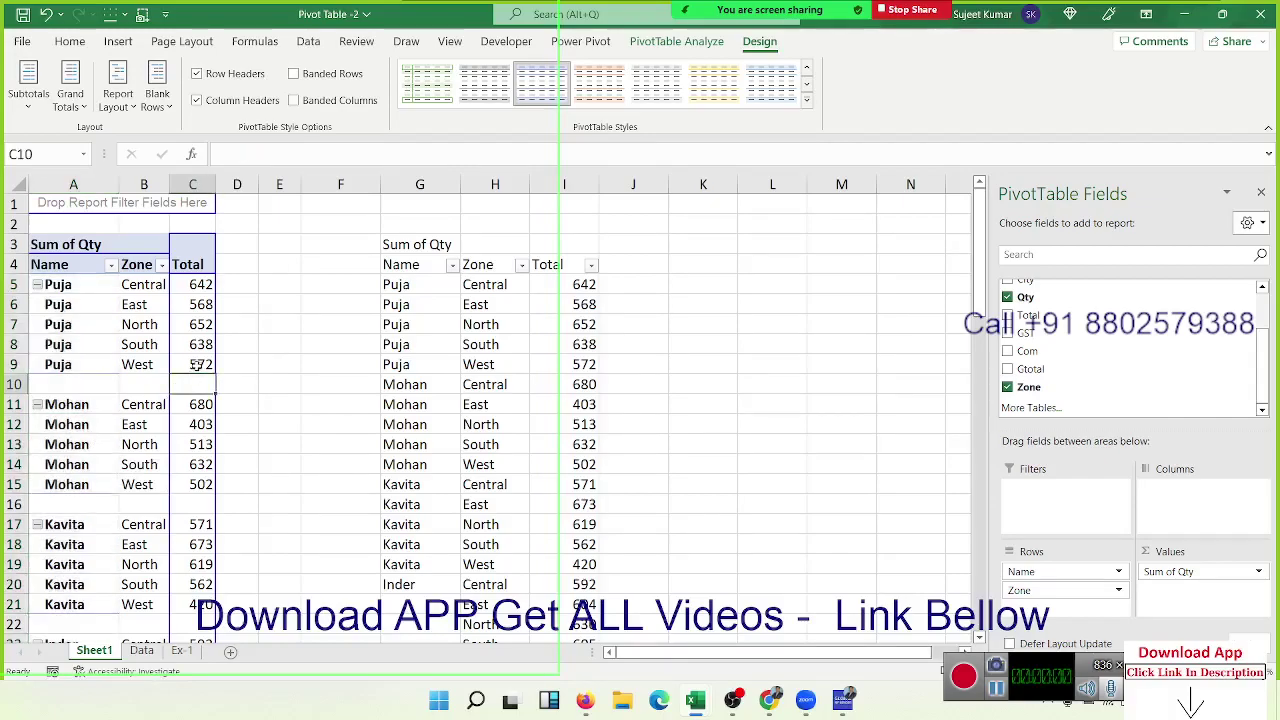
{"action": "mouse_move", "coordinate": [196, 364]}
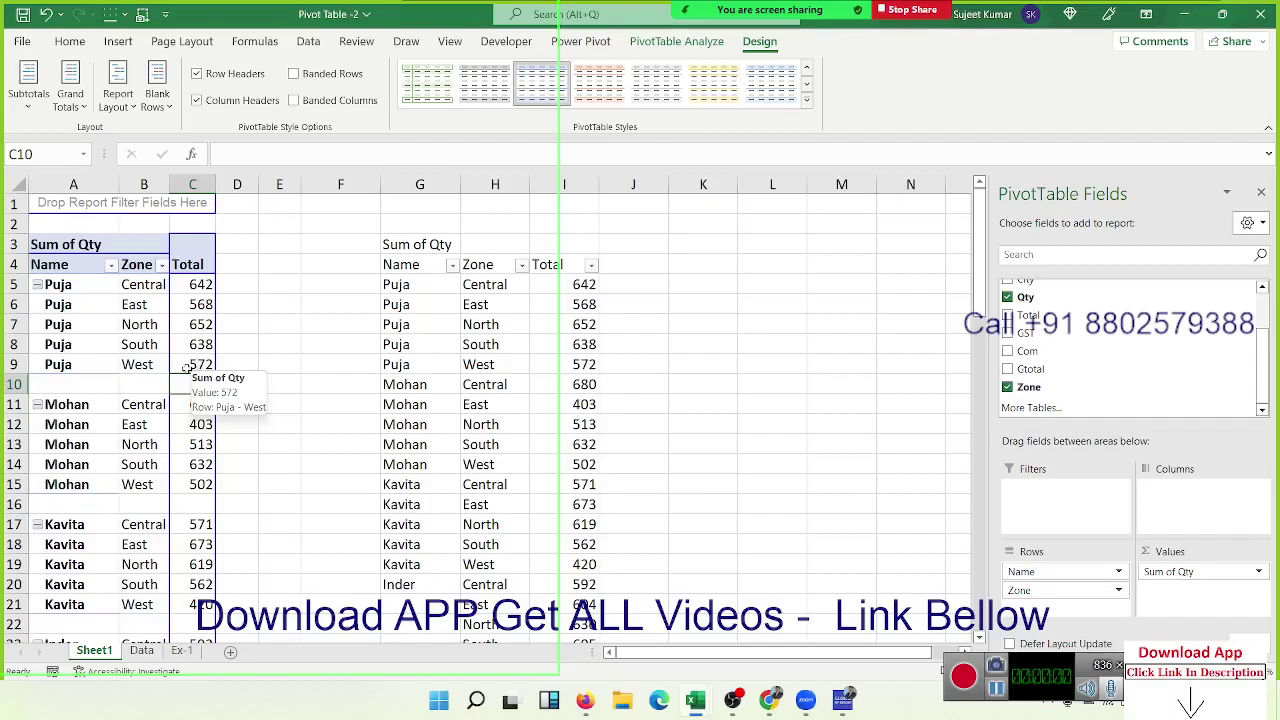
{"action": "scroll", "coordinate": [186, 369], "scroll_direction": "down", "scroll_amount": 6}
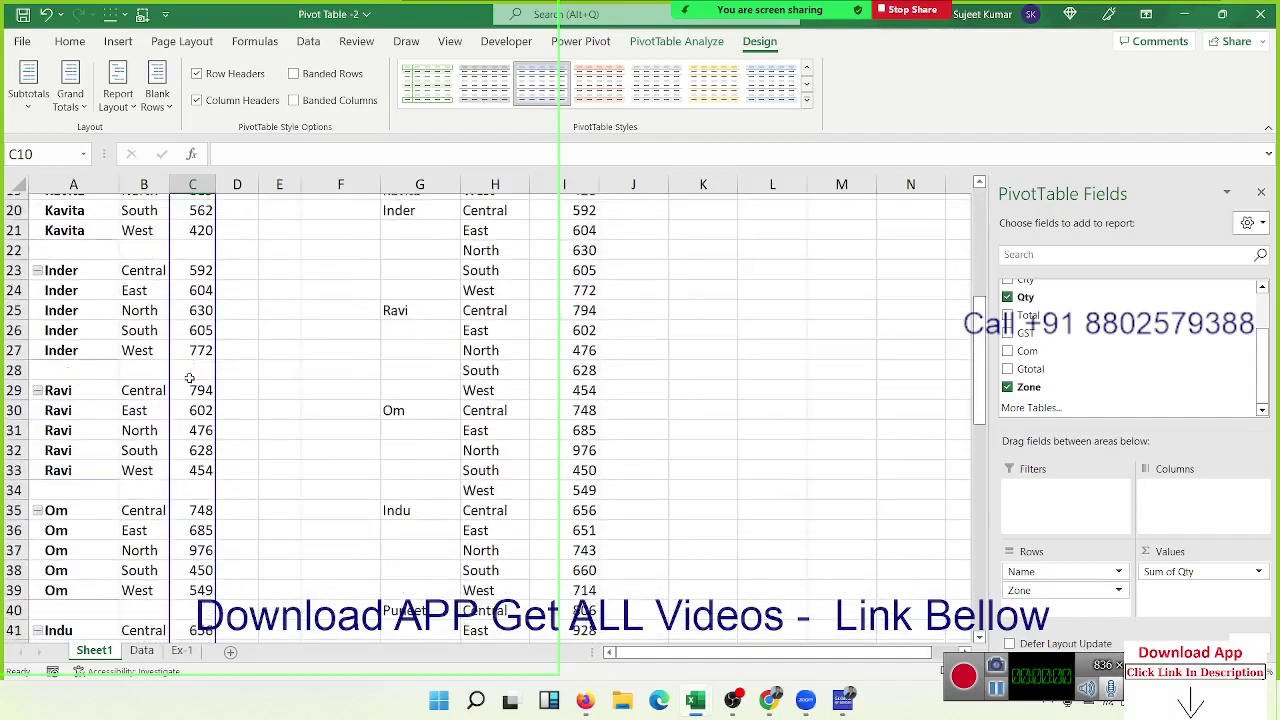
{"action": "scroll", "coordinate": [189, 377], "scroll_direction": "up", "scroll_amount": 5}
{"action": "scroll", "coordinate": [189, 377], "scroll_direction": "up", "scroll_amount": 2}
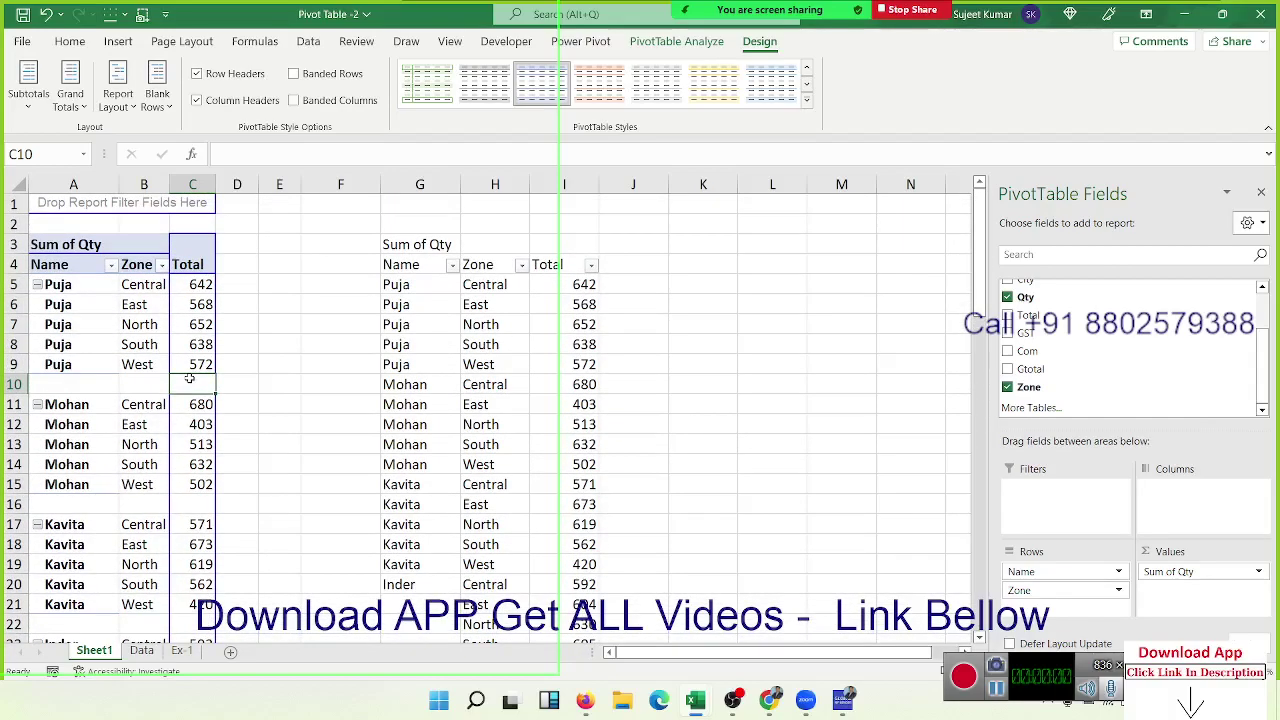
Remove the blank line after each item using the Blank Rows menu.
{"action": "left_click", "coordinate": [115, 287]}
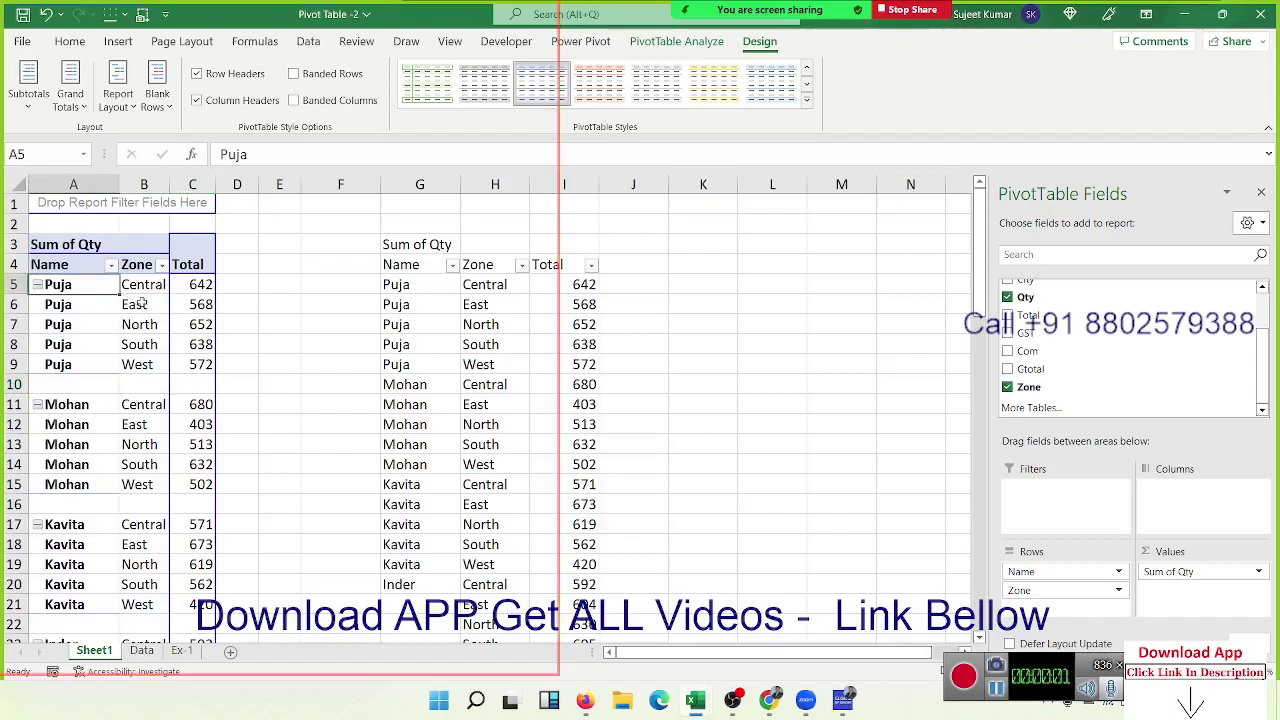
{"action": "left_click", "coordinate": [72, 388]}
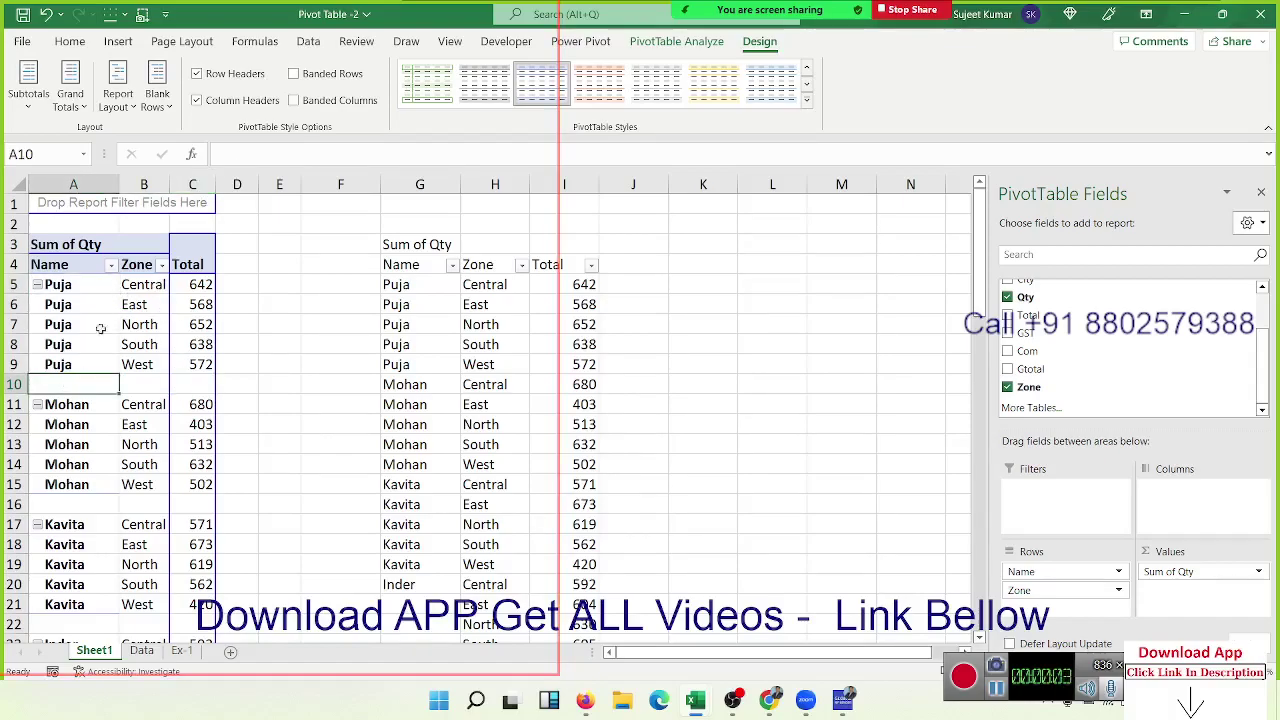
{"action": "left_click", "coordinate": [157, 98]}
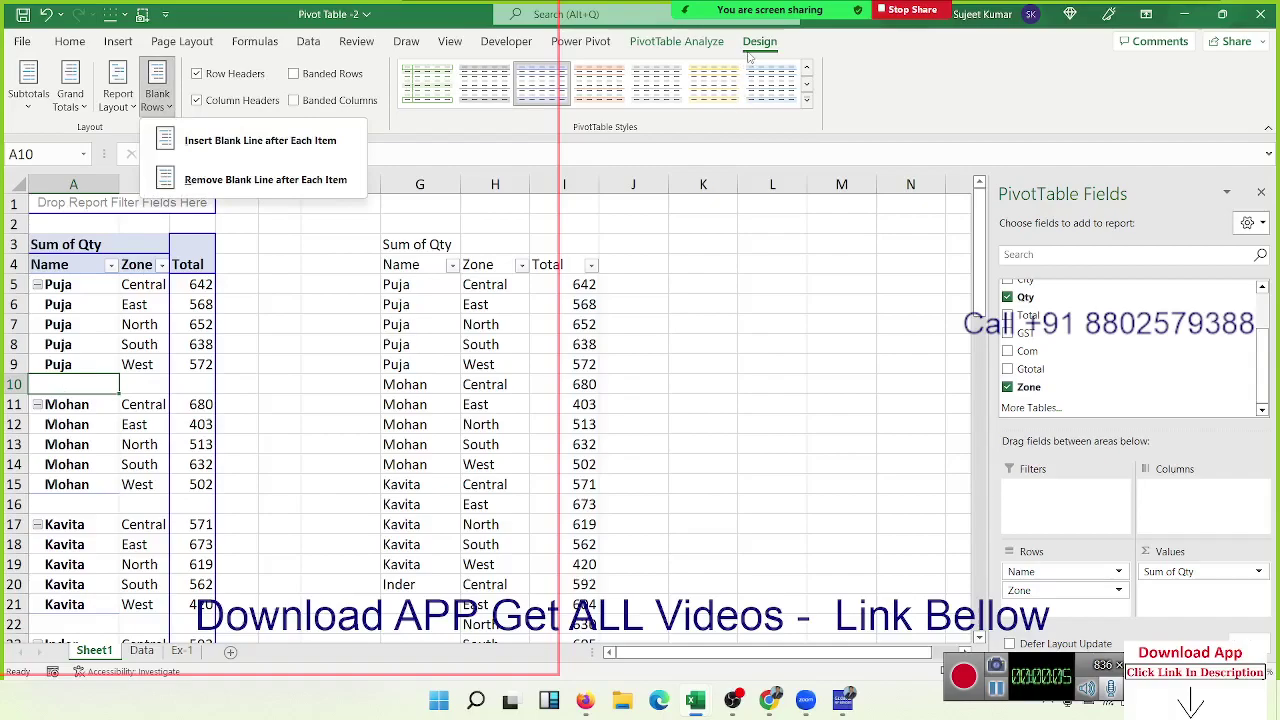
{"action": "left_click", "coordinate": [245, 185]}
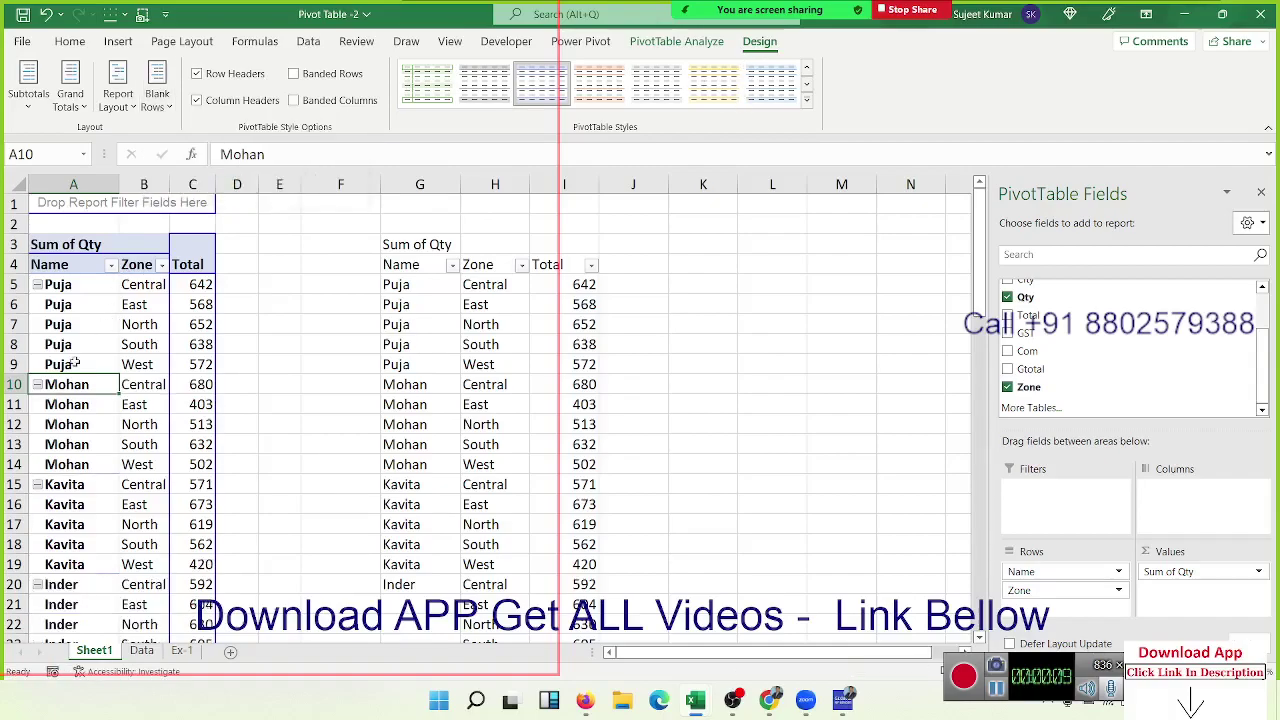
{"action": "left_click_drag", "start_coordinate": [75, 365], "coordinate": [75, 304]}
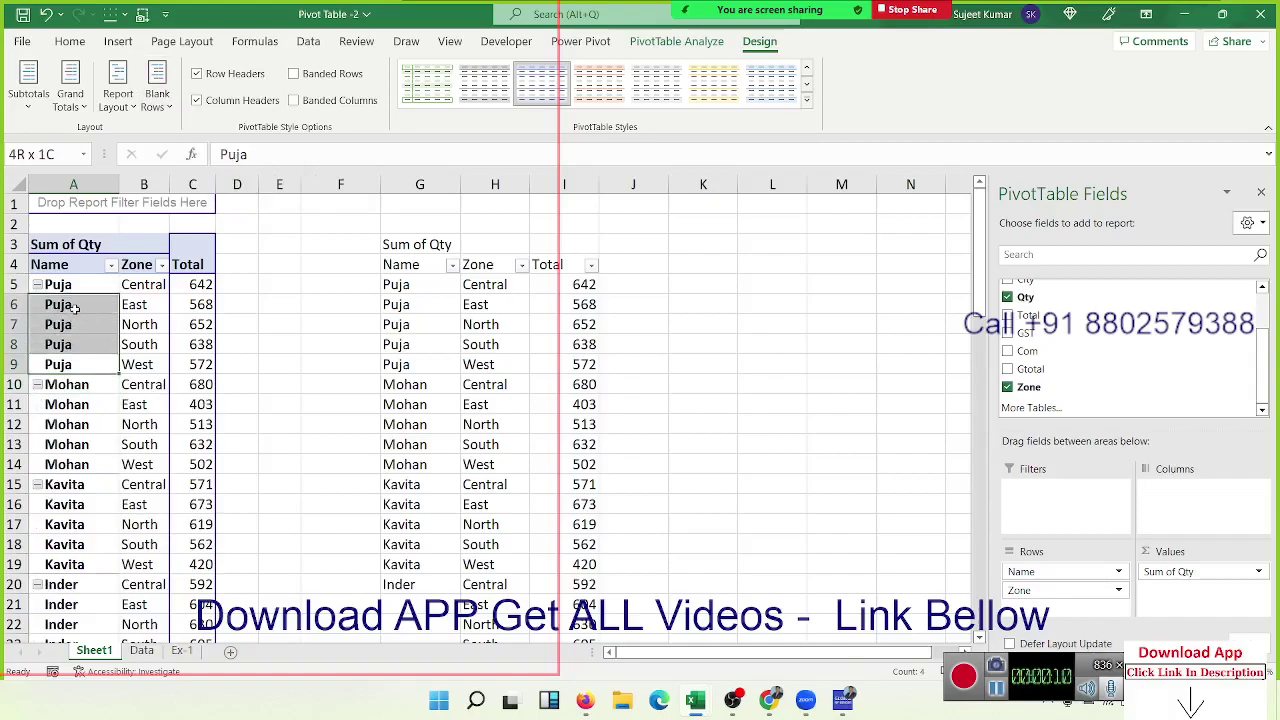
Set the Report Layout to Do Not Repeat Item Labels and select Puja's cells A5:A9.
{"action": "left_click", "coordinate": [119, 112]}
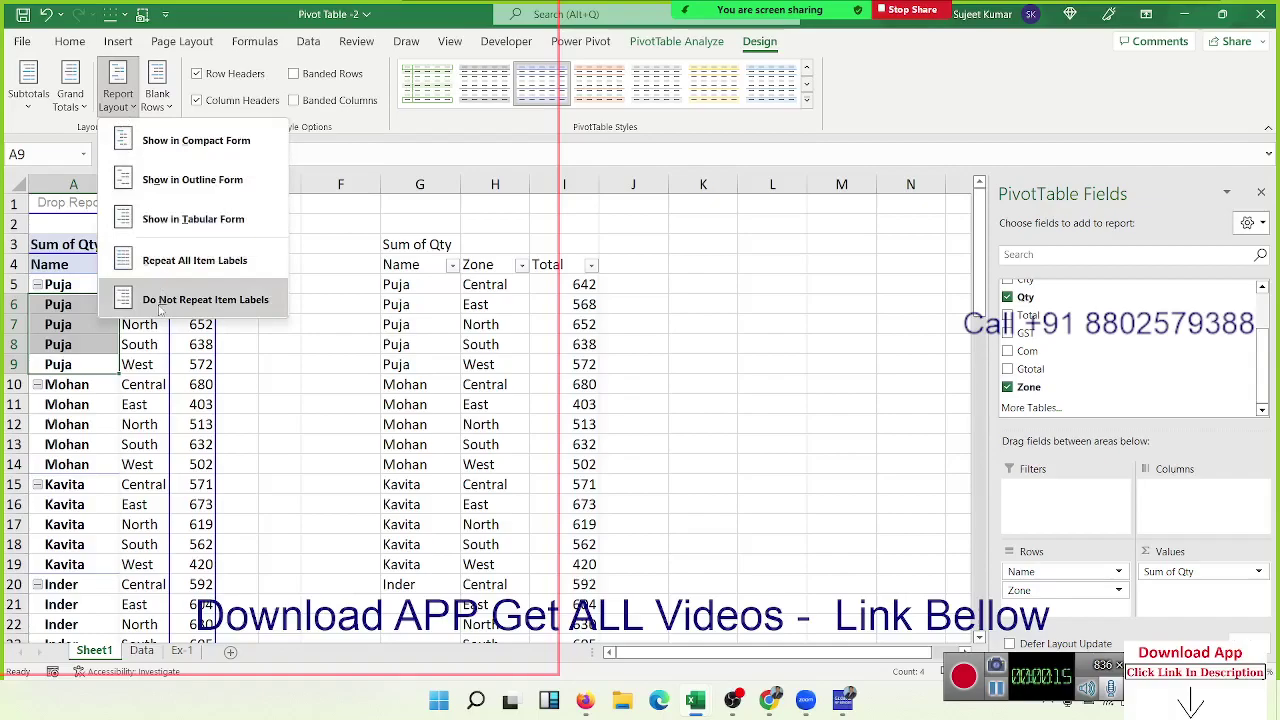
{"action": "left_click", "coordinate": [160, 305]}
{"action": "left_click", "coordinate": [145, 348]}
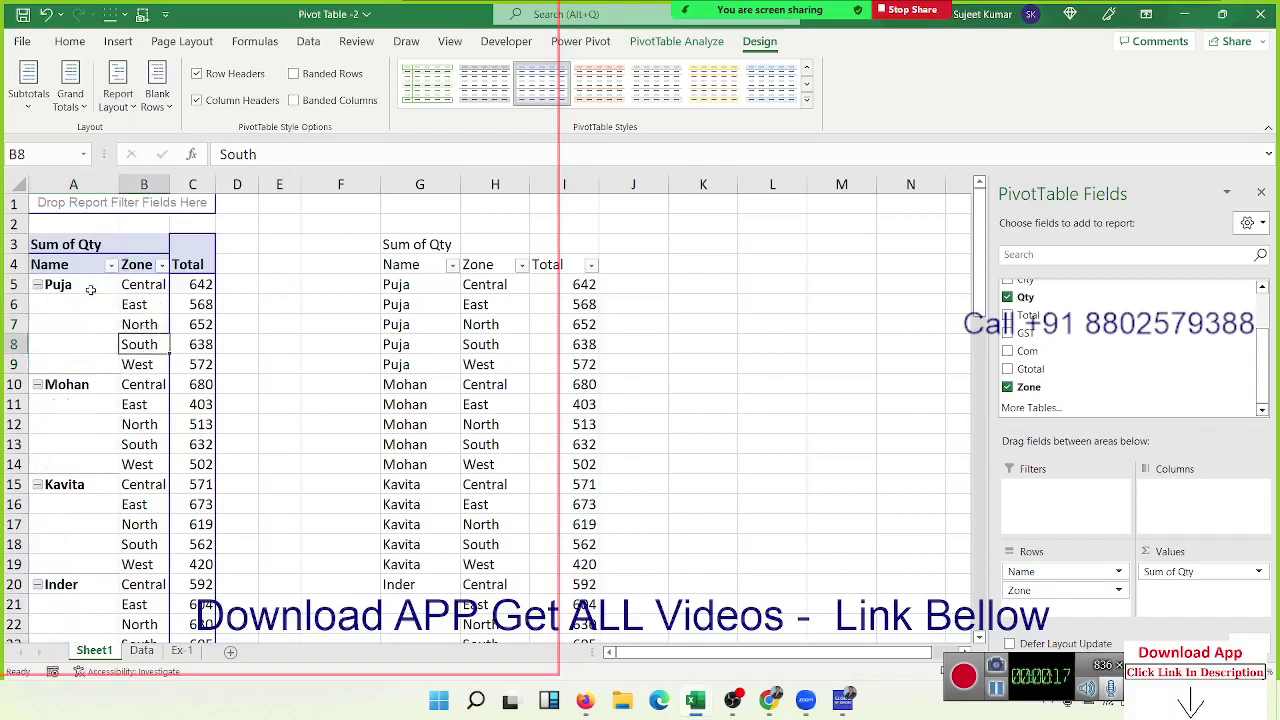
{"action": "left_click_drag", "start_coordinate": [90, 290], "coordinate": [92, 364]}
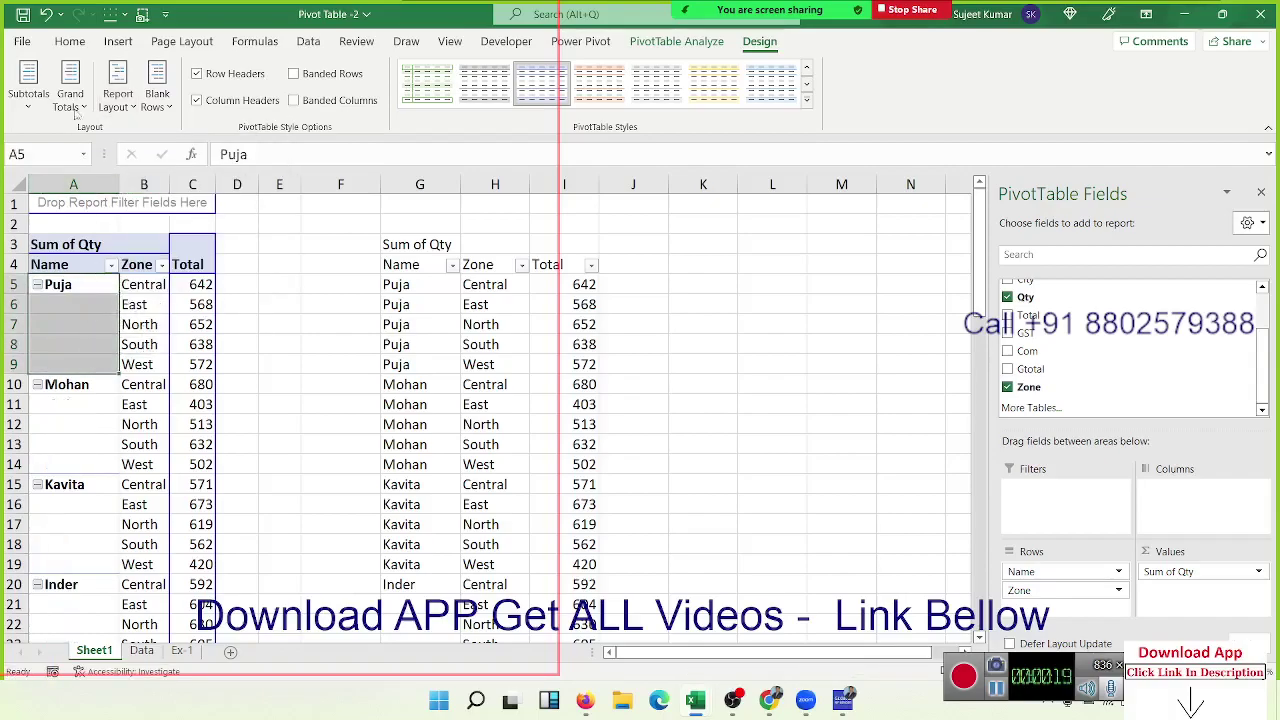
Try Merge & Center on Puja's name cells and dismiss the PivotTable warning.
{"action": "left_click", "coordinate": [69, 41]}
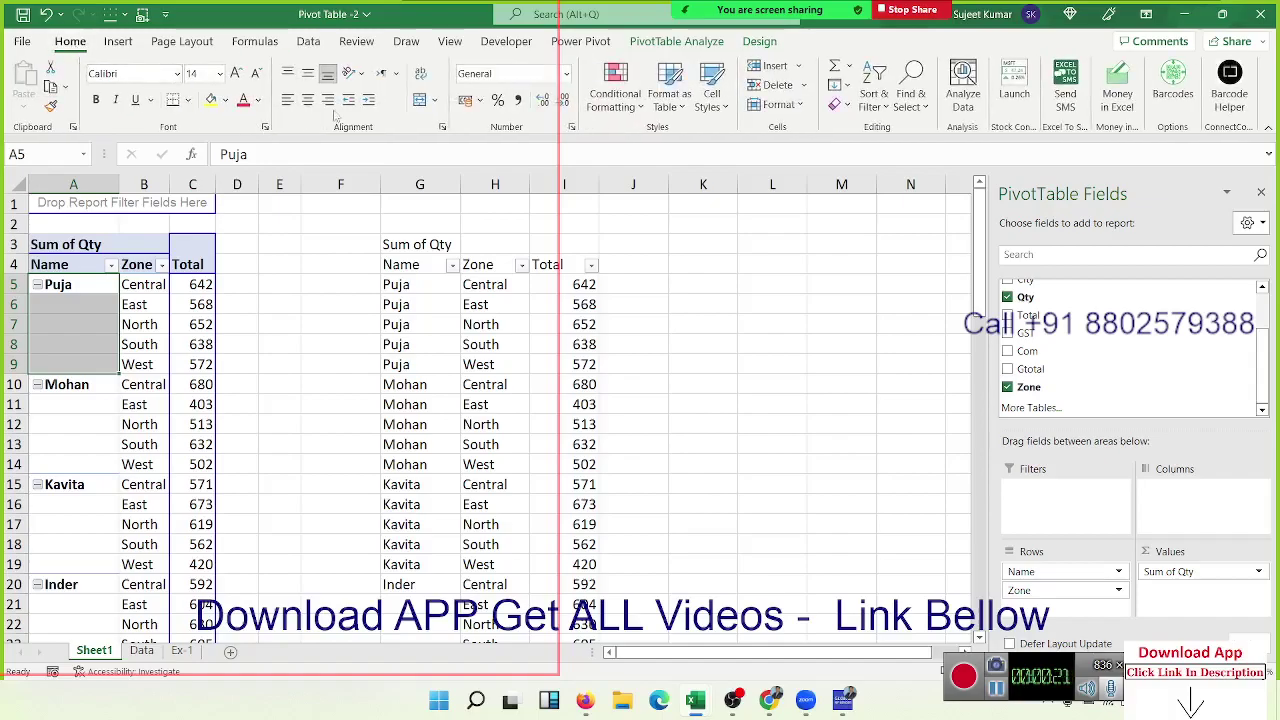
{"action": "left_click", "coordinate": [420, 101]}
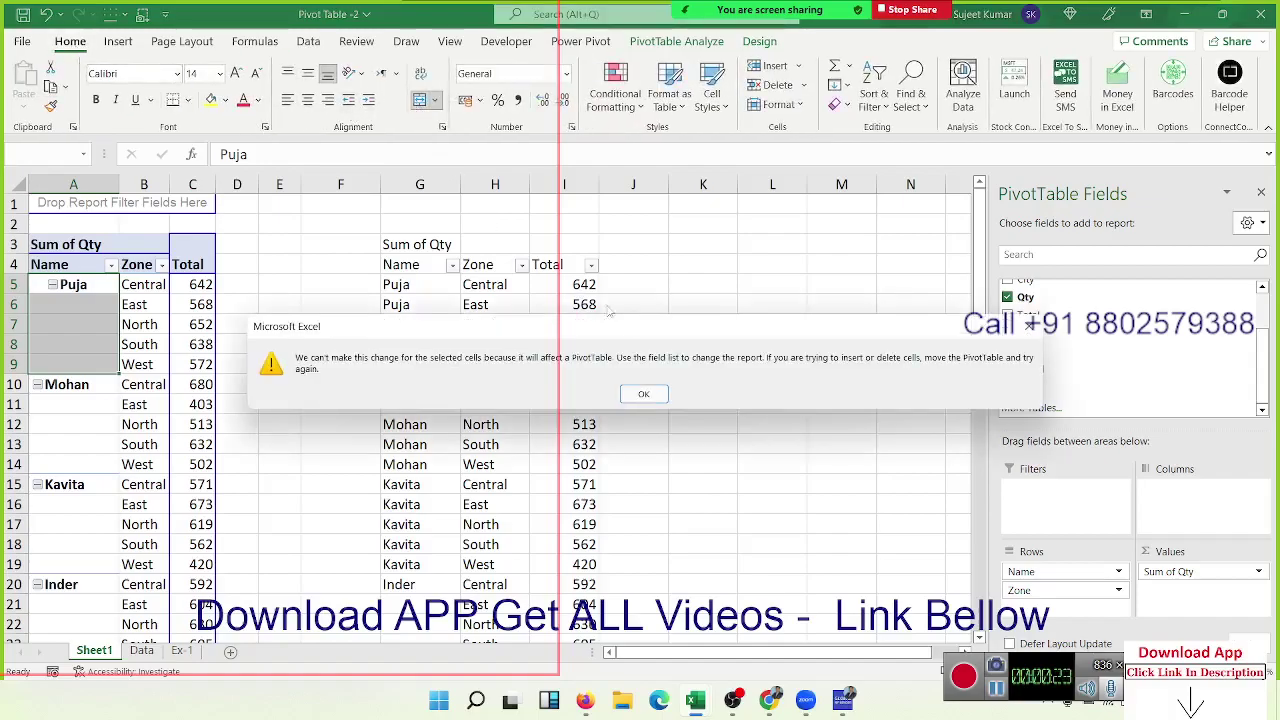
{"action": "left_click", "coordinate": [643, 393]}
{"action": "left_click", "coordinate": [89, 318]}
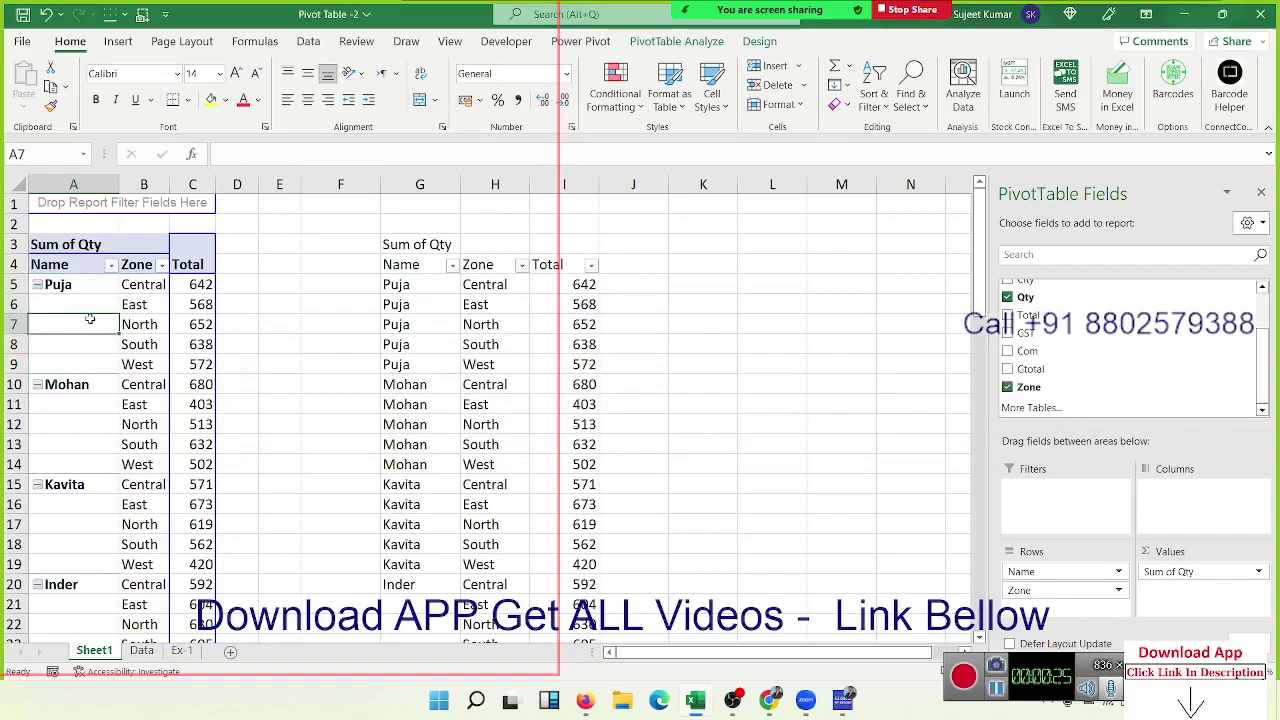
Enable "Merge and center cells with labels" in PivotTable Options.
{"action": "right_click", "coordinate": [91, 318]}
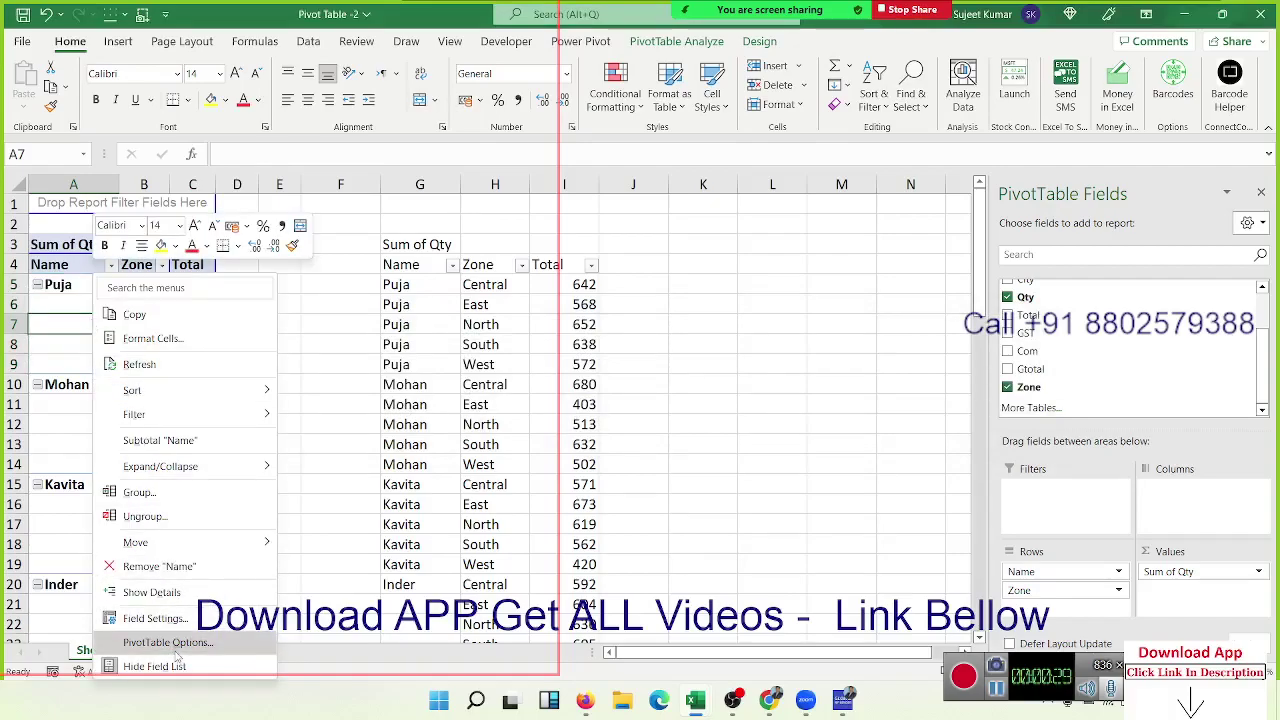
{"action": "left_click", "coordinate": [168, 645]}
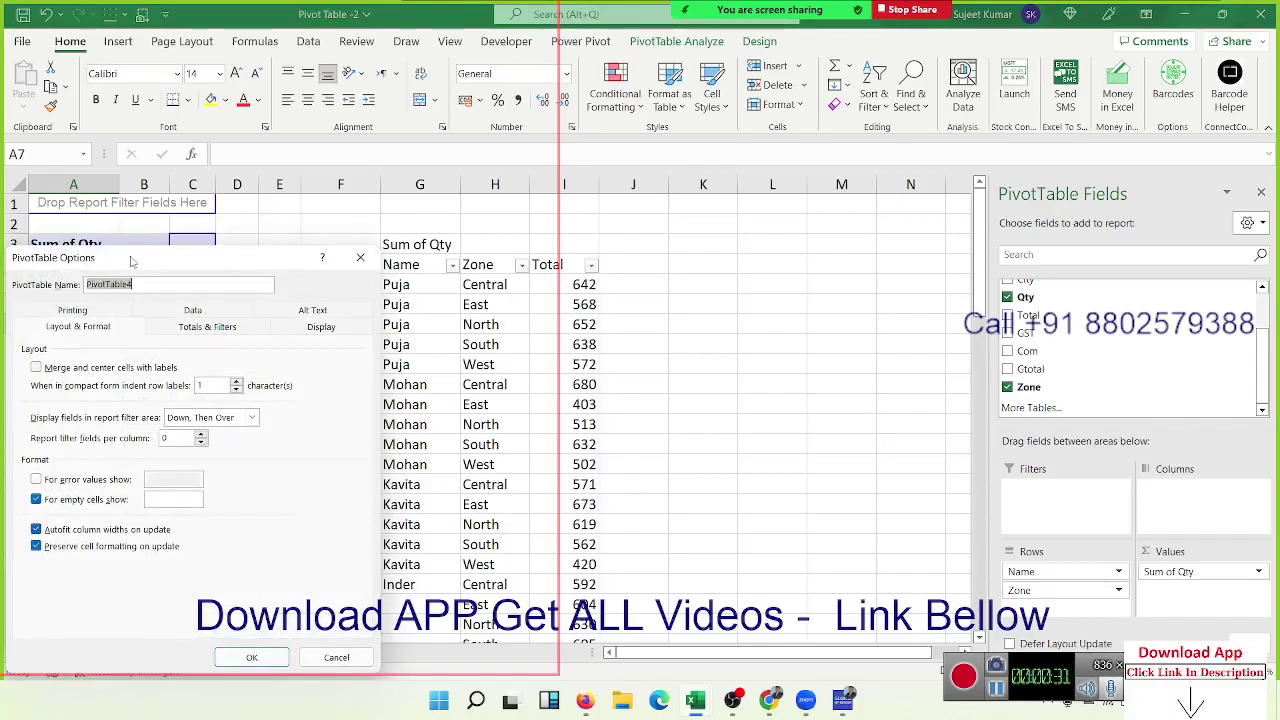
{"action": "left_click_drag", "start_coordinate": [129, 260], "coordinate": [177, 184]}
{"action": "left_click", "coordinate": [127, 292]}
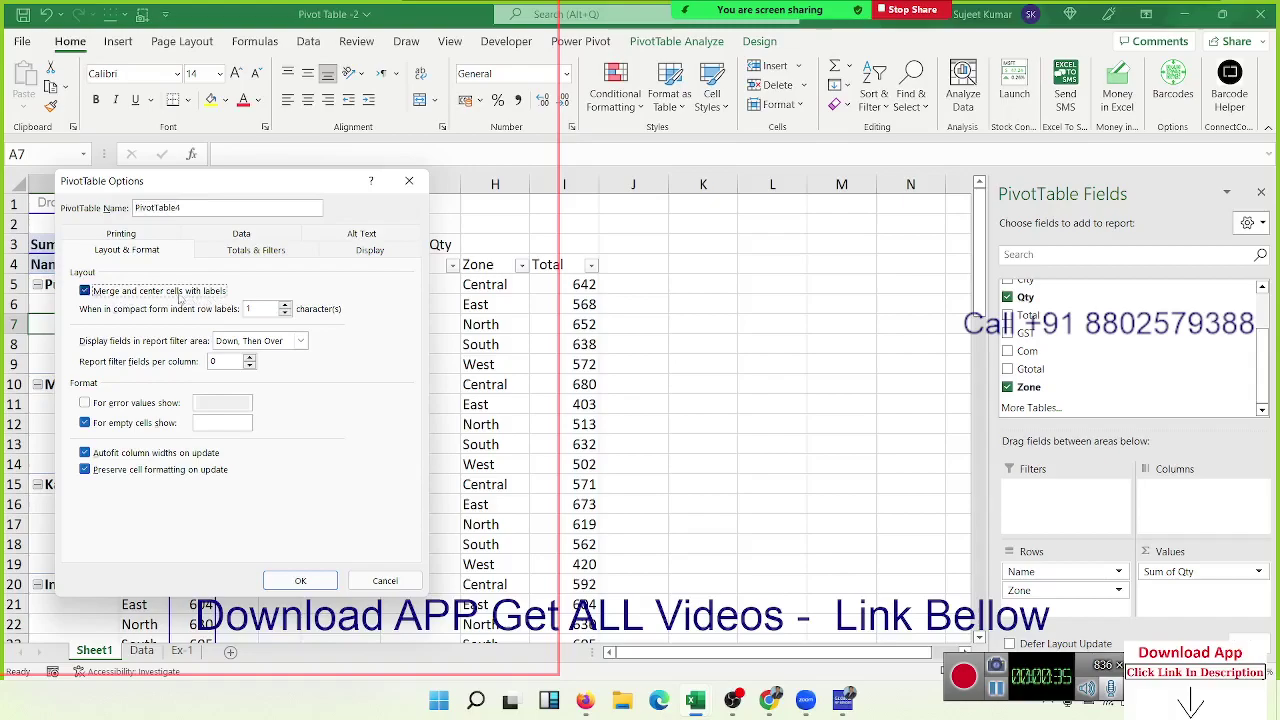
{"action": "left_click", "coordinate": [300, 580]}
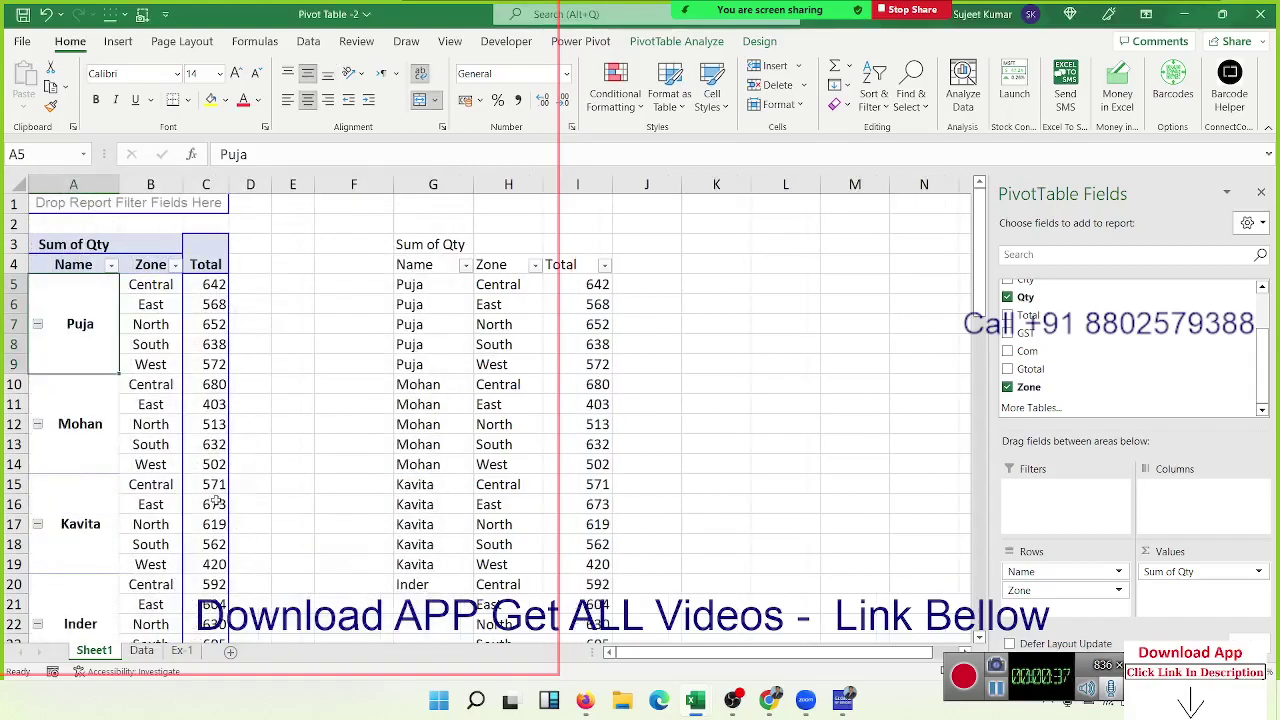
Check the merged name cells for Mohan, Kavita and Inder down the pivot.
{"action": "left_click", "coordinate": [95, 424]}
{"action": "left_click", "coordinate": [94, 524]}
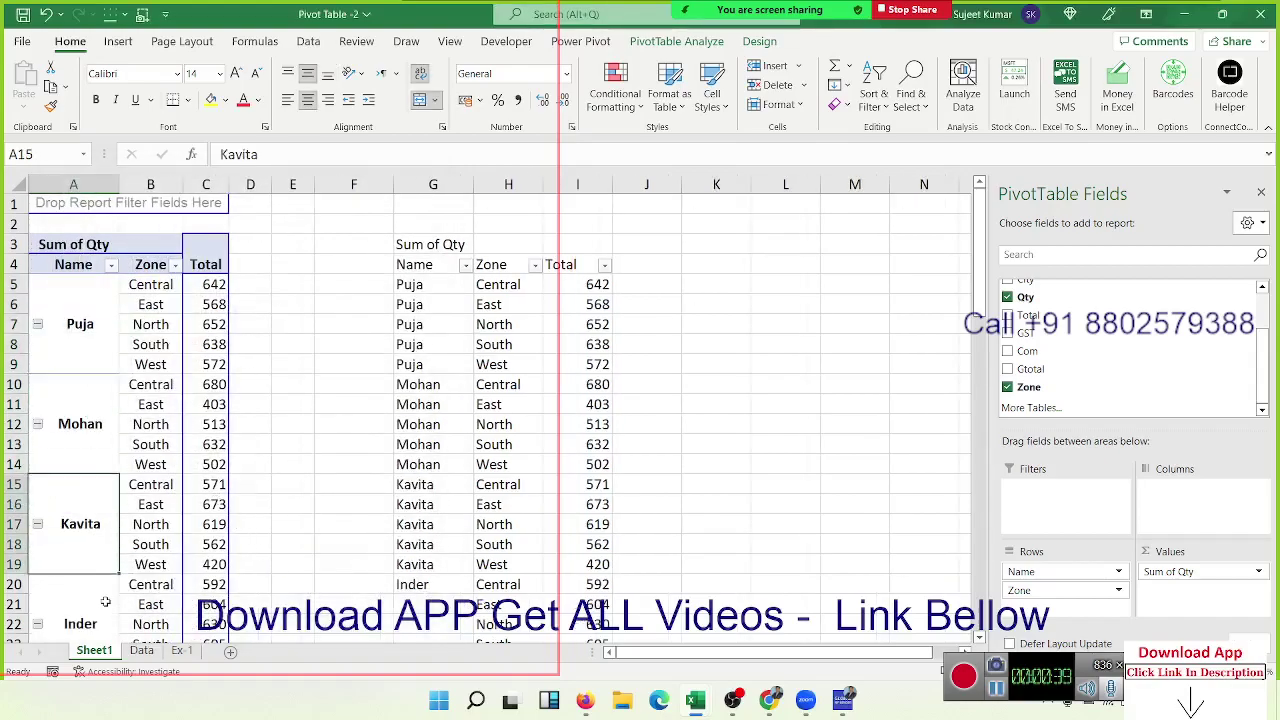
{"action": "left_click", "coordinate": [100, 600]}
{"action": "scroll", "coordinate": [101, 467], "scroll_direction": "down", "scroll_amount": 7}
{"action": "scroll", "coordinate": [101, 467], "scroll_direction": "down", "scroll_amount": 7}
{"action": "scroll", "coordinate": [101, 467], "scroll_direction": "down", "scroll_amount": 7}
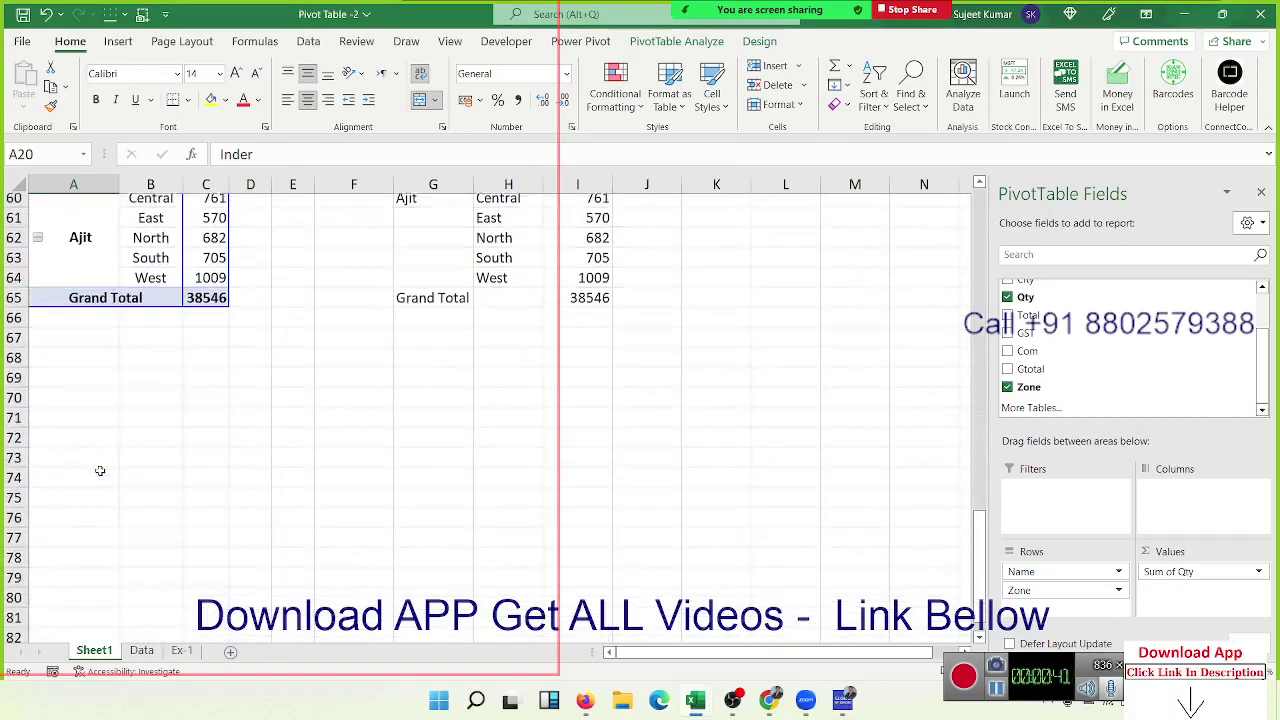
{"action": "scroll", "coordinate": [100, 470], "scroll_direction": "up", "scroll_amount": 13}
{"action": "scroll", "coordinate": [100, 470], "scroll_direction": "up", "scroll_amount": 7}
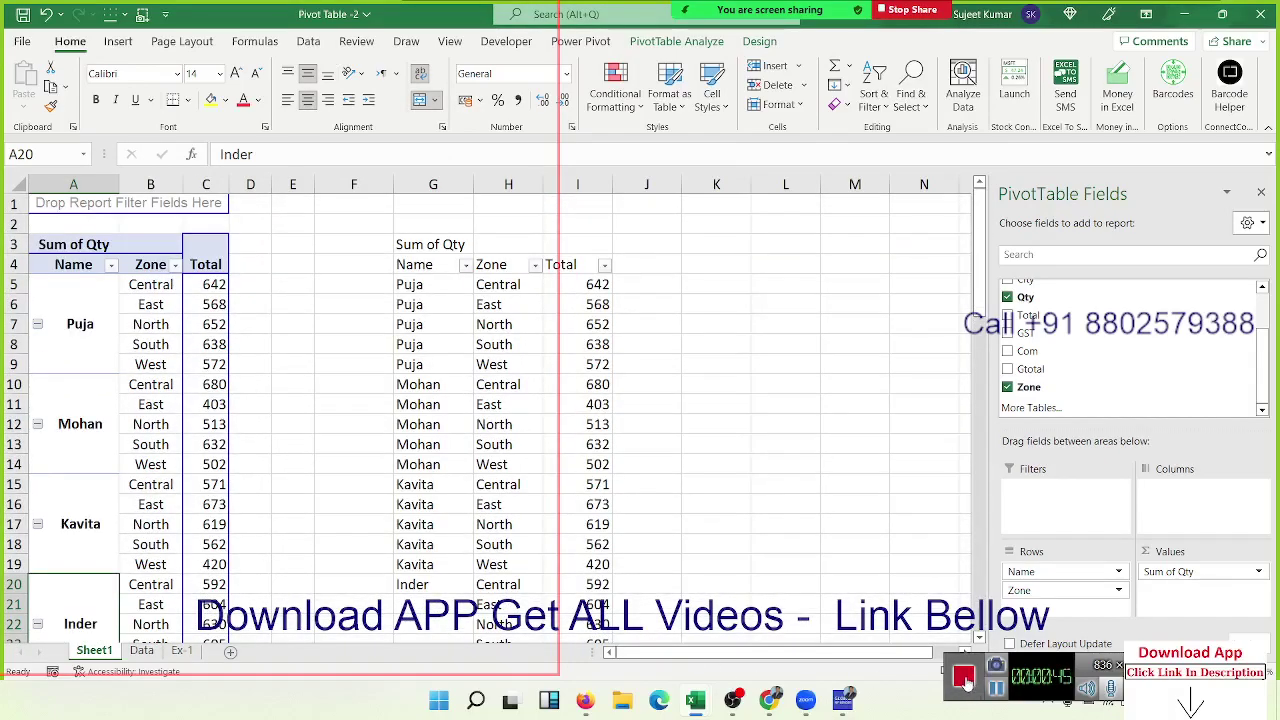
Delete the pasted values table in columns G through I.
{"action": "left_click", "coordinate": [337, 343]}
{"action": "left_click_drag", "start_coordinate": [419, 174], "coordinate": [591, 183]}
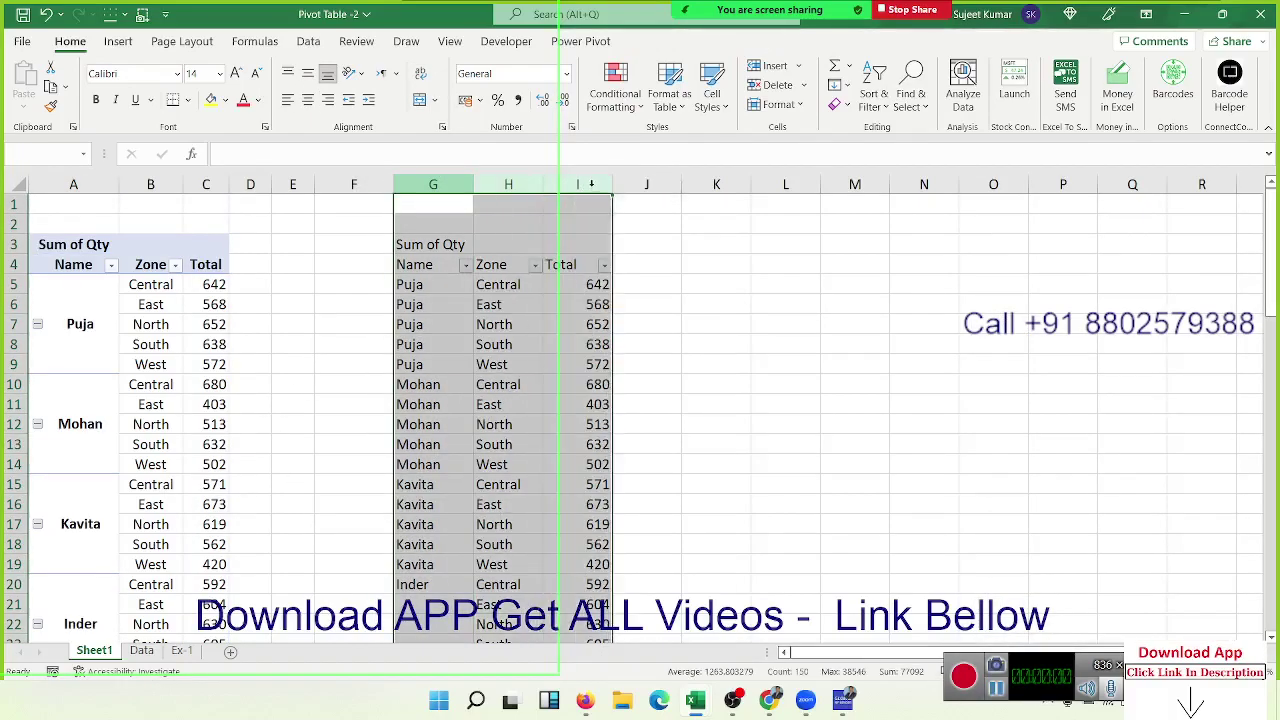
{"action": "key", "text": "Delete"}
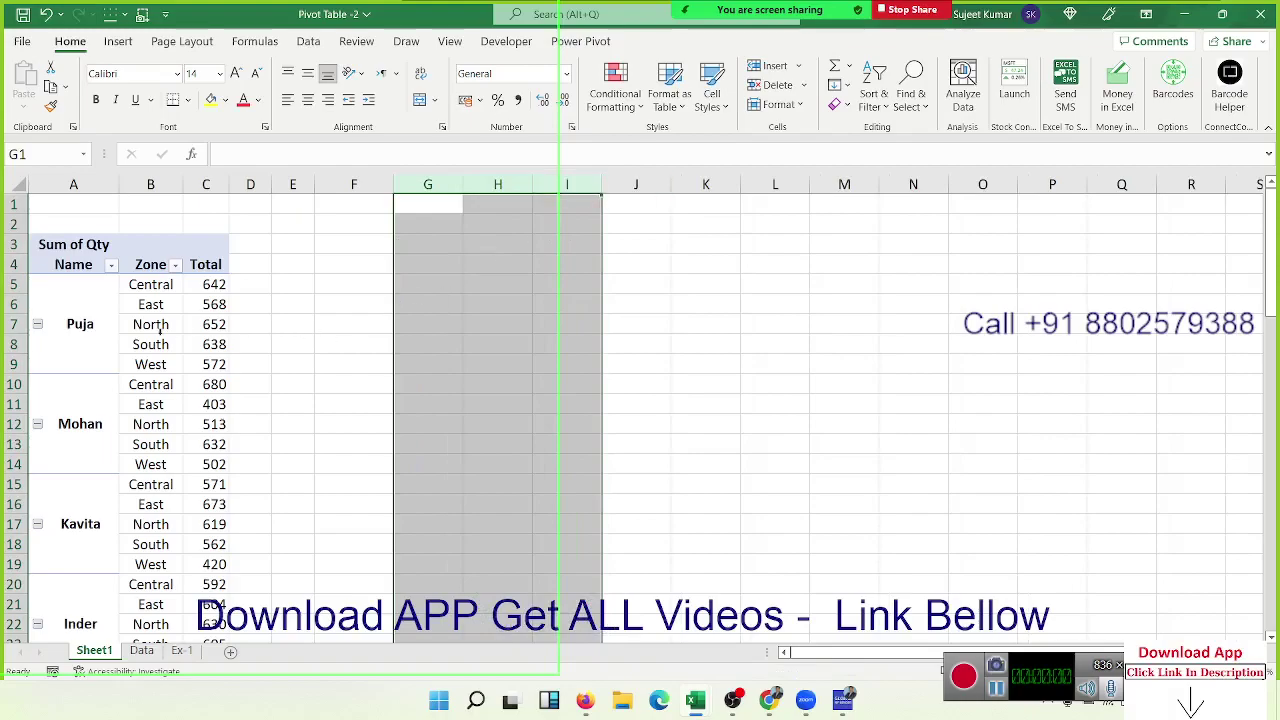
{"action": "left_click", "coordinate": [159, 336]}
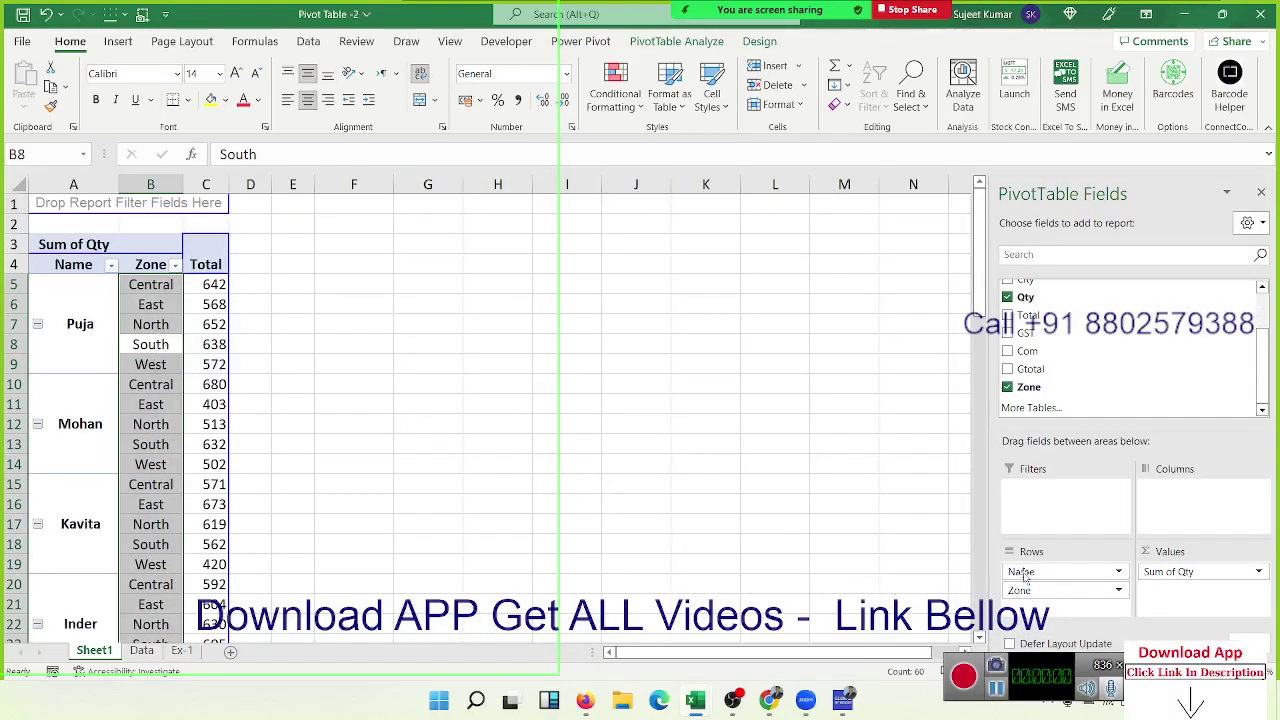
Move Zone from Rows to Columns and add City beneath it in the Columns area.
{"action": "left_click_drag", "start_coordinate": [1020, 590], "coordinate": [1160, 490]}
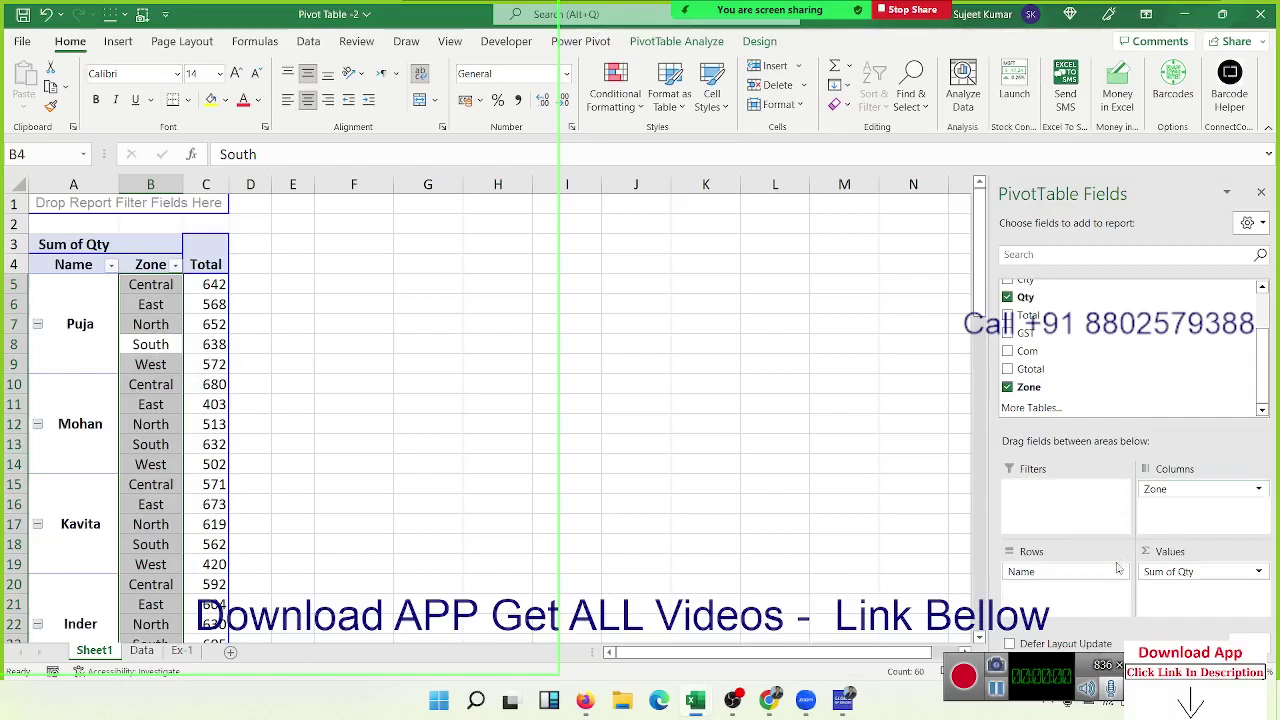
{"action": "left_click_drag", "start_coordinate": [1118, 568], "coordinate": [1092, 577]}
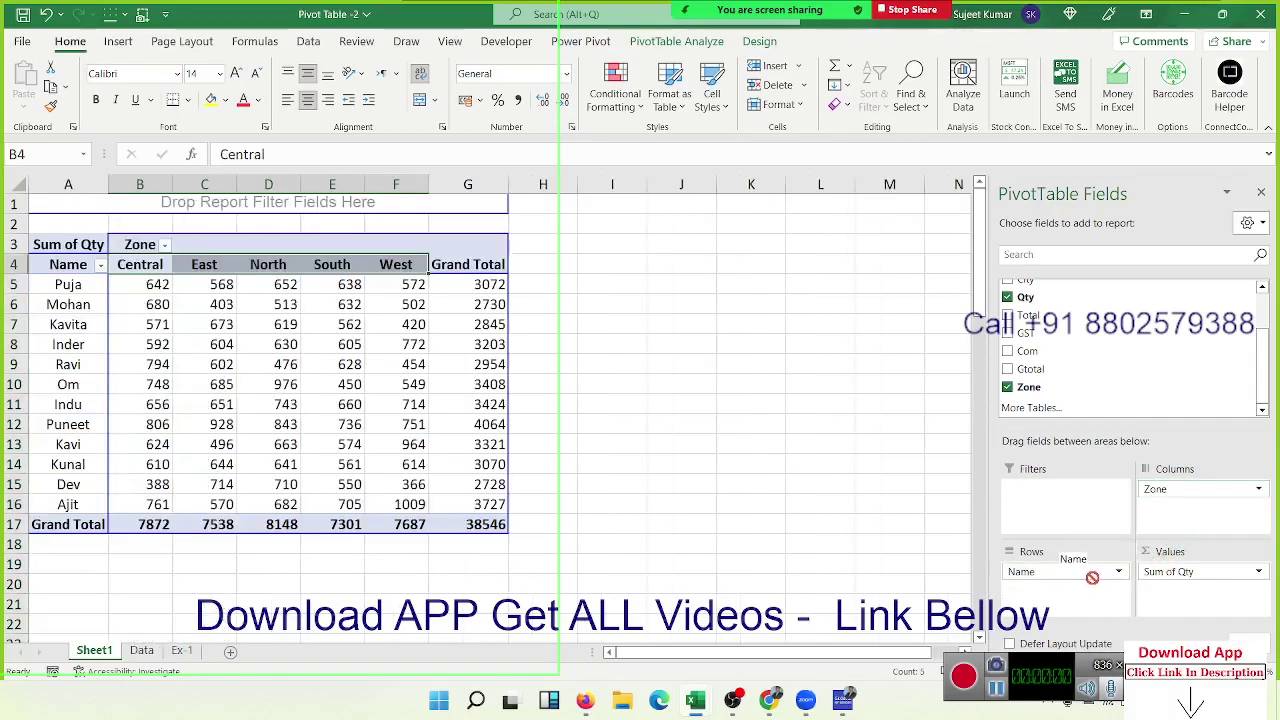
{"action": "scroll", "coordinate": [1033, 378], "scroll_direction": "up", "scroll_amount": 3}
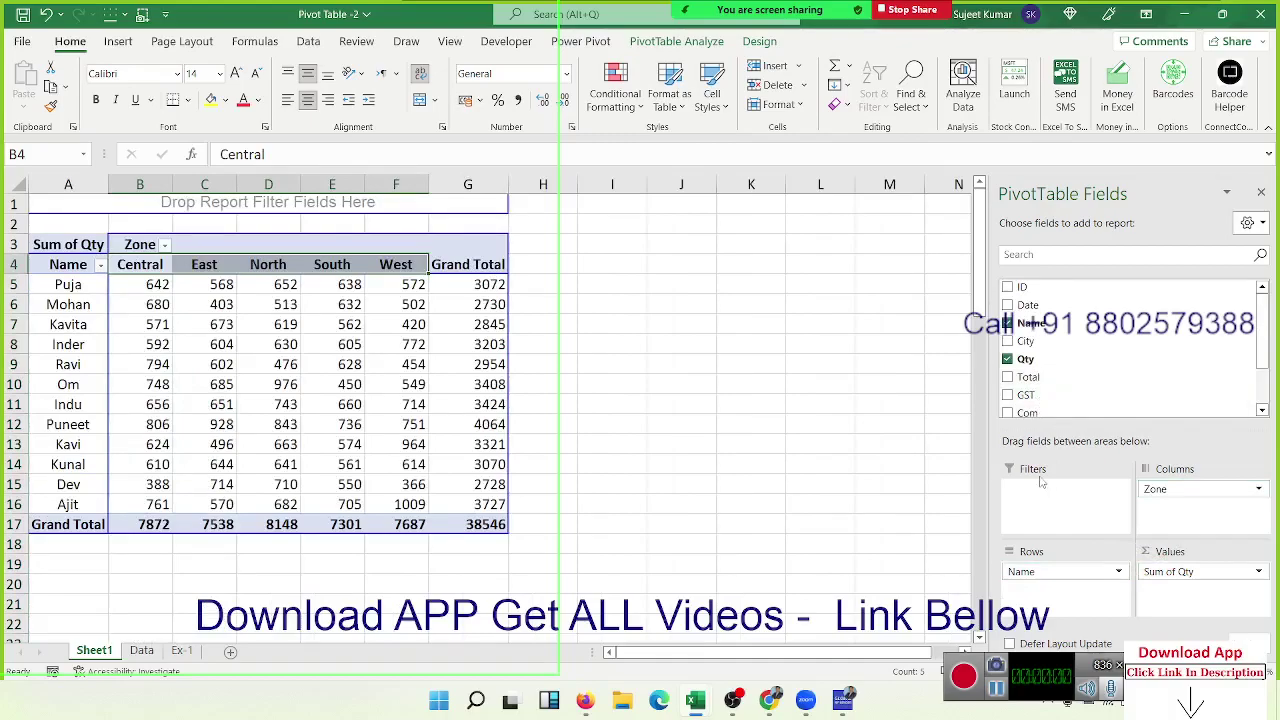
{"action": "mouse_move", "coordinate": [1028, 341]}
{"action": "left_mouse_down"}
{"action": "mouse_move", "coordinate": [1188, 537]}
{"action": "mouse_move", "coordinate": [1172, 523]}
{"action": "left_mouse_up"}
Turn off merged, centred labels in PivotTable Options so Central sits left-aligned above Pune.
{"action": "left_click", "coordinate": [523, 408]}
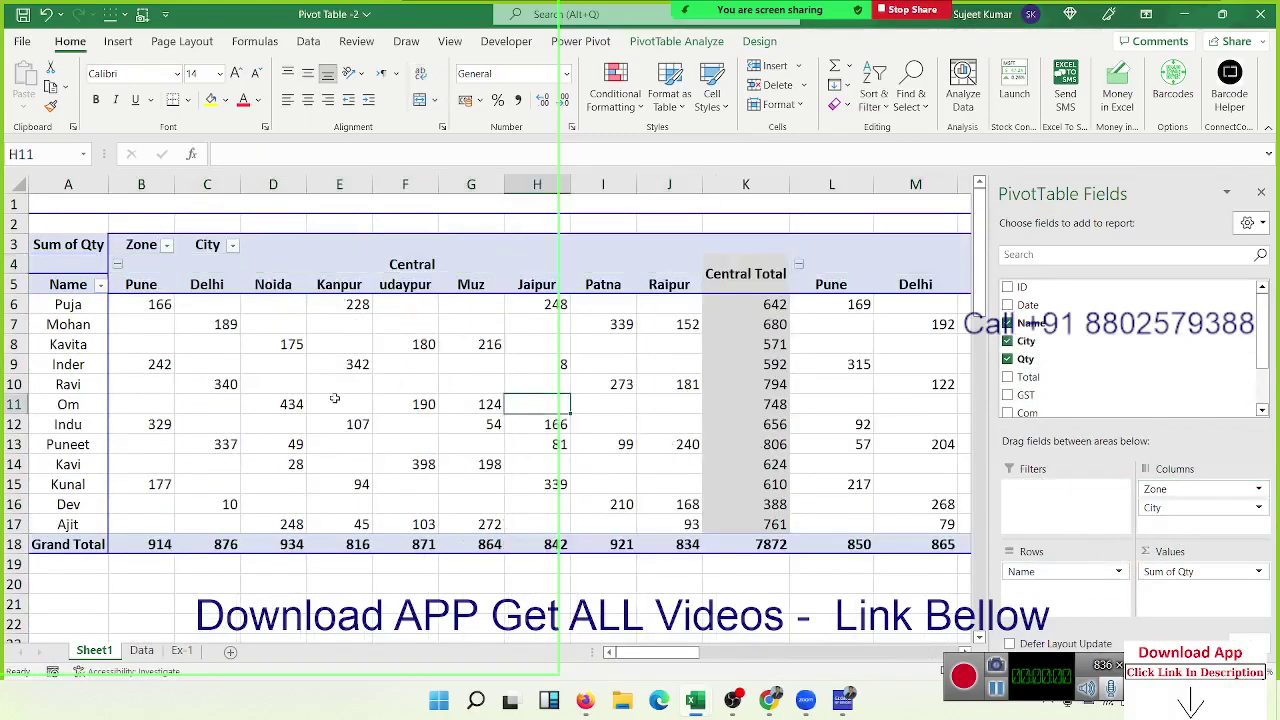
{"action": "left_click", "coordinate": [352, 266]}
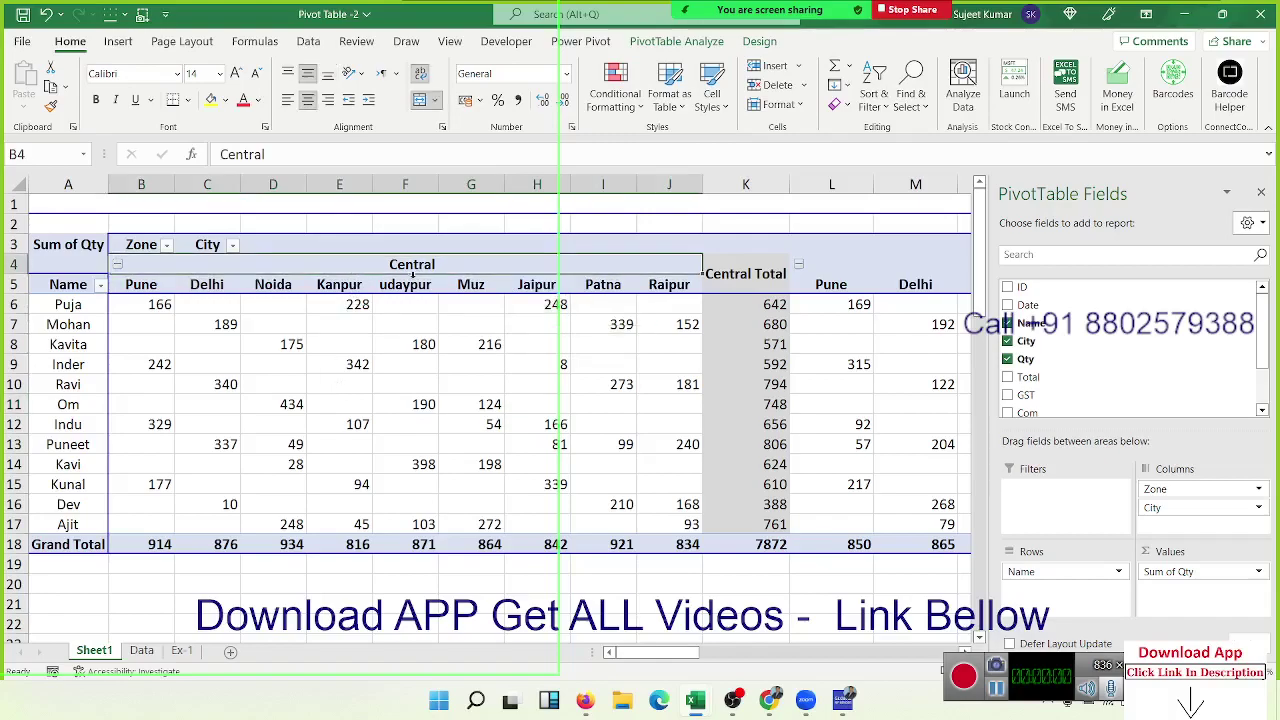
{"action": "right_click", "coordinate": [406, 268]}
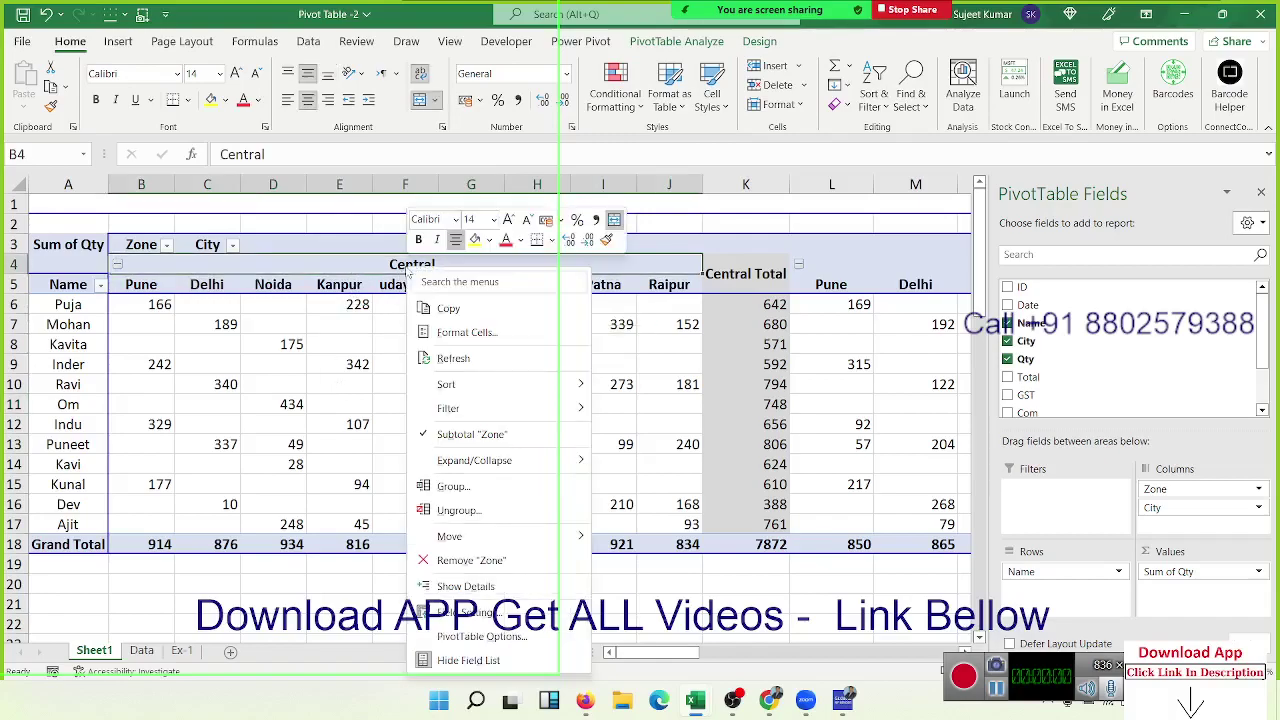
{"action": "left_click", "coordinate": [460, 637]}
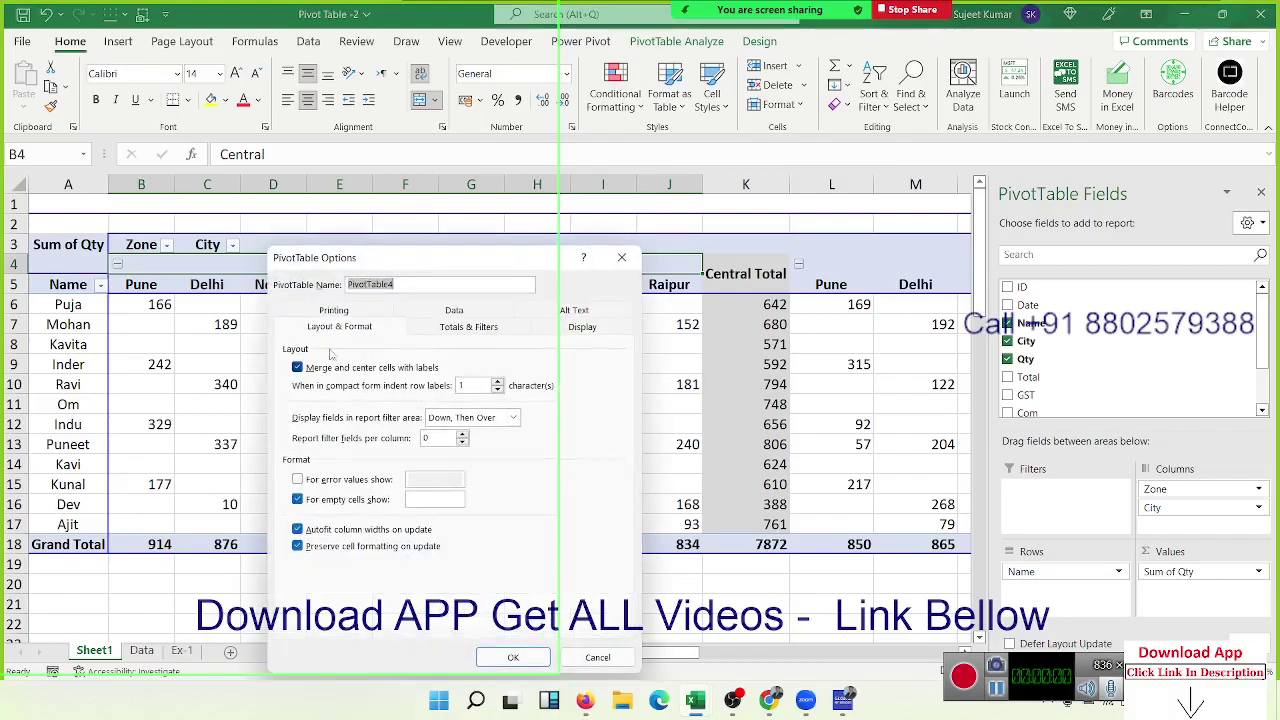
{"action": "left_click", "coordinate": [510, 657]}
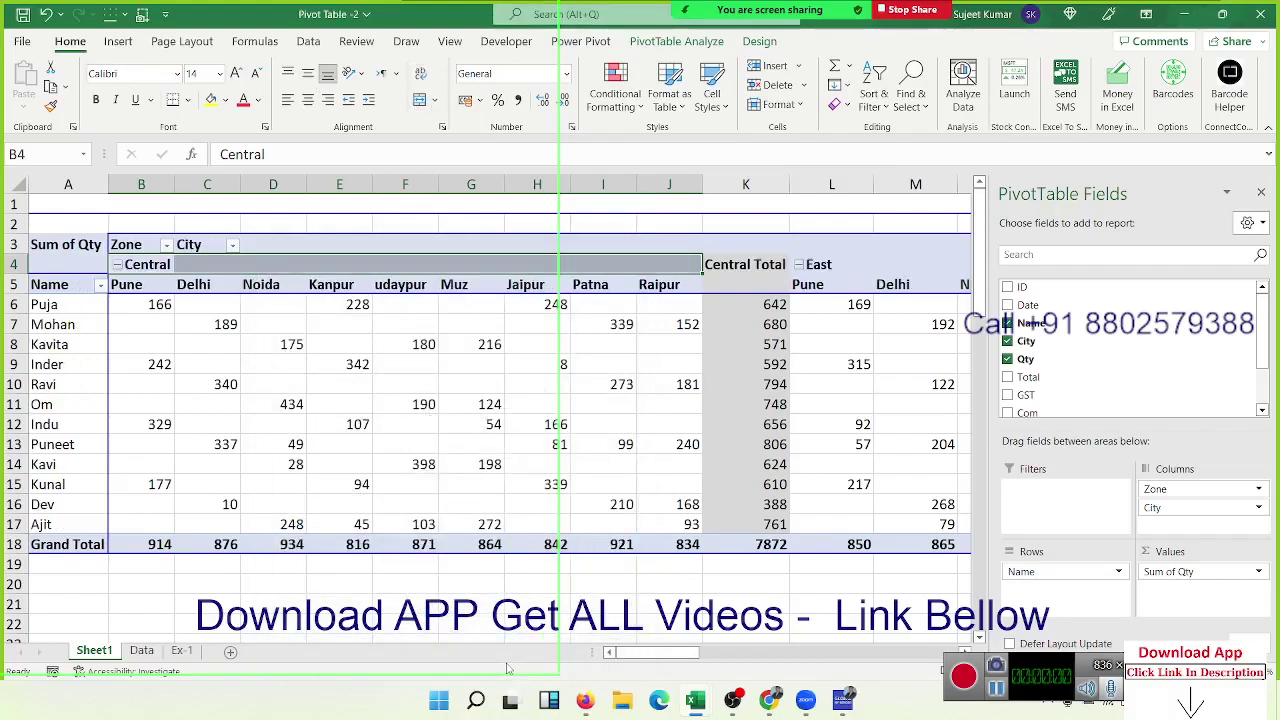
{"action": "left_click", "coordinate": [343, 424]}
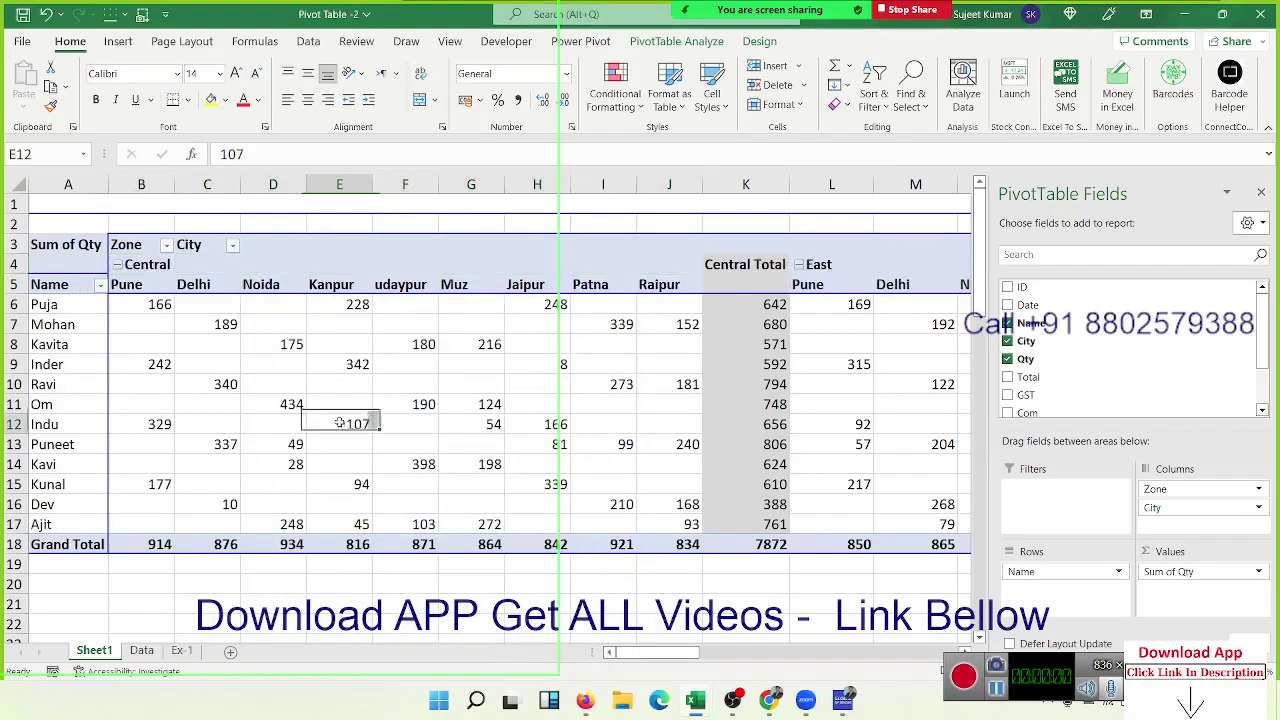
Set the Design report layout to Repeat All Item Labels so Central tops every city column.
{"action": "left_click", "coordinate": [752, 44]}
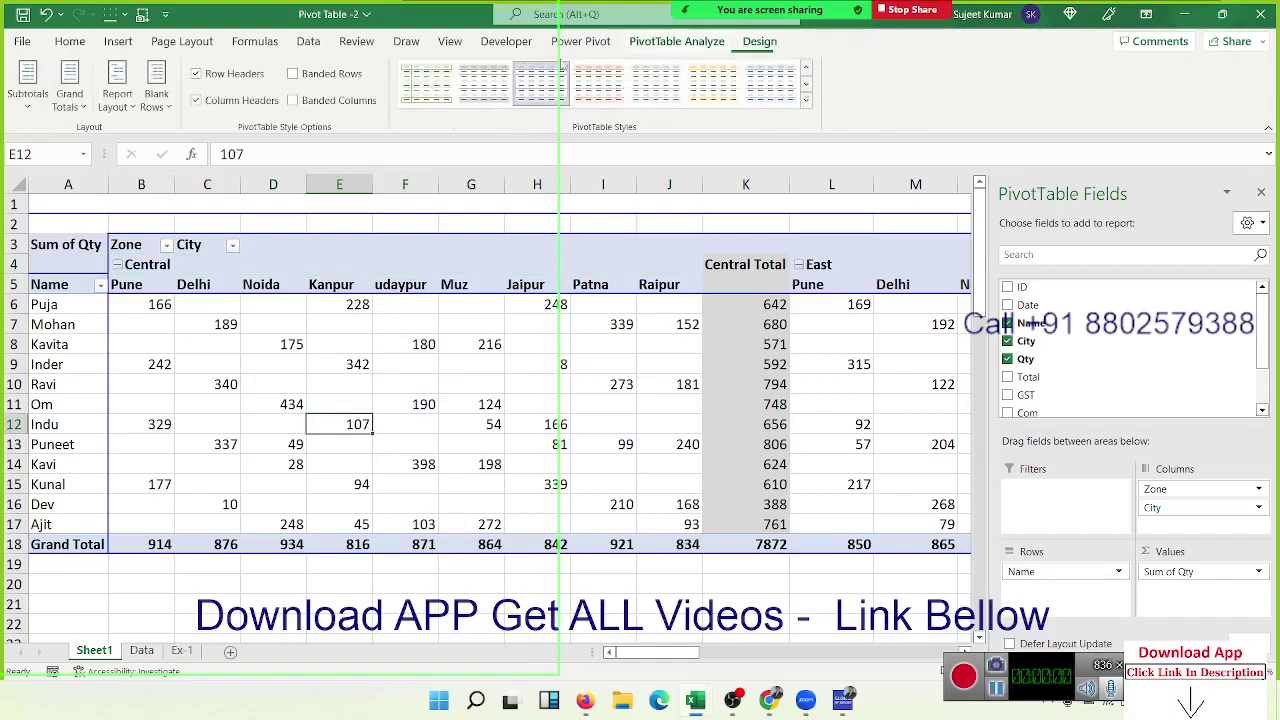
{"action": "left_click", "coordinate": [116, 100]}
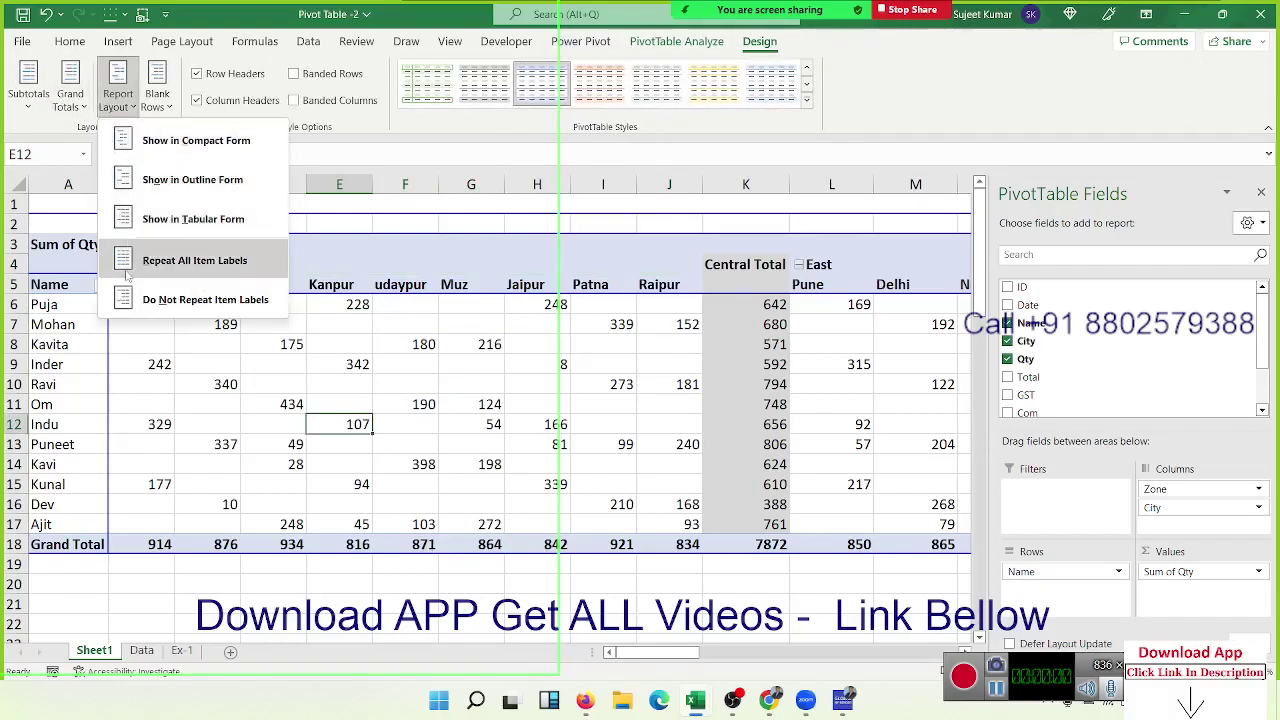
{"action": "left_click", "coordinate": [127, 272]}
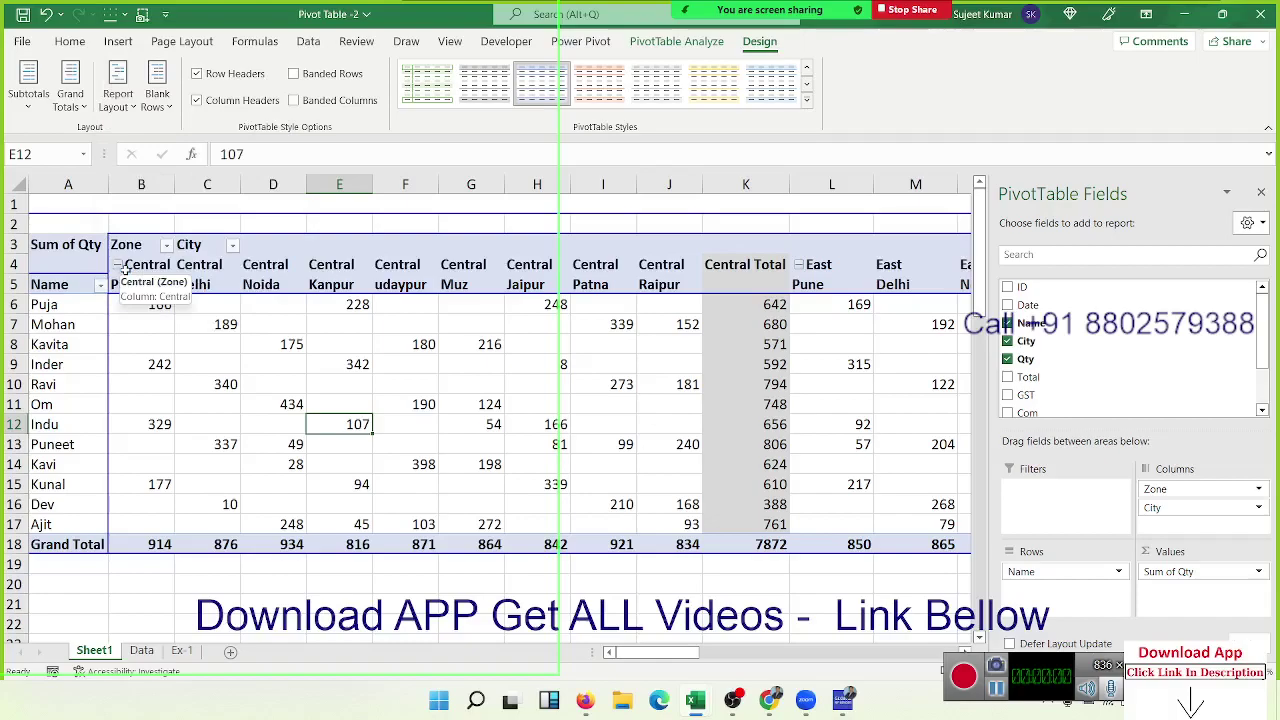
Review the Blank Rows options, leaving the pivot table unchanged.
{"action": "left_click", "coordinate": [125, 110]}
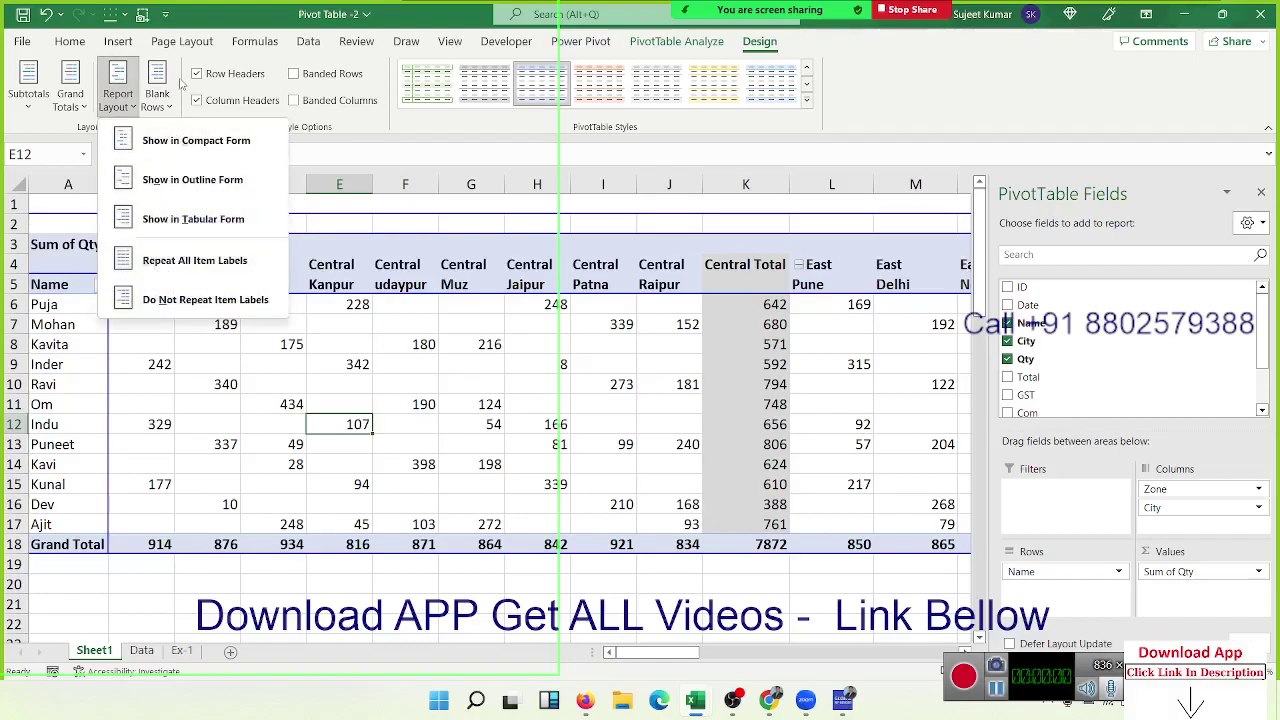
{"action": "left_click", "coordinate": [163, 104]}
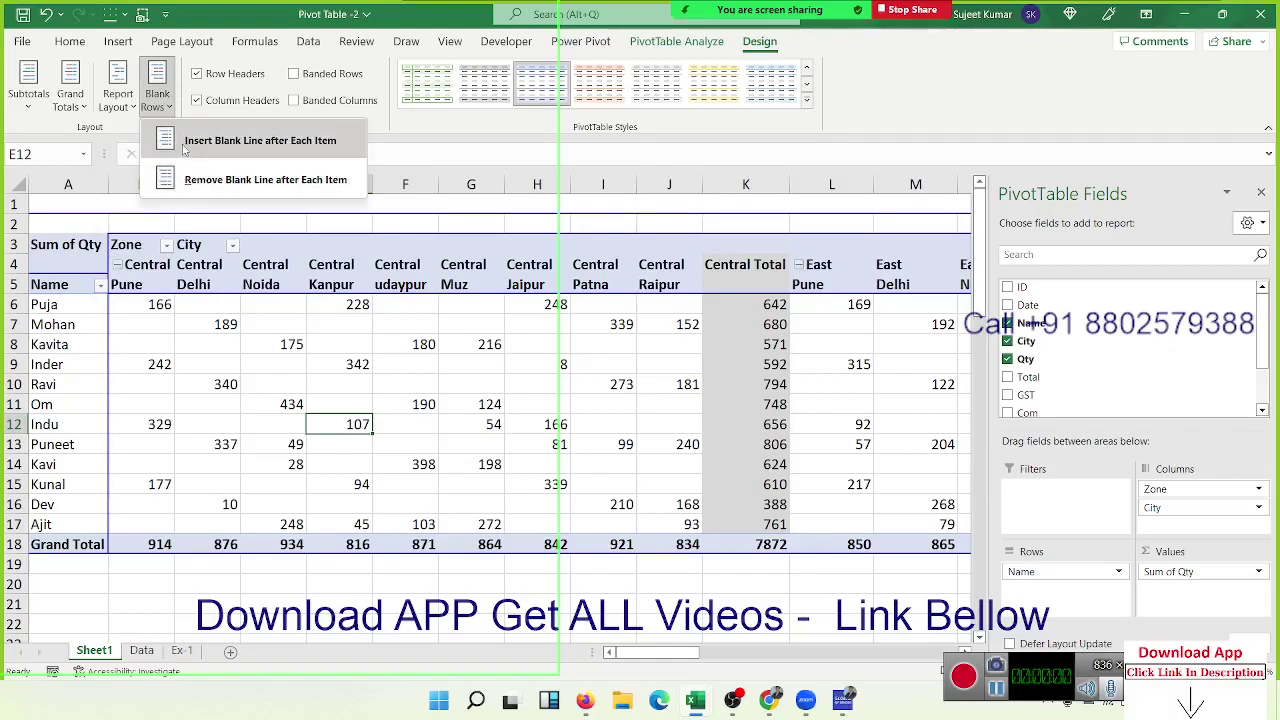
{"action": "key", "text": "Escape"}
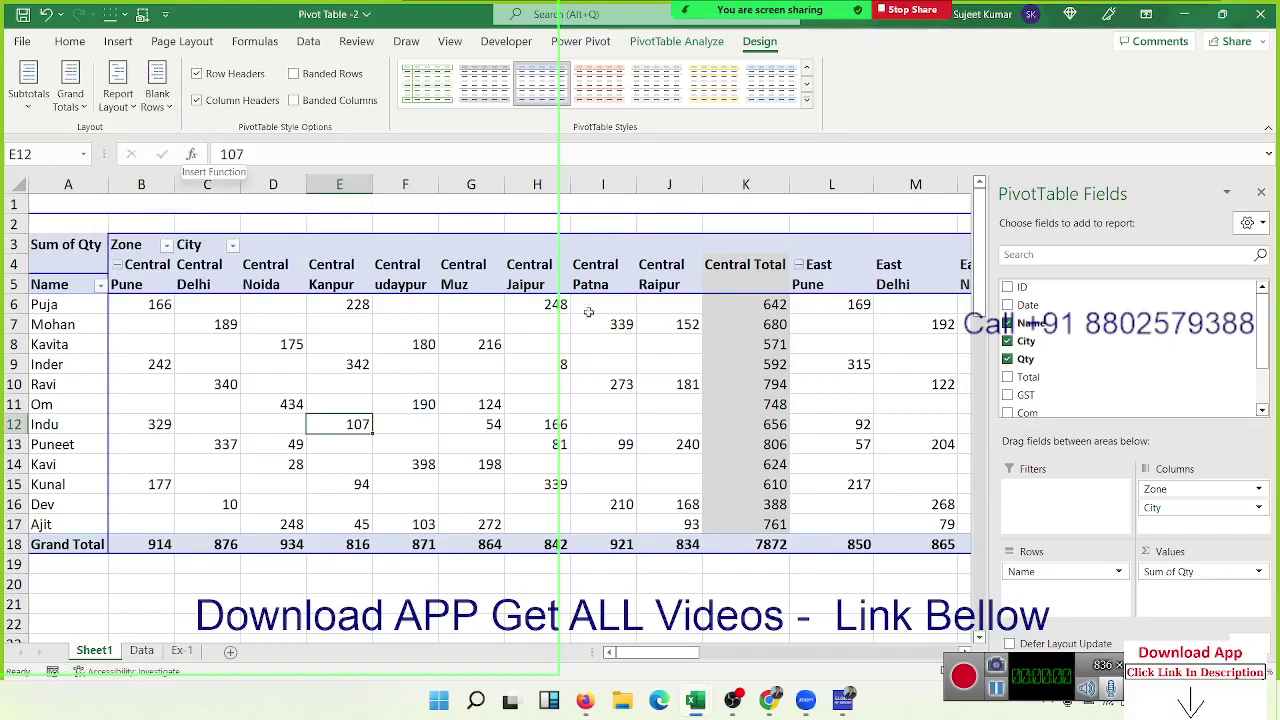
{"action": "left_click", "coordinate": [222, 326]}
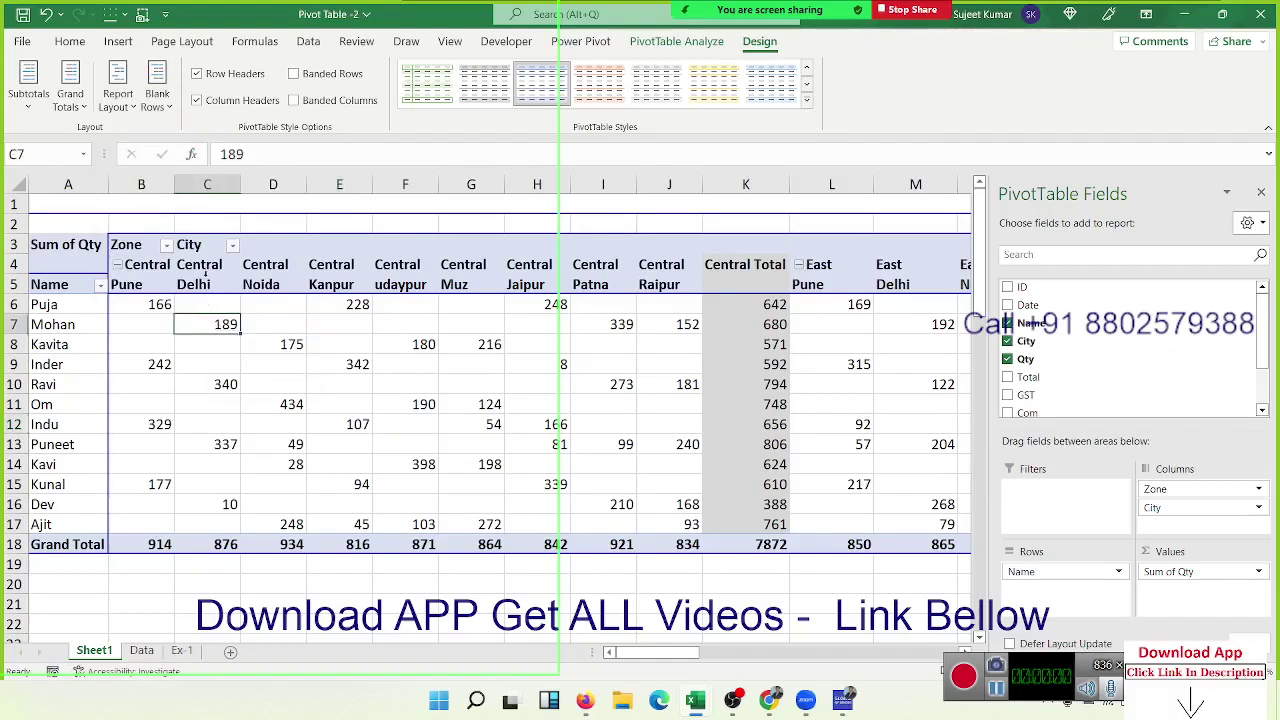
{"action": "left_click", "coordinate": [157, 98]}
{"action": "left_click", "coordinate": [213, 142]}
Inspect the repeated Central labels, Central Total and East headers along row 4.
{"action": "left_click", "coordinate": [315, 260]}
{"action": "left_click", "coordinate": [172, 272]}
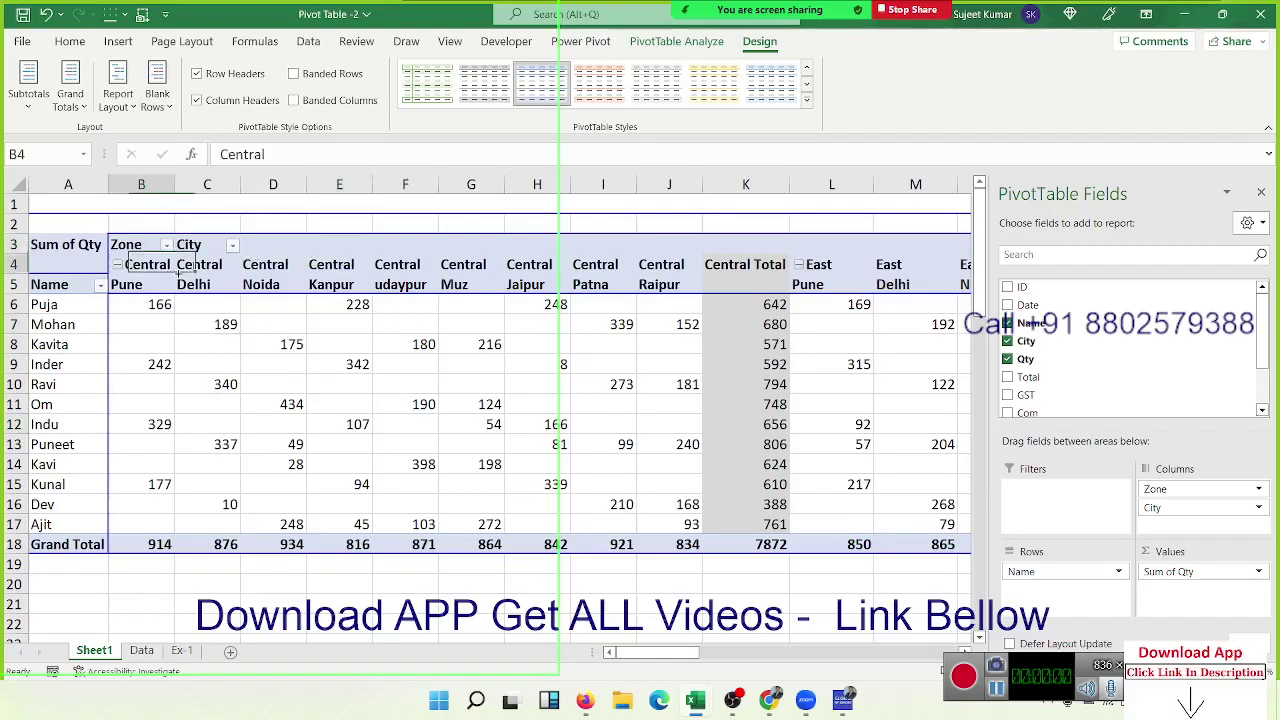
{"action": "left_click", "coordinate": [334, 272]}
{"action": "left_click", "coordinate": [565, 265]}
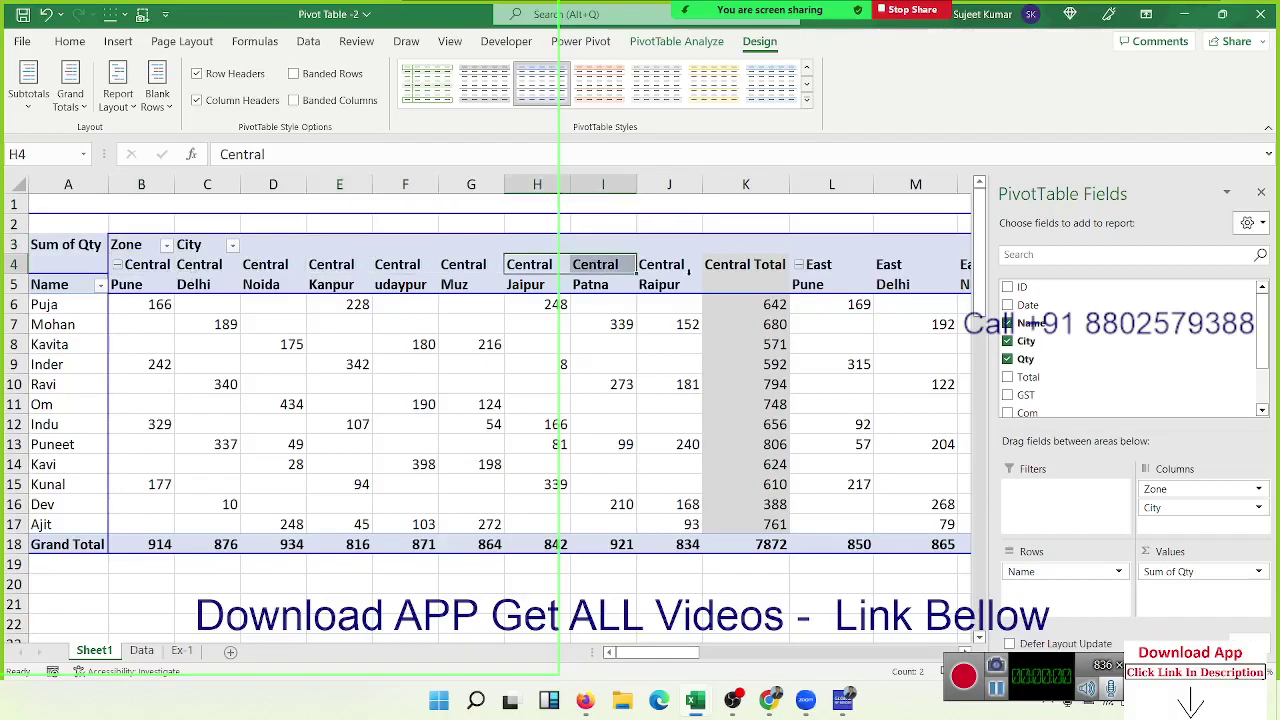
{"action": "left_click", "coordinate": [753, 270]}
{"action": "left_click", "coordinate": [825, 268]}
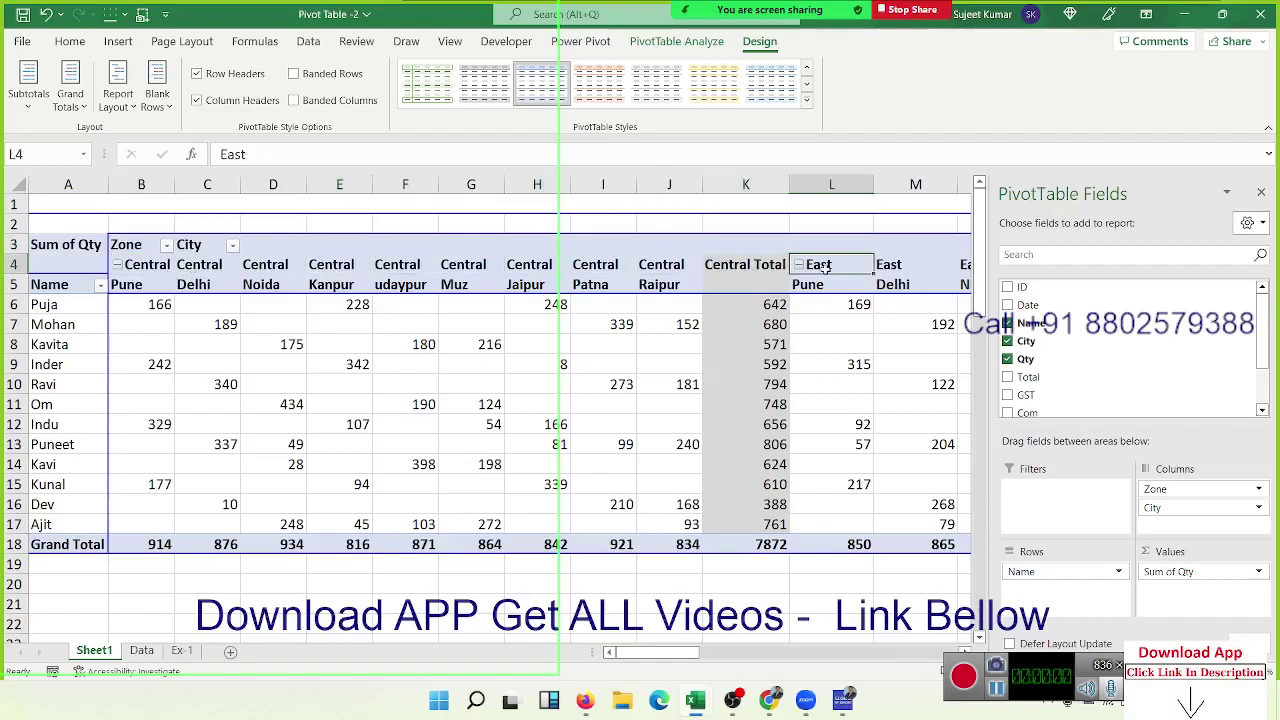
{"action": "left_click", "coordinate": [760, 268]}
Turn off the Zone subtotals and leave the blank line options unchanged.
{"action": "right_click", "coordinate": [760, 268]}
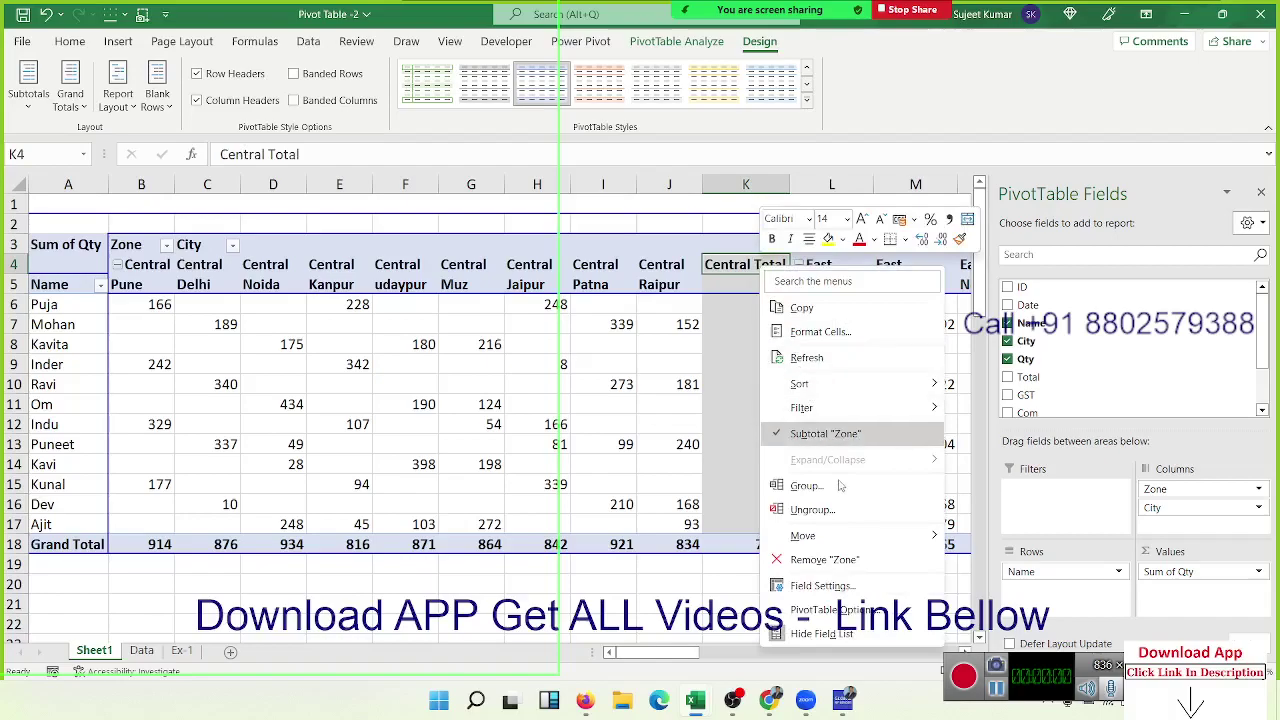
{"action": "key", "text": "Escape"}
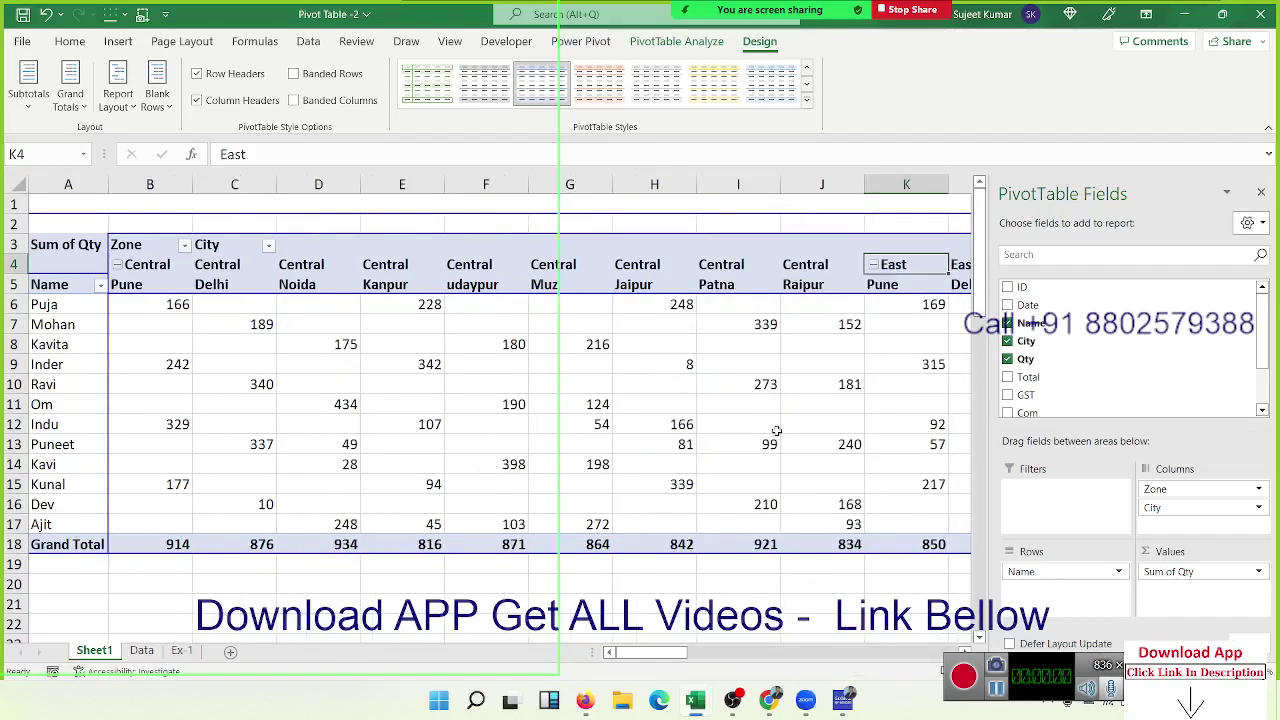
{"action": "left_click", "coordinate": [157, 100]}
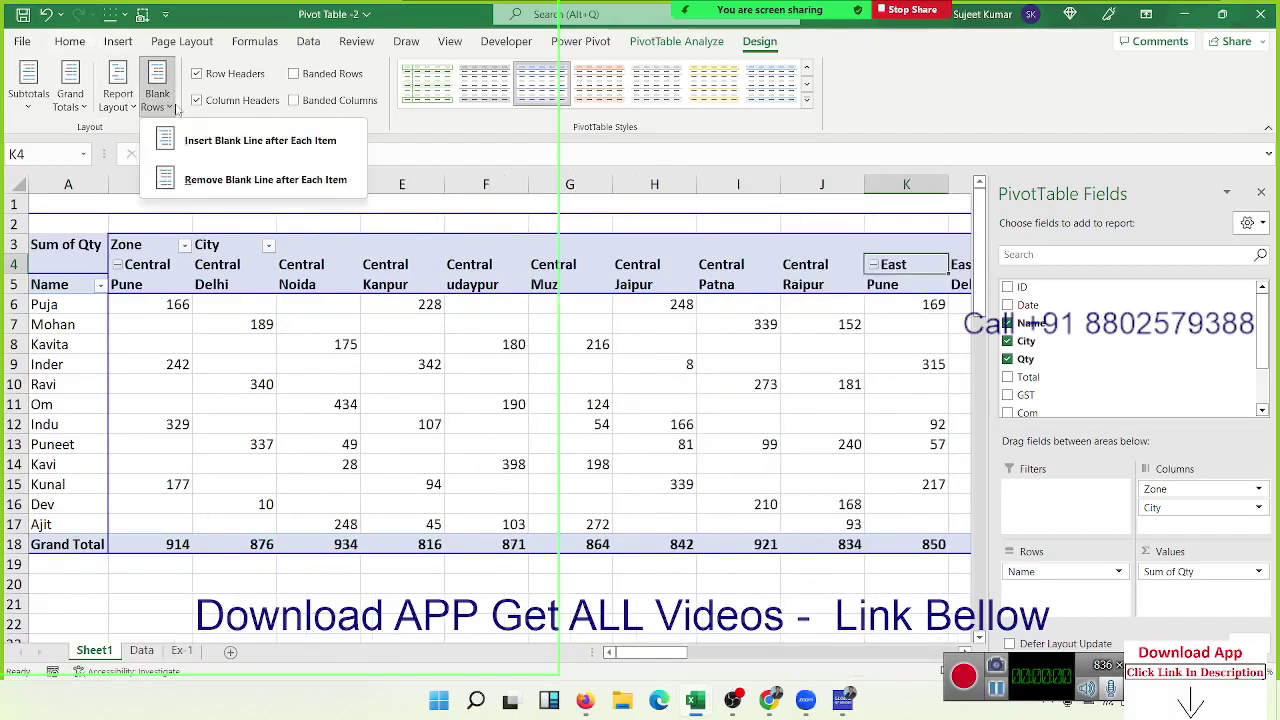
{"action": "left_click", "coordinate": [179, 153]}
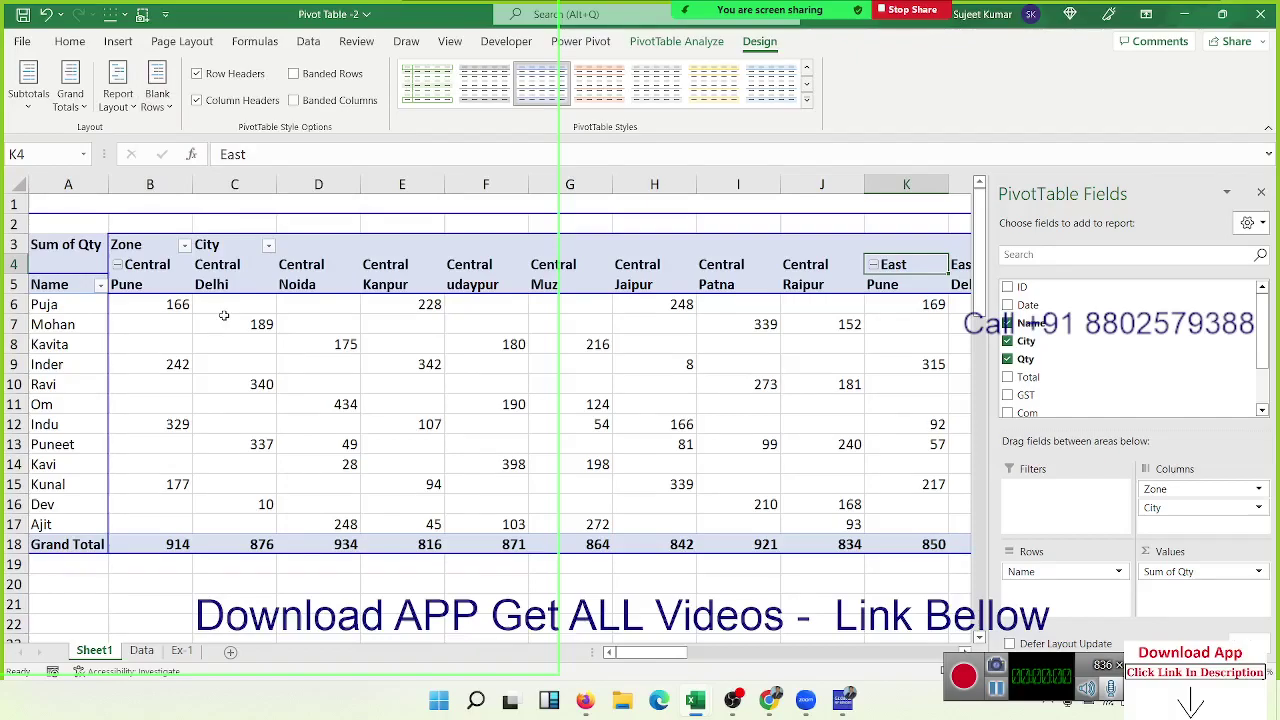
Switch the report layout to Do Not Repeat Item Labels and remove City from Columns.
{"action": "left_click", "coordinate": [160, 276]}
{"action": "left_click", "coordinate": [165, 264]}
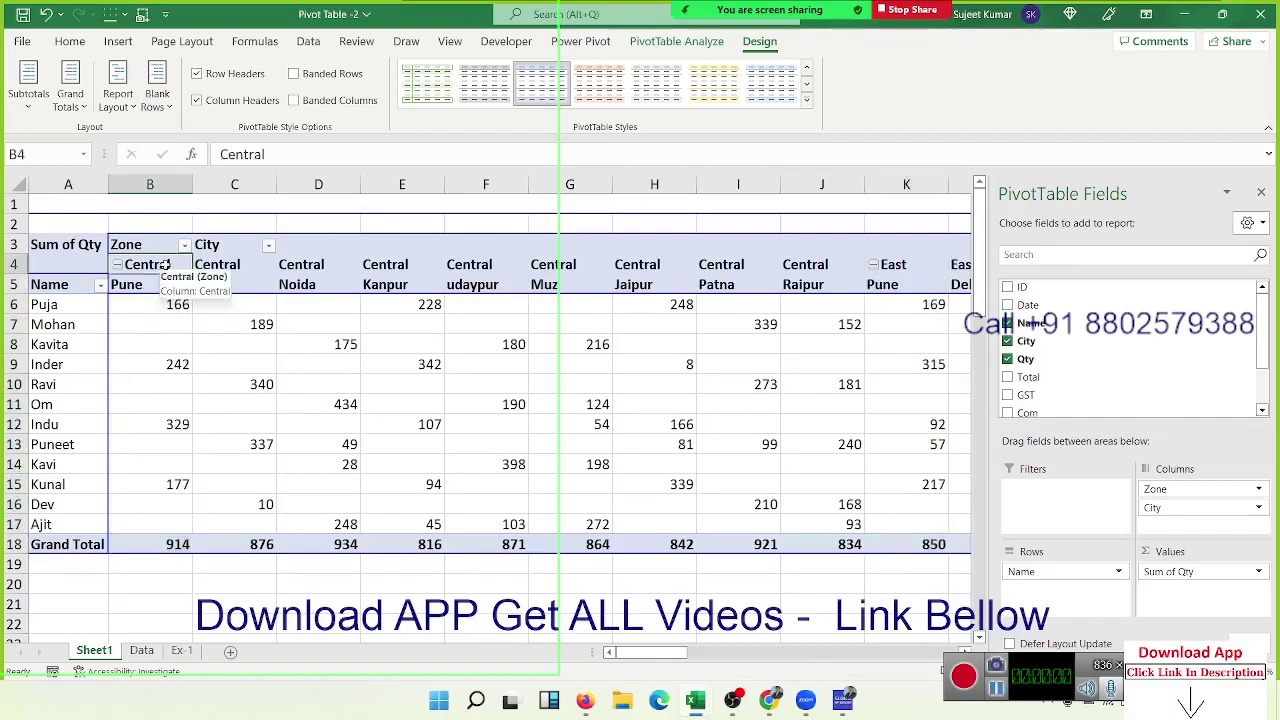
{"action": "left_click", "coordinate": [117, 92]}
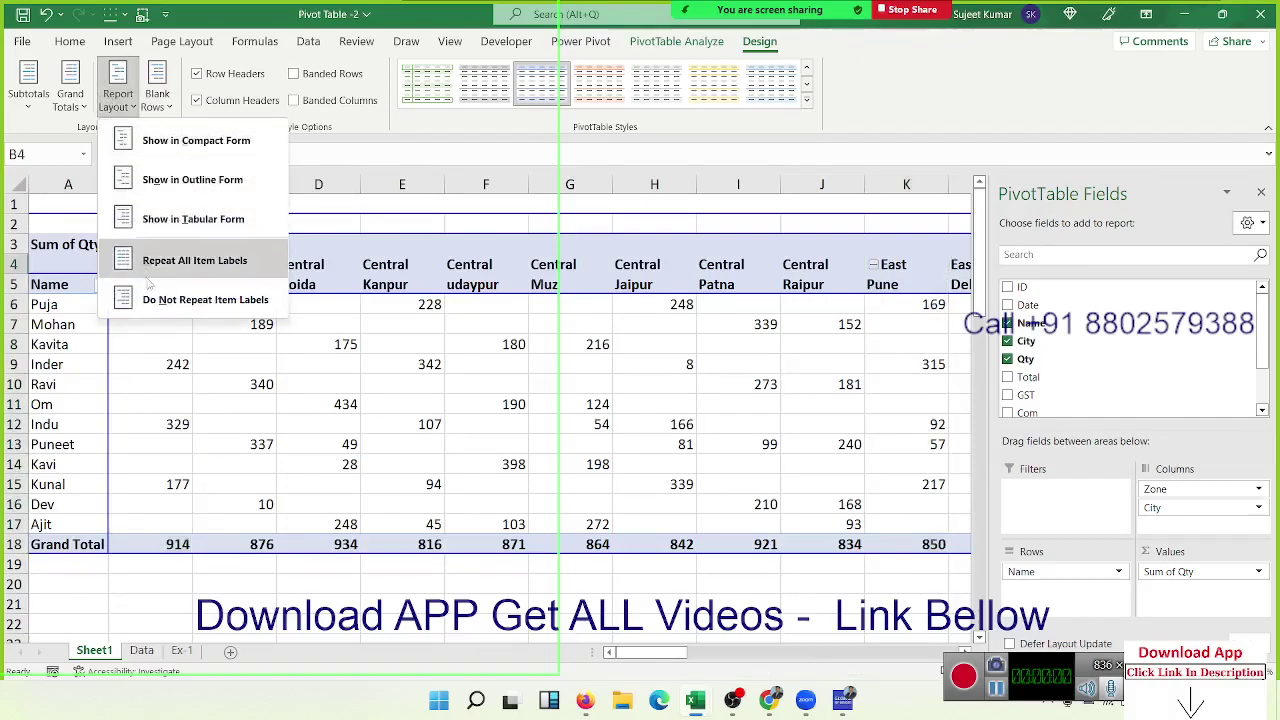
{"action": "left_click", "coordinate": [175, 261]}
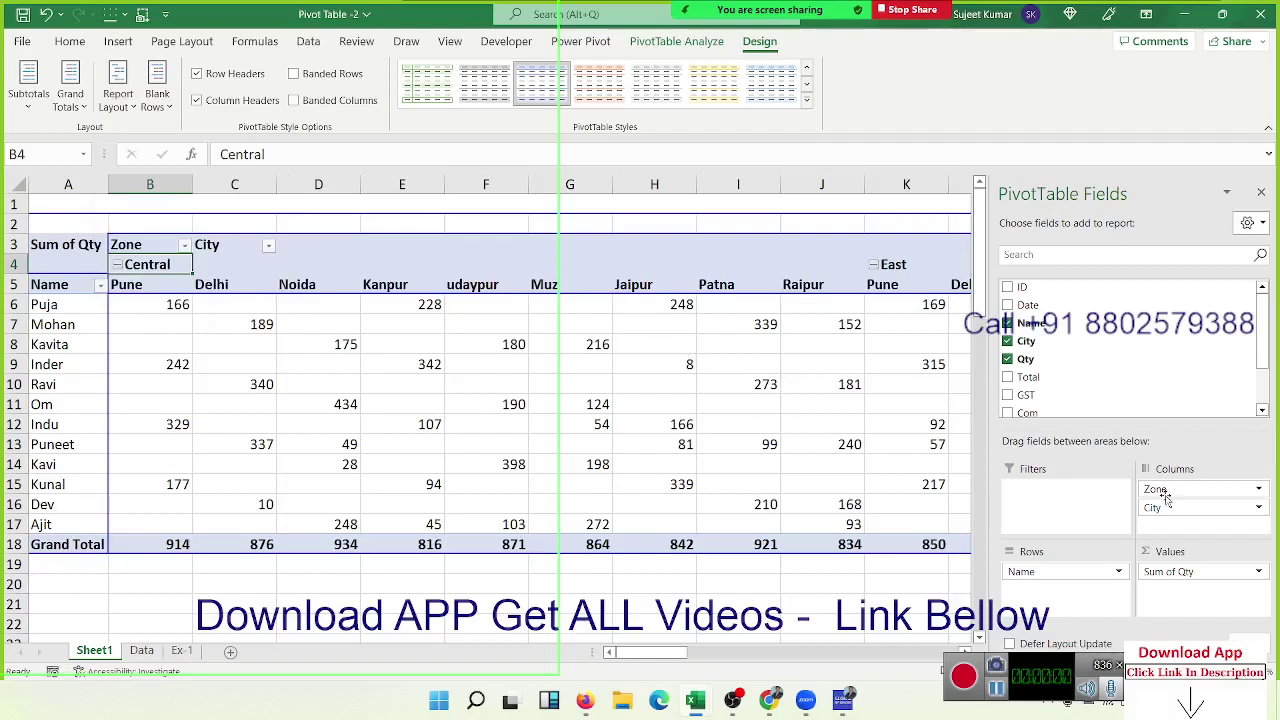
{"action": "left_click_drag", "start_coordinate": [1160, 507], "coordinate": [1128, 355]}
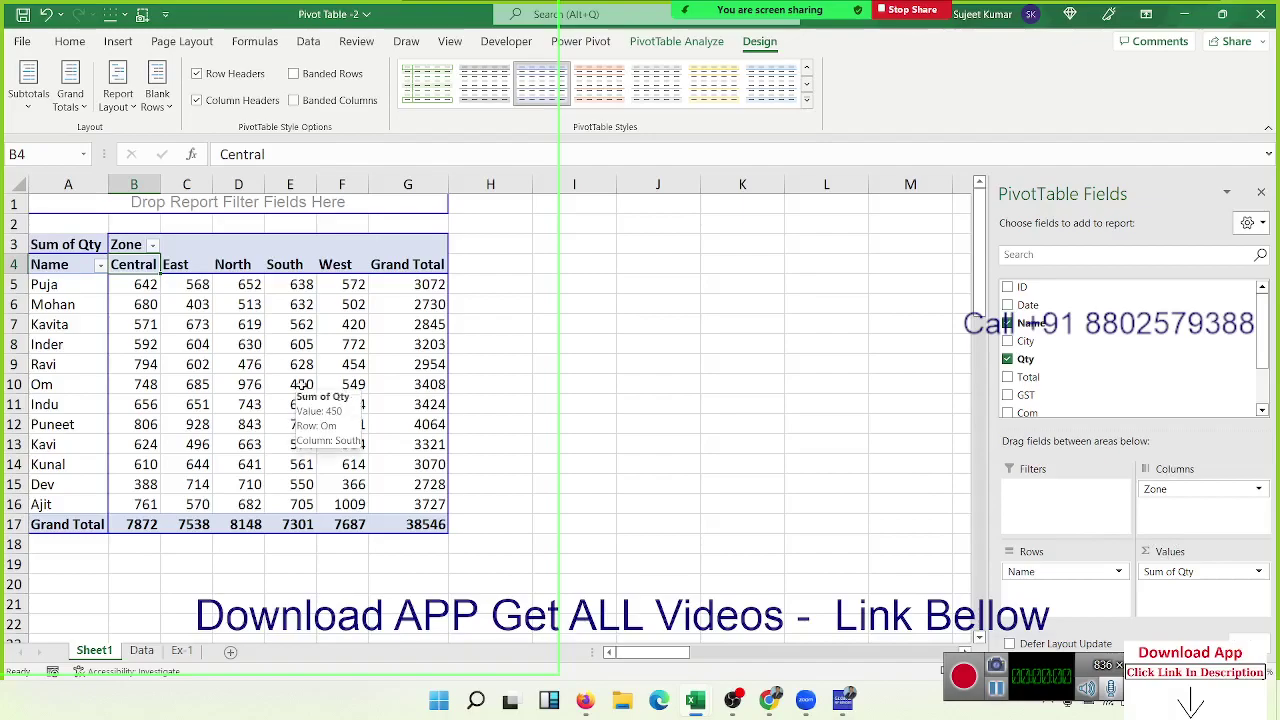
Try the Row Headers, Banded Rows and Banded Columns style options on the Name × Zone pivot.
{"action": "left_click", "coordinate": [198, 74]}
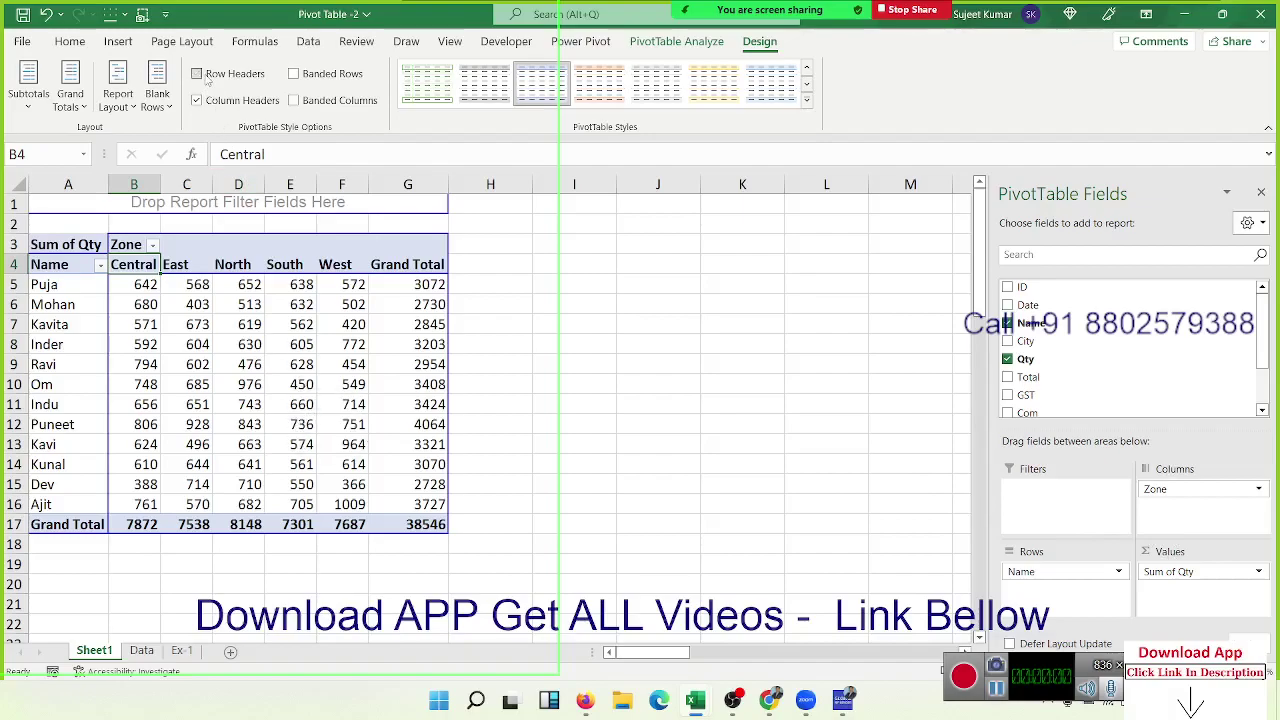
{"action": "left_click", "coordinate": [198, 74]}
{"action": "left_click", "coordinate": [294, 74]}
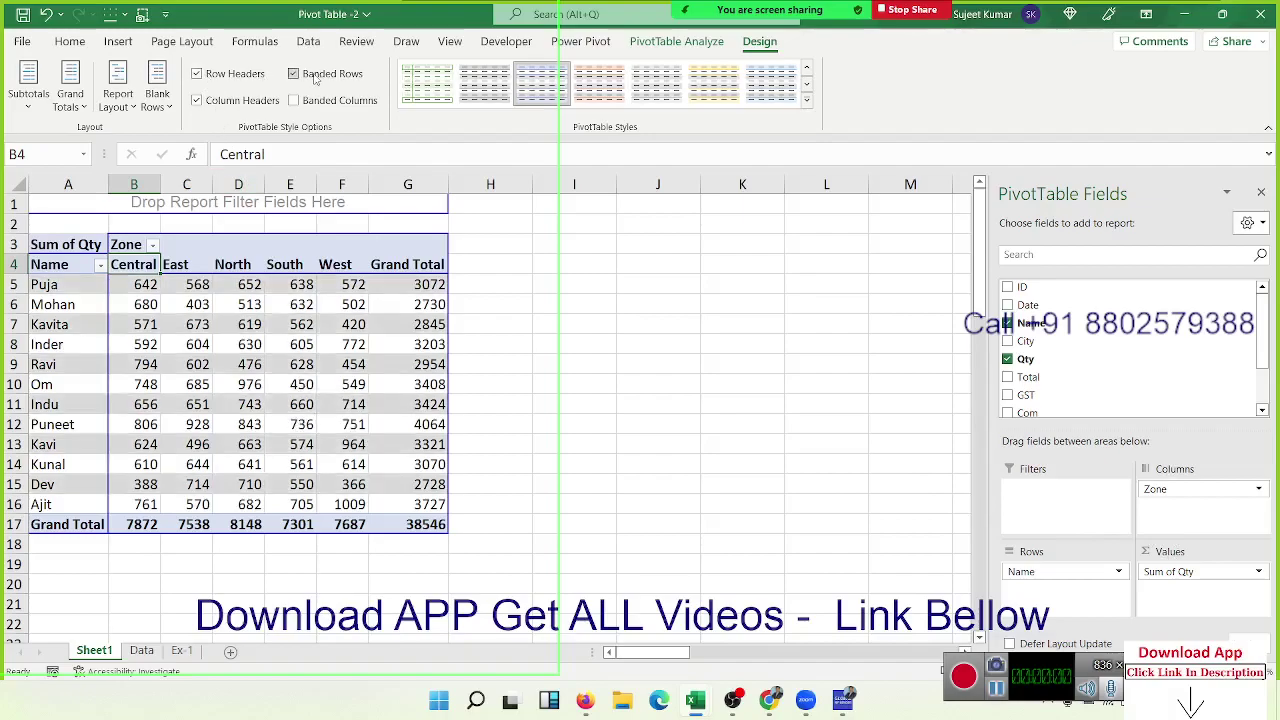
{"action": "left_click", "coordinate": [312, 76]}
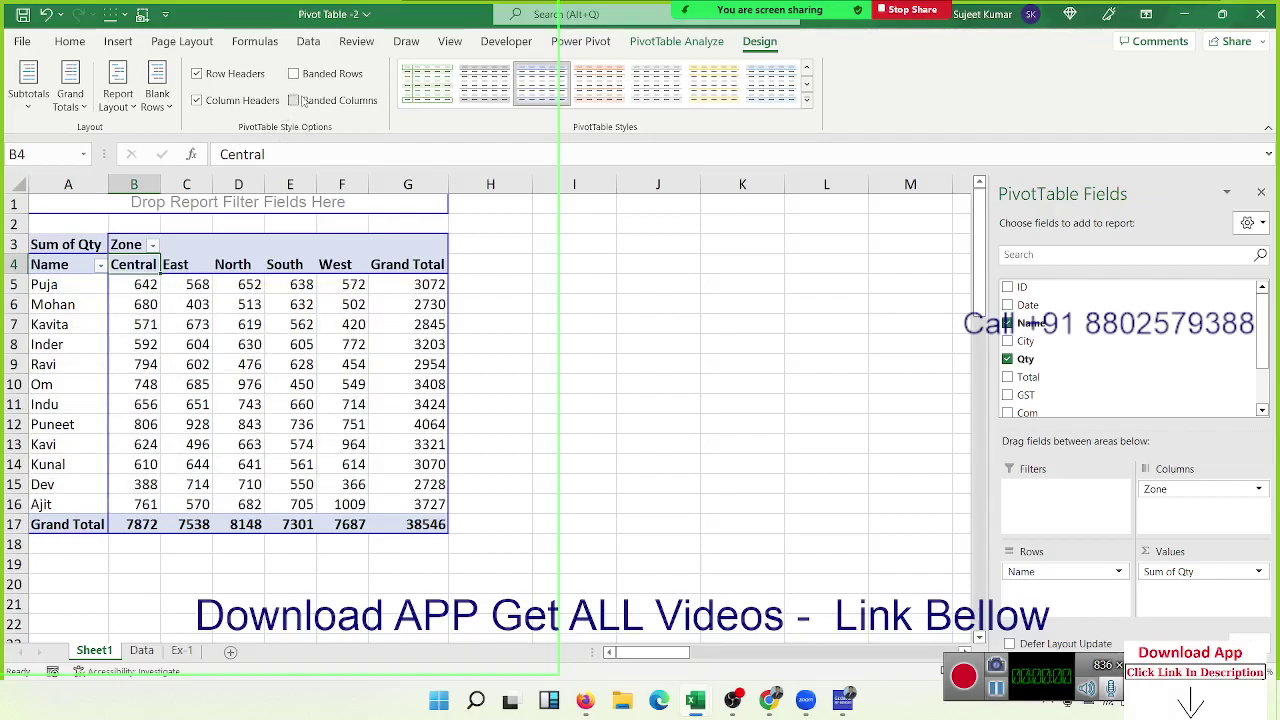
{"action": "left_click", "coordinate": [308, 76]}
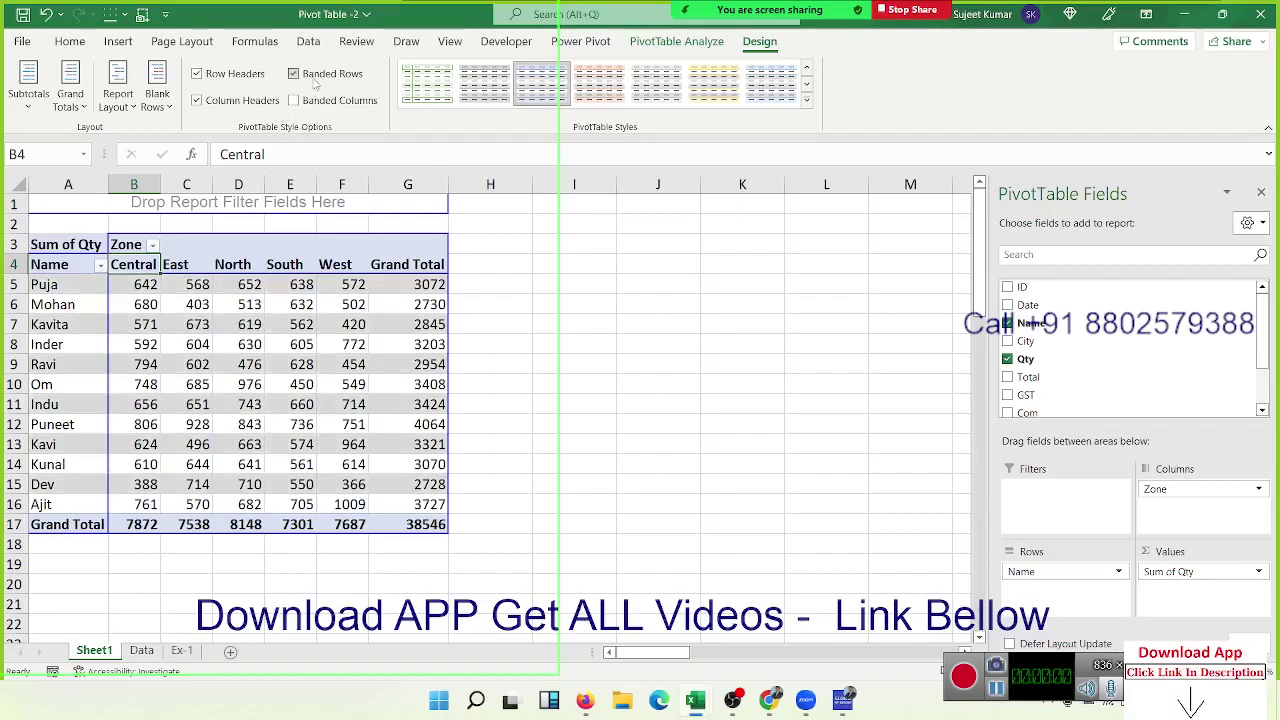
{"action": "left_click", "coordinate": [314, 84]}
{"action": "left_click", "coordinate": [314, 83]}
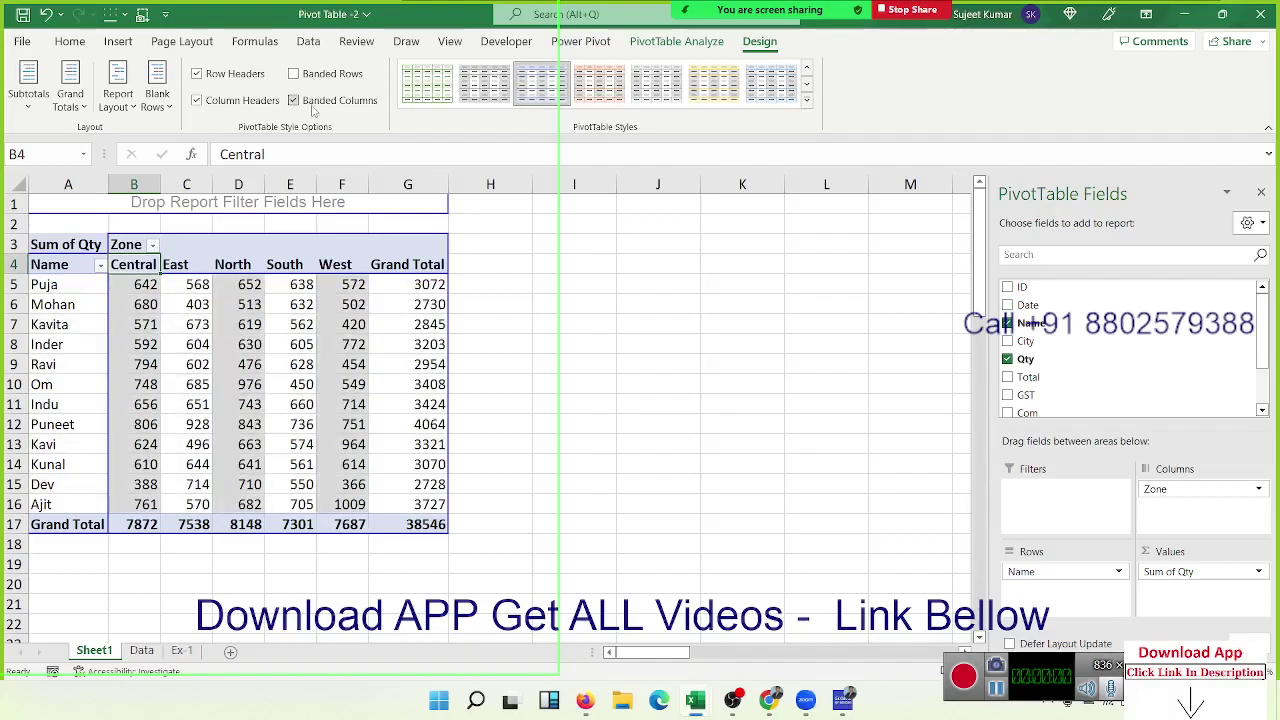
{"action": "left_click", "coordinate": [313, 108]}
{"action": "left_click", "coordinate": [313, 108]}
{"action": "left_click", "coordinate": [313, 109]}
{"action": "left_click", "coordinate": [313, 74]}
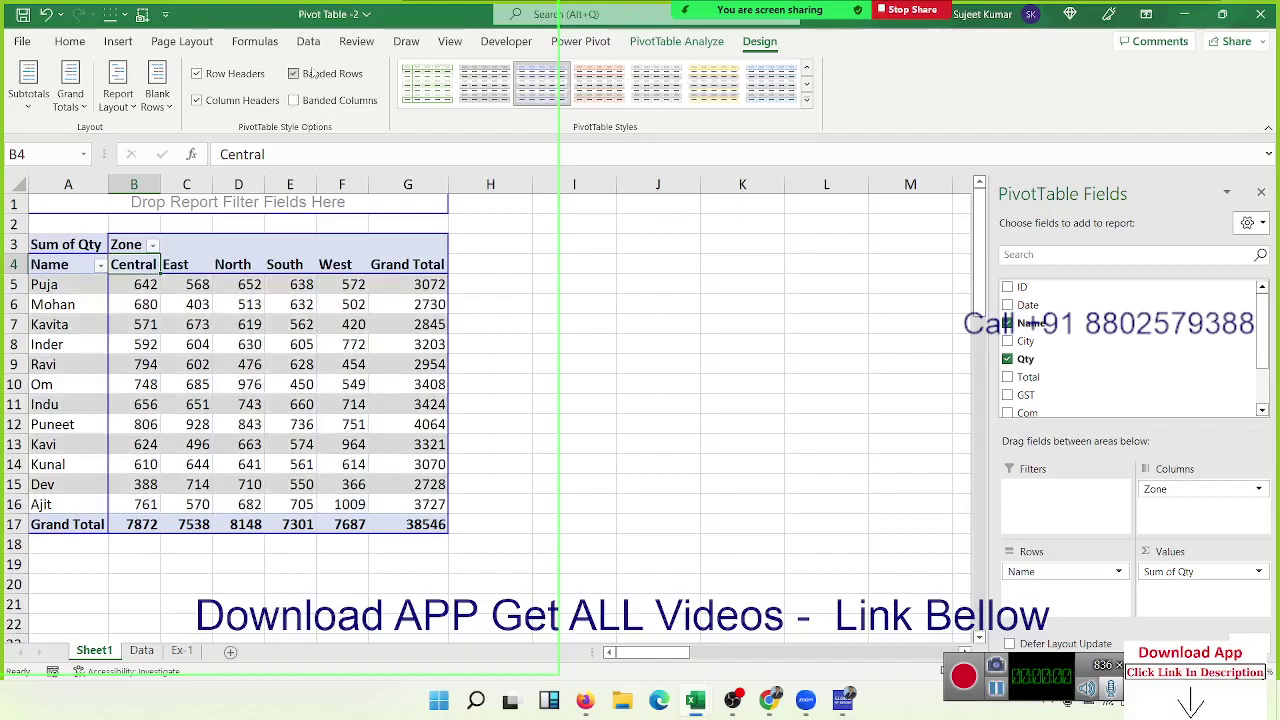
{"action": "left_click", "coordinate": [313, 74]}
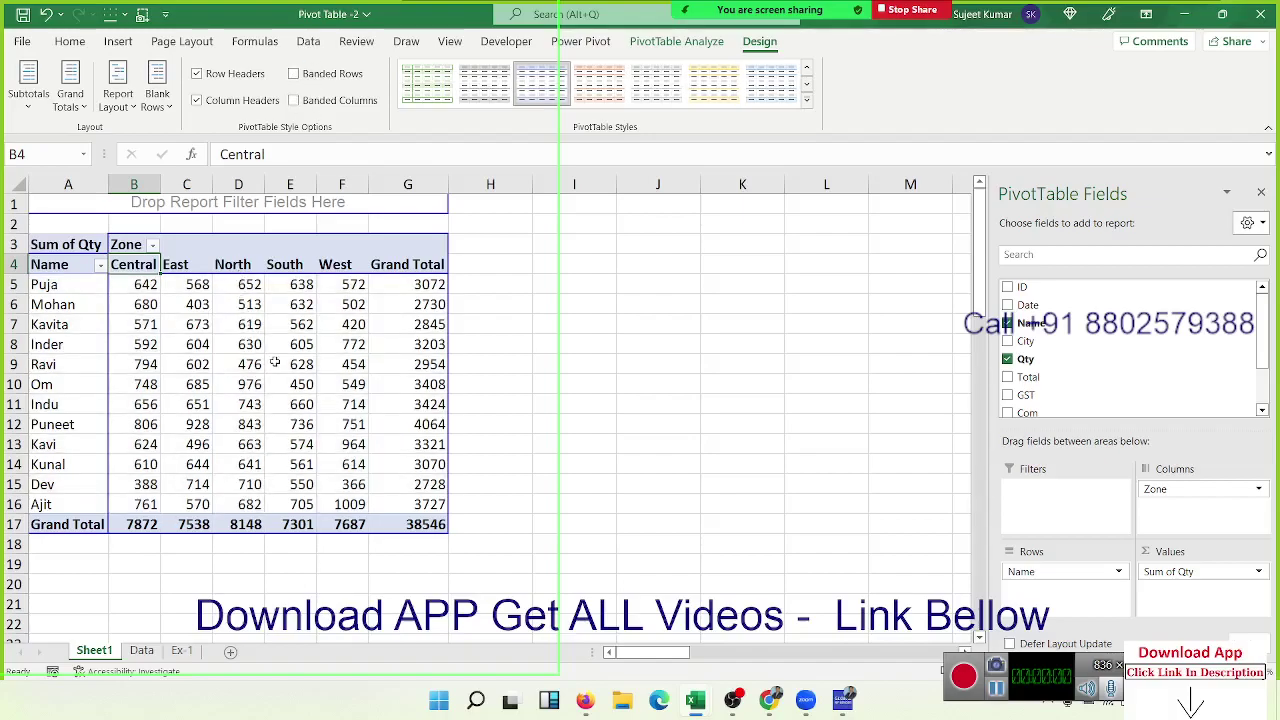
Show the PivotTable Analyze commands and select Puja's Central total of 642.
{"action": "left_click", "coordinate": [646, 49]}
{"action": "mouse_move", "coordinate": [353, 344]}
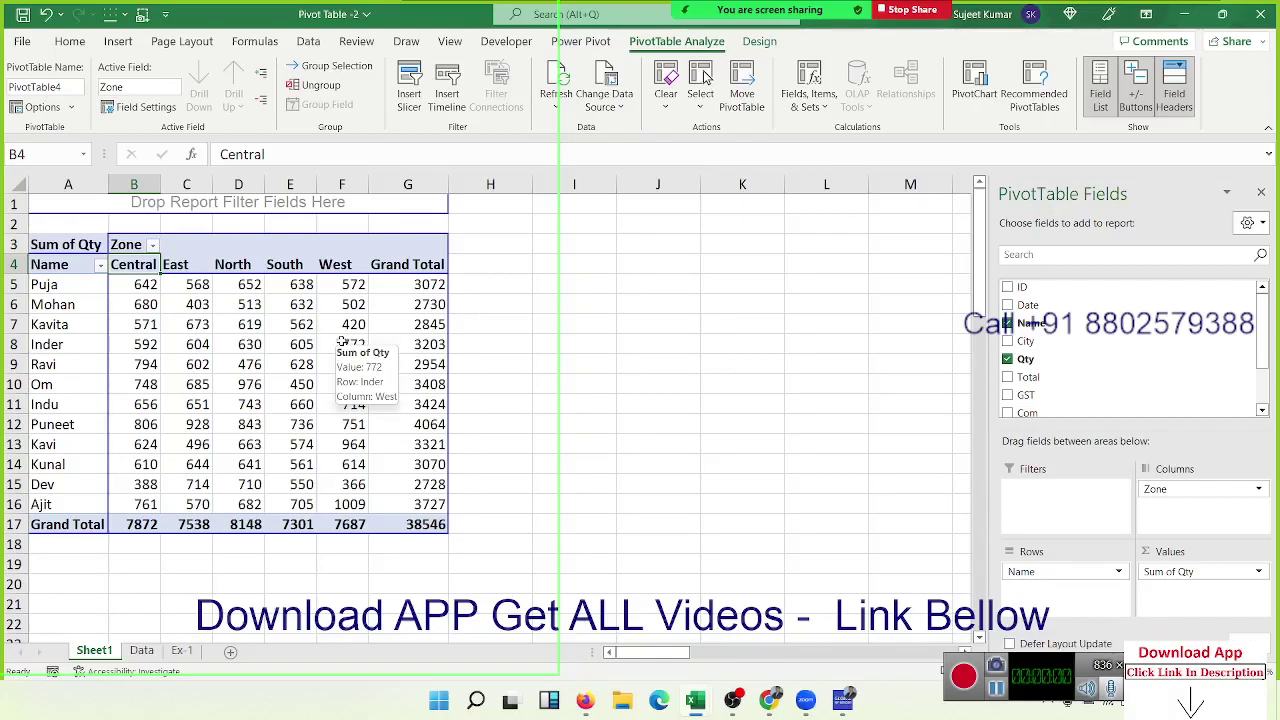
{"action": "left_click", "coordinate": [268, 346]}
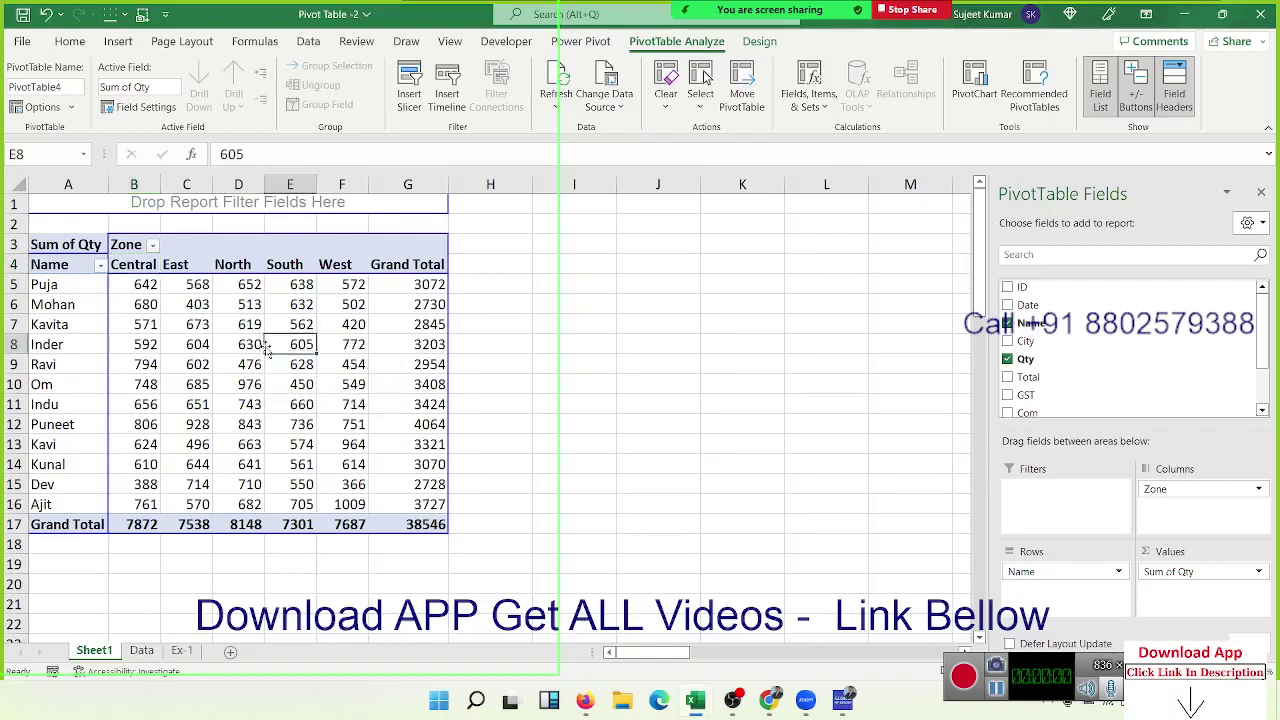
{"action": "left_click", "coordinate": [62, 283]}
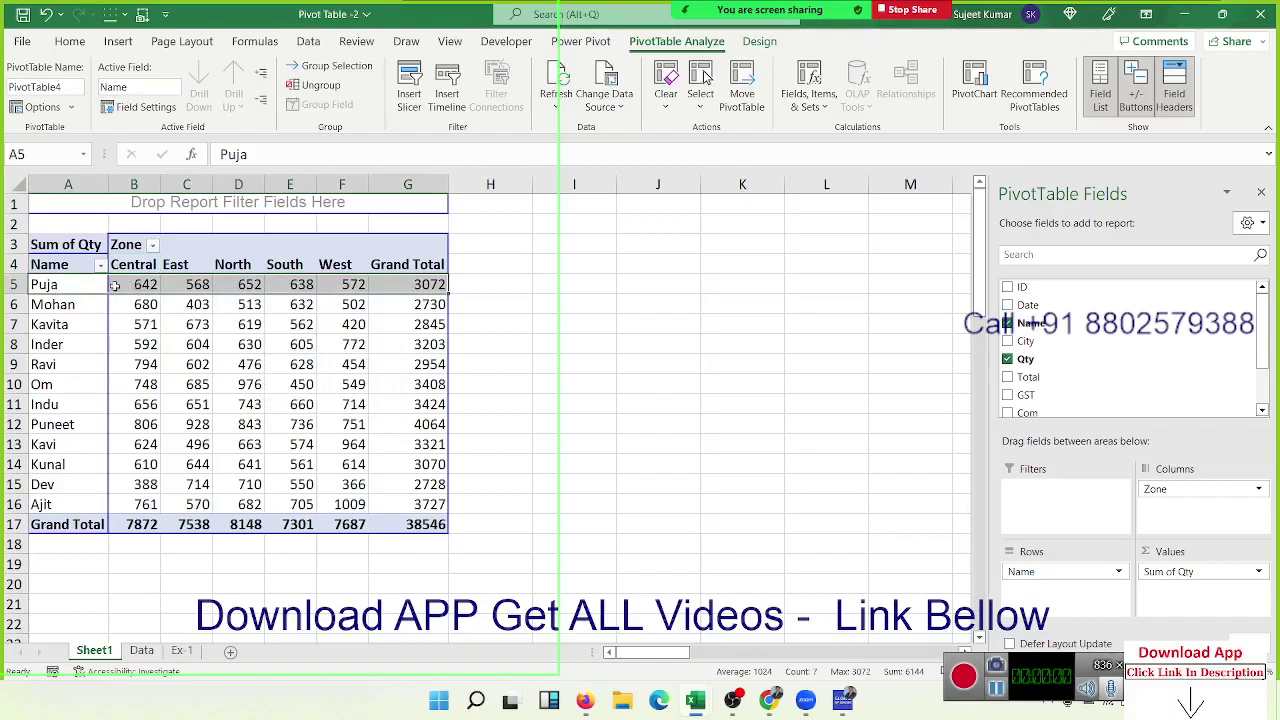
{"action": "left_click", "coordinate": [143, 268]}
{"action": "left_click", "coordinate": [141, 284]}
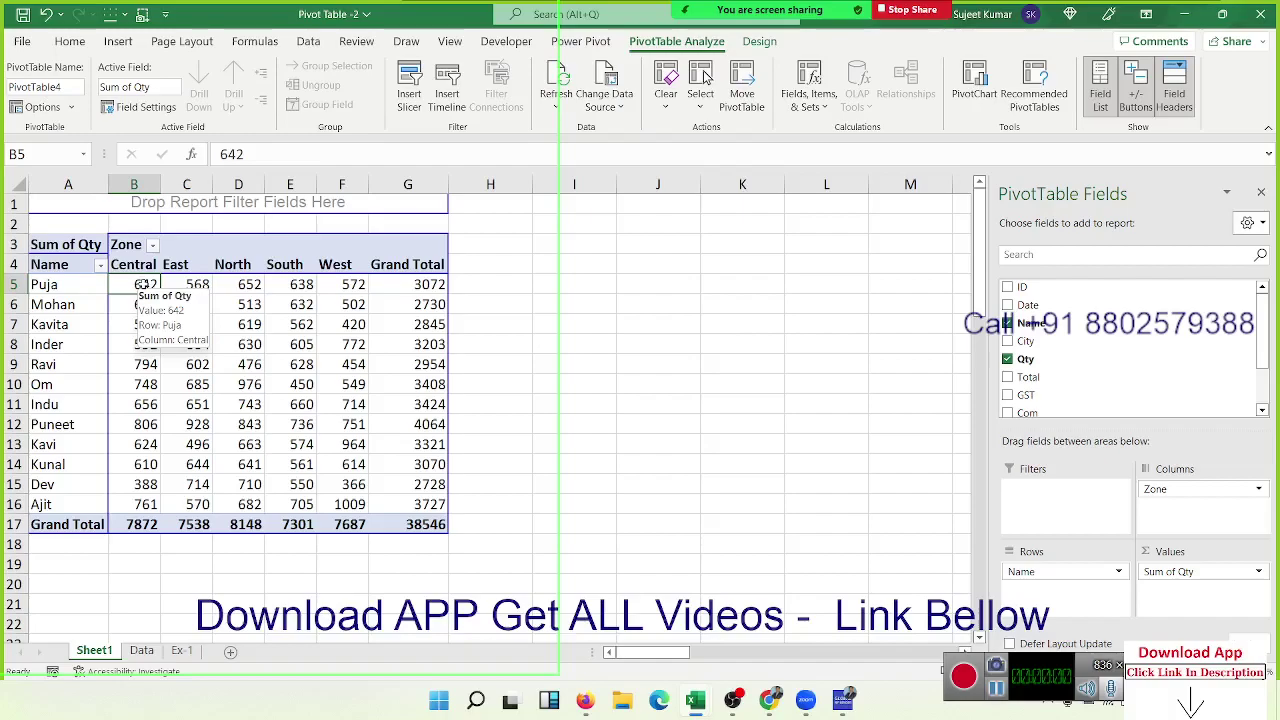
On the Data sheet, enable filters with Ctrl+Shift+L and filter Name to Puja only.
{"action": "left_click", "coordinate": [150, 660]}
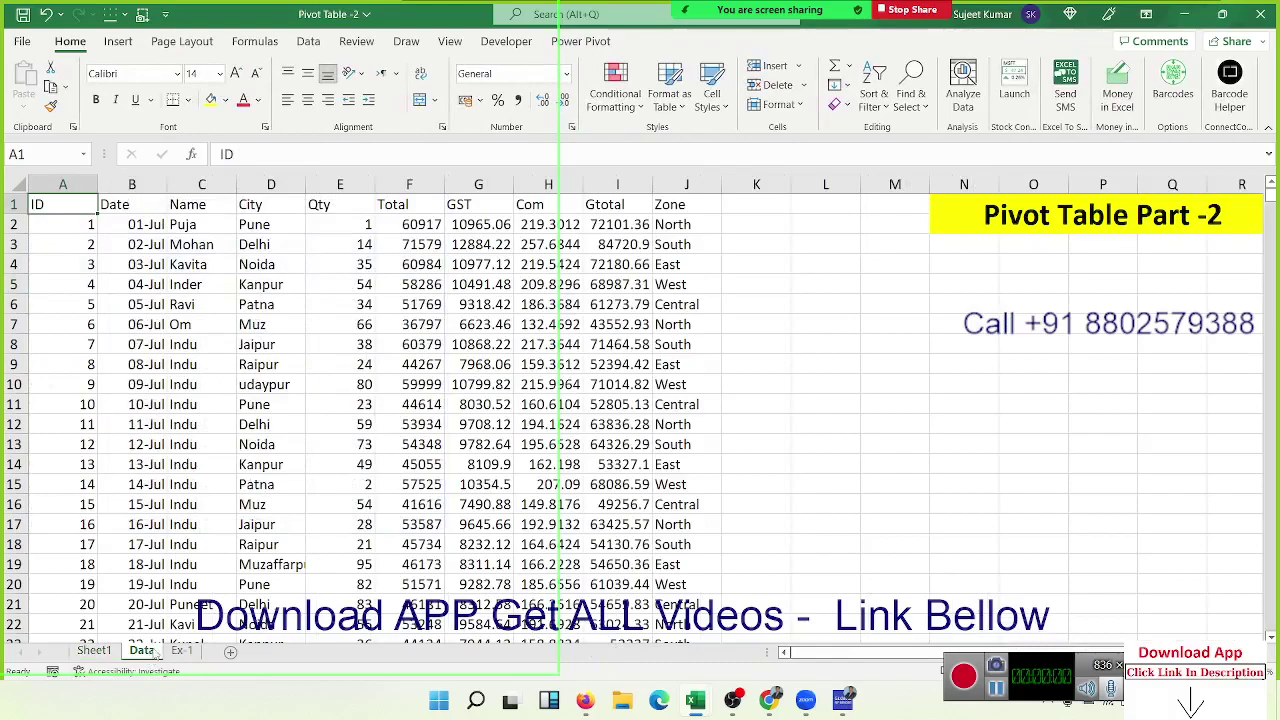
{"action": "key", "text": "ctrl+shift+l"}
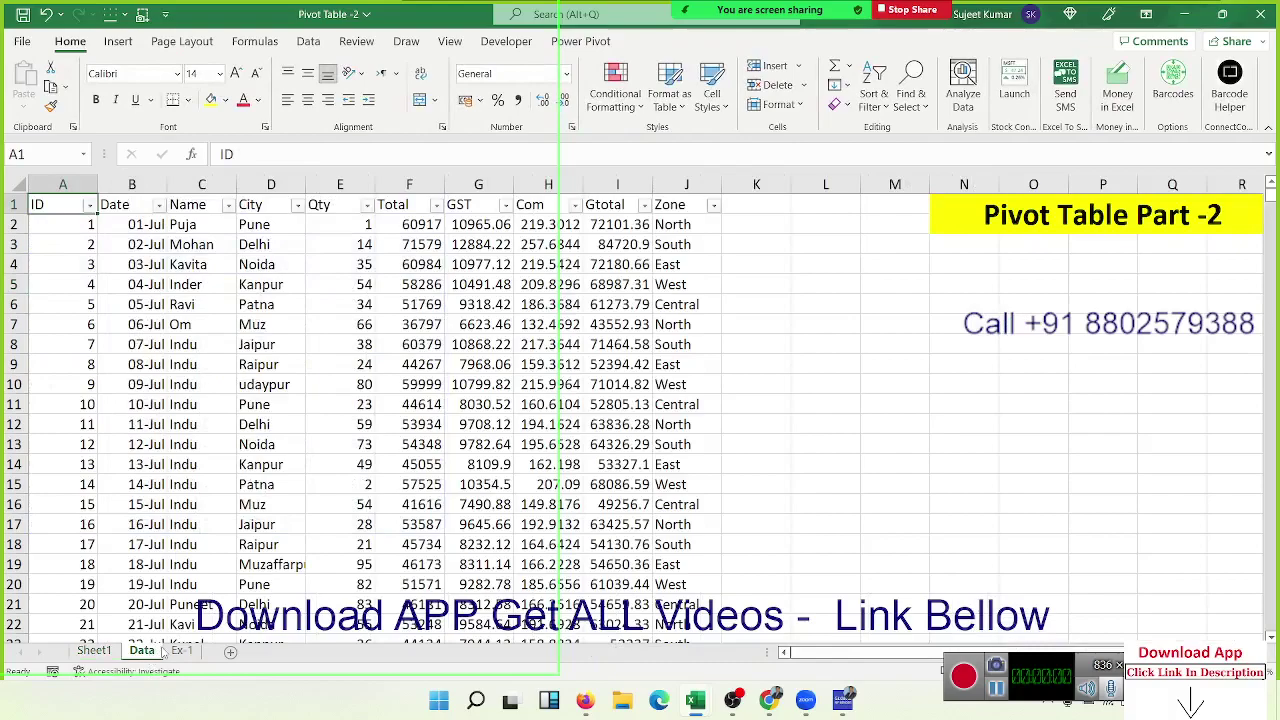
{"action": "left_click", "coordinate": [228, 205]}
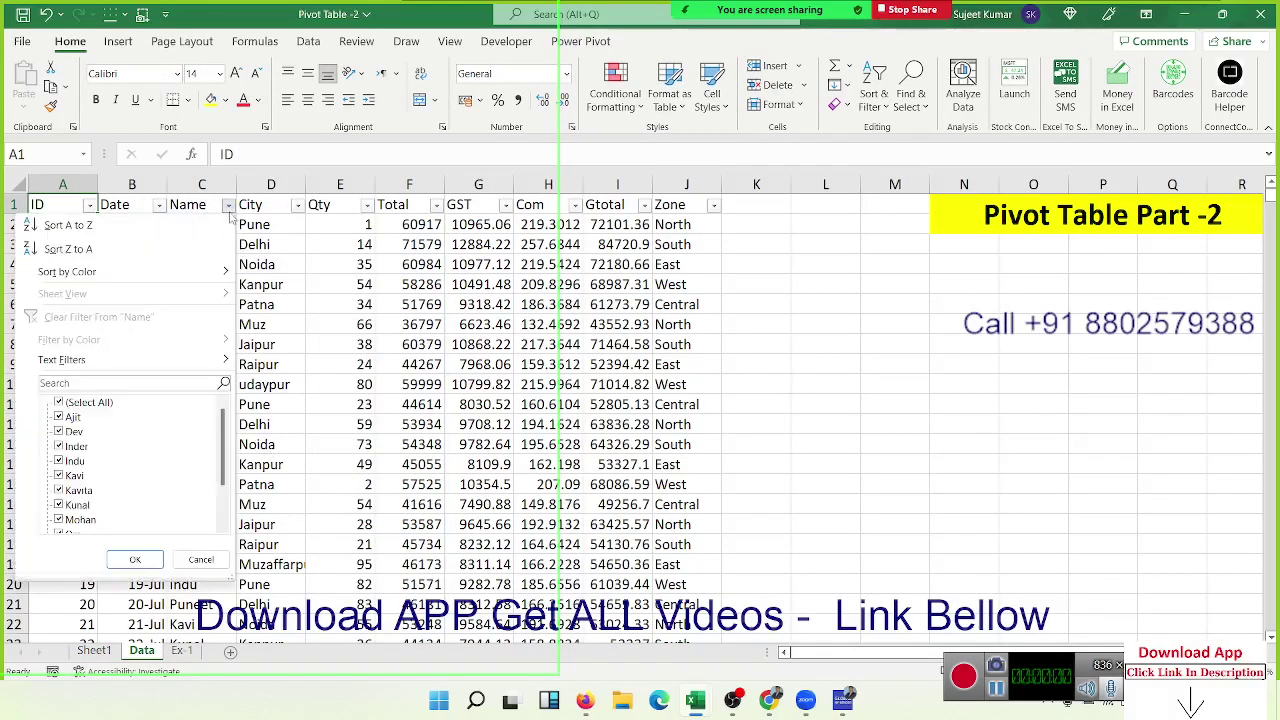
{"action": "left_click", "coordinate": [72, 402]}
{"action": "left_click", "coordinate": [62, 417]}
{"action": "left_click", "coordinate": [62, 420]}
{"action": "scroll", "coordinate": [98, 505], "scroll_direction": "down", "scroll_amount": 2}
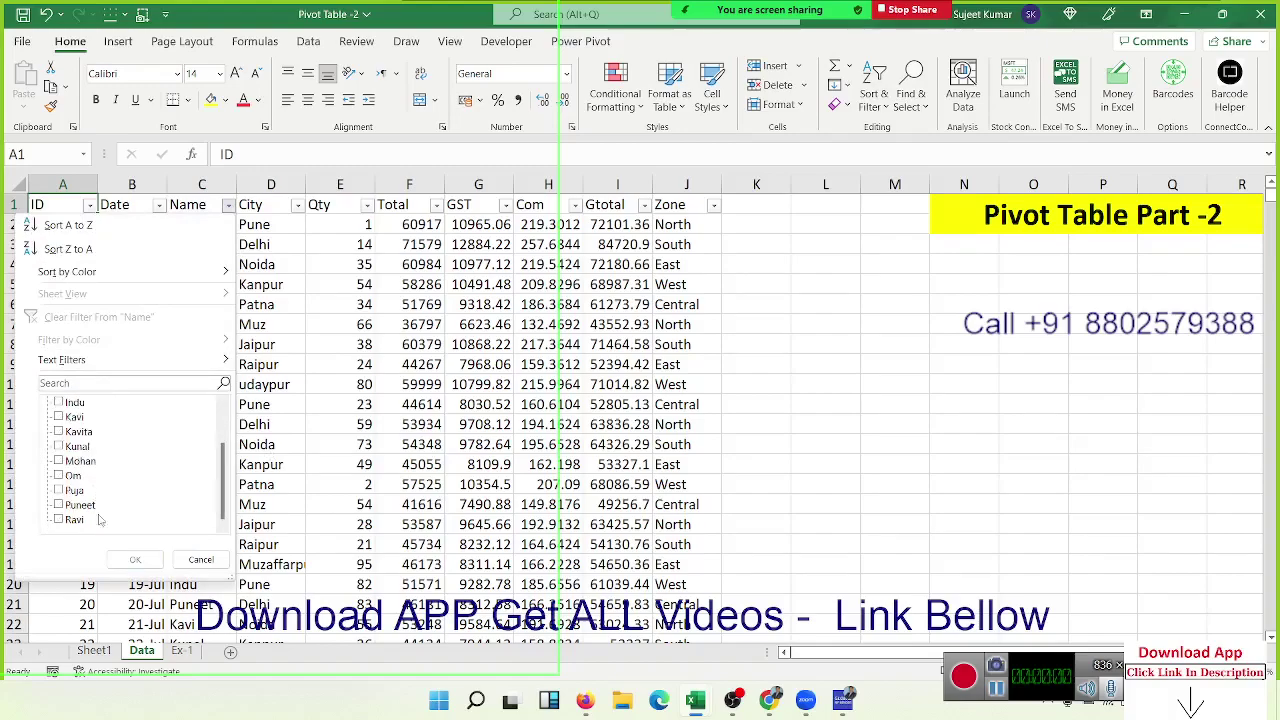
{"action": "left_click", "coordinate": [60, 490]}
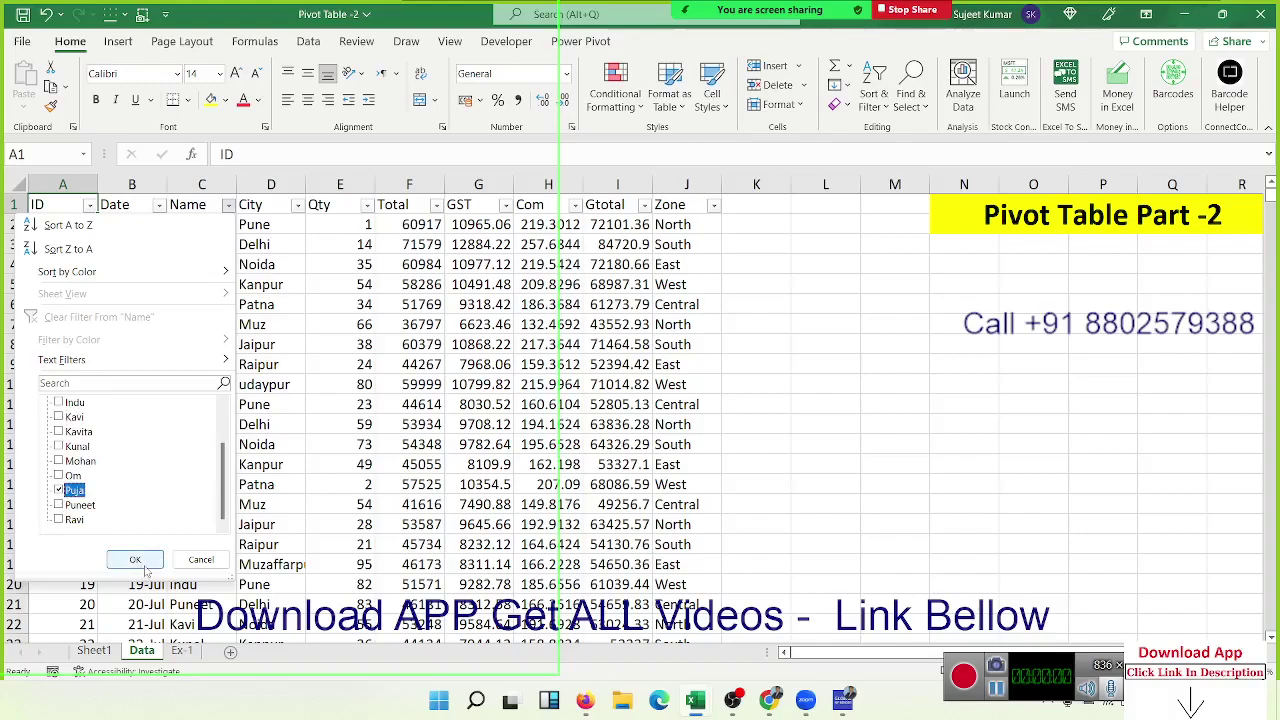
{"action": "left_click", "coordinate": [140, 560]}
Filter Zone to Central, select the Qty cells to confirm 642, then return to the pivot.
{"action": "left_click", "coordinate": [98, 651]}
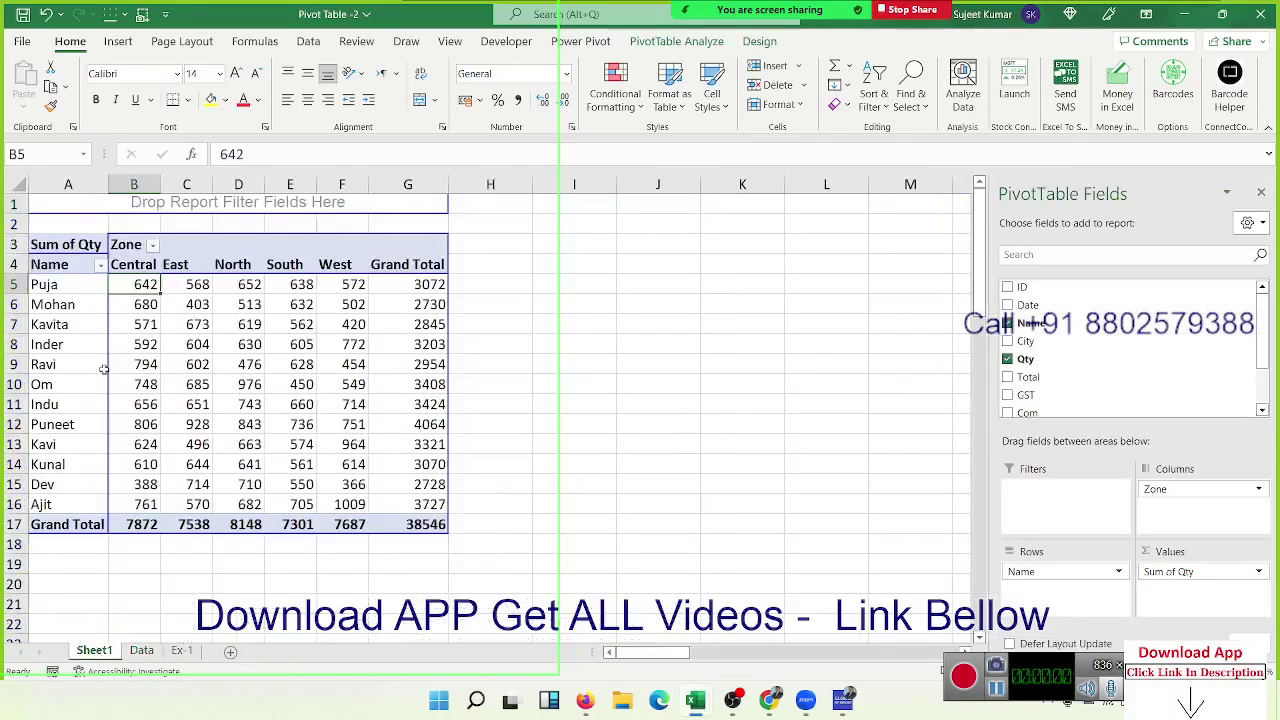
{"action": "left_click", "coordinate": [145, 651]}
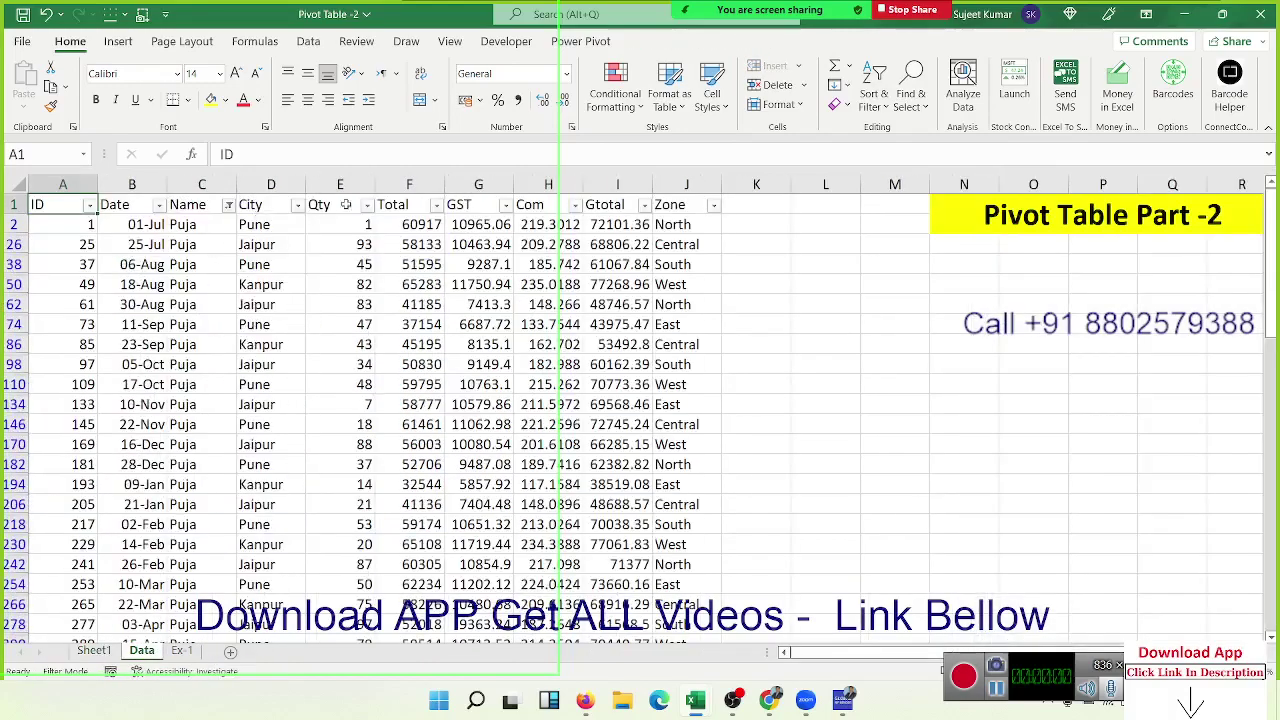
{"action": "left_click", "coordinate": [712, 205]}
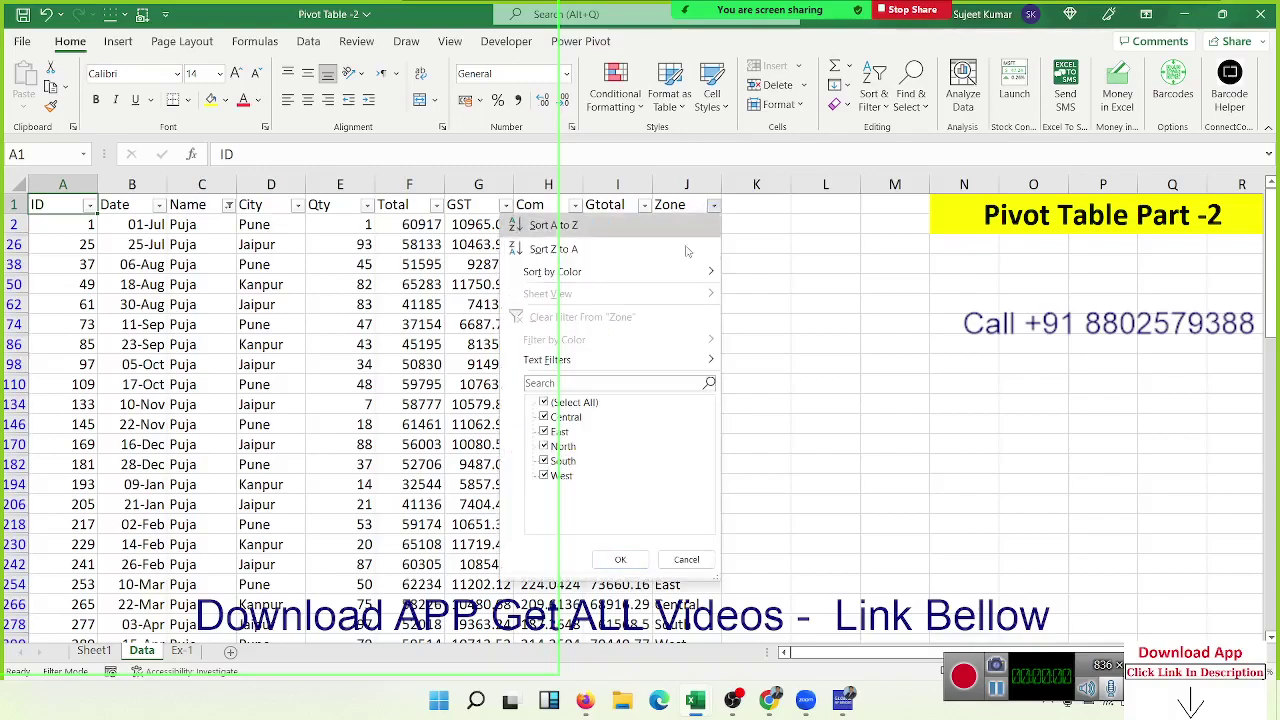
{"action": "left_click", "coordinate": [571, 402]}
{"action": "left_click", "coordinate": [566, 417]}
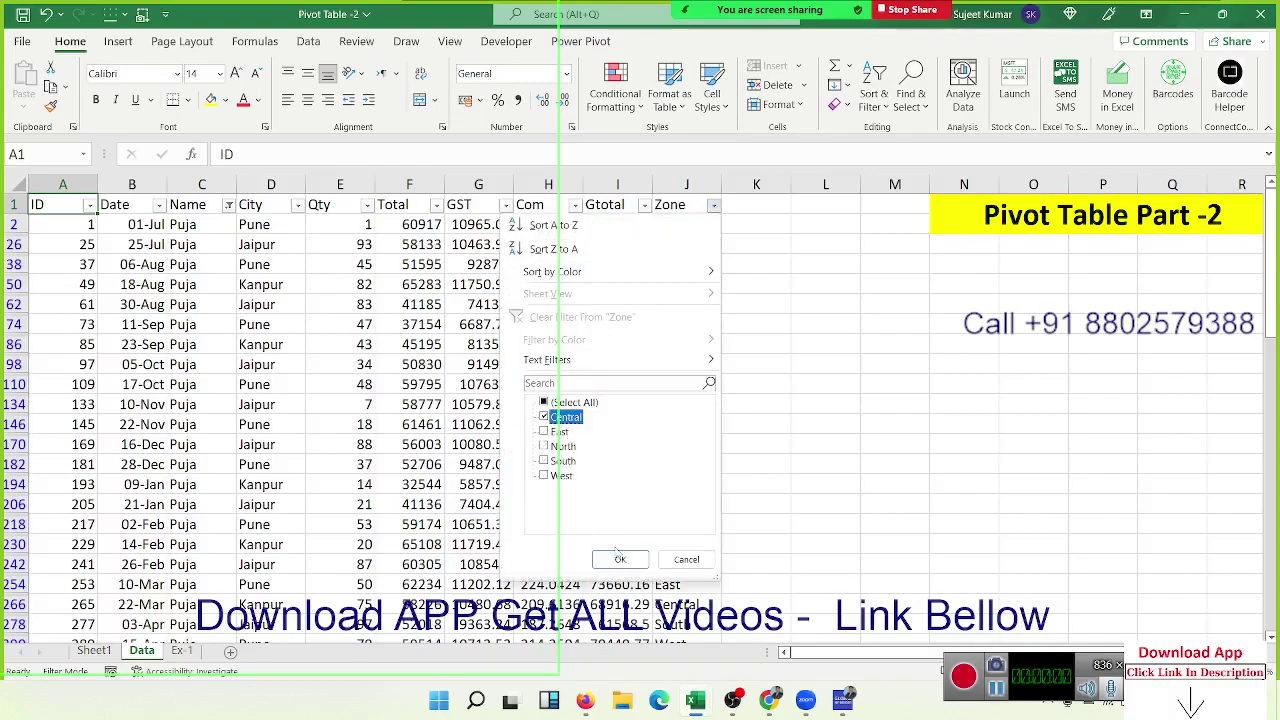
{"action": "left_click", "coordinate": [620, 559]}
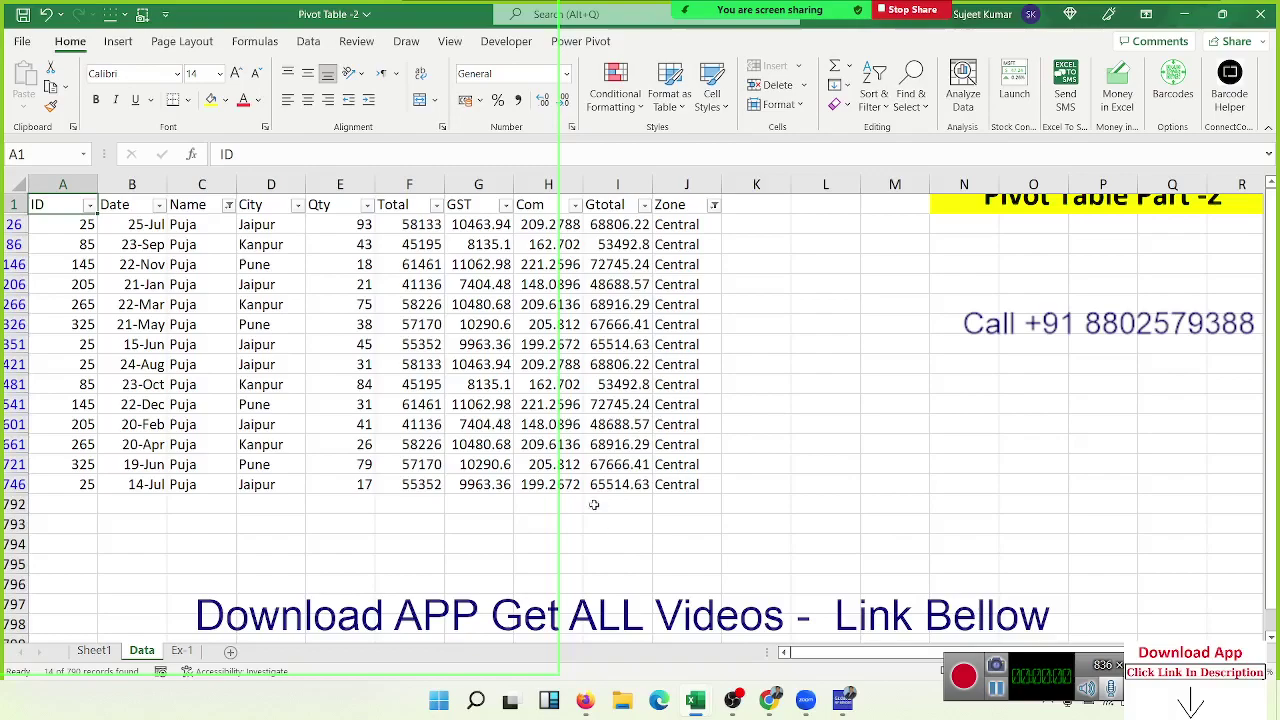
{"action": "left_click_drag", "start_coordinate": [350, 230], "coordinate": [352, 482]}
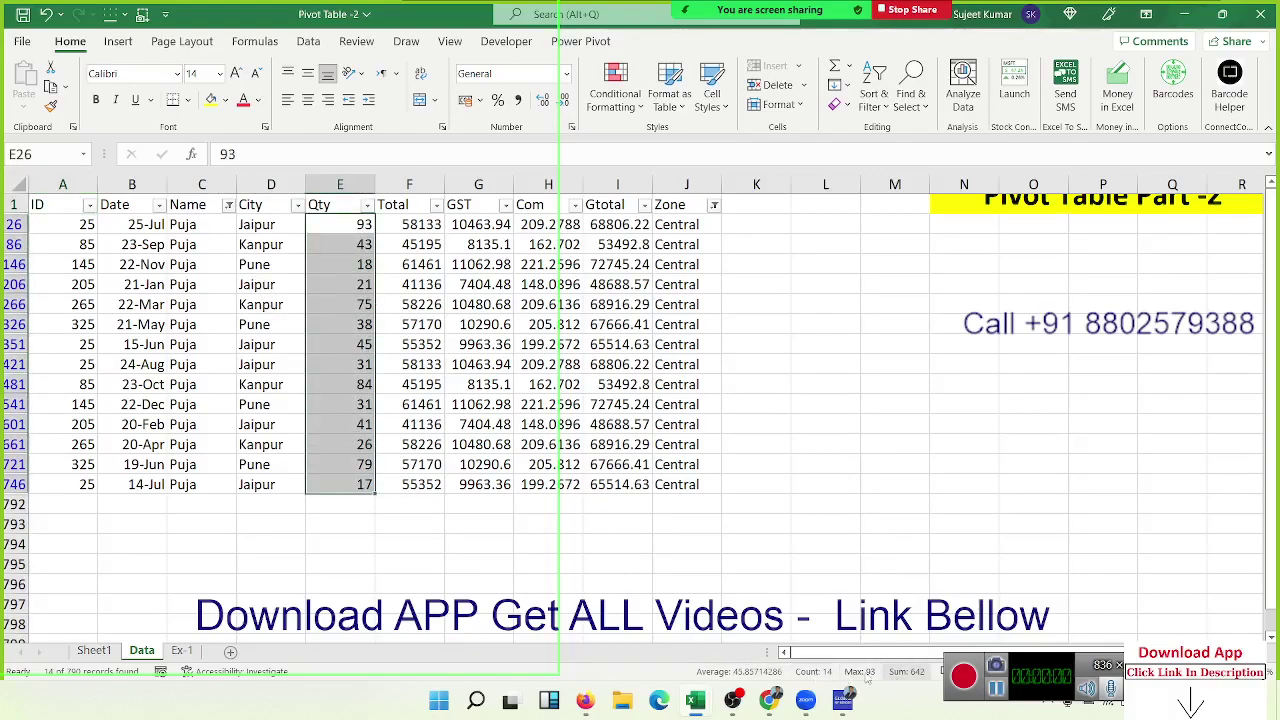
{"action": "left_click", "coordinate": [94, 650]}
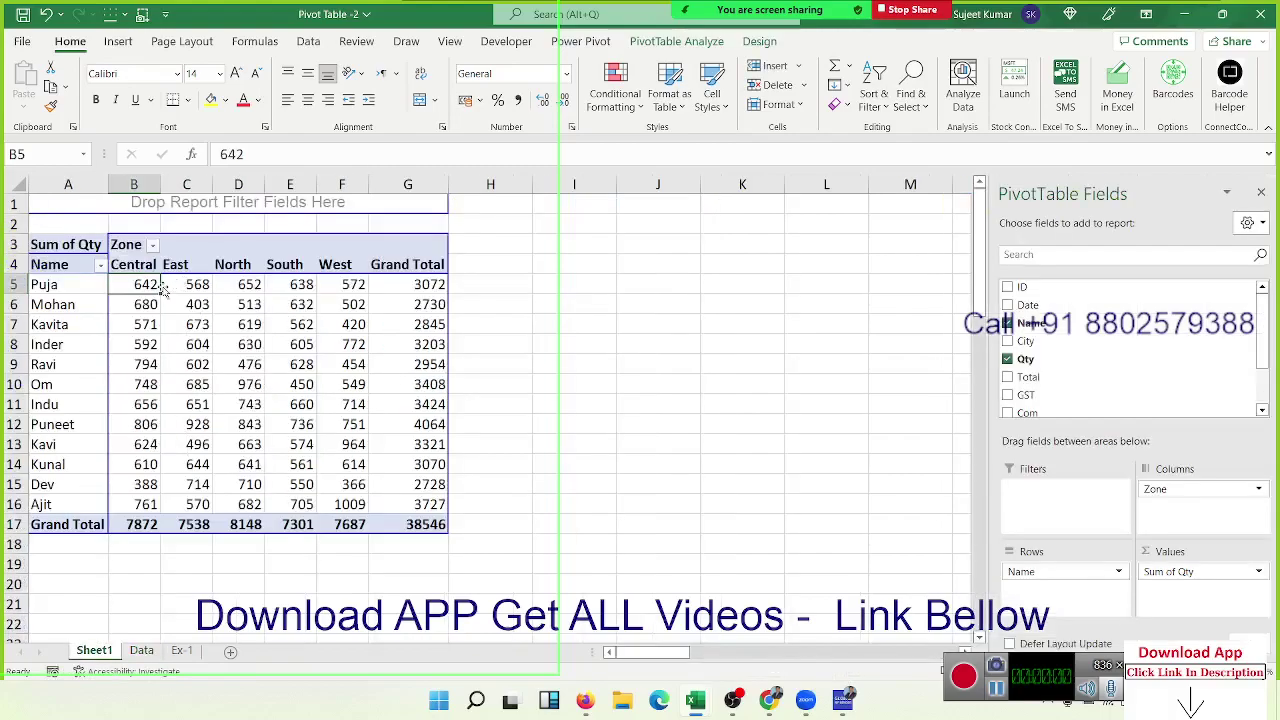
Clear the Name and Zone filters on the Data sheet, then reselect Puja's 642 on Sheet1.
{"action": "left_click", "coordinate": [141, 651]}
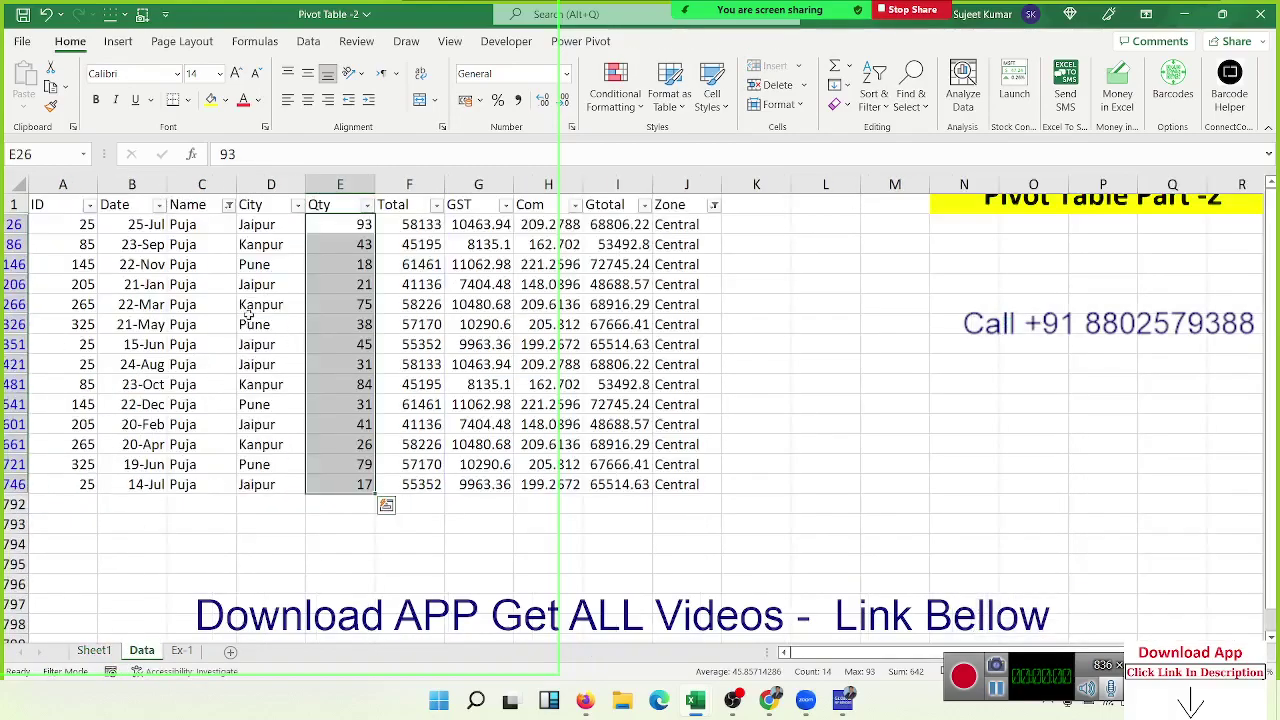
{"action": "left_click", "coordinate": [229, 206]}
{"action": "left_click", "coordinate": [138, 317]}
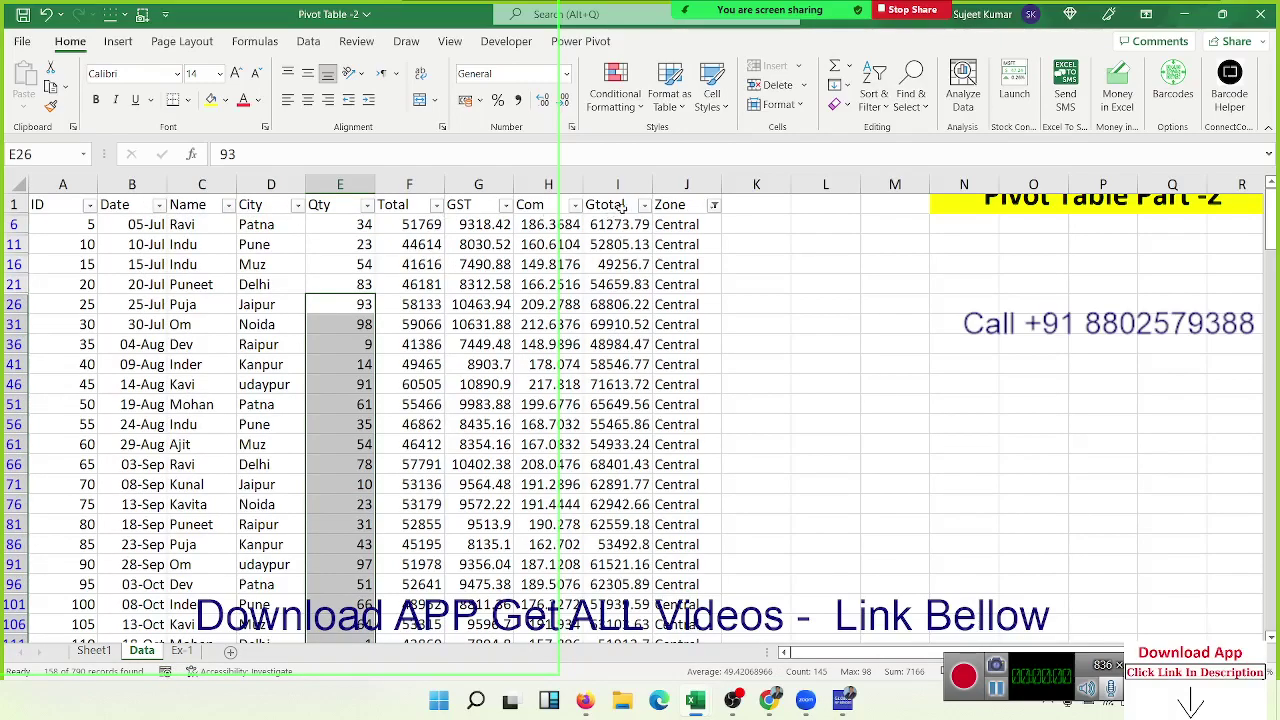
{"action": "left_click", "coordinate": [713, 205]}
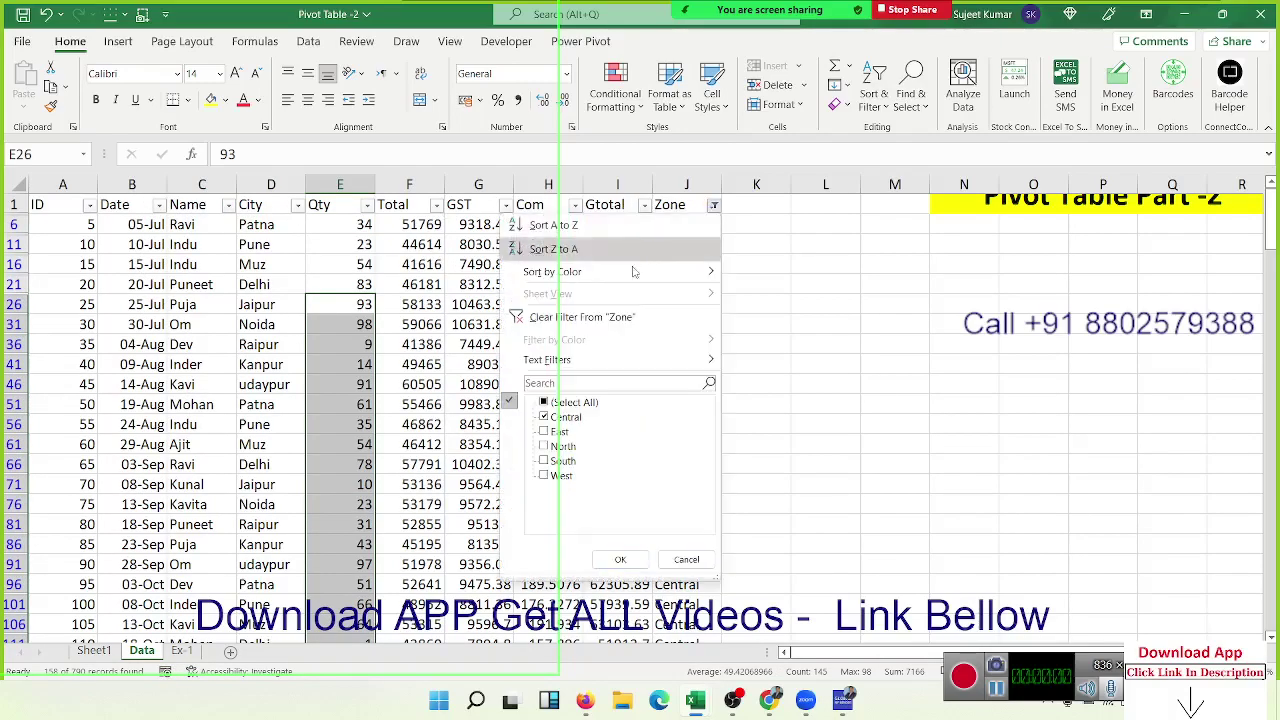
{"action": "left_click", "coordinate": [615, 316]}
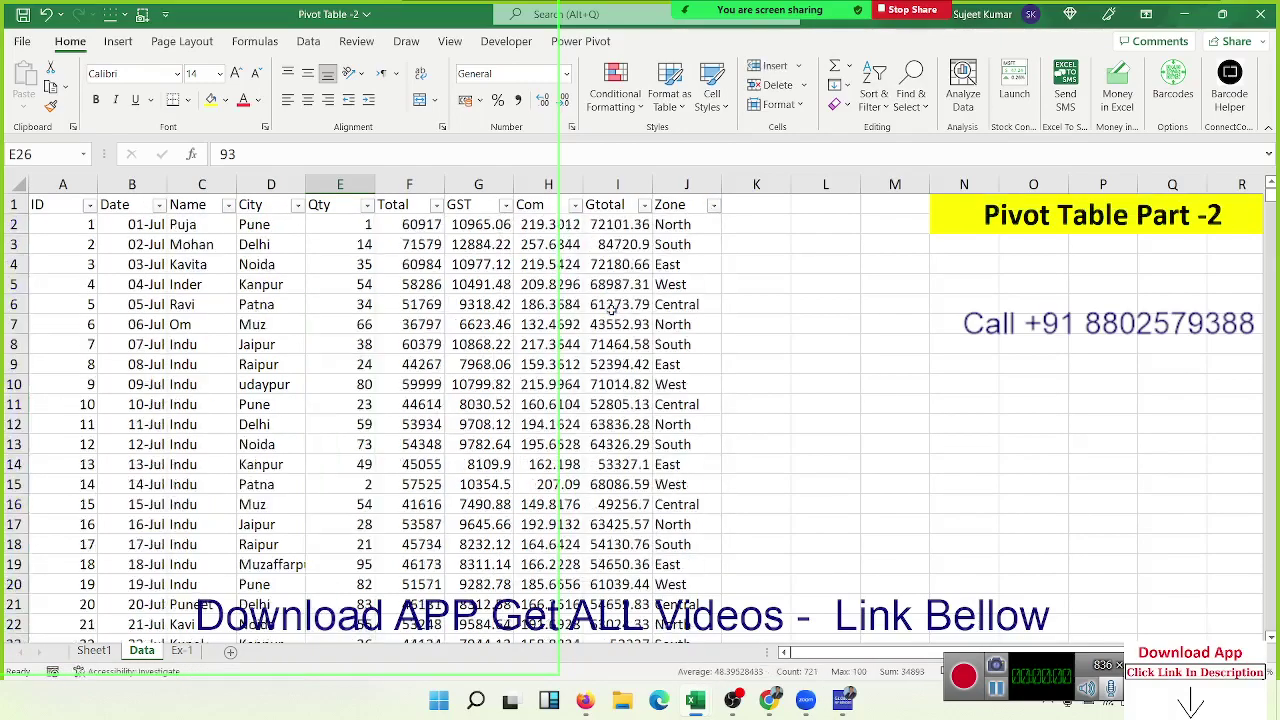
{"action": "left_click", "coordinate": [94, 650]}
{"action": "left_click", "coordinate": [136, 342]}
{"action": "left_click", "coordinate": [133, 284]}
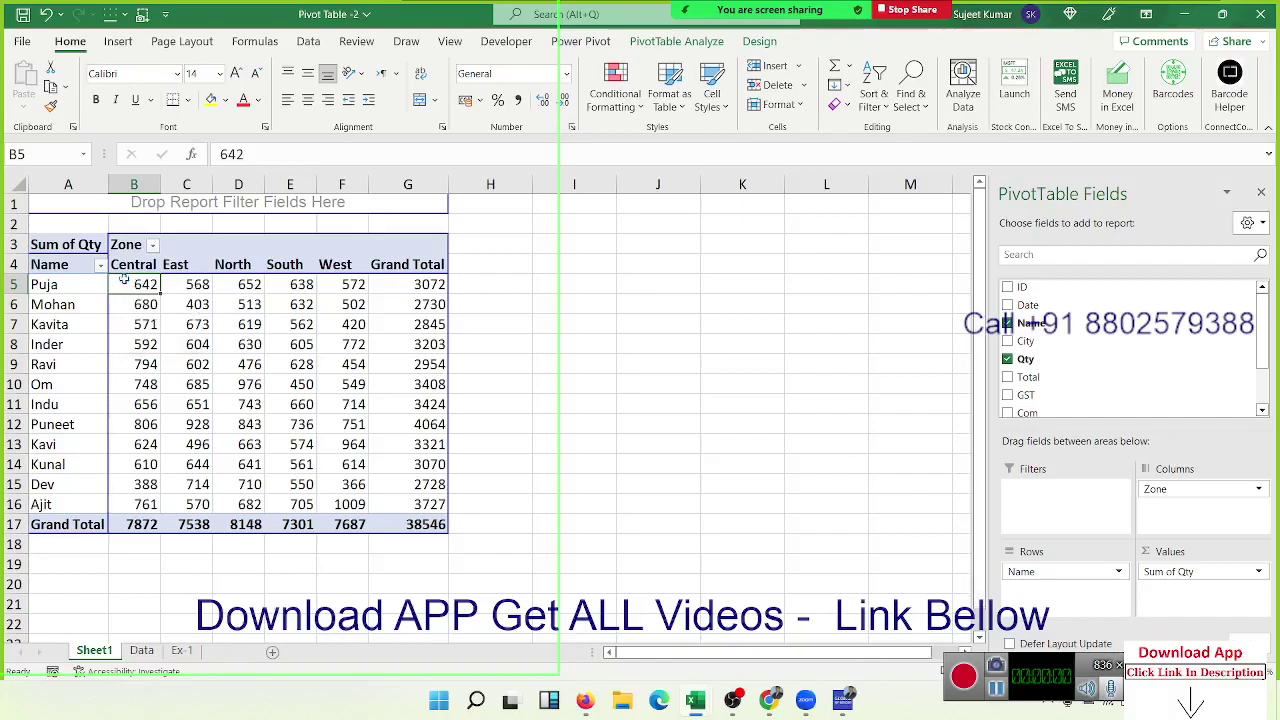
Drill into Puja's Central total to create Sheet2 and widen its Date column.
{"action": "double_click", "coordinate": [123, 282]}
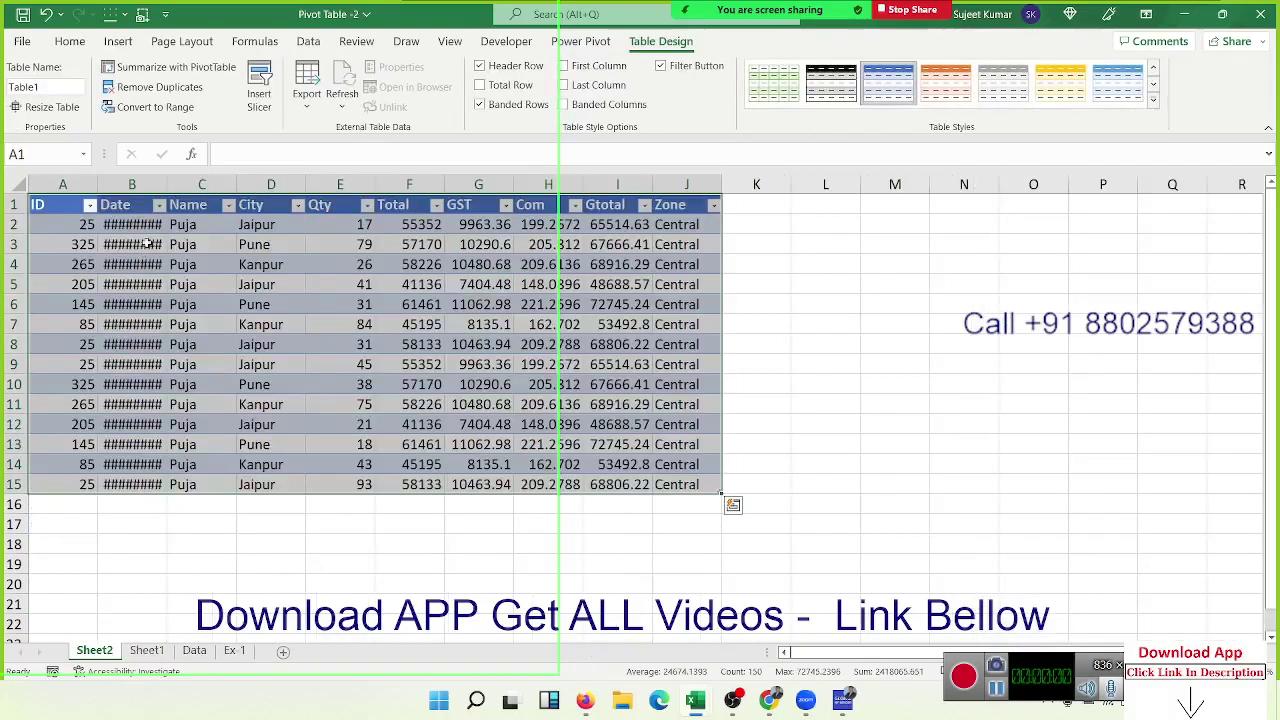
{"action": "double_click", "coordinate": [165, 184]}
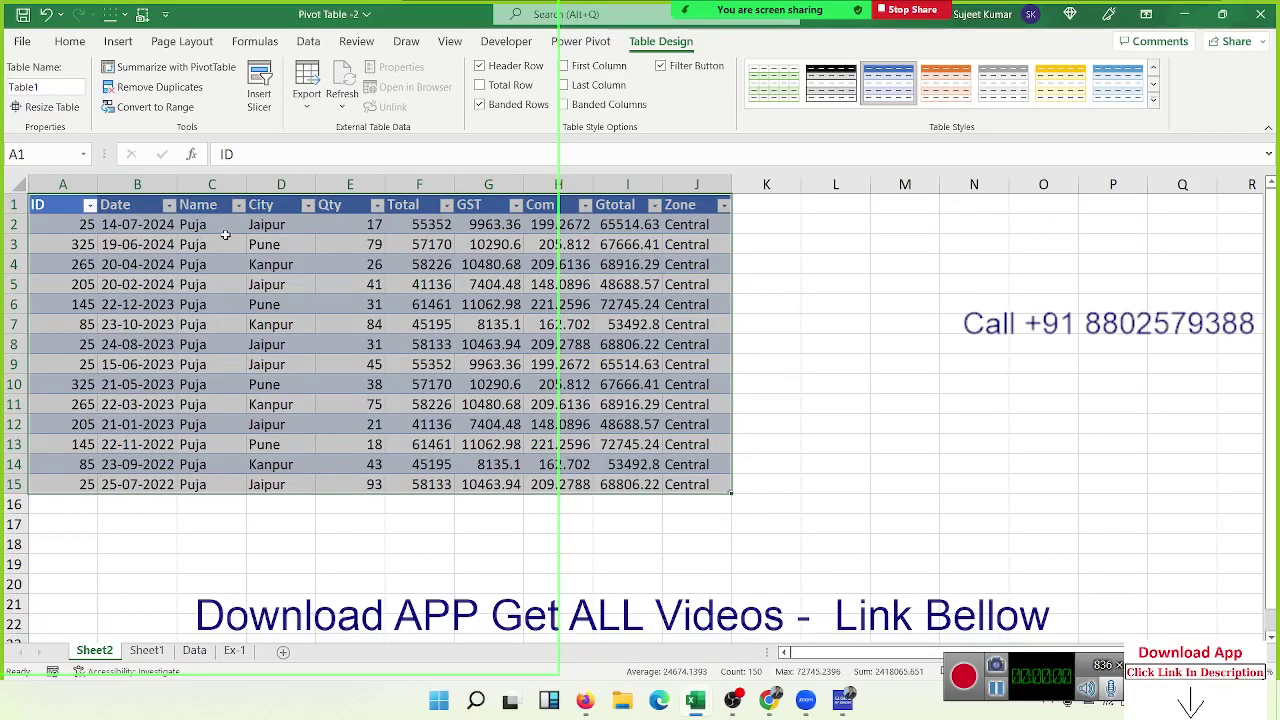
{"action": "left_click_drag", "start_coordinate": [190, 225], "coordinate": [195, 364]}
{"action": "left_click_drag", "start_coordinate": [688, 247], "coordinate": [690, 305]}
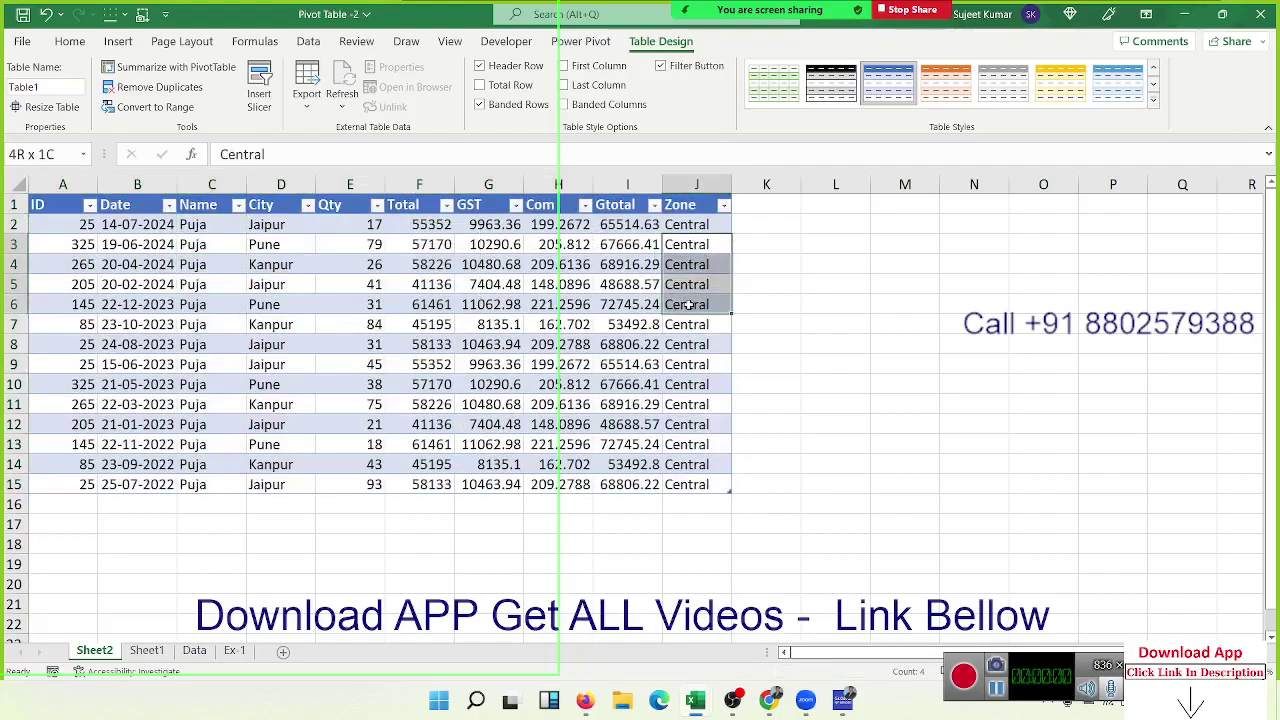
Drill into Ravi's North total of 476 on Sheet1 to create Sheet3.
{"action": "left_click", "coordinate": [147, 651]}
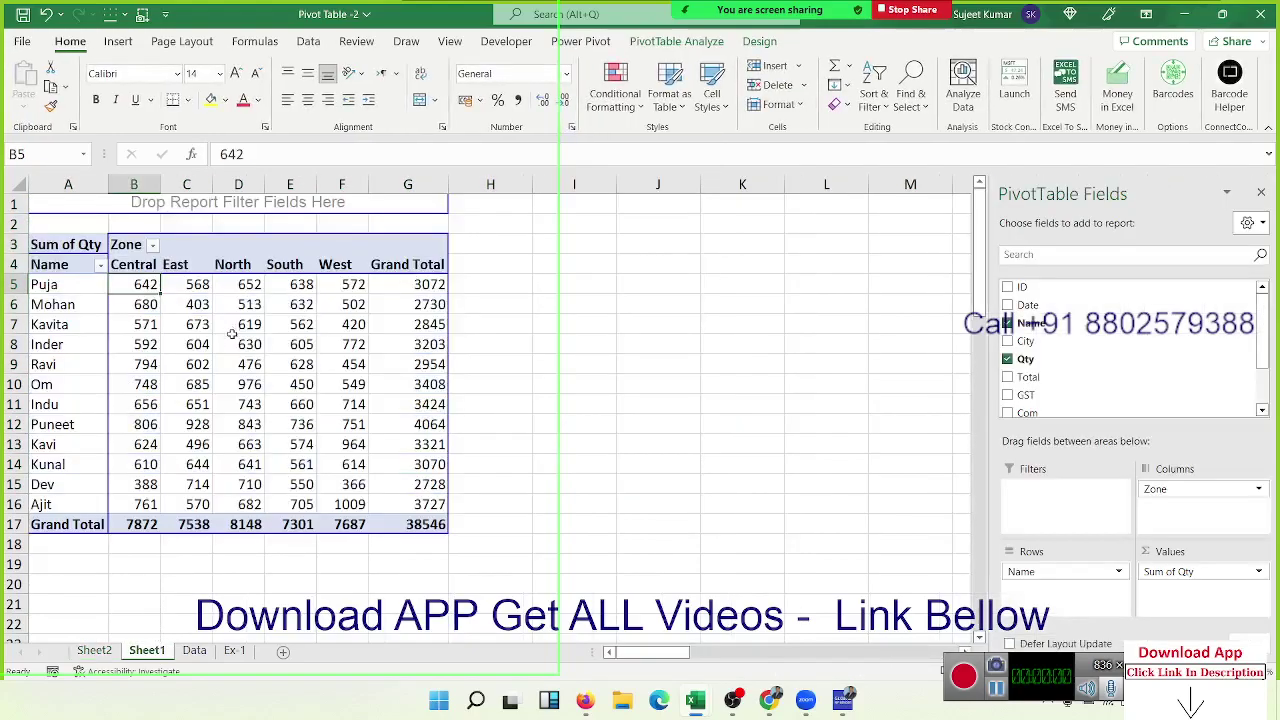
{"action": "left_click", "coordinate": [242, 364]}
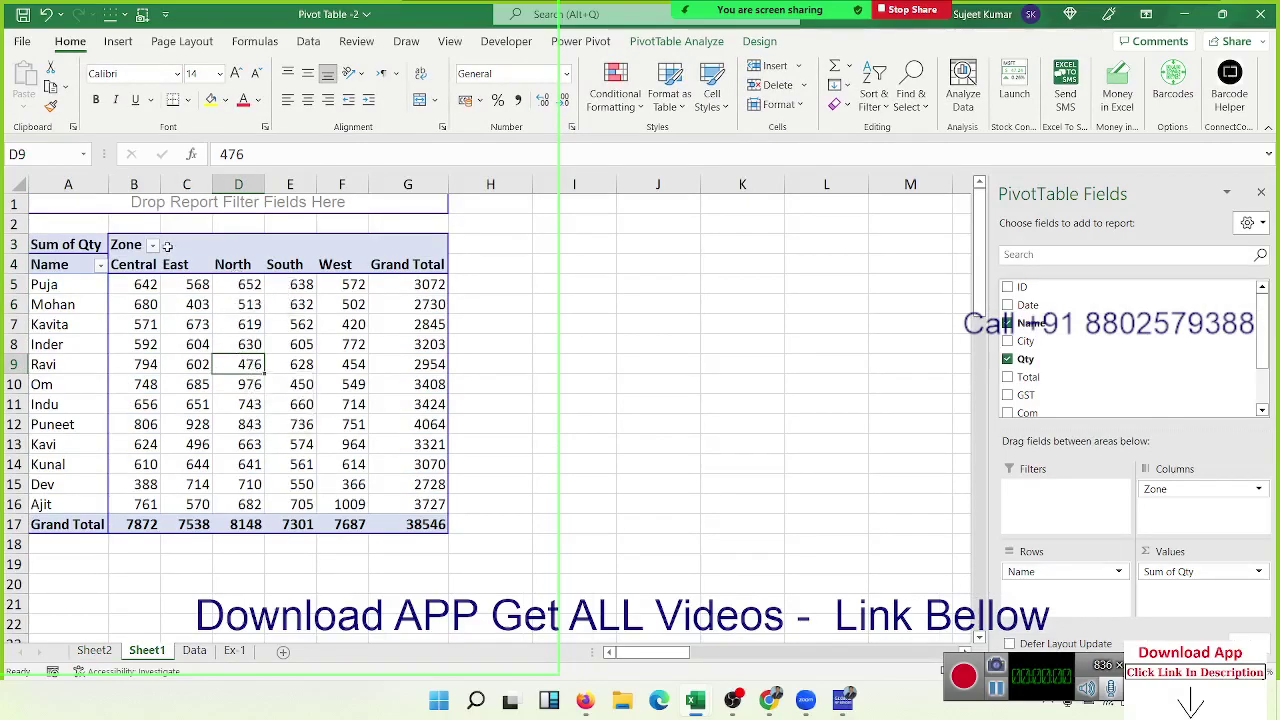
{"action": "double_click", "coordinate": [245, 365]}
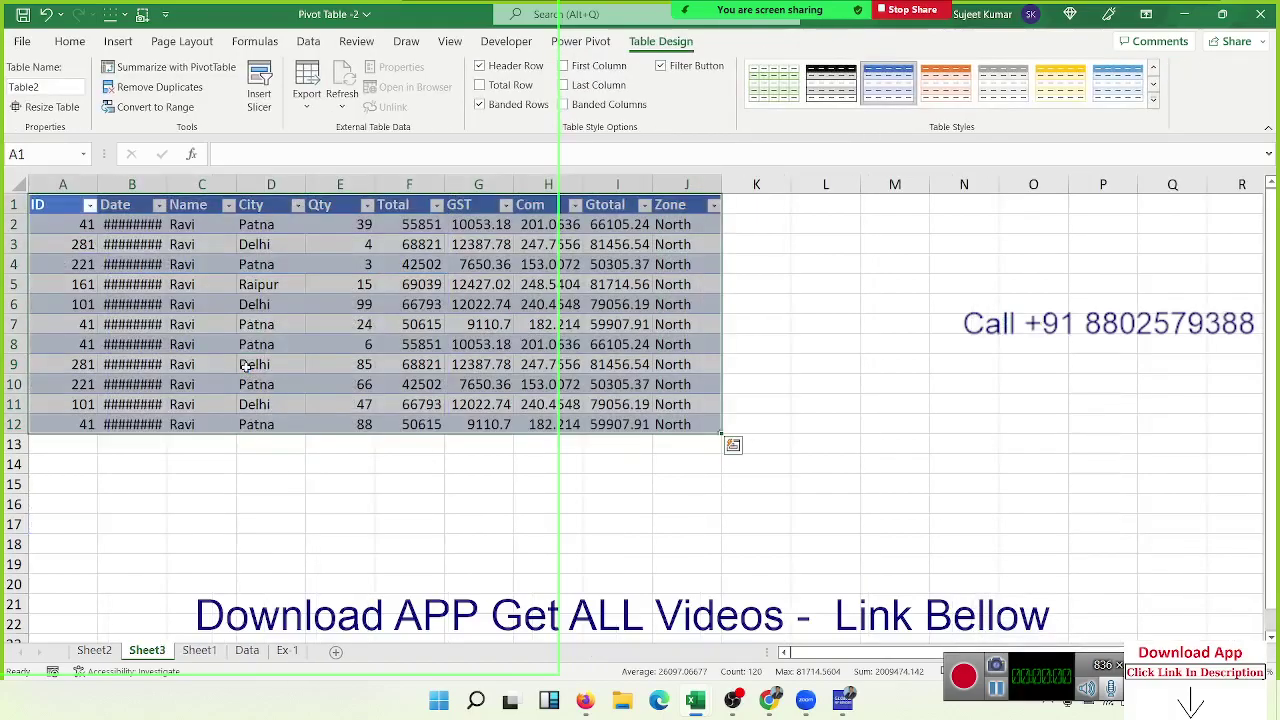
Delete the Sheet3 detail sheet, confirming the permanent deletion.
{"action": "right_click", "coordinate": [150, 652]}
{"action": "left_click", "coordinate": [205, 441]}
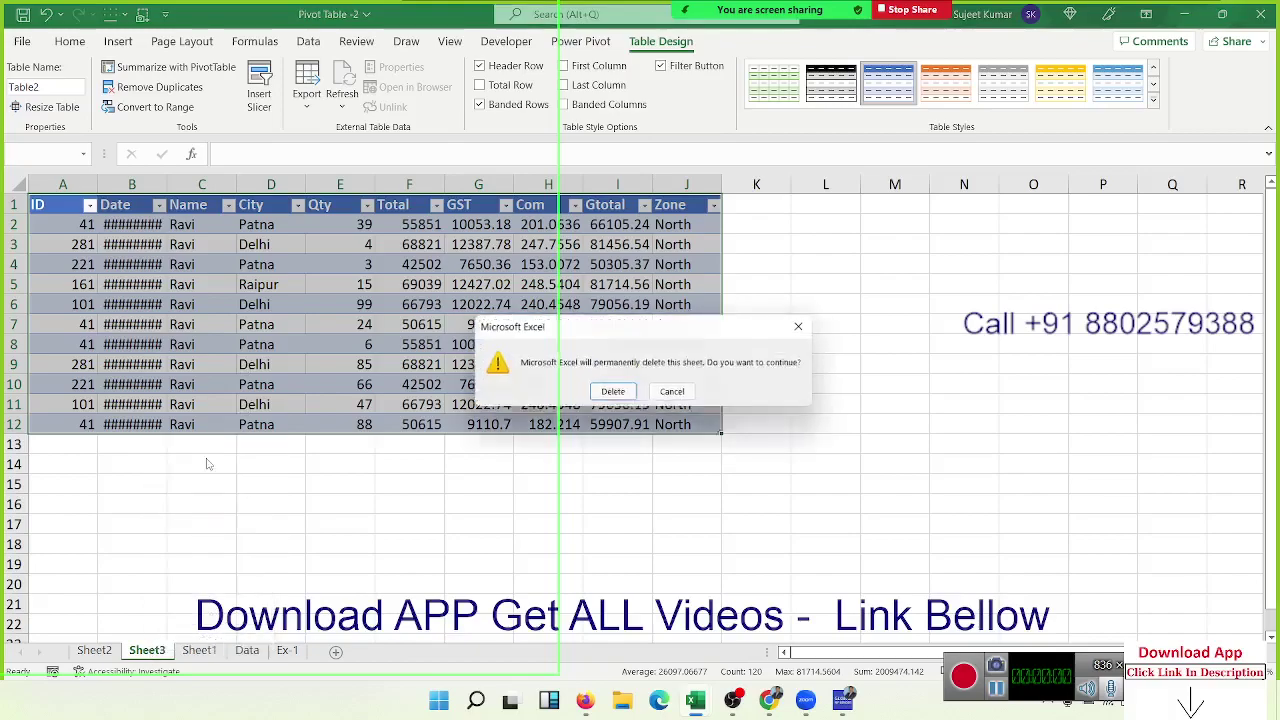
{"action": "left_click", "coordinate": [614, 394]}
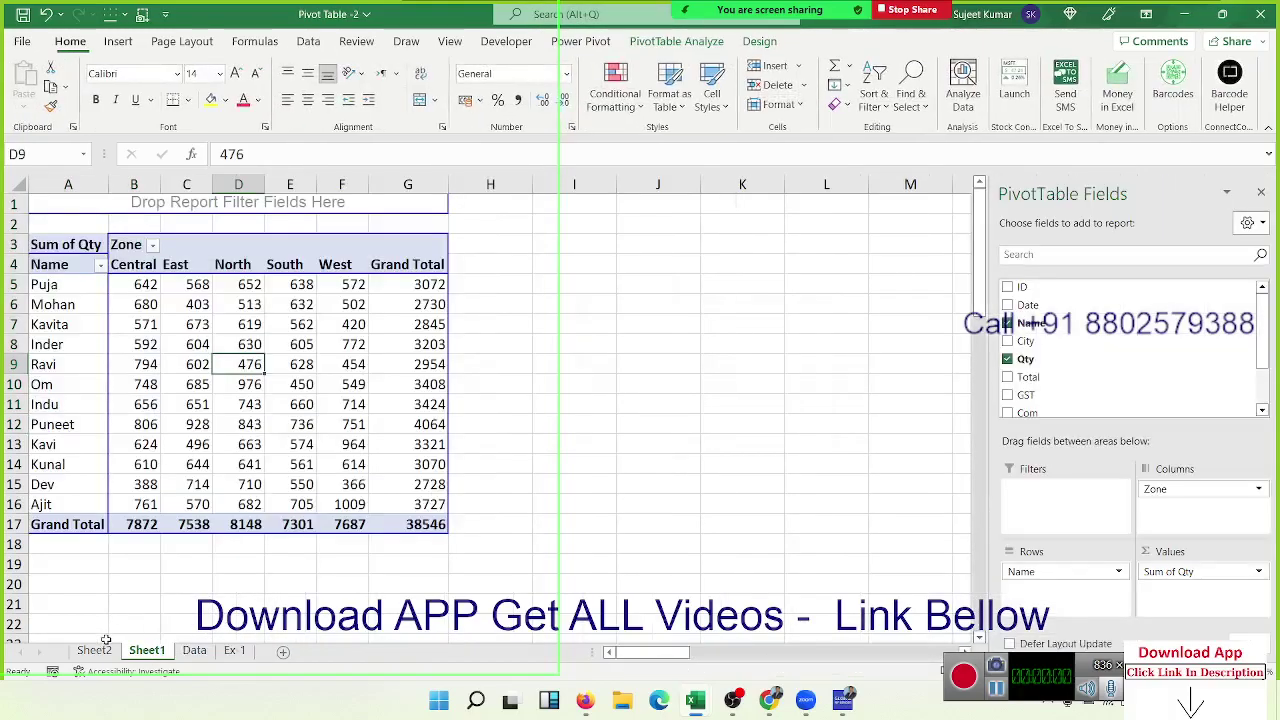
Delete the Sheet2 drill-down sheet, confirming the permanent deletion.
{"action": "left_click", "coordinate": [94, 650]}
{"action": "right_click", "coordinate": [108, 652]}
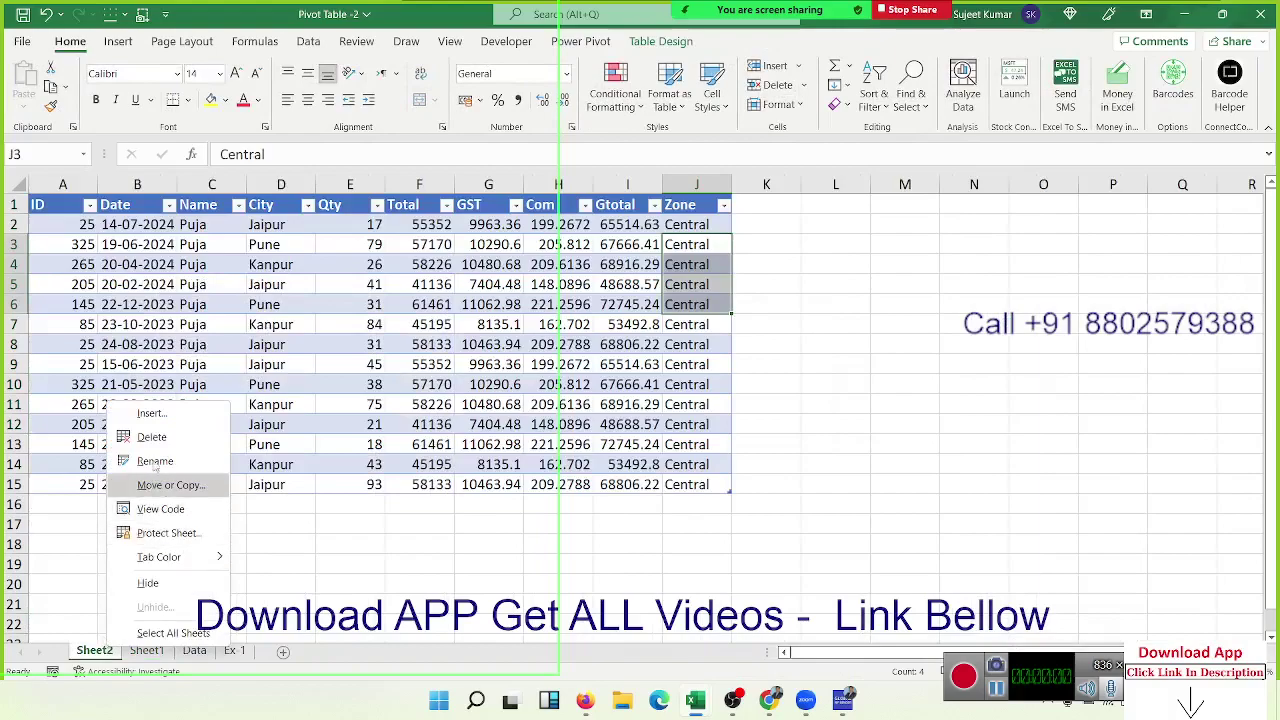
{"action": "left_click", "coordinate": [155, 441]}
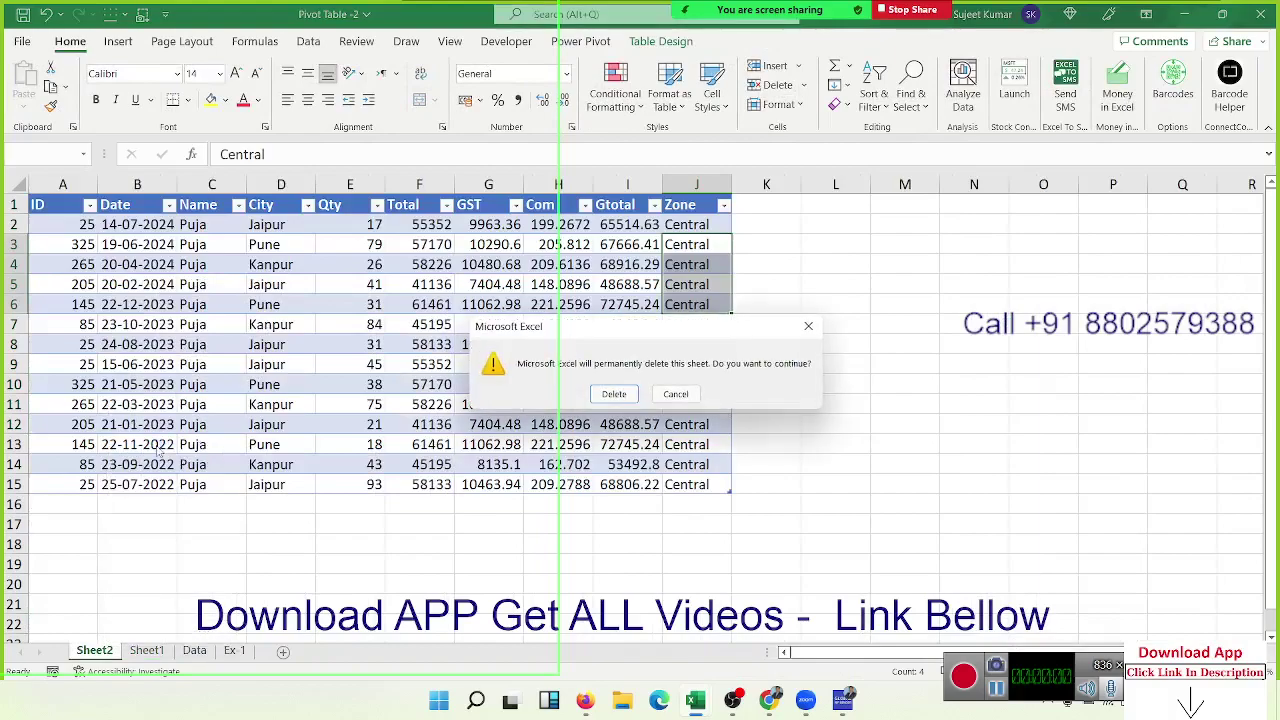
{"action": "left_click", "coordinate": [604, 398]}
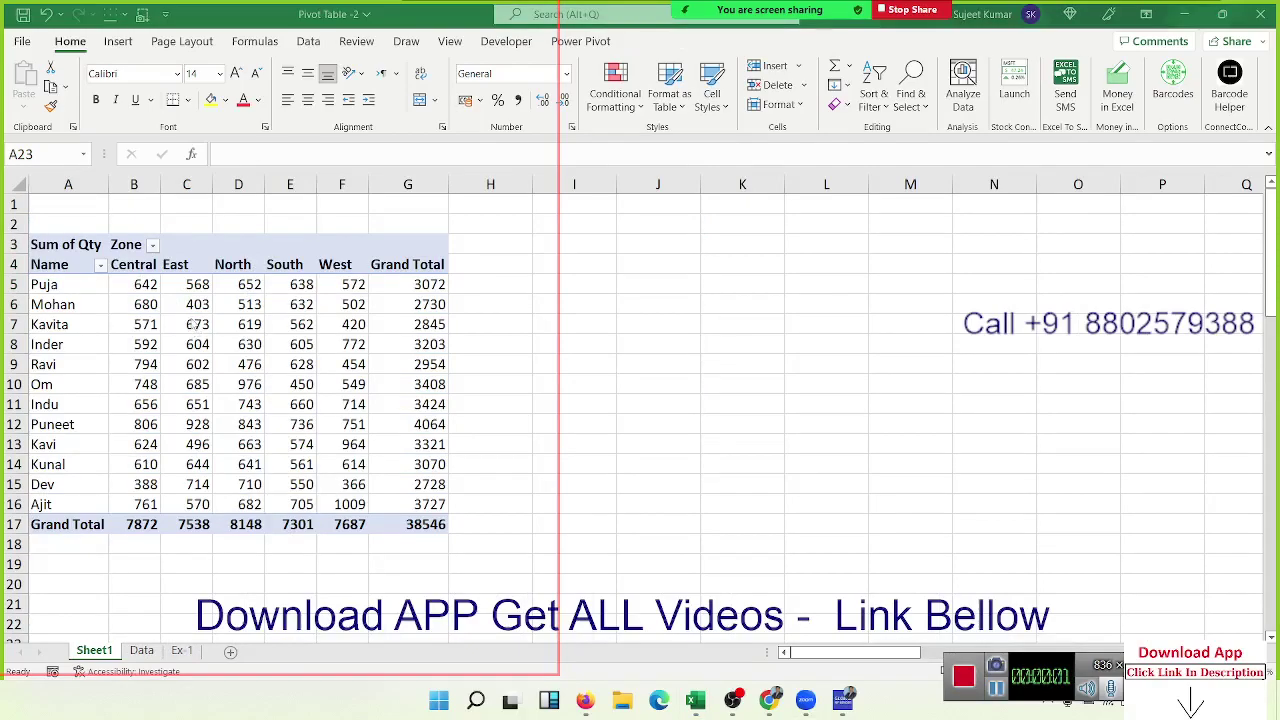
{"action": "mouse_move", "coordinate": [194, 324]}
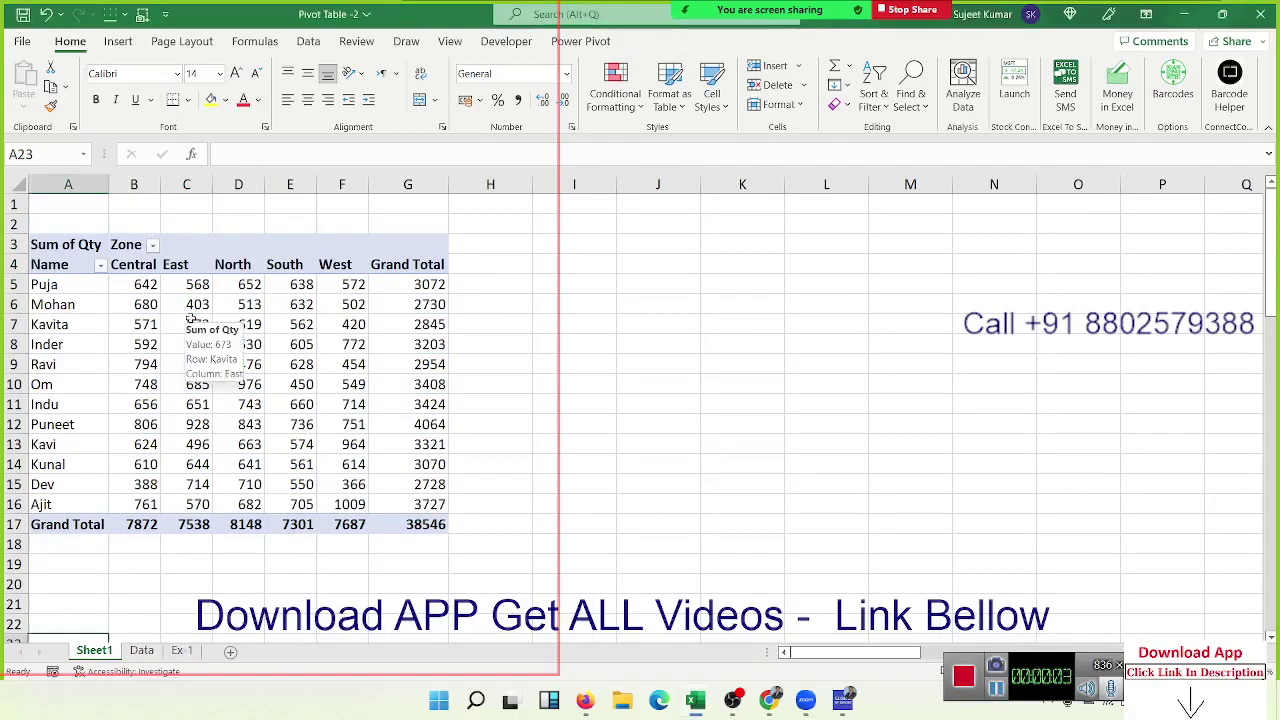
{"action": "left_click", "coordinate": [147, 324]}
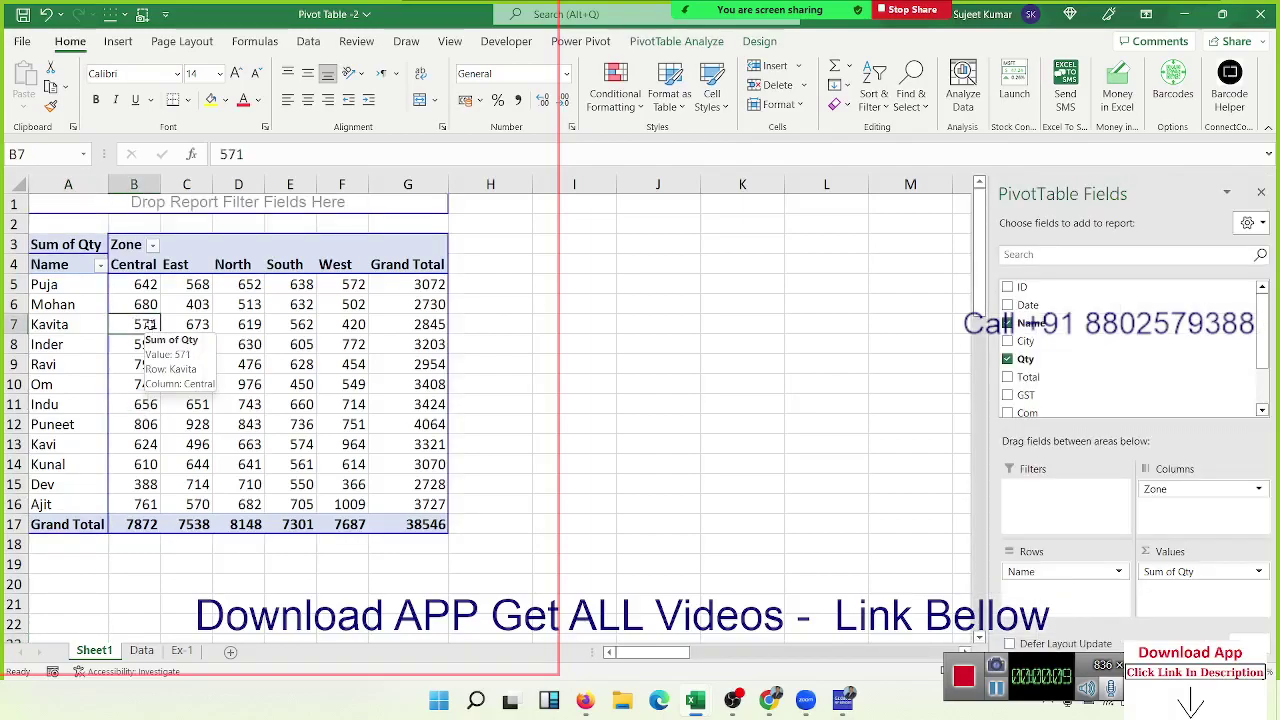
{"action": "double_click", "coordinate": [147, 324]}
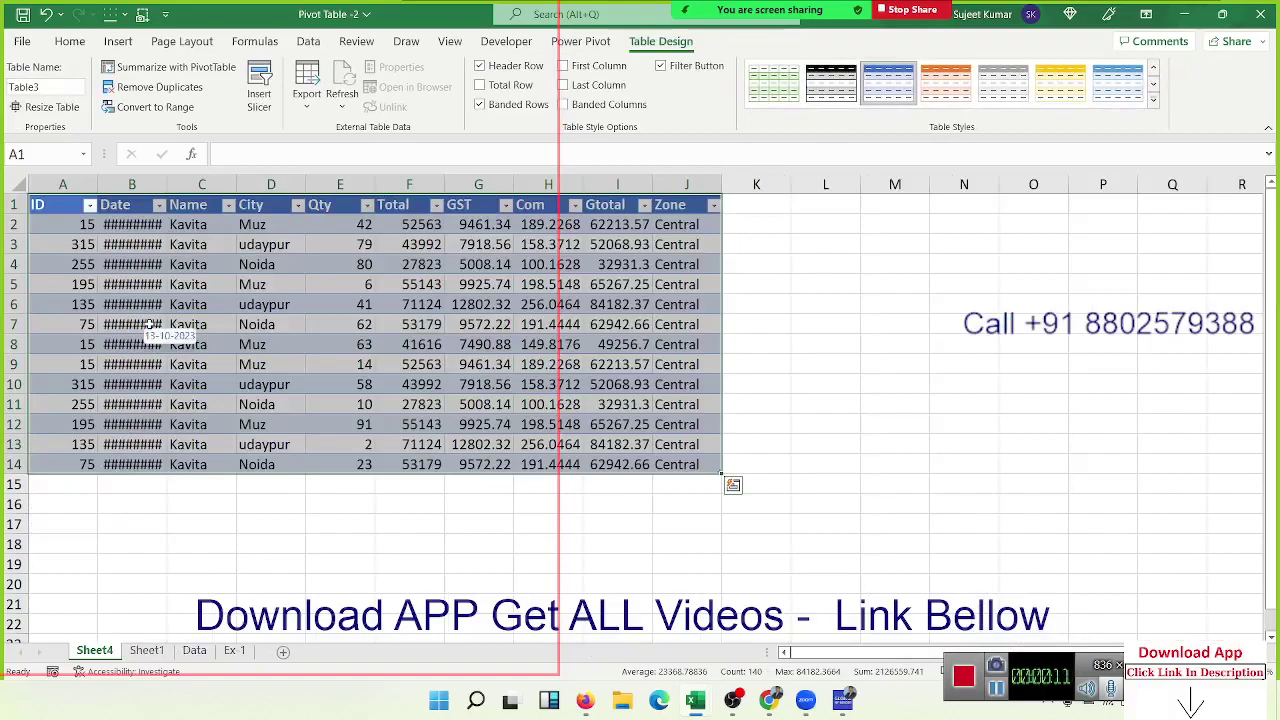
{"action": "right_click", "coordinate": [105, 650]}
{"action": "left_click", "coordinate": [147, 437]}
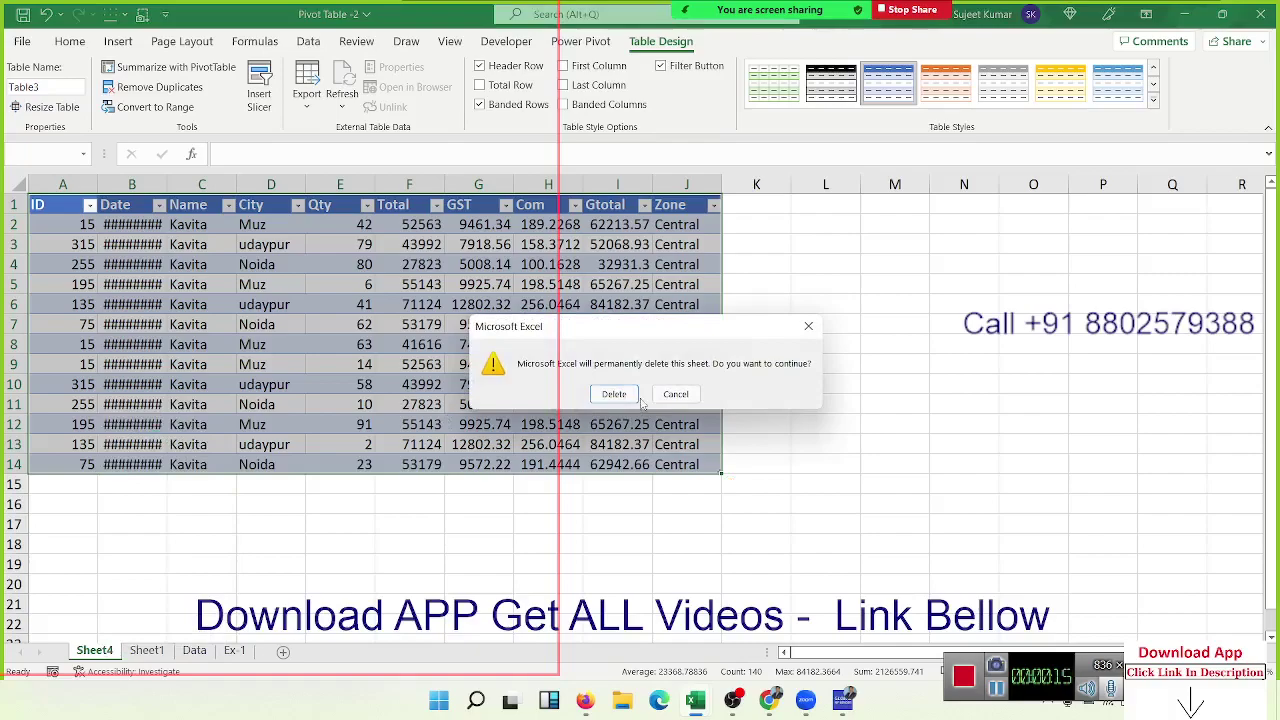
{"action": "left_click", "coordinate": [618, 393]}
{"action": "left_click", "coordinate": [245, 384]}
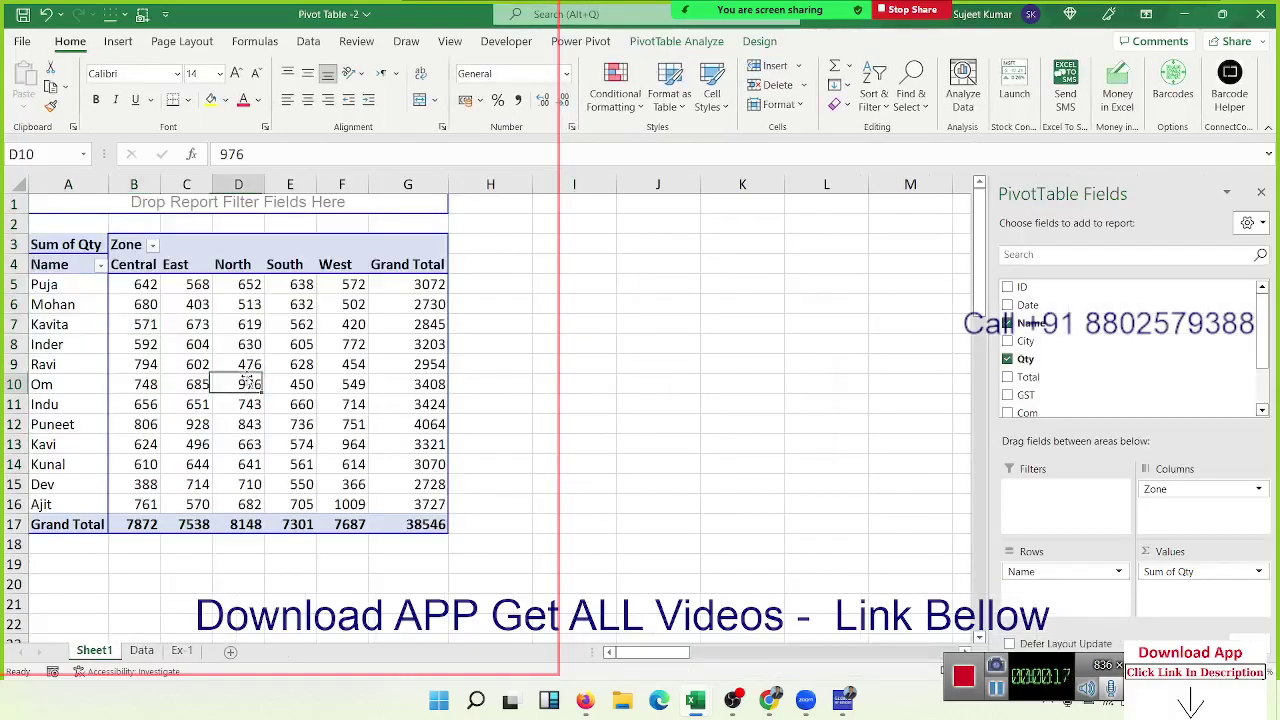
{"action": "left_click_drag", "start_coordinate": [245, 322], "coordinate": [242, 396]}
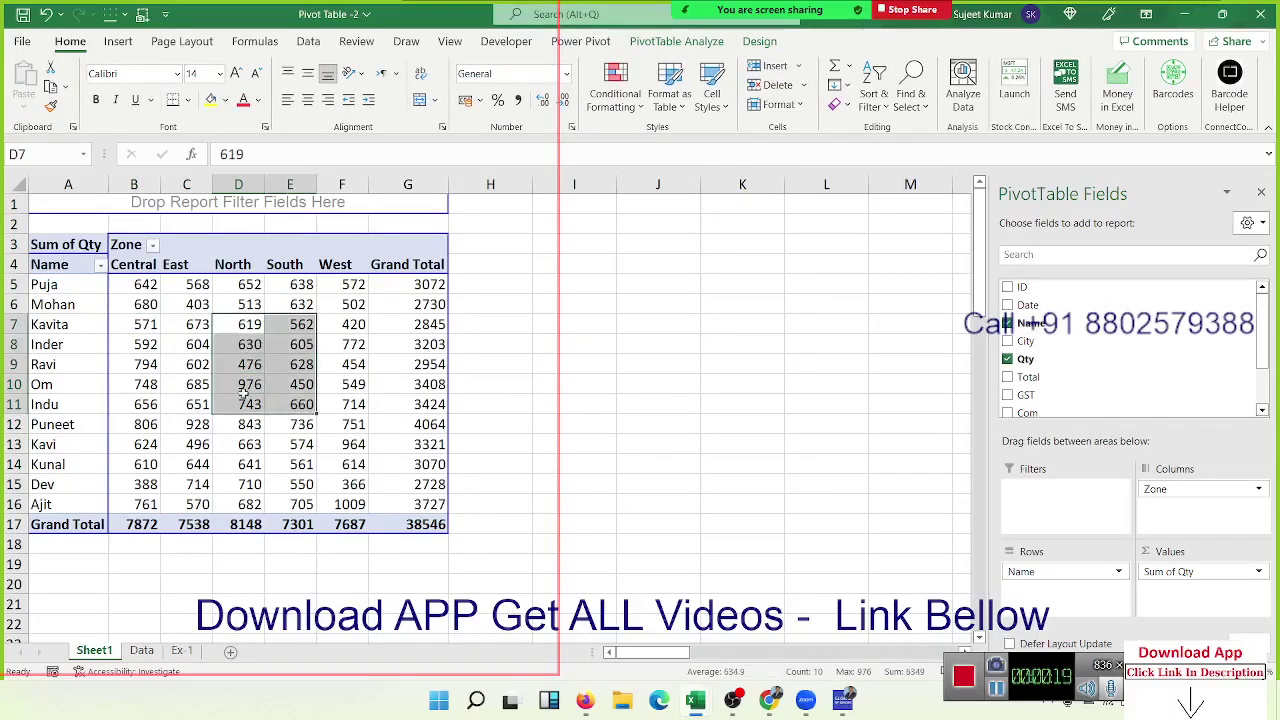
{"action": "double_click", "coordinate": [72, 366]}
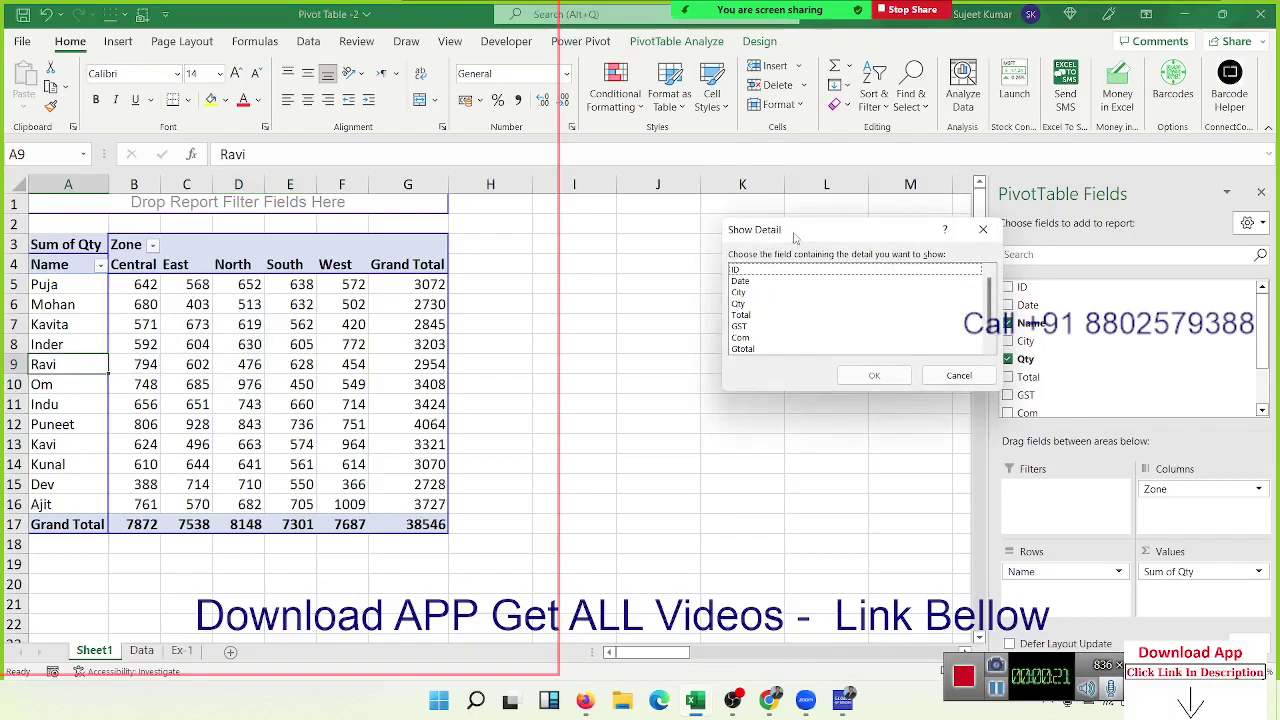
{"action": "mouse_move", "coordinate": [795, 237]}
{"action": "left_mouse_down"}
{"action": "mouse_move", "coordinate": [280, 251]}
{"action": "mouse_move", "coordinate": [186, 230]}
{"action": "left_mouse_up"}
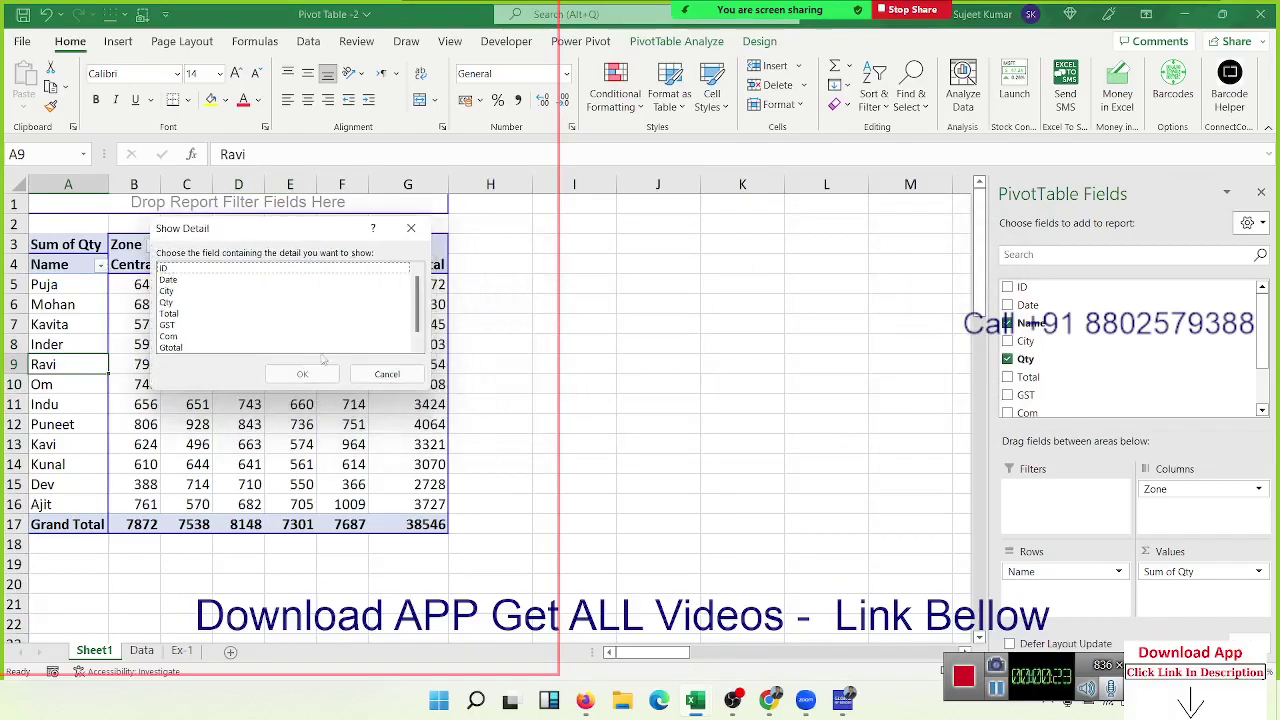
{"action": "left_click", "coordinate": [387, 374]}
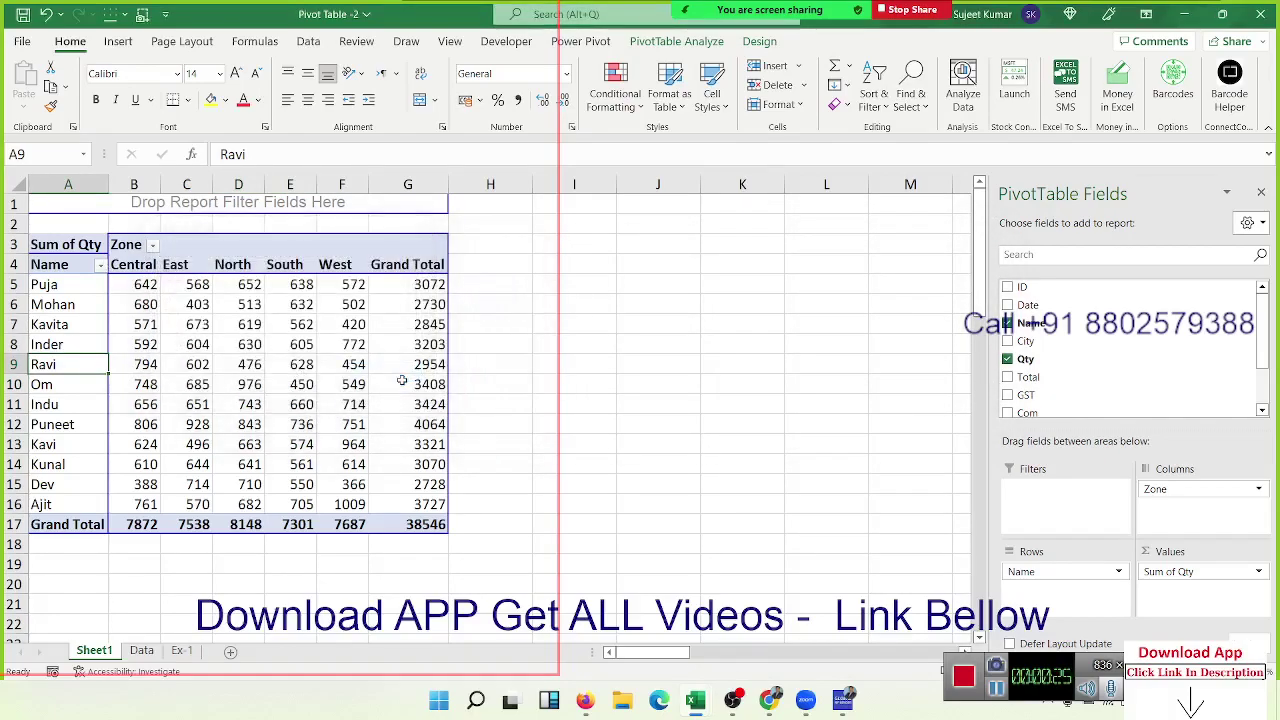
{"action": "left_click", "coordinate": [296, 385]}
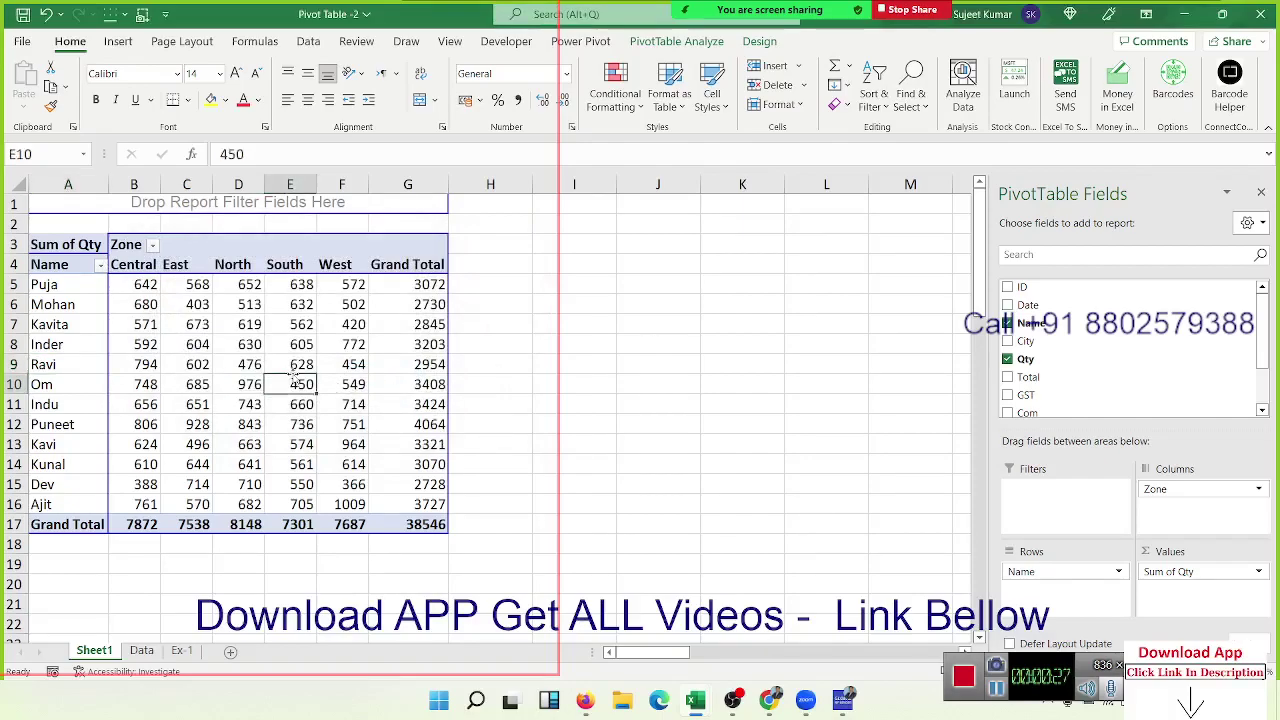
{"action": "mouse_move", "coordinate": [301, 384]}
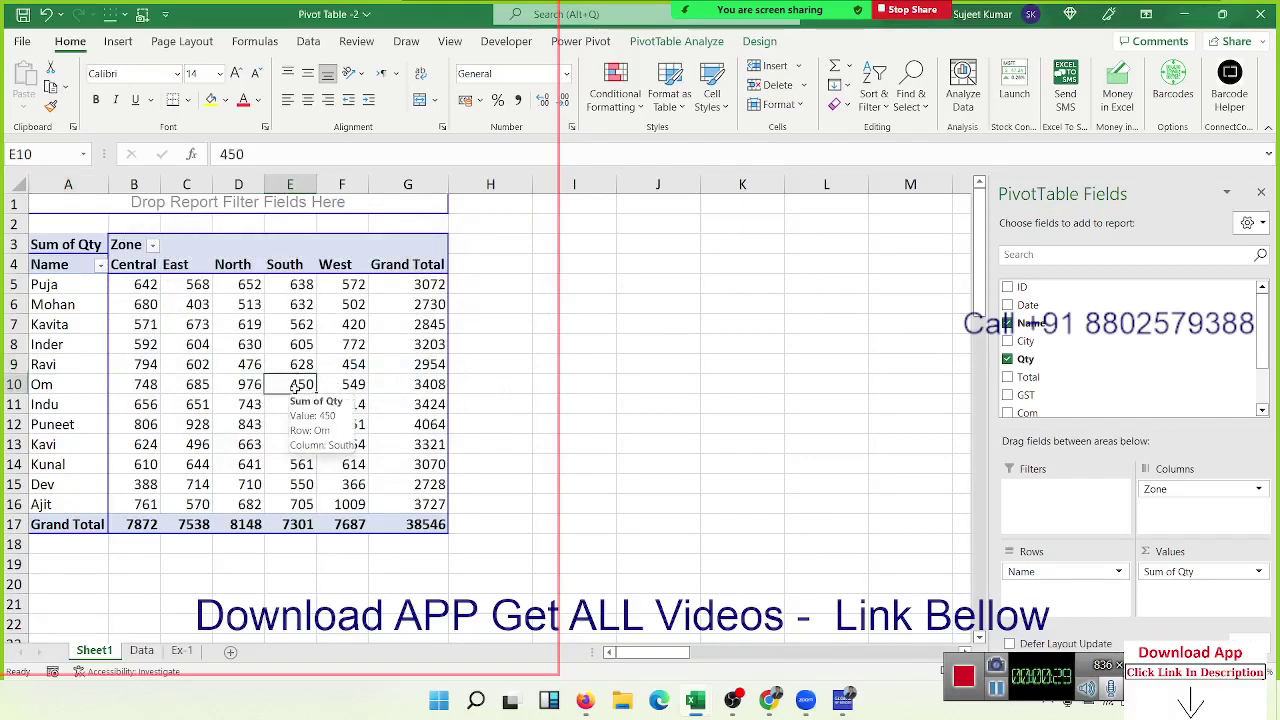
Untick Enable show details on the PivotTable Options Data tab and apply the change.
{"action": "right_click", "coordinate": [226, 320]}
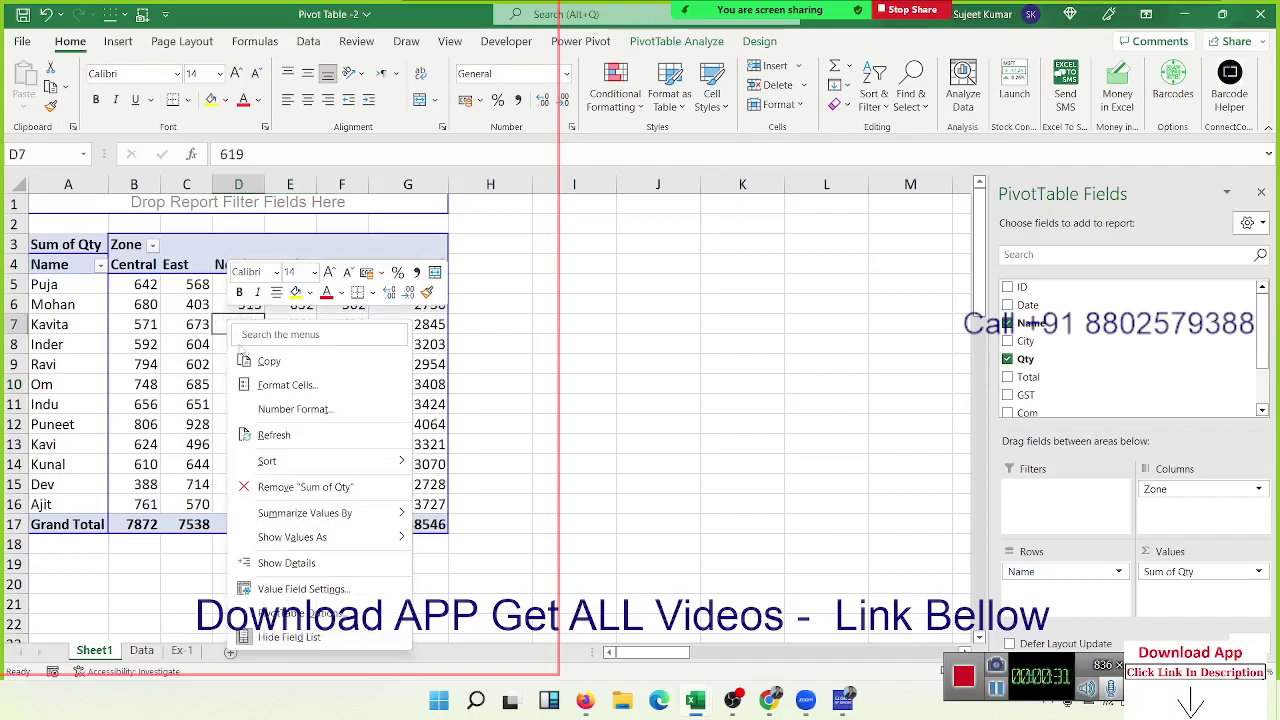
{"action": "left_click", "coordinate": [289, 612]}
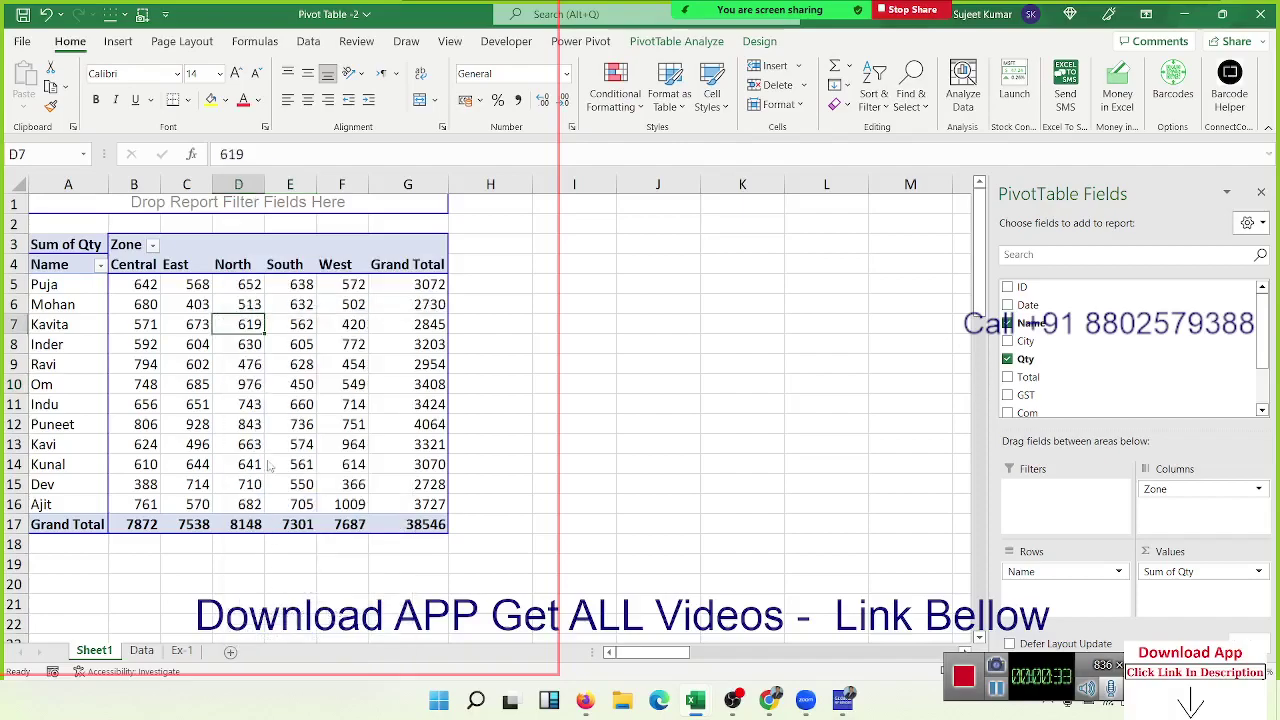
{"action": "mouse_move", "coordinate": [276, 262]}
{"action": "left_mouse_down"}
{"action": "mouse_move", "coordinate": [268, 141]}
{"action": "mouse_move", "coordinate": [204, 163]}
{"action": "left_mouse_up"}
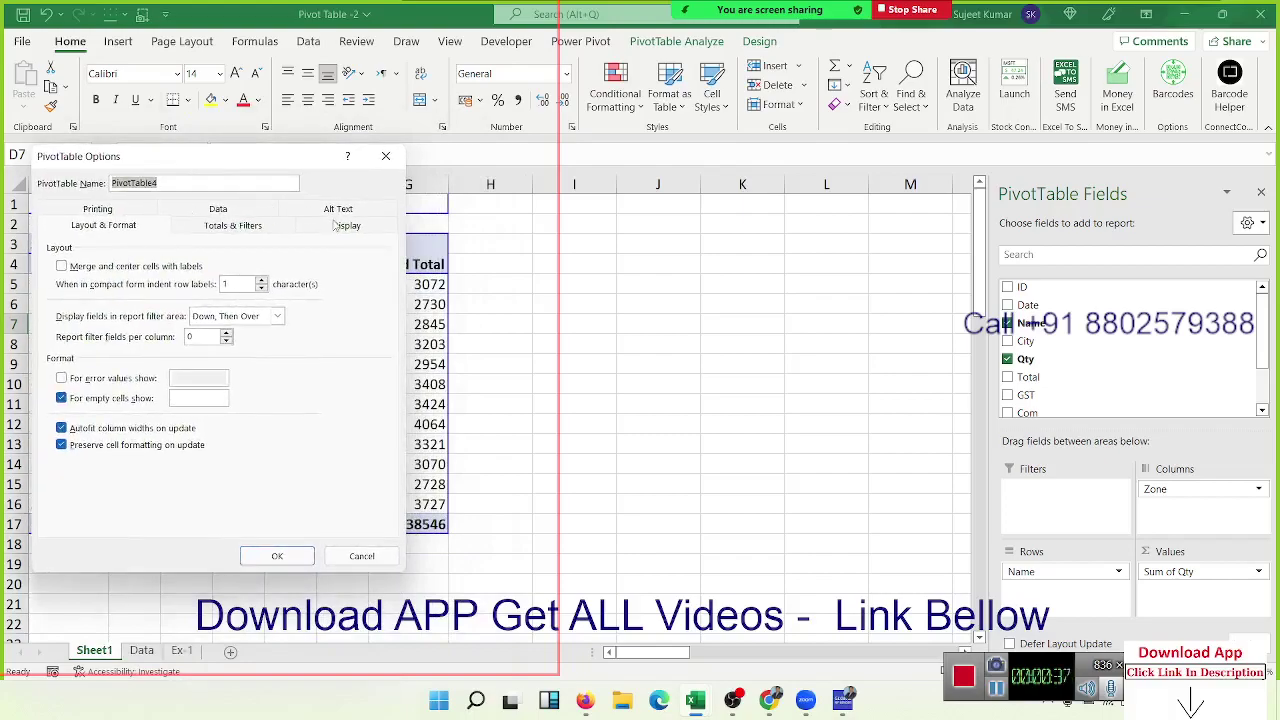
{"action": "left_click", "coordinate": [258, 208]}
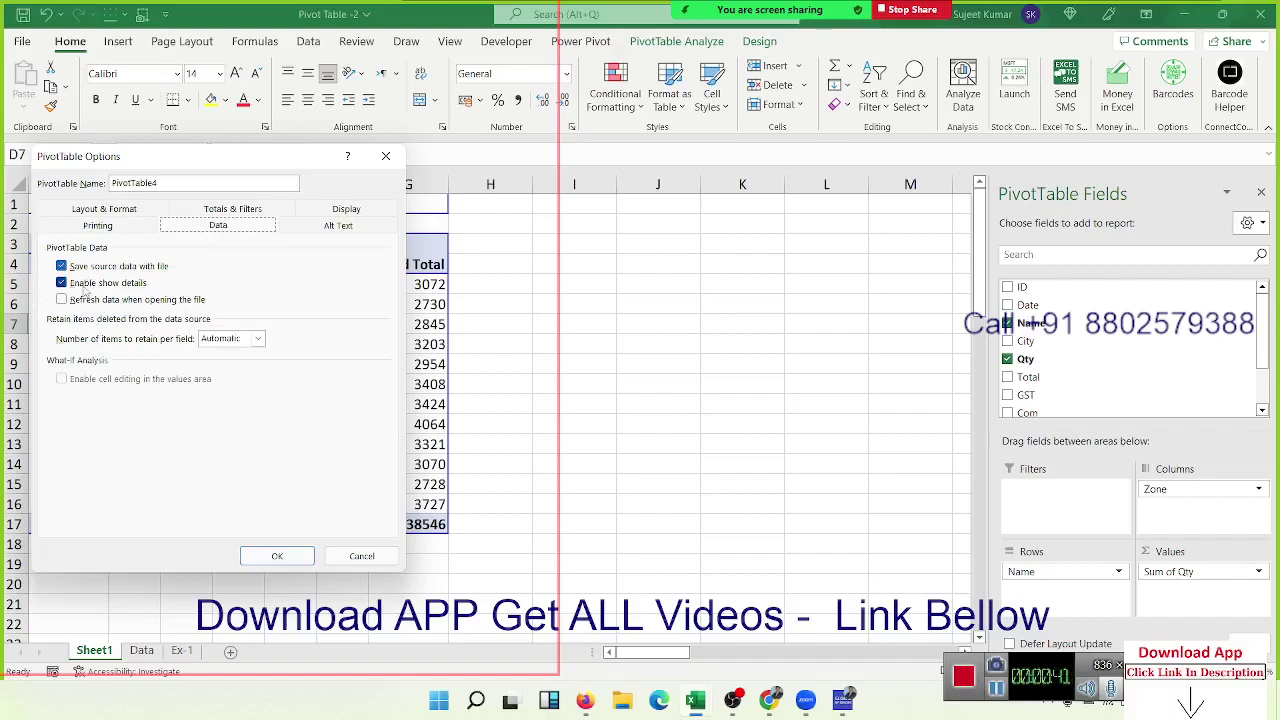
{"action": "left_click", "coordinate": [85, 285]}
{"action": "left_click", "coordinate": [277, 556]}
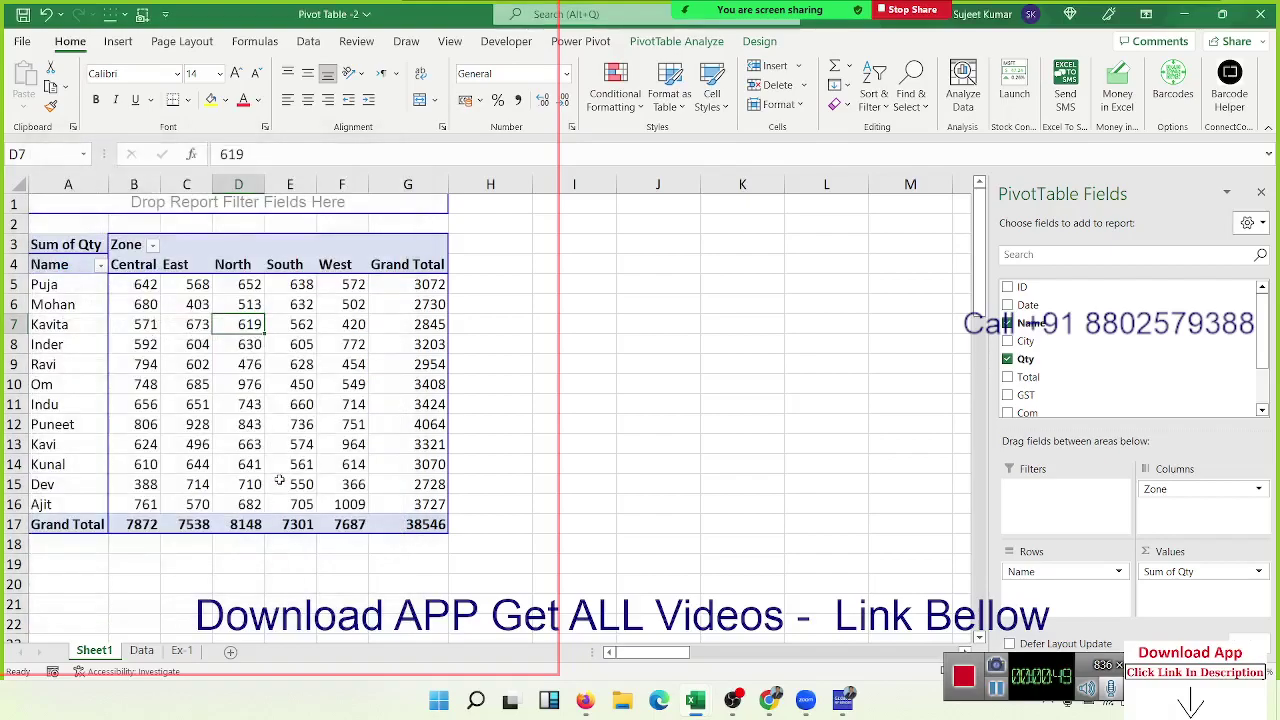
{"action": "mouse_move", "coordinate": [226, 381]}
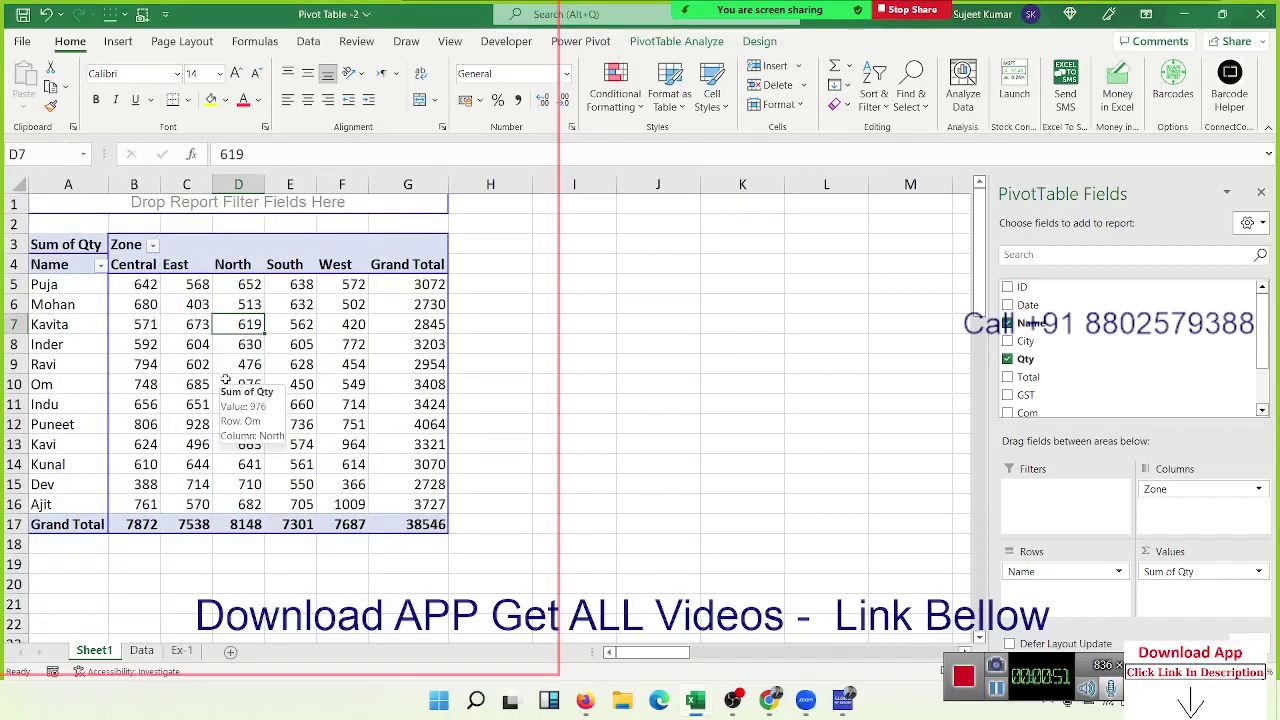
{"action": "double_click", "coordinate": [228, 384]}
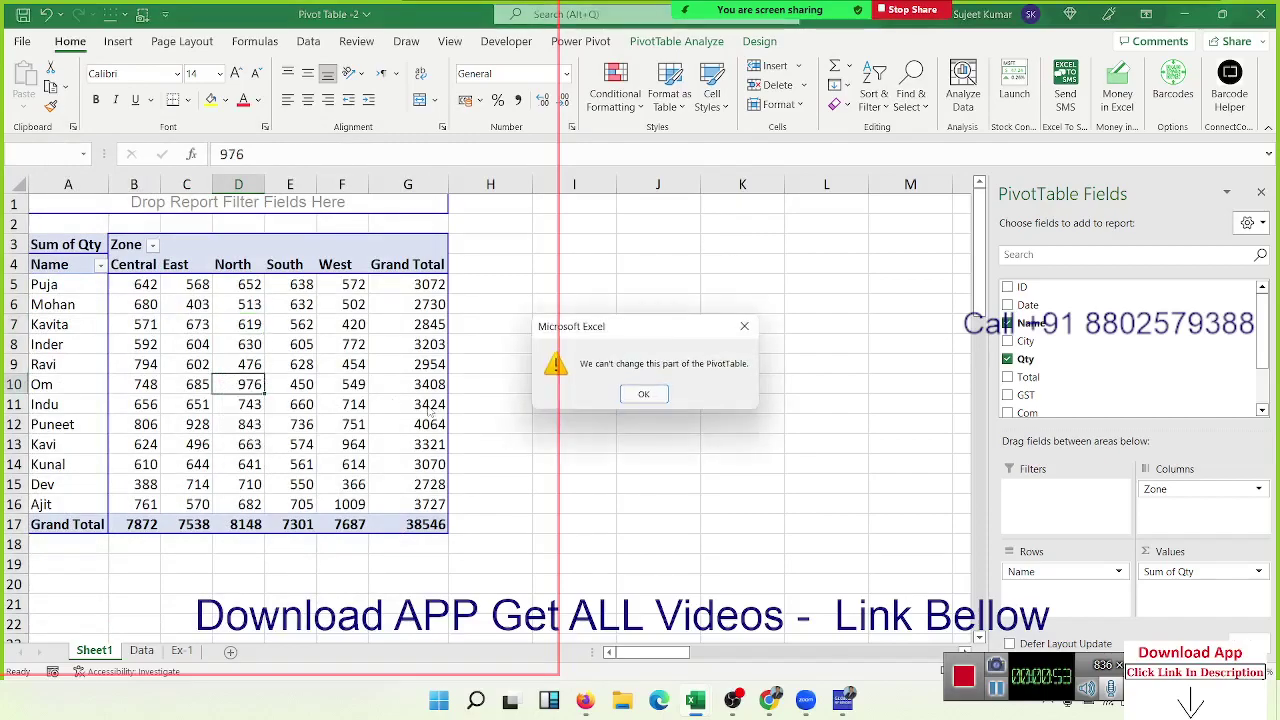
{"action": "left_click_drag", "start_coordinate": [644, 332], "coordinate": [256, 293]}
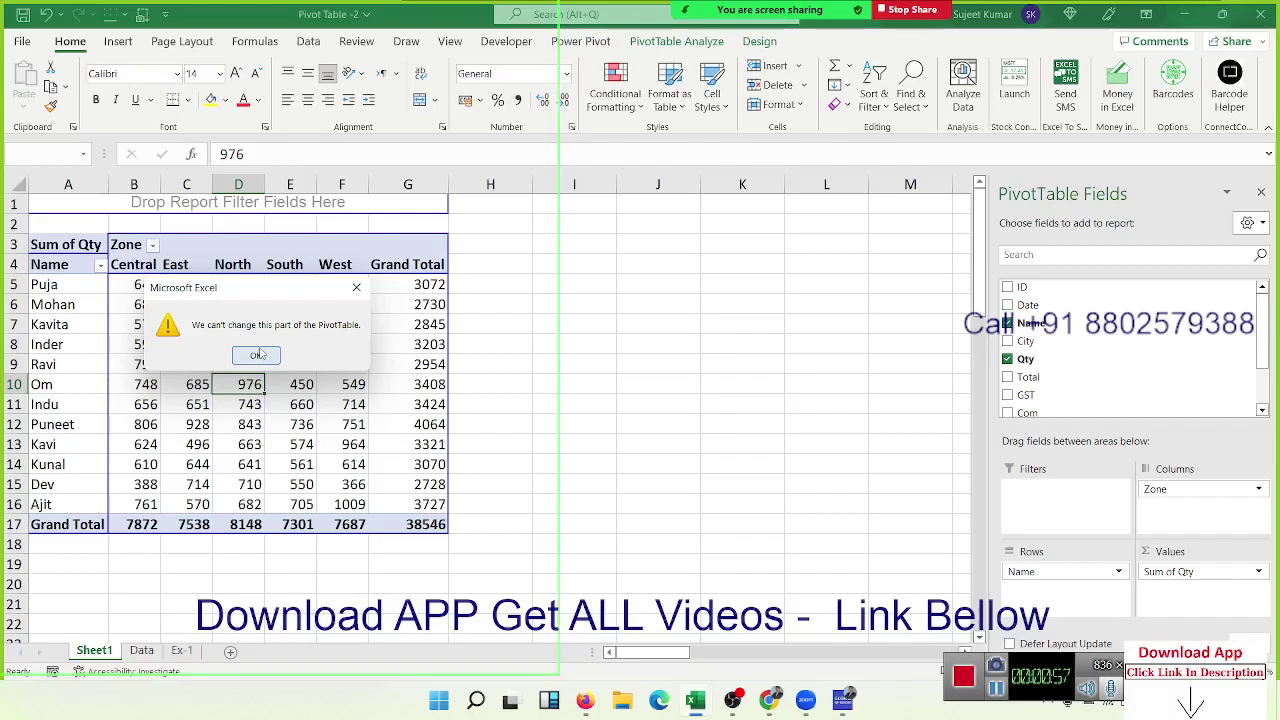
{"action": "left_click", "coordinate": [258, 354]}
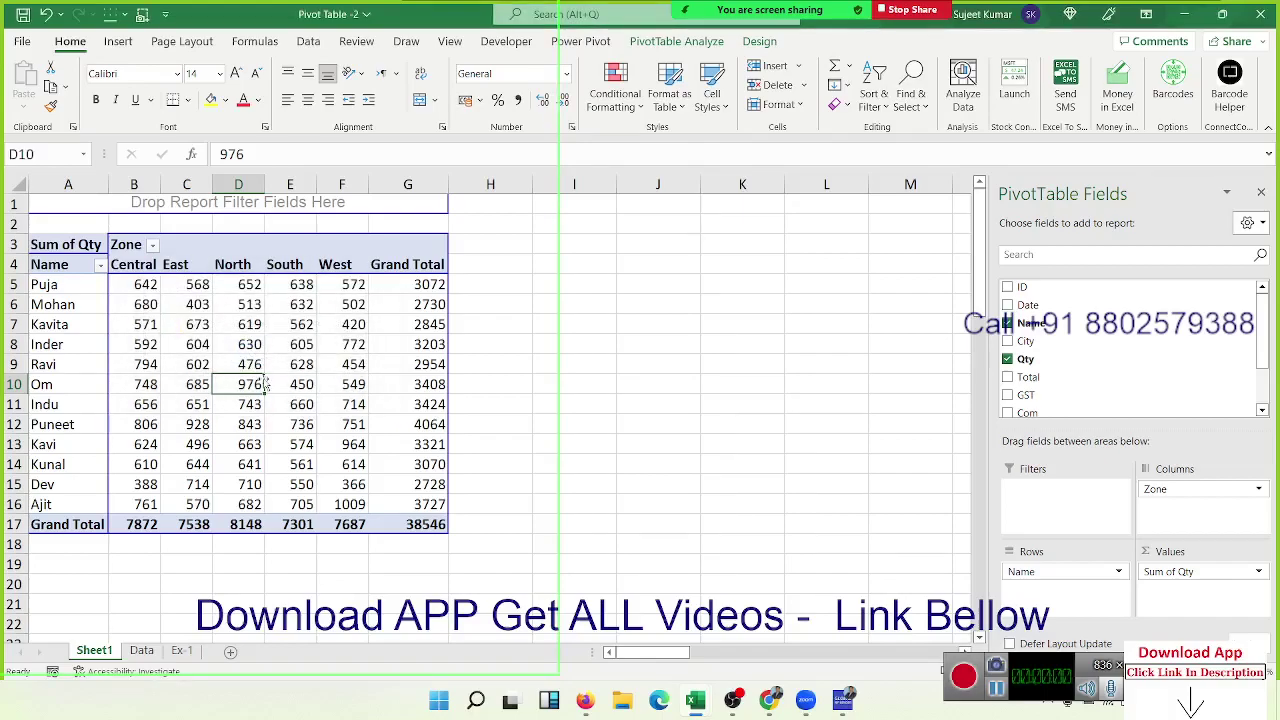
{"action": "left_click", "coordinate": [298, 364]}
{"action": "key", "text": "Delete"}
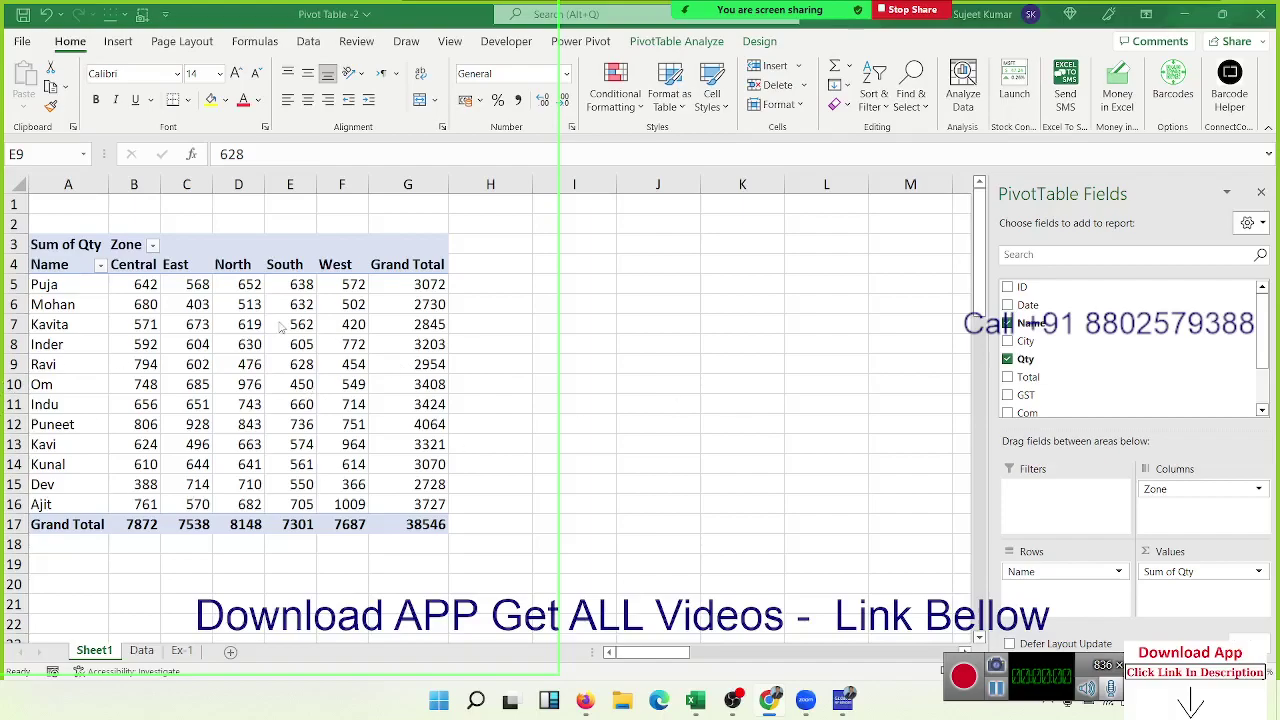
Reopen PivotTable Options at the Data tab to confirm Enable show details is unticked.
{"action": "right_click", "coordinate": [281, 367]}
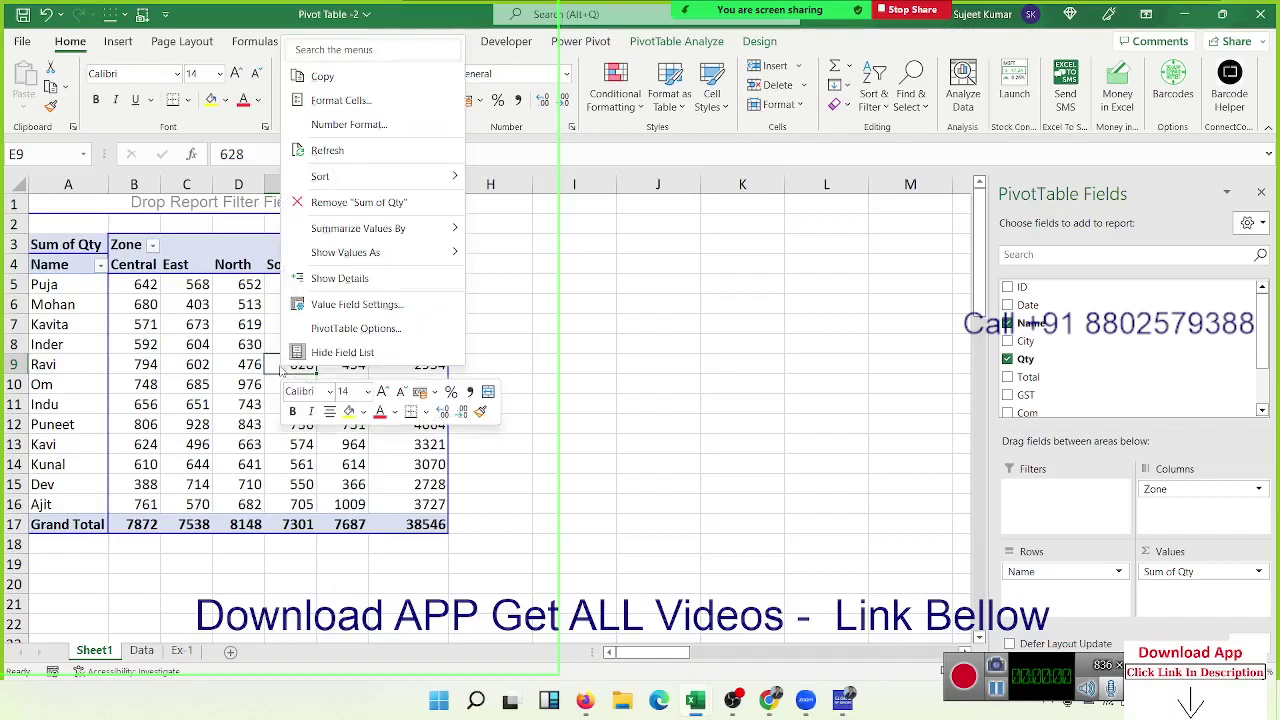
{"action": "left_click", "coordinate": [317, 330]}
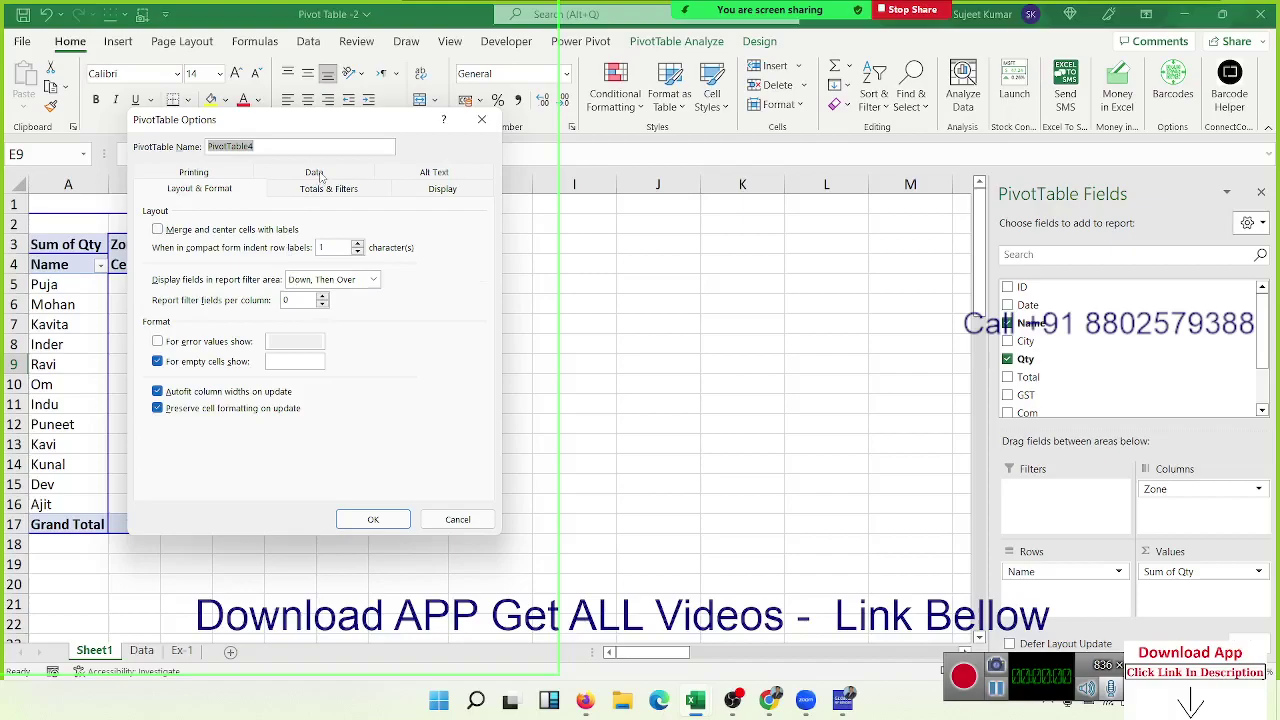
{"action": "left_click", "coordinate": [314, 173]}
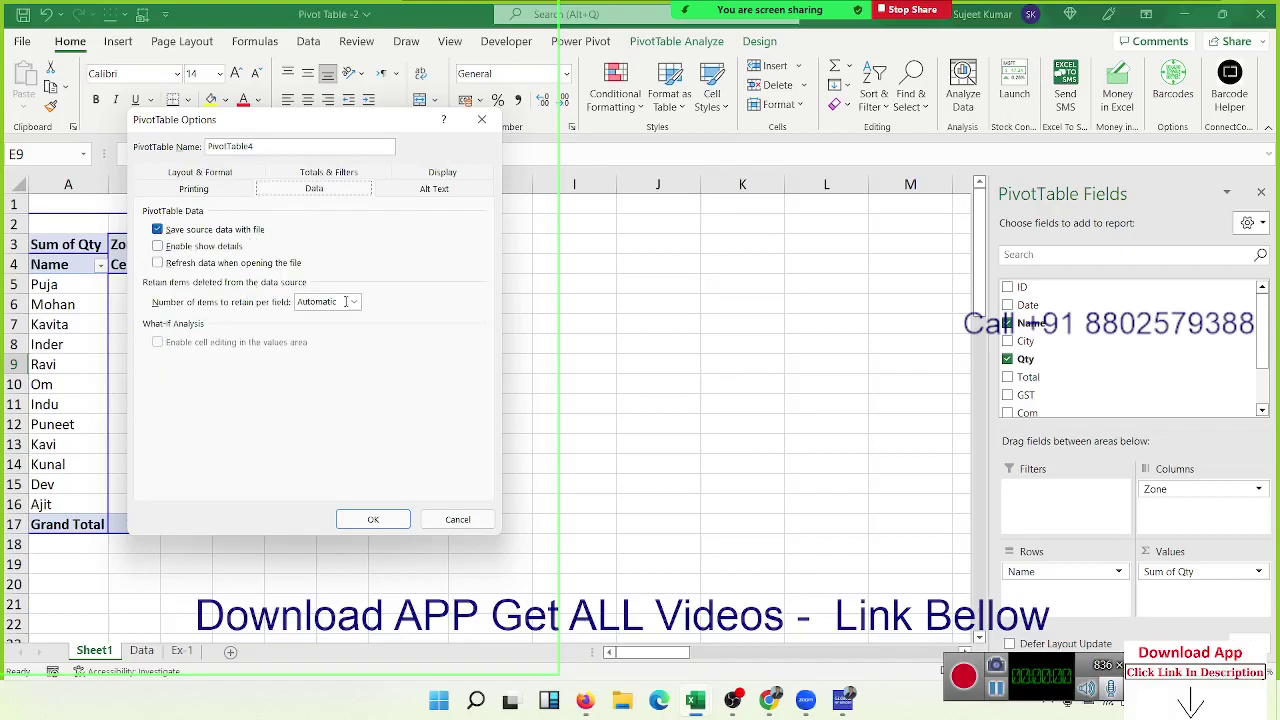